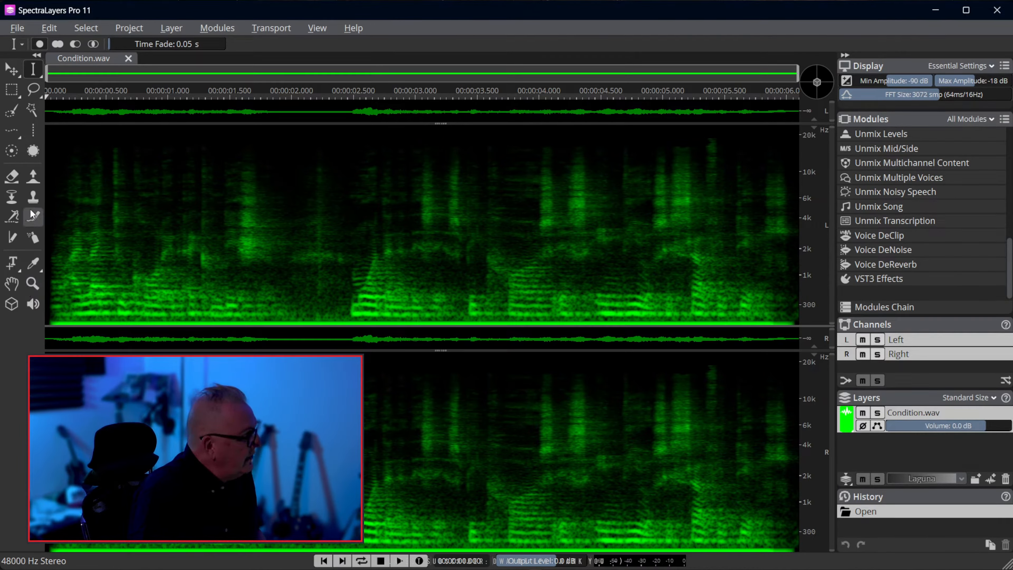
pyautogui.moveTo(174, 219); pyautogui.dragTo(242, 219)
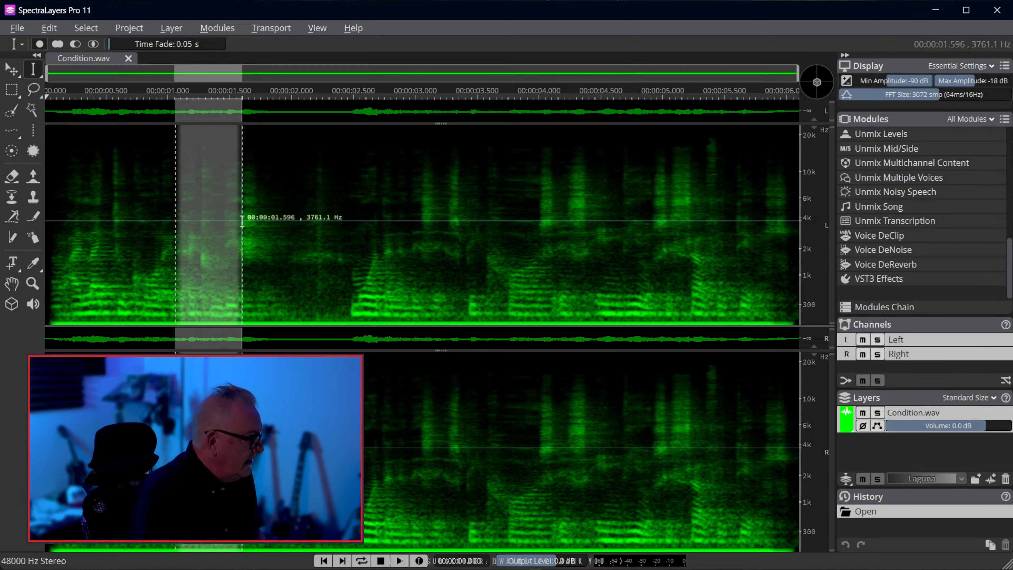
pyautogui.click(146, 267)
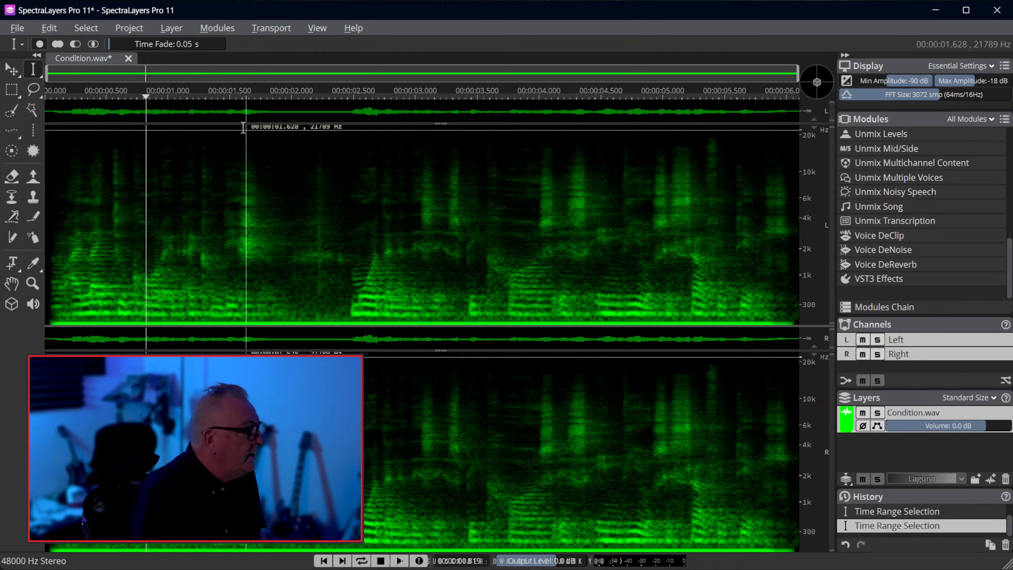
pyautogui.click(214, 28)
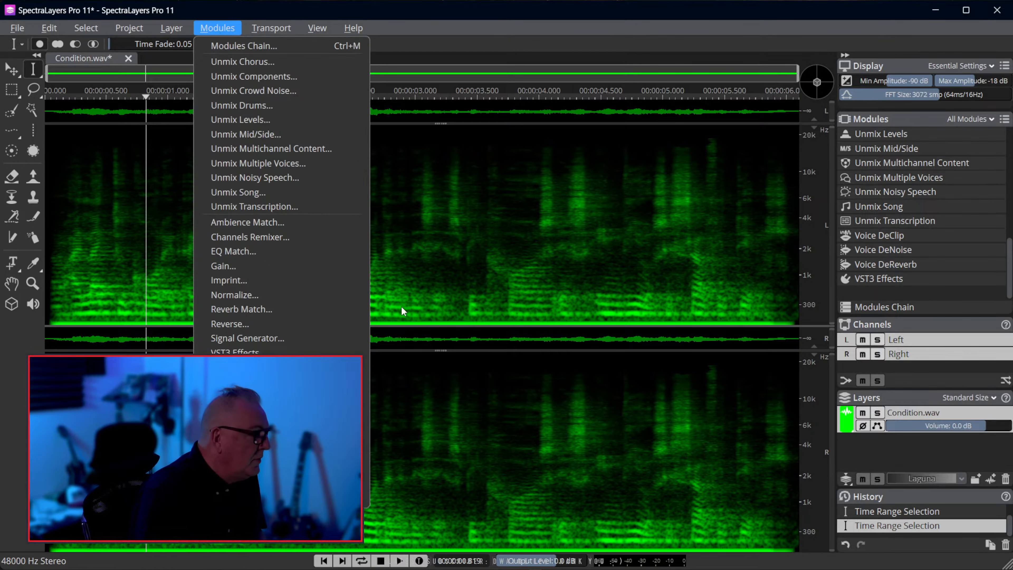
pyautogui.moveTo(354, 27)
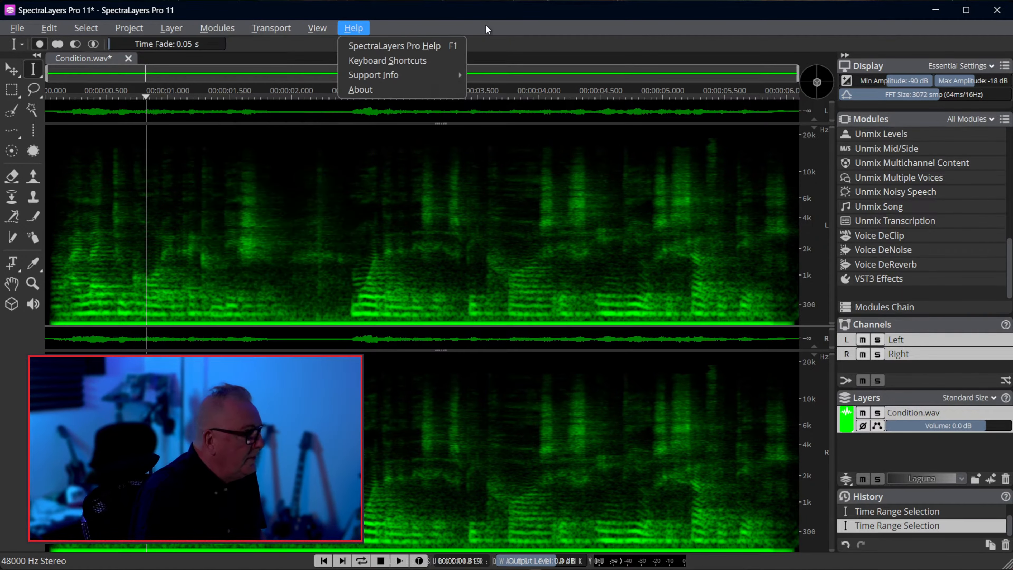
pyautogui.click(779, 25)
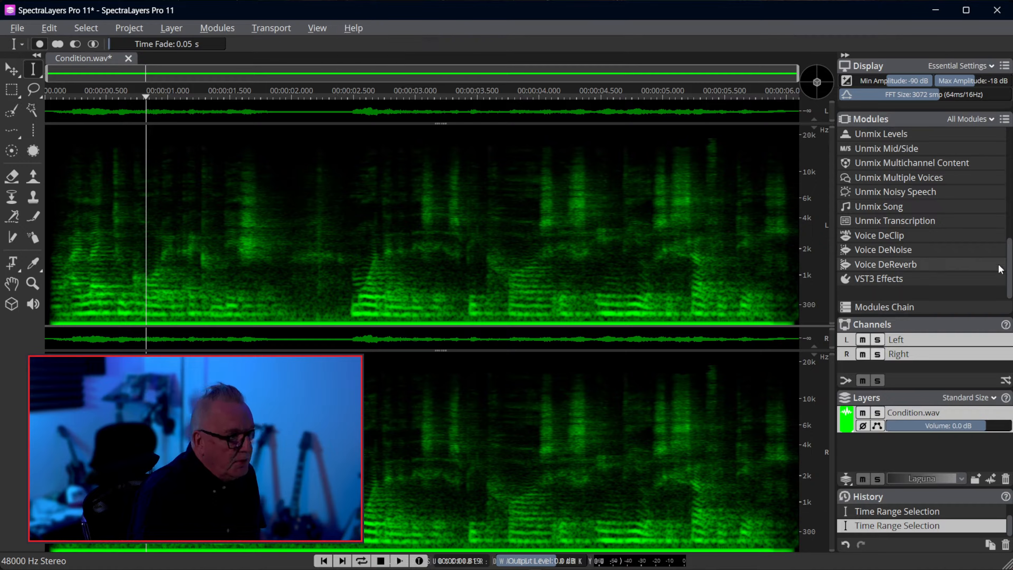
# Look through the list of available modules and the contents of the Modules Chain
pyautogui.moveTo(1011, 276)
pyautogui.mouseDown()
pyautogui.moveTo(1010, 174)
pyautogui.moveTo(1008, 282)
pyautogui.mouseUp()
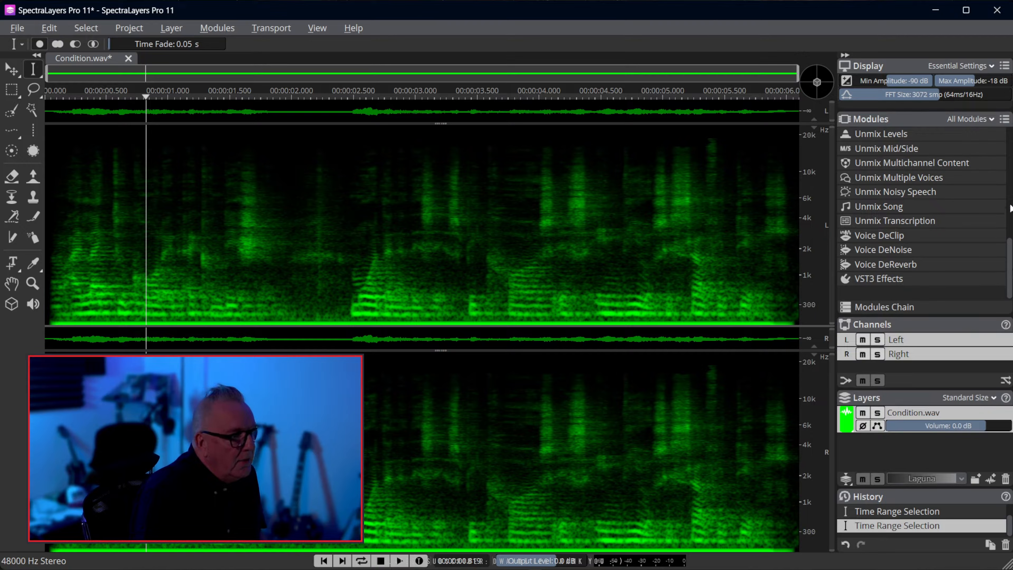
pyautogui.moveTo(1007, 256); pyautogui.dragTo(1007, 189)
pyautogui.click(923, 119)
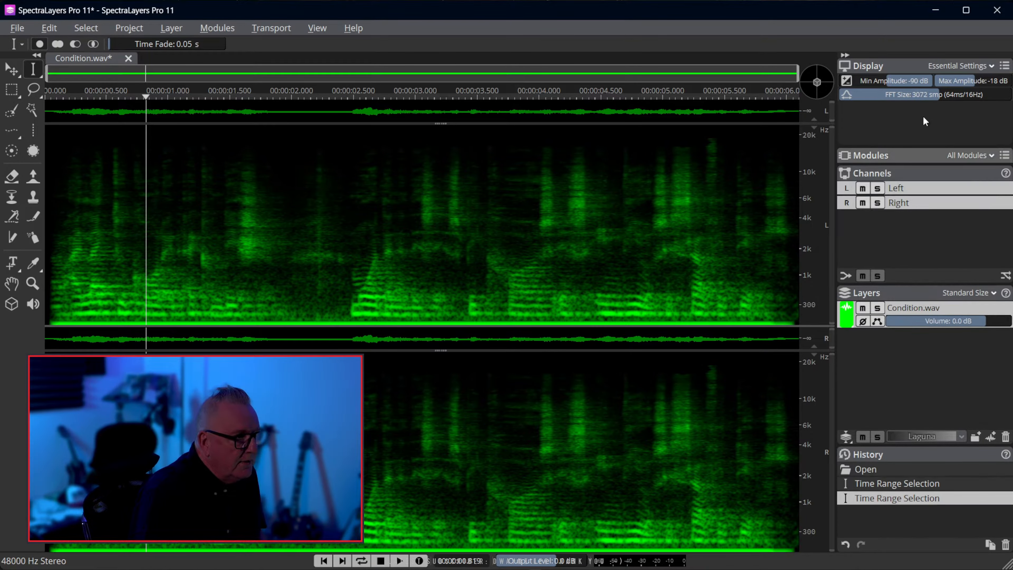
pyautogui.click(906, 153)
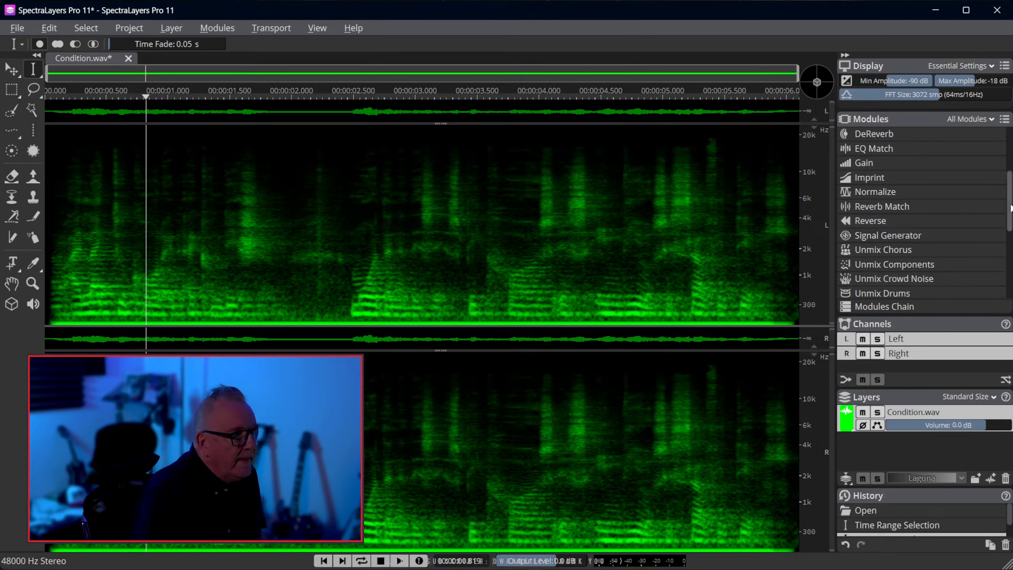
pyautogui.moveTo(1011, 211); pyautogui.dragTo(1009, 277)
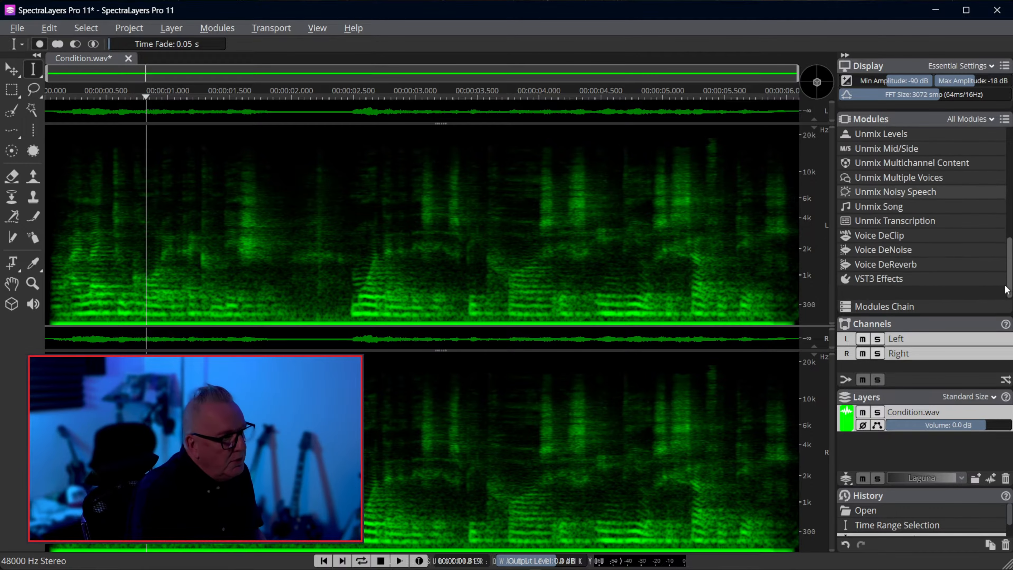
pyautogui.click(903, 307)
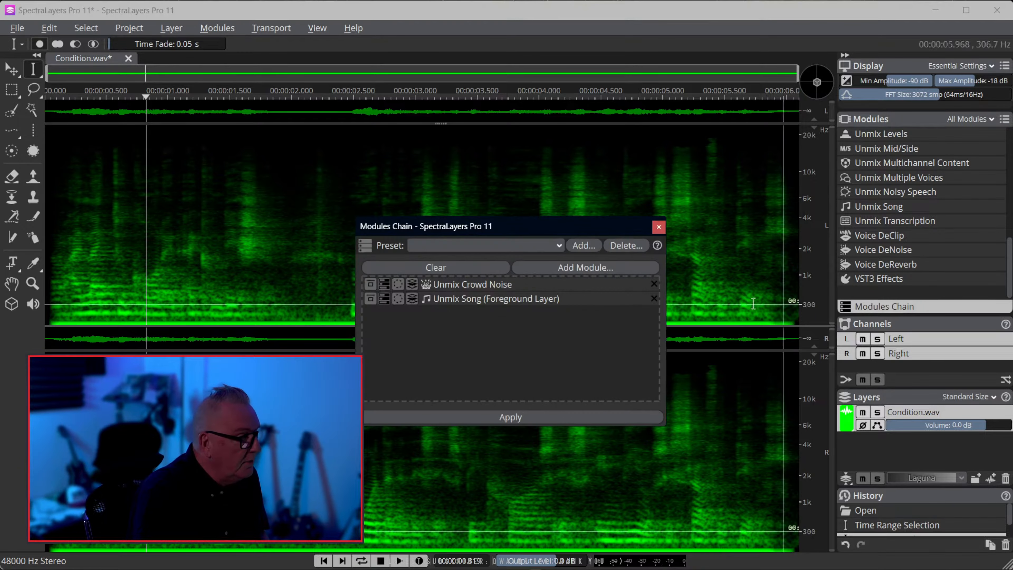
pyautogui.click(659, 227)
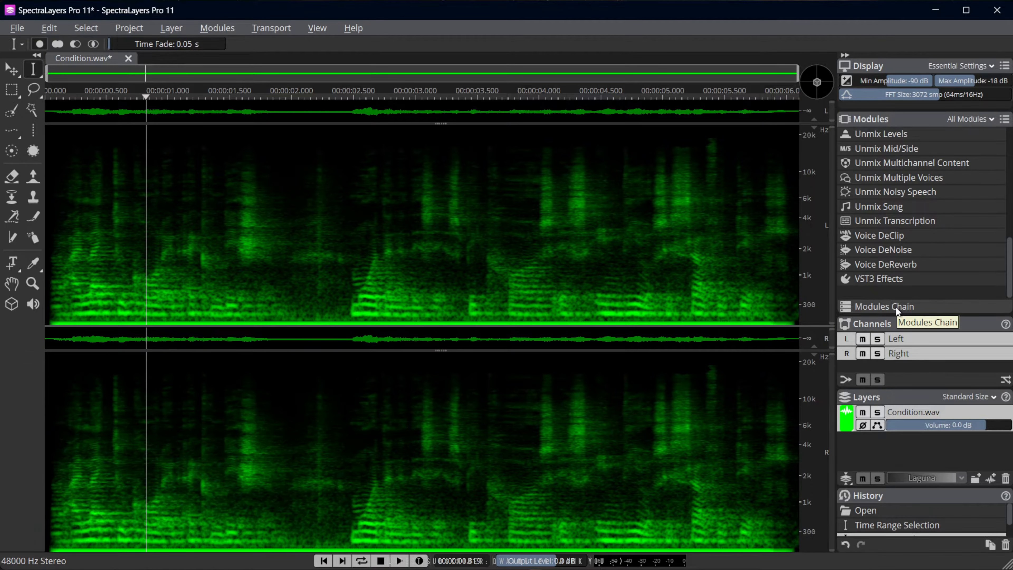
pyautogui.click(128, 59)
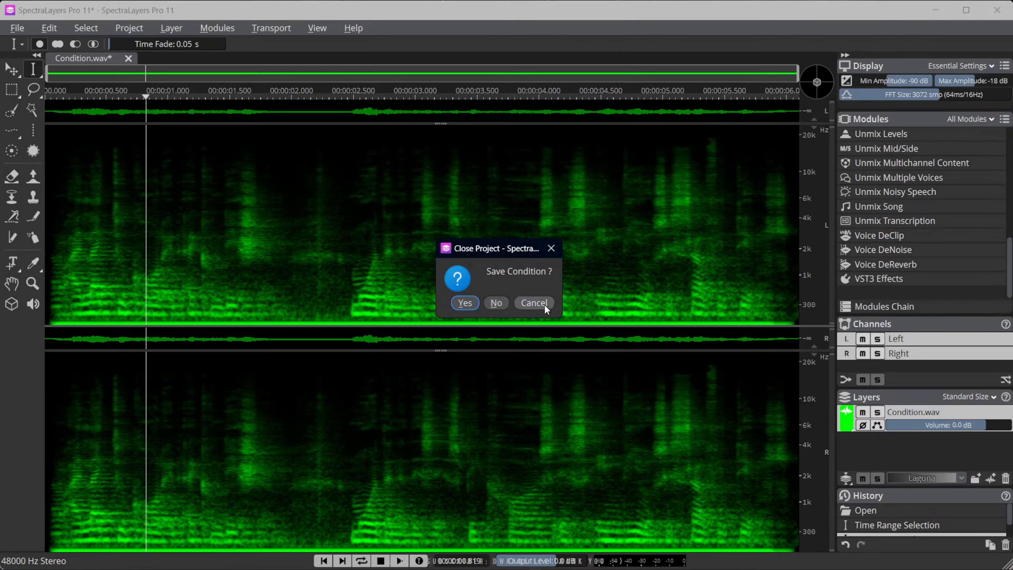
pyautogui.click(535, 303)
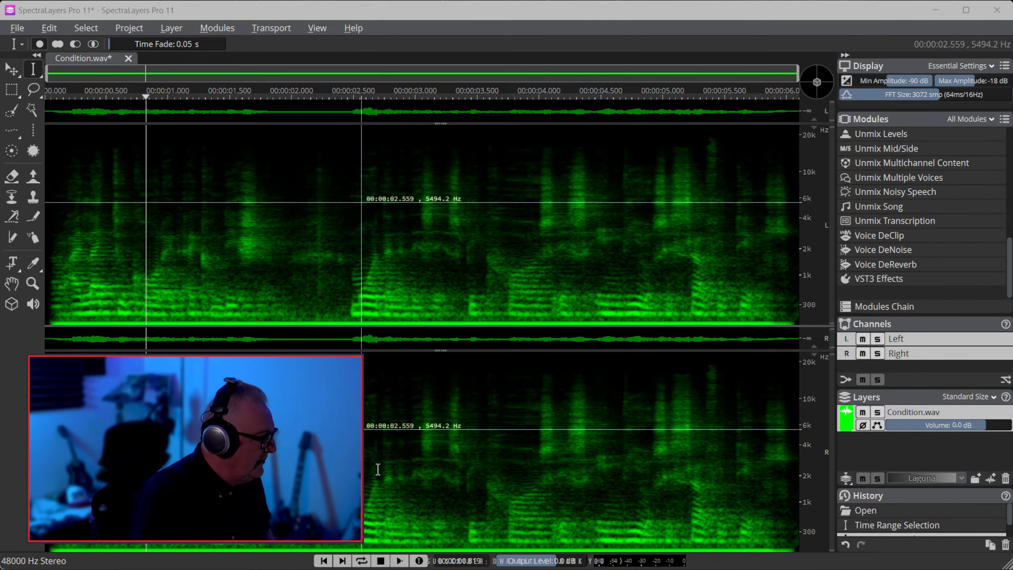
pyautogui.click(400, 561)
pyautogui.press('space')
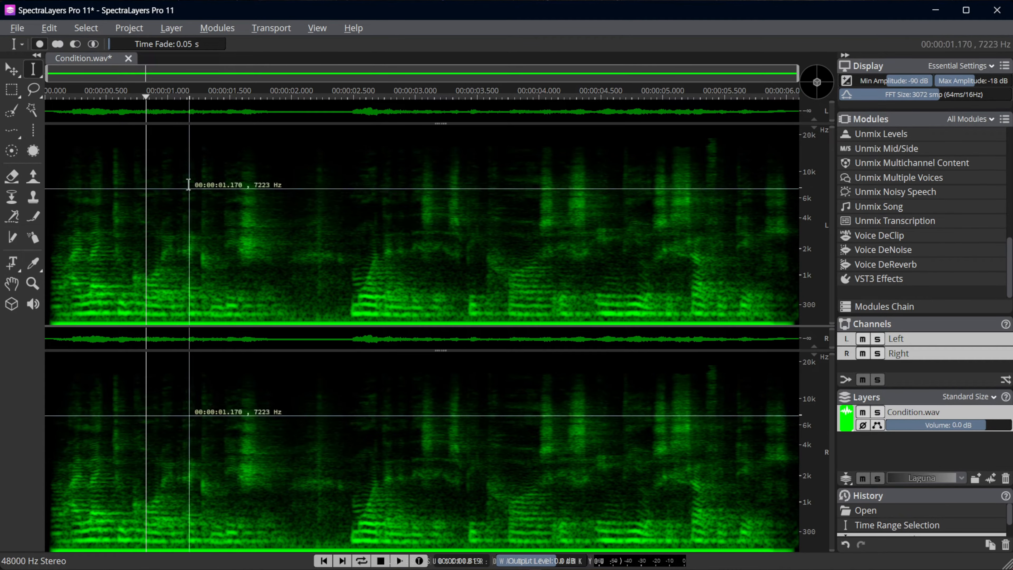
# Close the Condition.wav project without saving and open the recent file PAP Live.wav
pyautogui.click(128, 59)
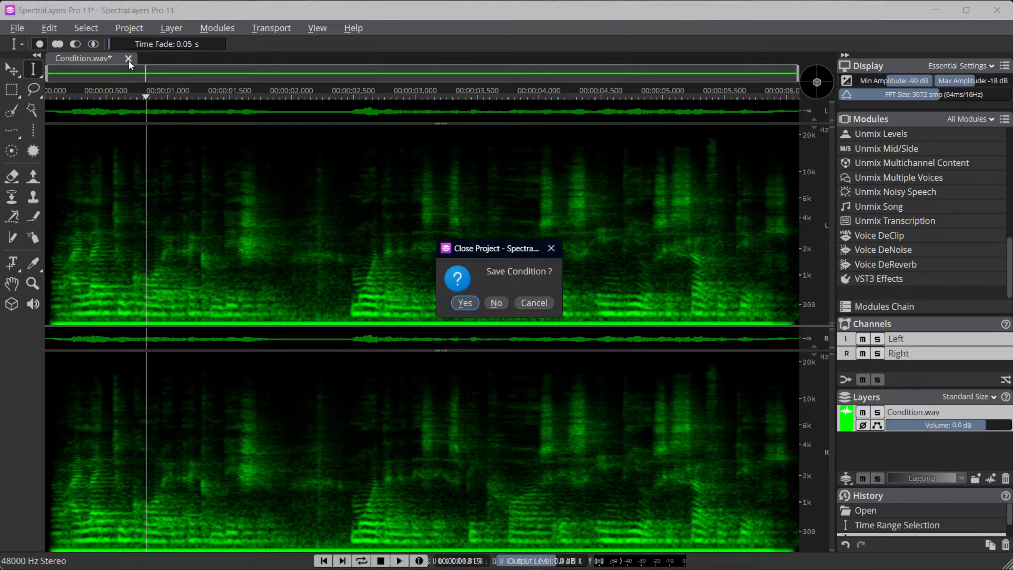
pyautogui.click(497, 304)
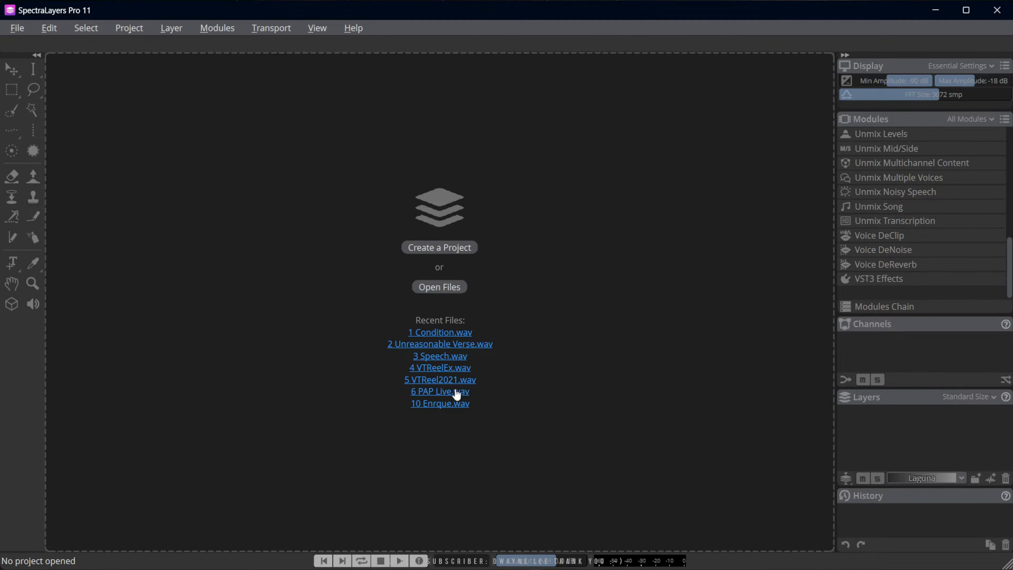
pyautogui.click(444, 392)
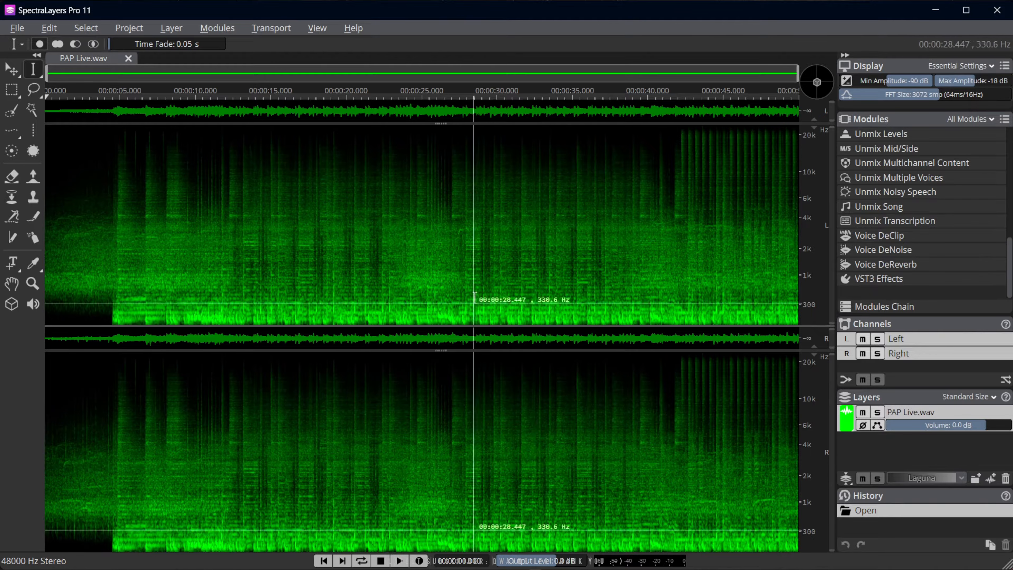
# Play PAP Live.wav and change its layer colour to red during playback, then stop playback
pyautogui.click(399, 561)
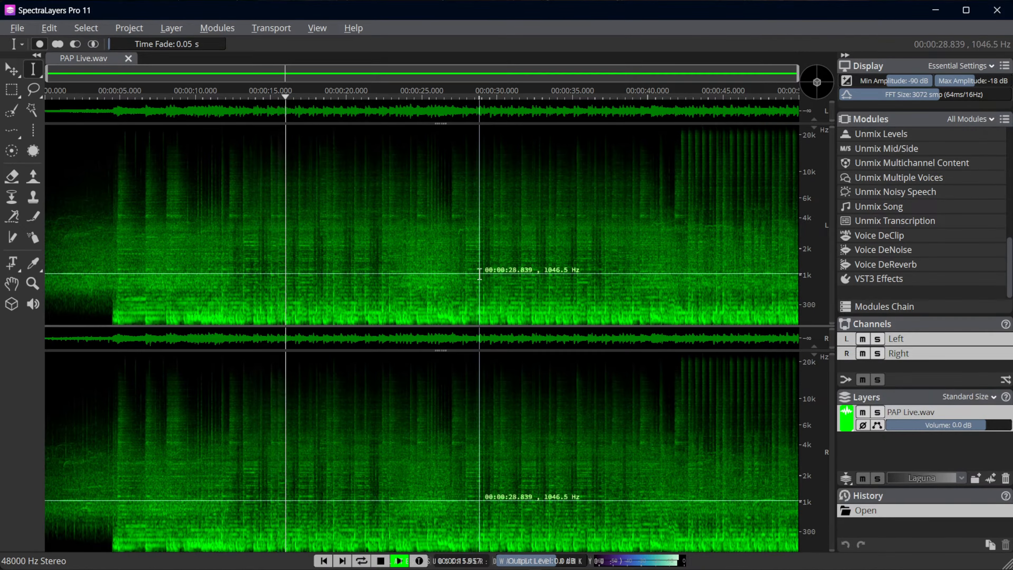
pyautogui.click(846, 481)
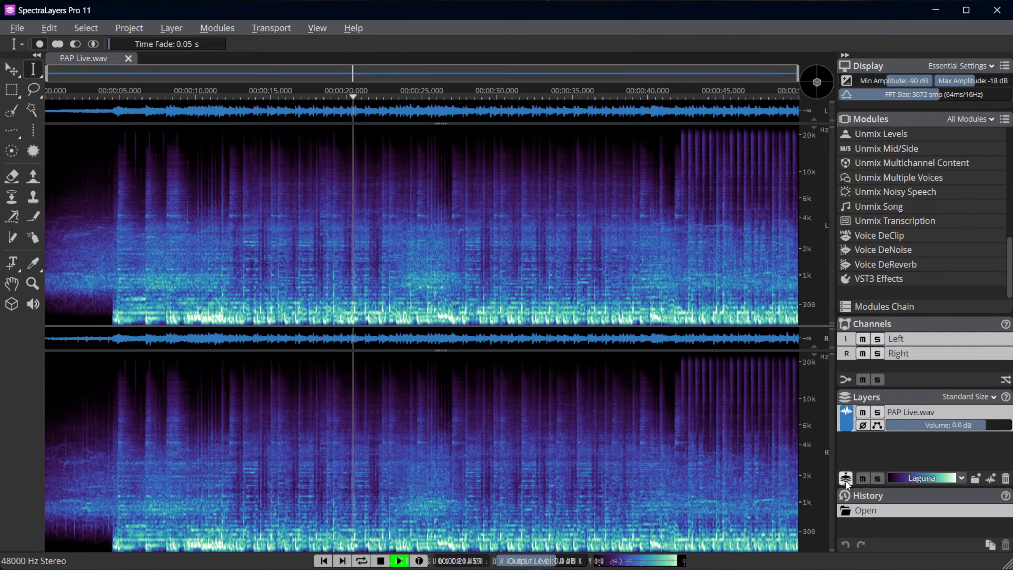
pyautogui.click(850, 423)
pyautogui.click(733, 418)
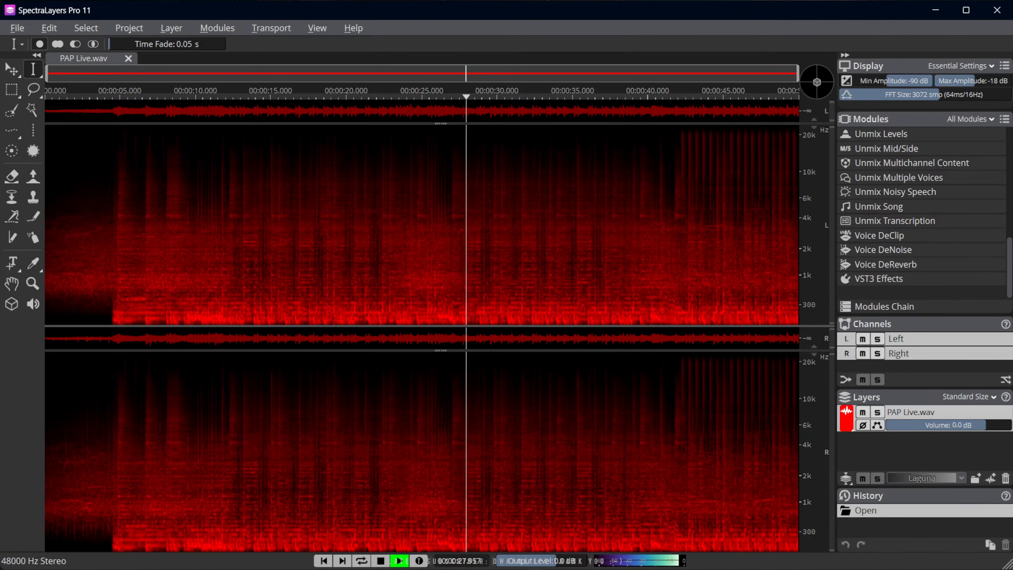
pyautogui.press('space')
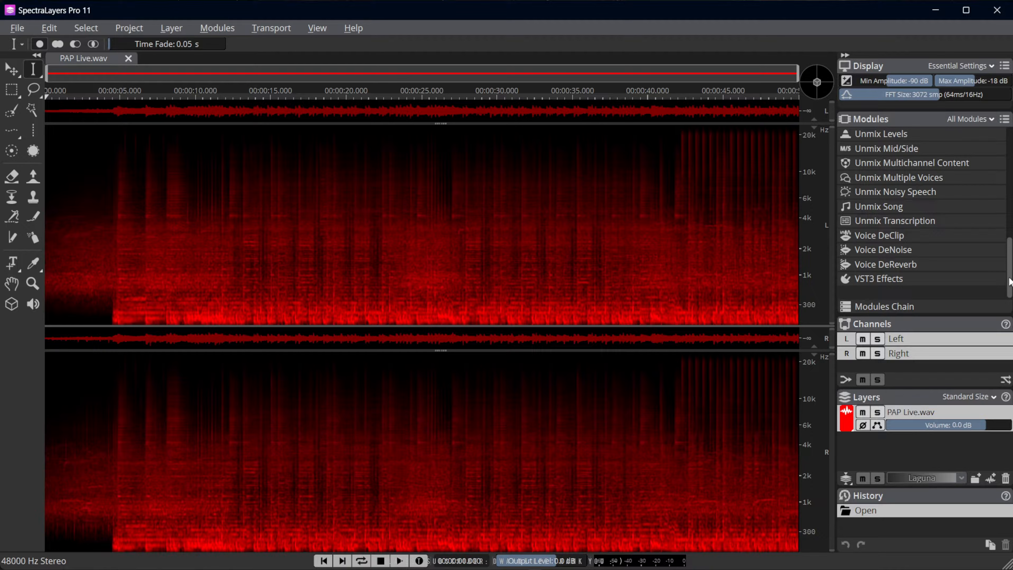
# Open the Unmix Crowd Noise module for PAP Live.wav and preview its Foreground output
pyautogui.moveTo(1010, 284); pyautogui.dragTo(1010, 268)
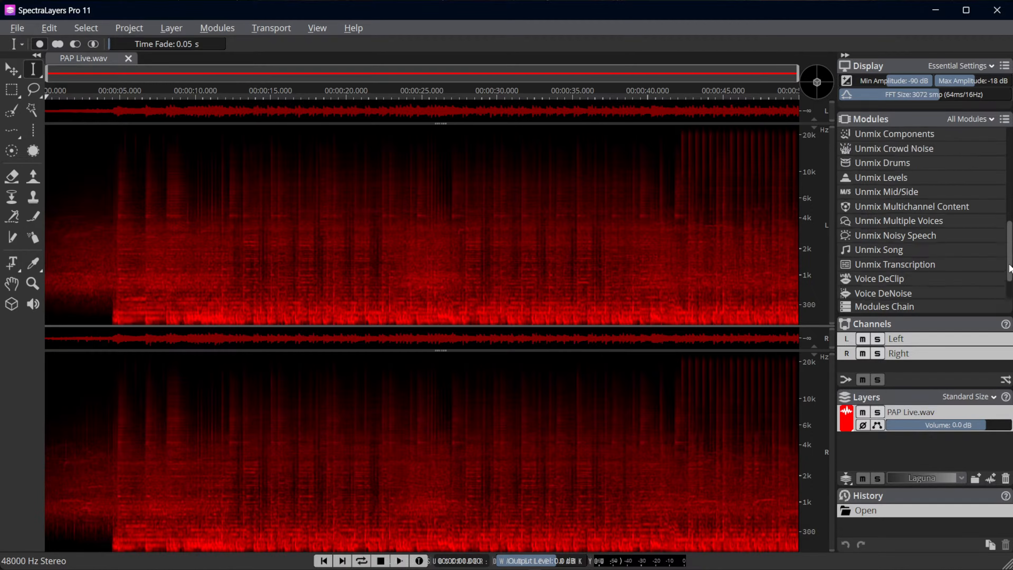
pyautogui.scroll(-3, 981, 284)
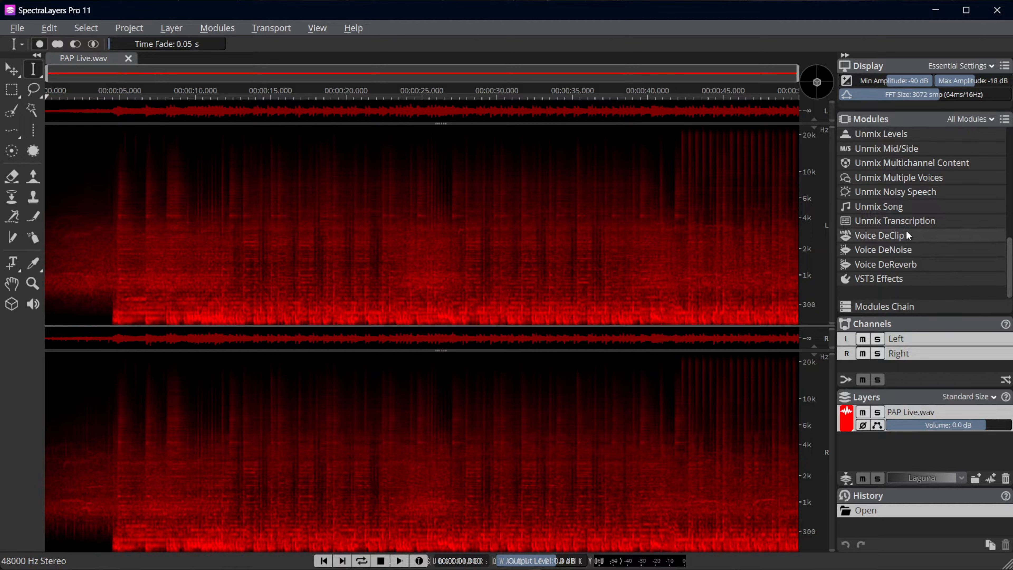
pyautogui.scroll(3, 906, 212)
pyautogui.scroll(3, 906, 208)
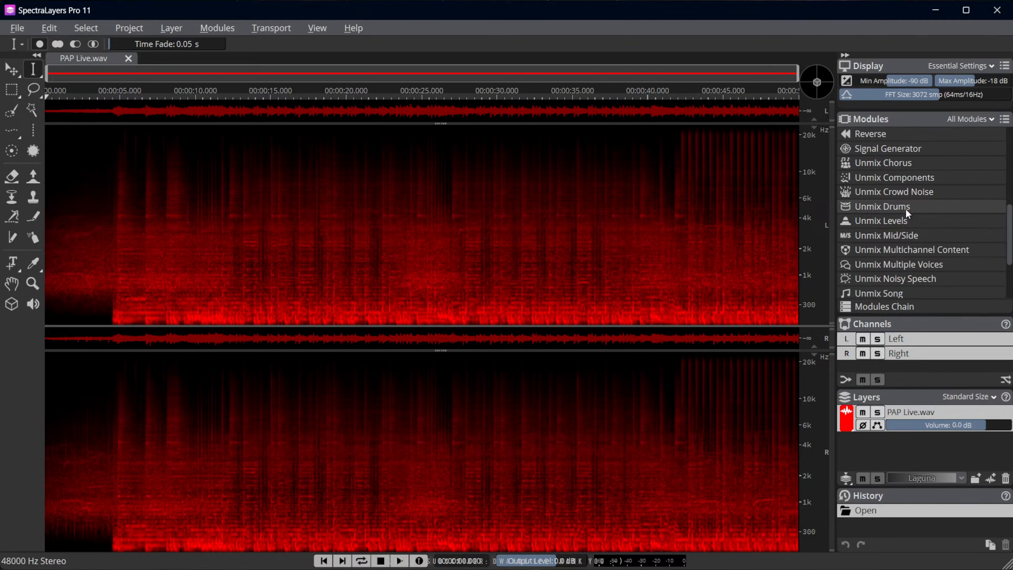
pyautogui.click(907, 192)
pyautogui.moveTo(727, 204); pyautogui.dragTo(465, 249)
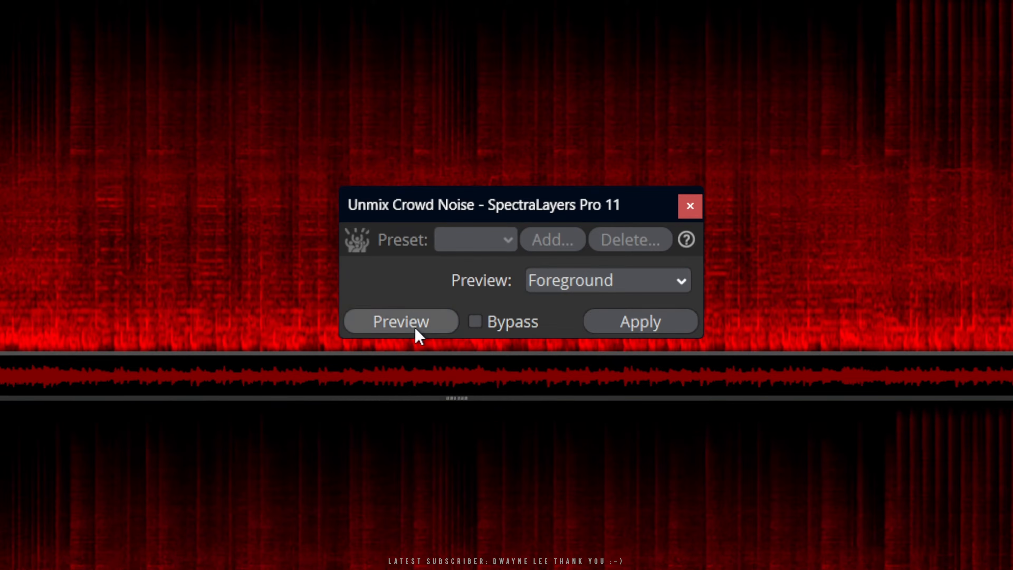
pyautogui.click(234, 568)
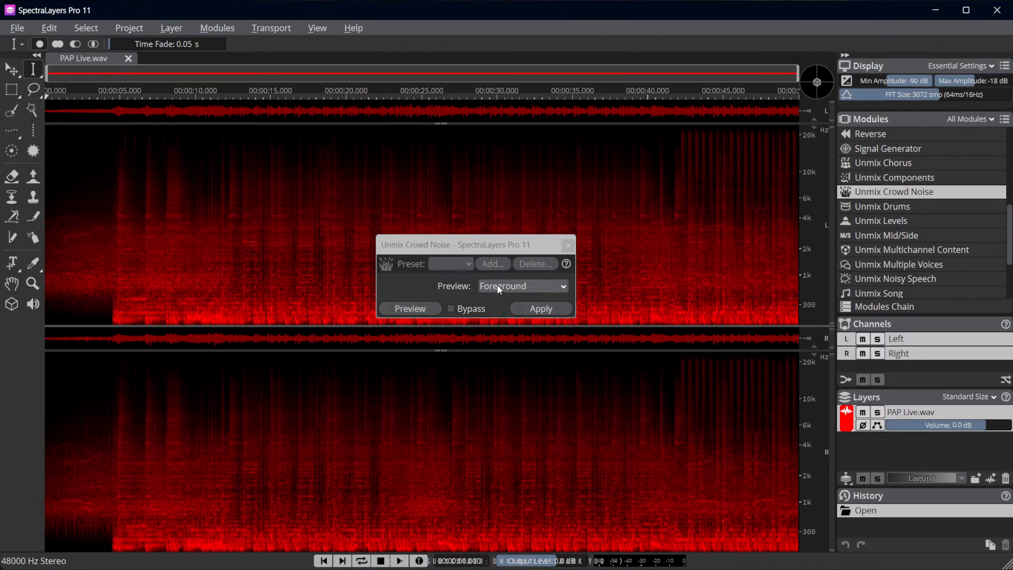
pyautogui.click(409, 311)
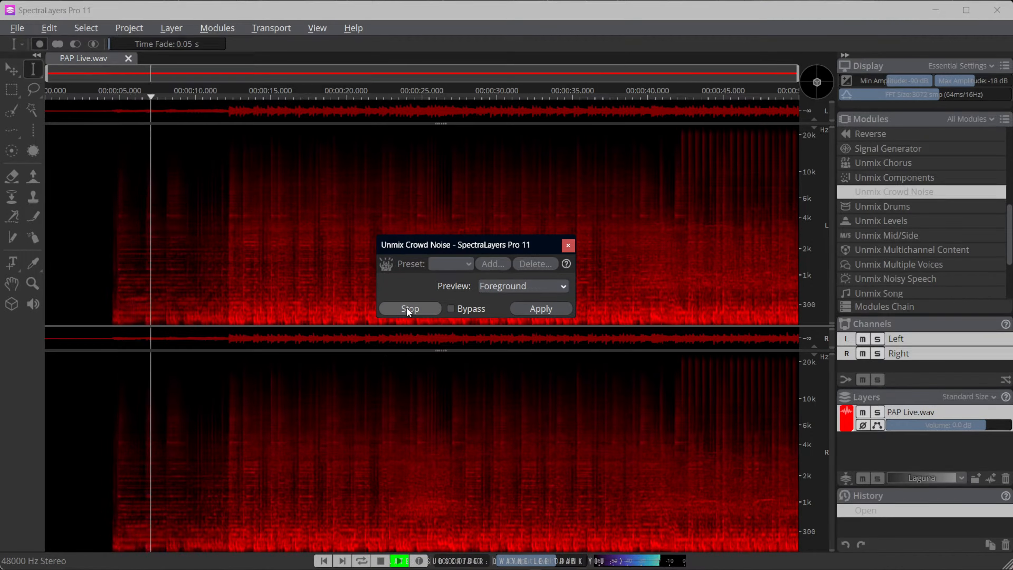
pyautogui.press('space')
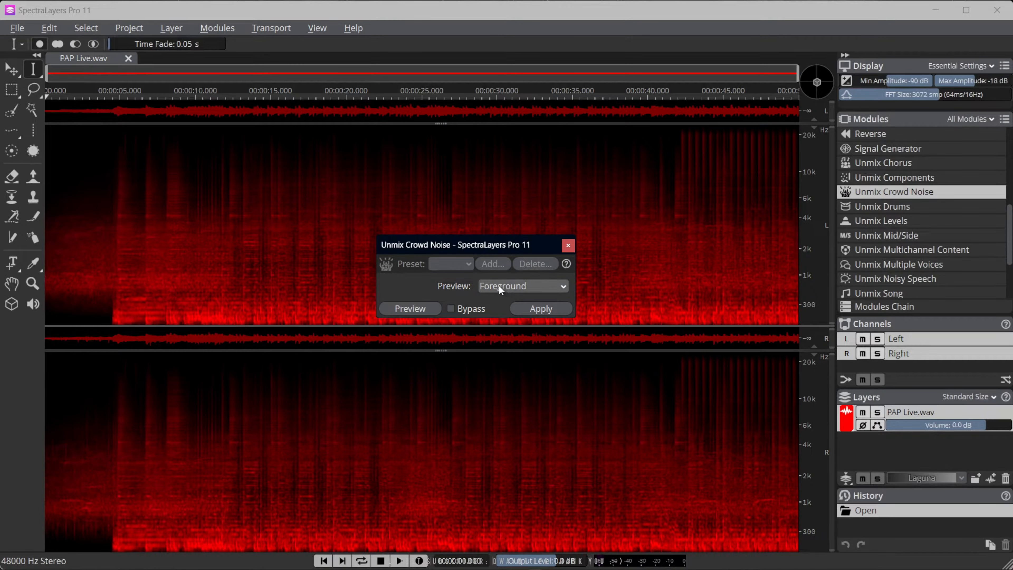
# Listen to the unprocessed recording from about 16.5 s, then return the playhead to the start
pyautogui.click(293, 290)
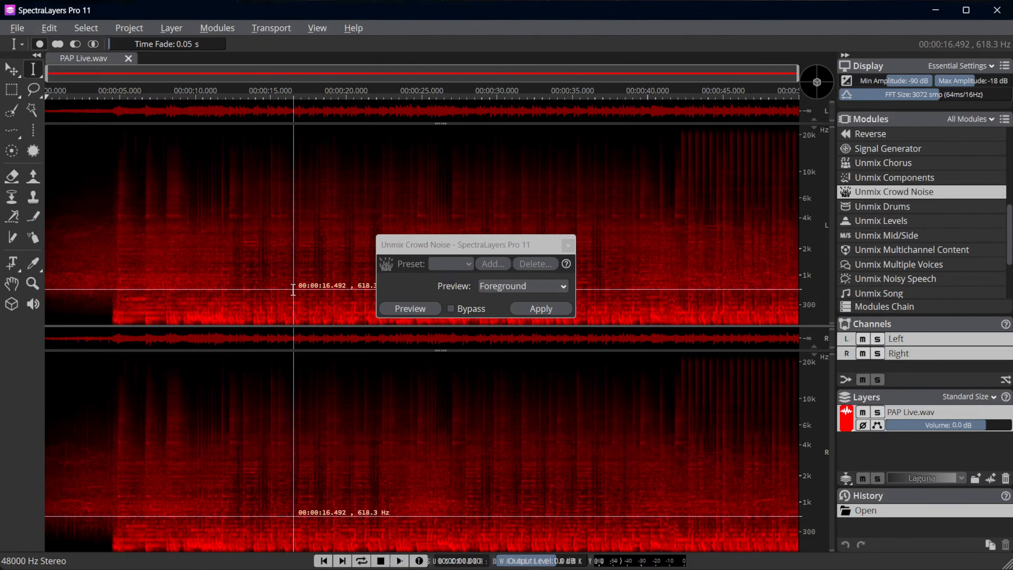
pyautogui.click(293, 289)
pyautogui.click(398, 560)
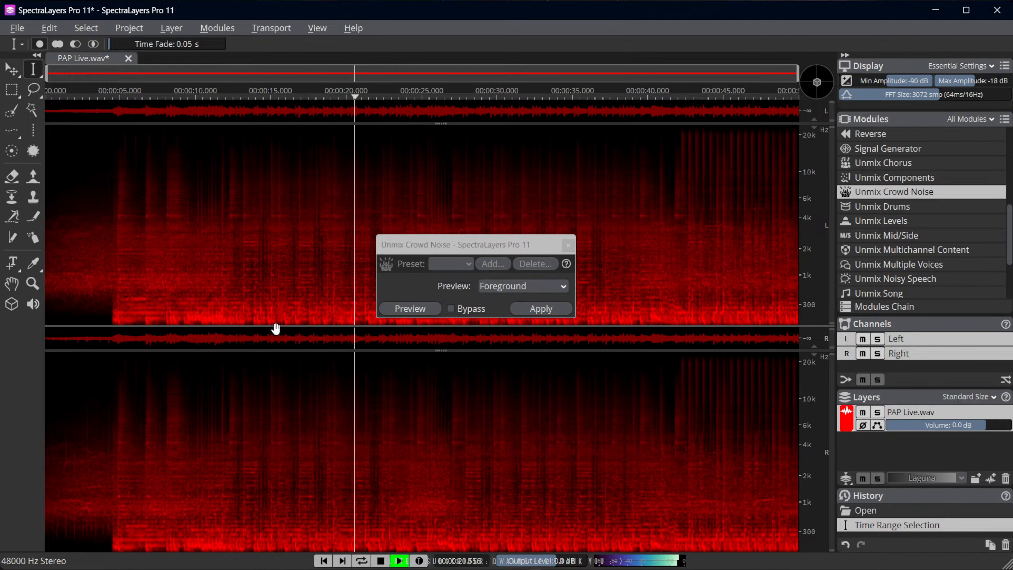
pyautogui.click(382, 560)
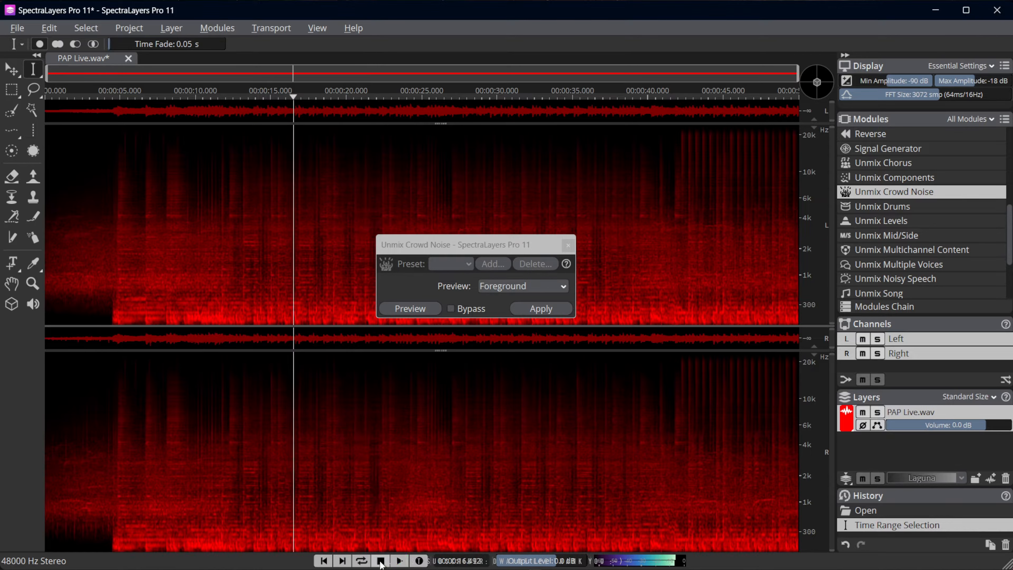
pyautogui.click(324, 560)
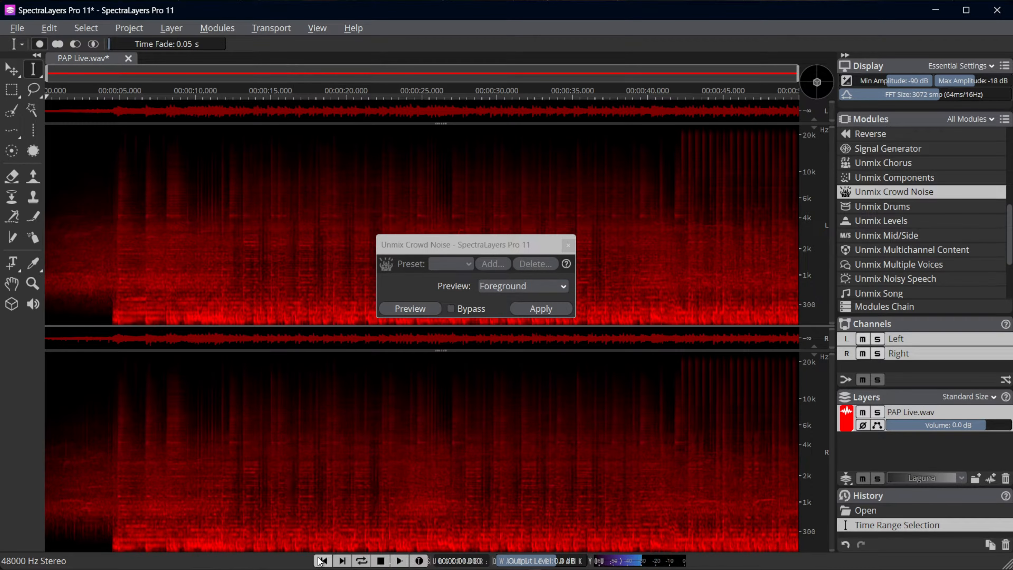
# Switch the Unmix Crowd Noise preview to Crowd and listen to that part alone
pyautogui.click(508, 285)
pyautogui.click(504, 310)
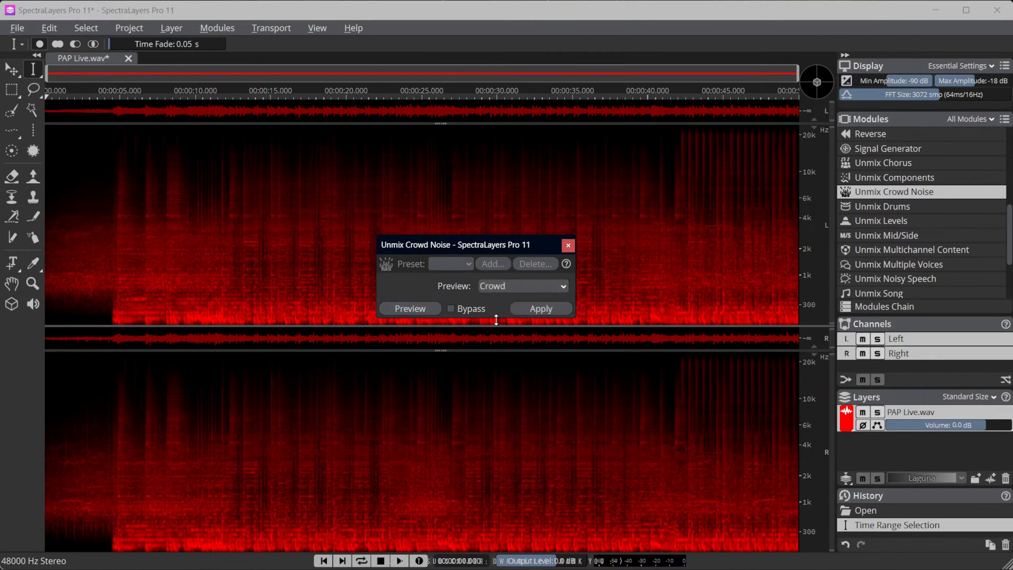
pyautogui.click(410, 309)
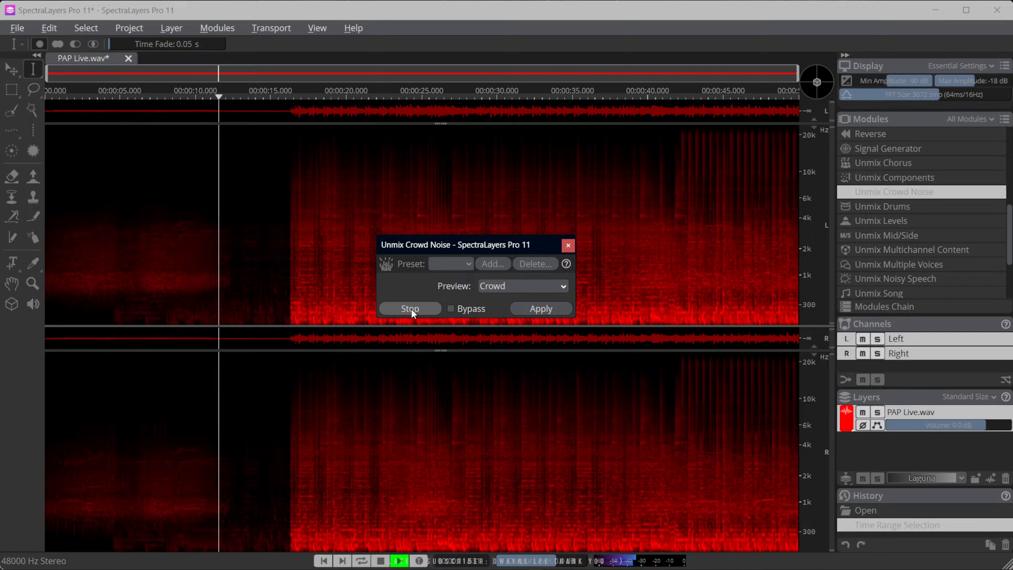
pyautogui.click(411, 309)
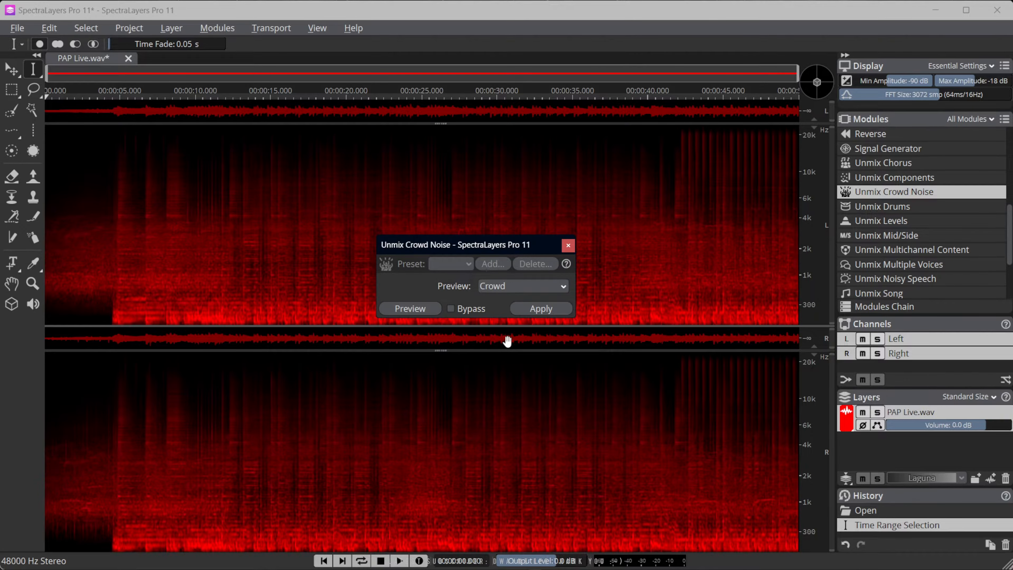
# Apply Unmix Crowd Noise to PAP Live.wav, close the module and enlarge the layer list to show the Foreground and Crowd layers
pyautogui.click(527, 311)
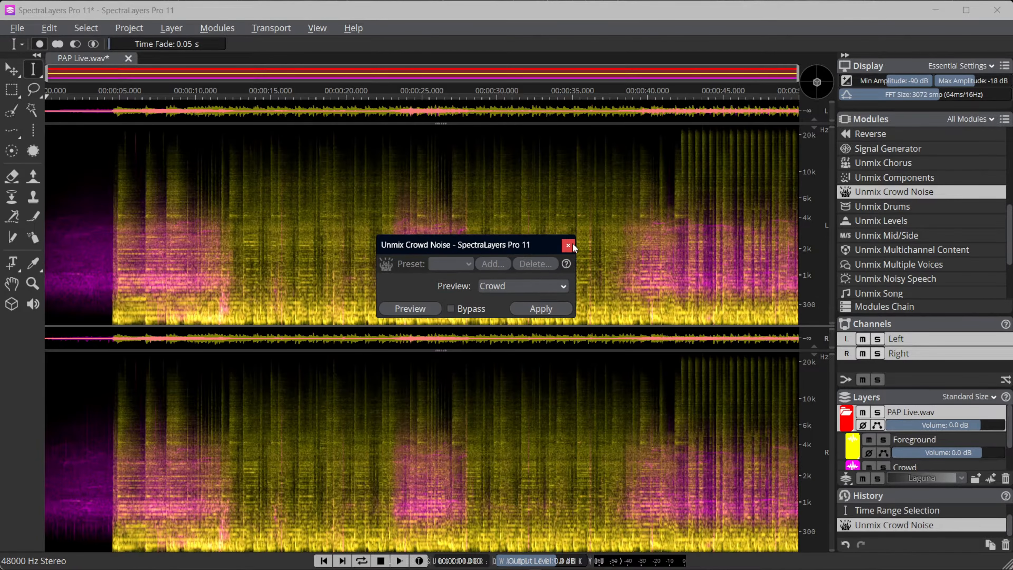
pyautogui.click(570, 245)
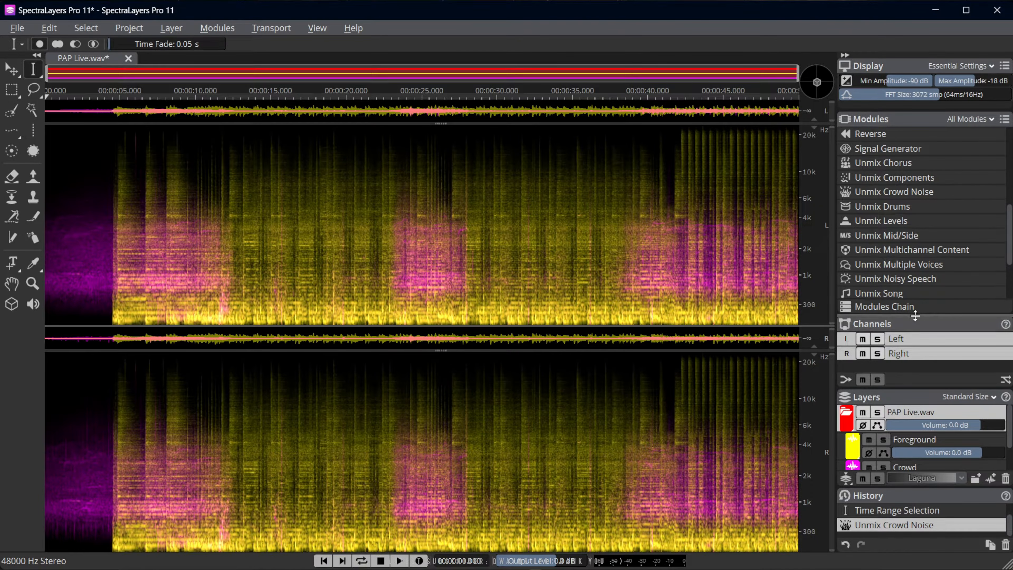
pyautogui.moveTo(915, 315); pyautogui.dragTo(915, 267)
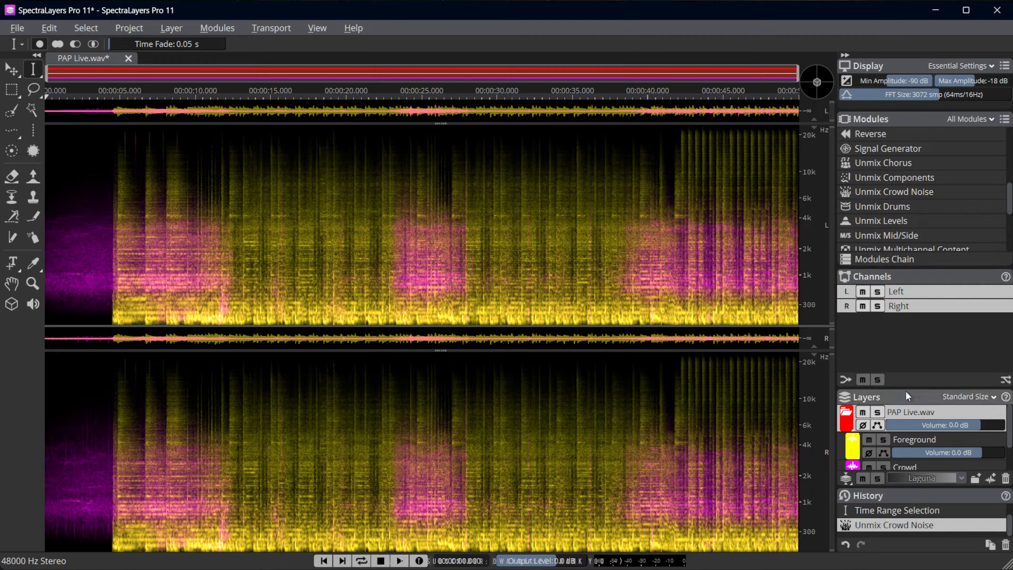
pyautogui.moveTo(906, 386); pyautogui.dragTo(905, 331)
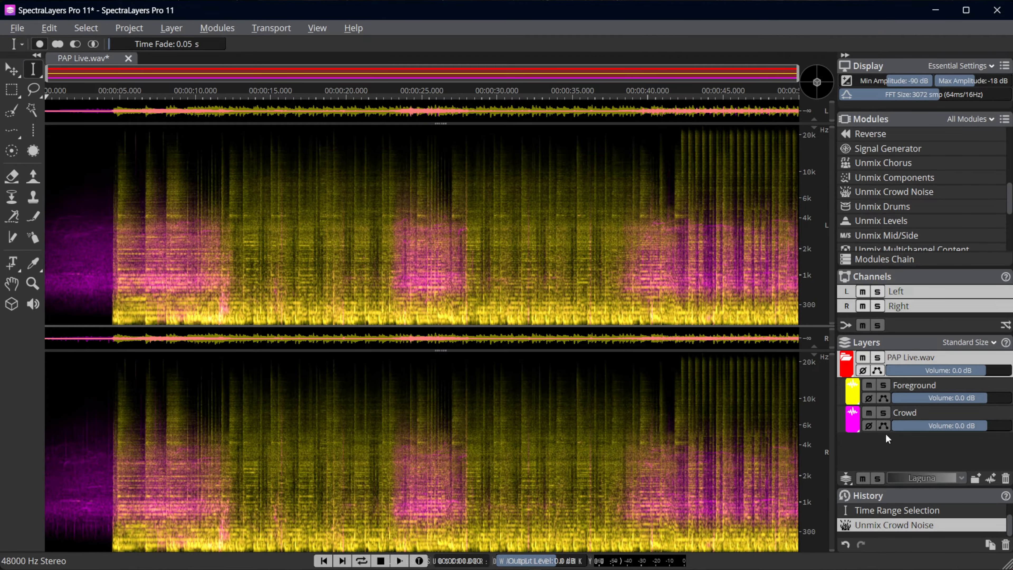
# Solo the Crowd layer, listen to it from about 4.4 s, then stop playback and remove the solo
pyautogui.click(883, 411)
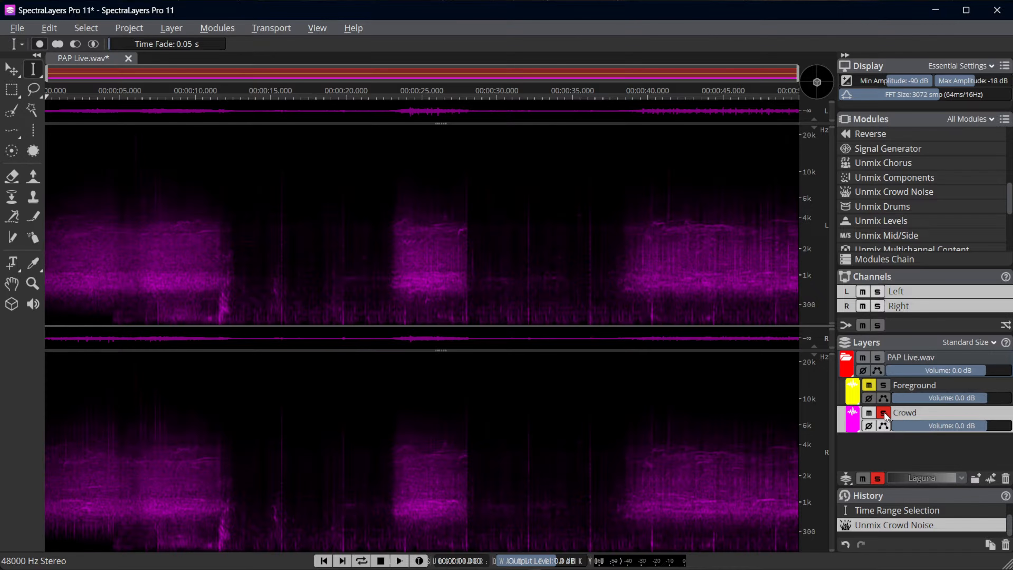
pyautogui.click(110, 356)
pyautogui.press('space')
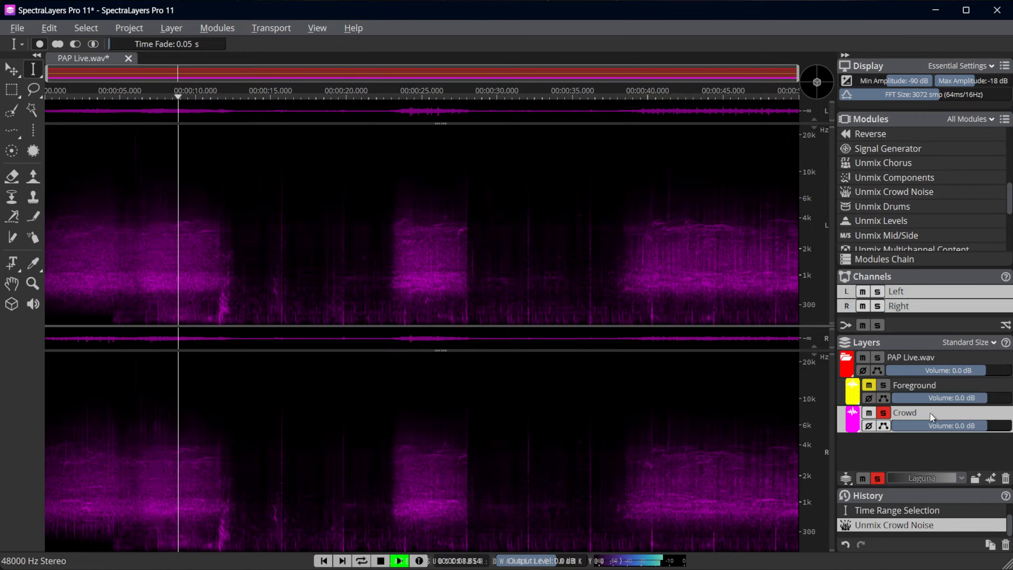
pyautogui.press('space')
pyautogui.click(883, 413)
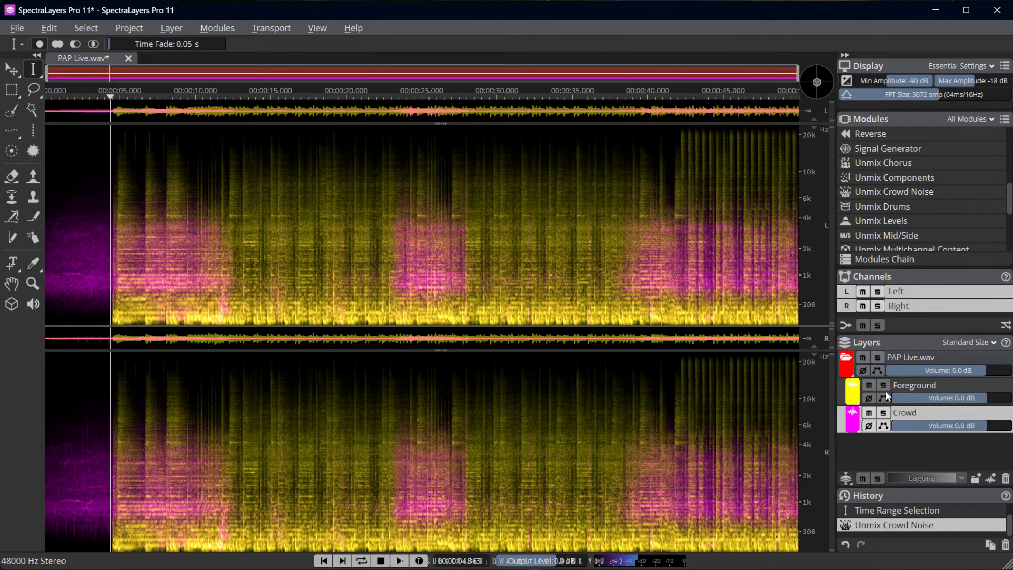
# Solo the Foreground layer, listen to it on its own, then stop playback
pyautogui.click(883, 385)
pyautogui.press('space')
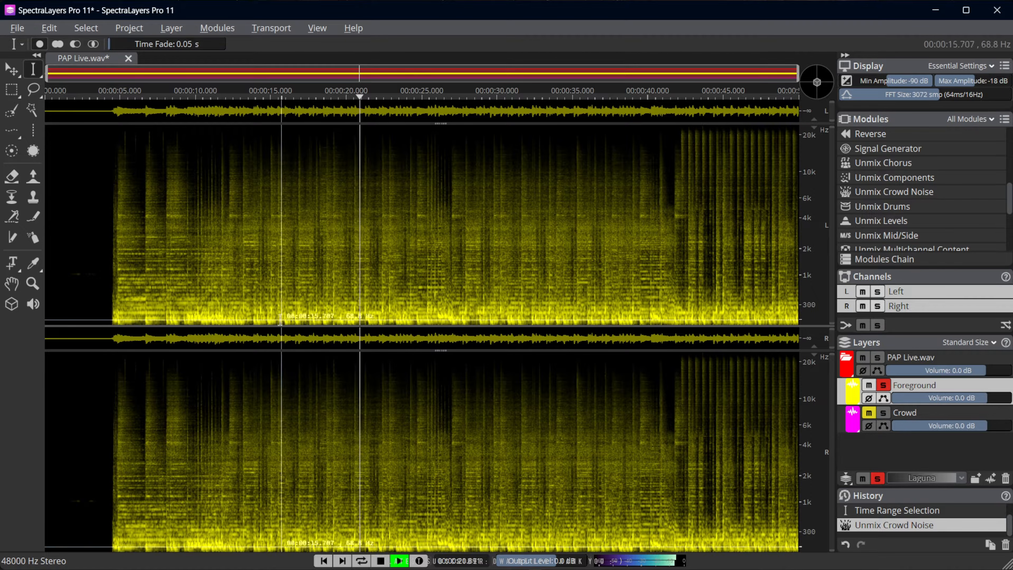
pyautogui.press('space')
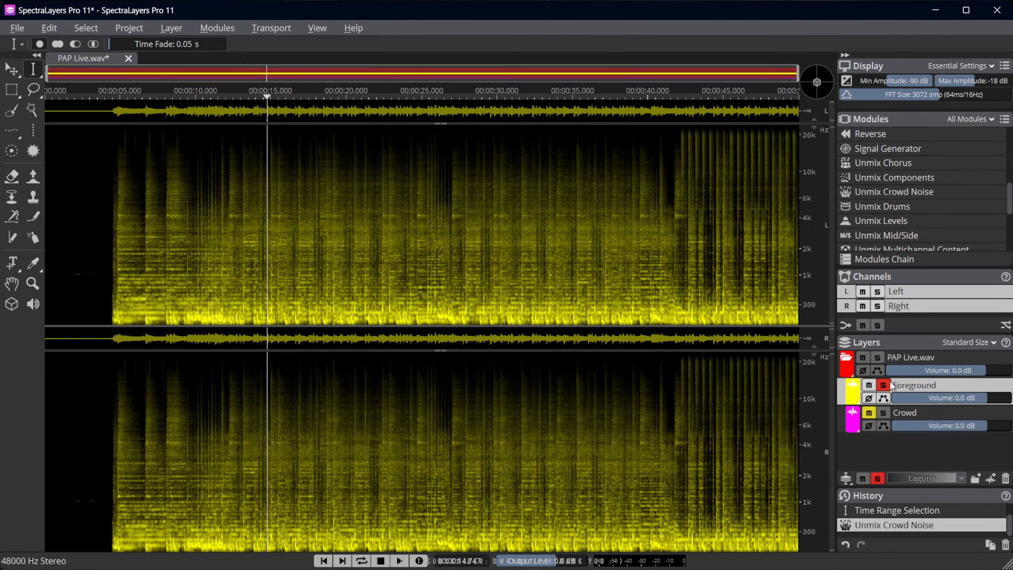
# Change the Foreground layer's colour to cyan and the Crowd layer's colour to green
pyautogui.click(854, 391)
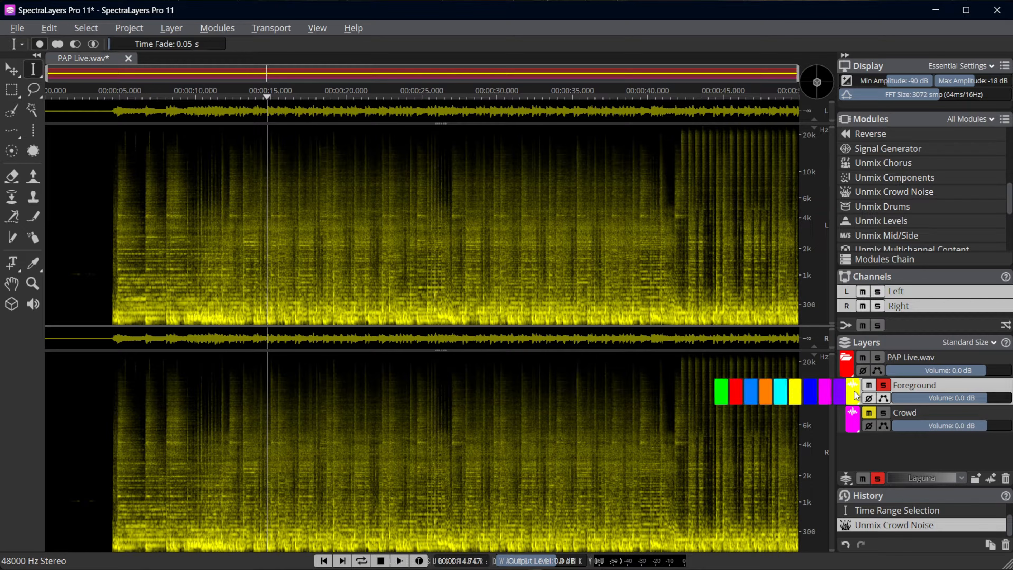
pyautogui.click(781, 395)
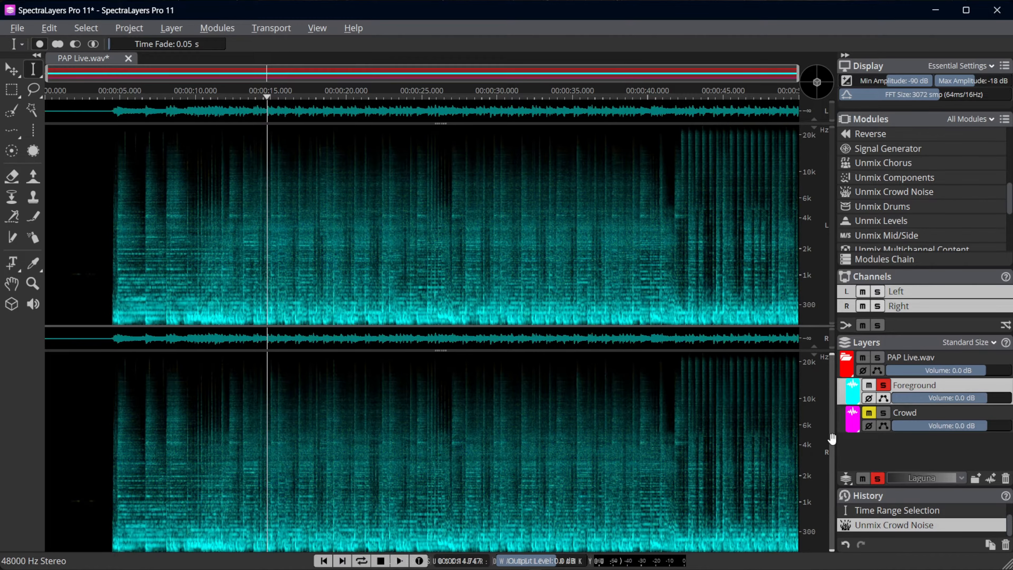
pyautogui.click(854, 419)
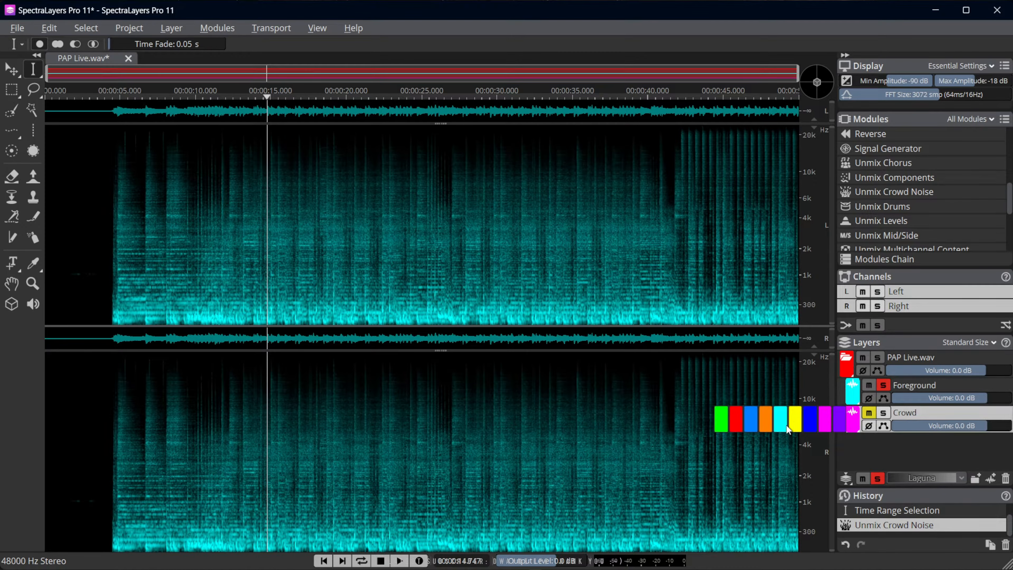
pyautogui.click(721, 419)
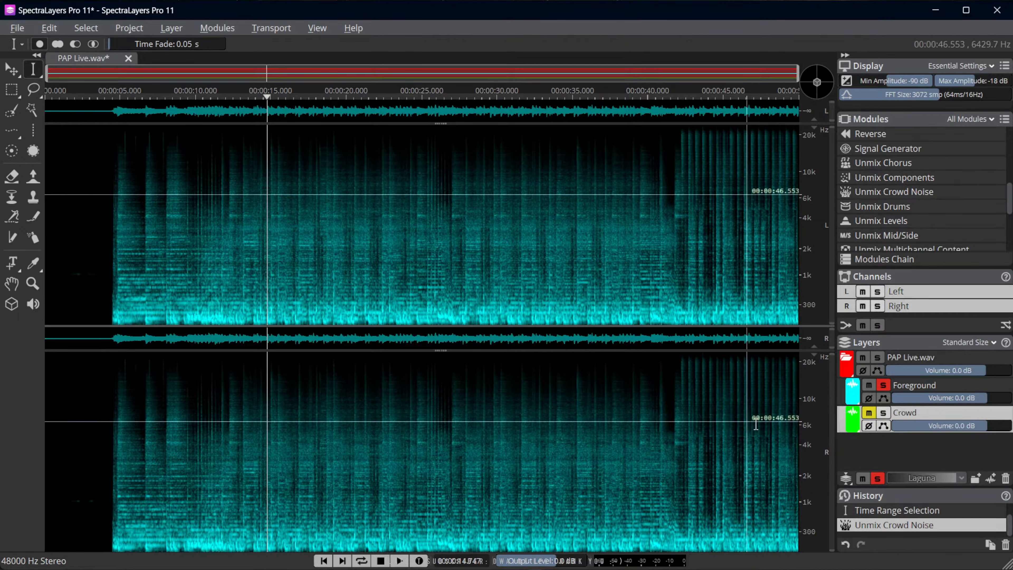
# Solo the Crowd layer alongside Foreground and change the Crowd layer's colour to magenta
pyautogui.click(923, 385)
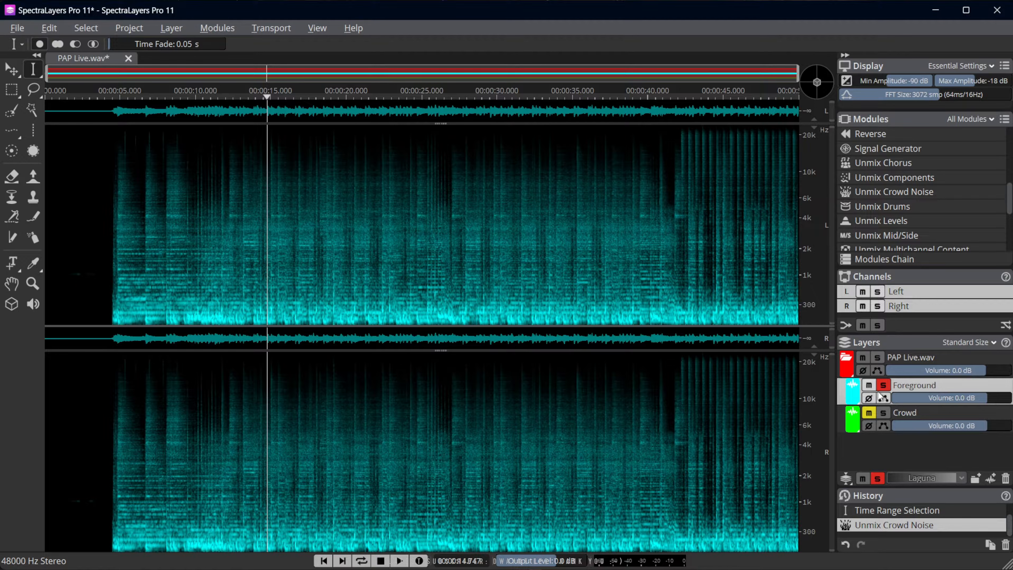
pyautogui.click(879, 413)
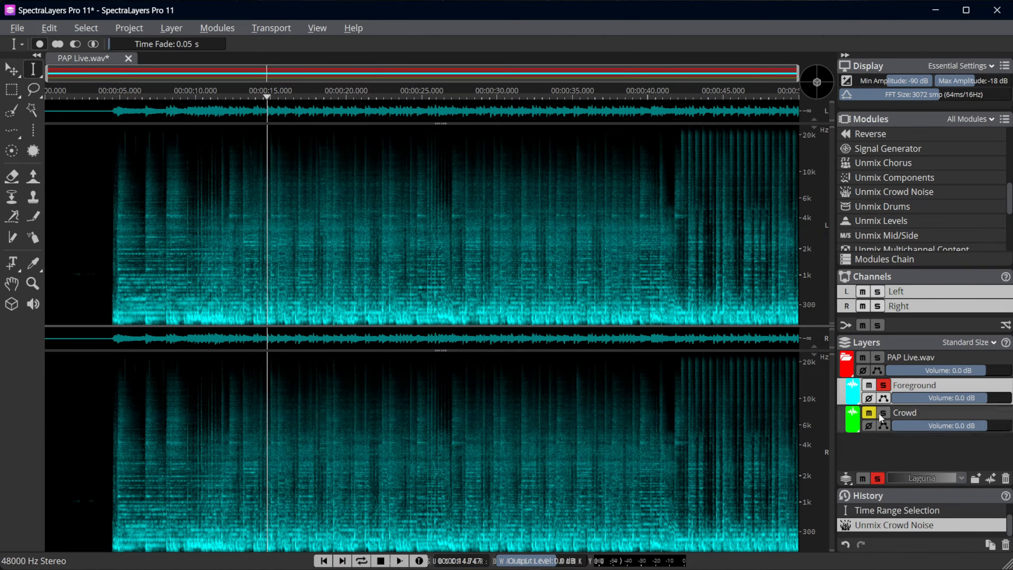
pyautogui.click(875, 414)
pyautogui.click(853, 425)
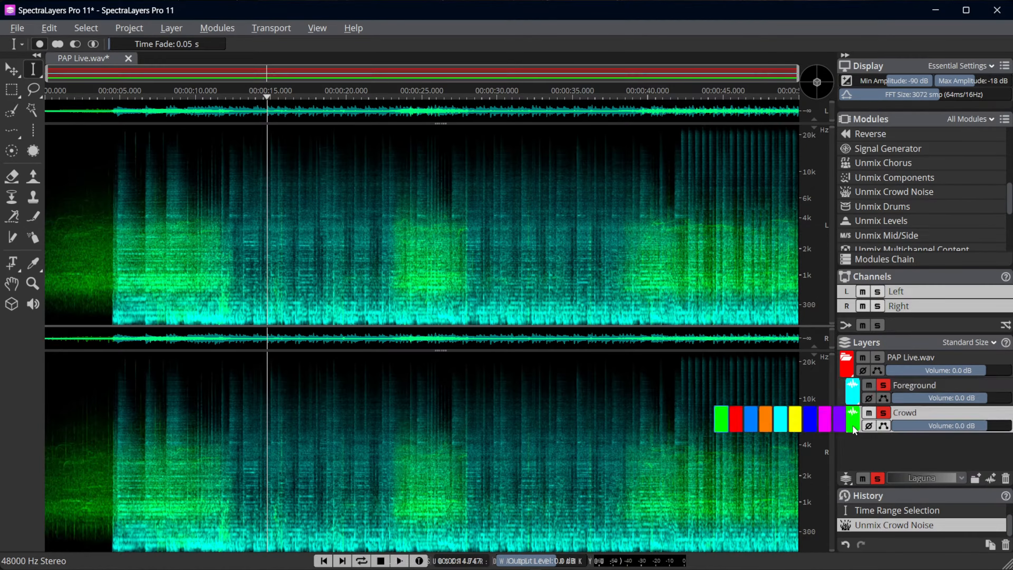
pyautogui.click(826, 422)
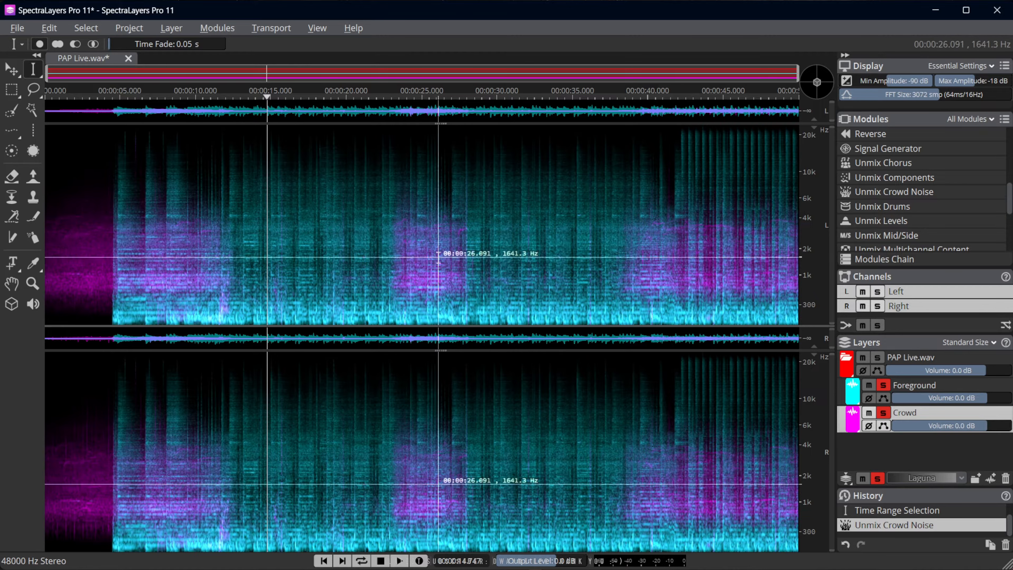
pyautogui.click(316, 28)
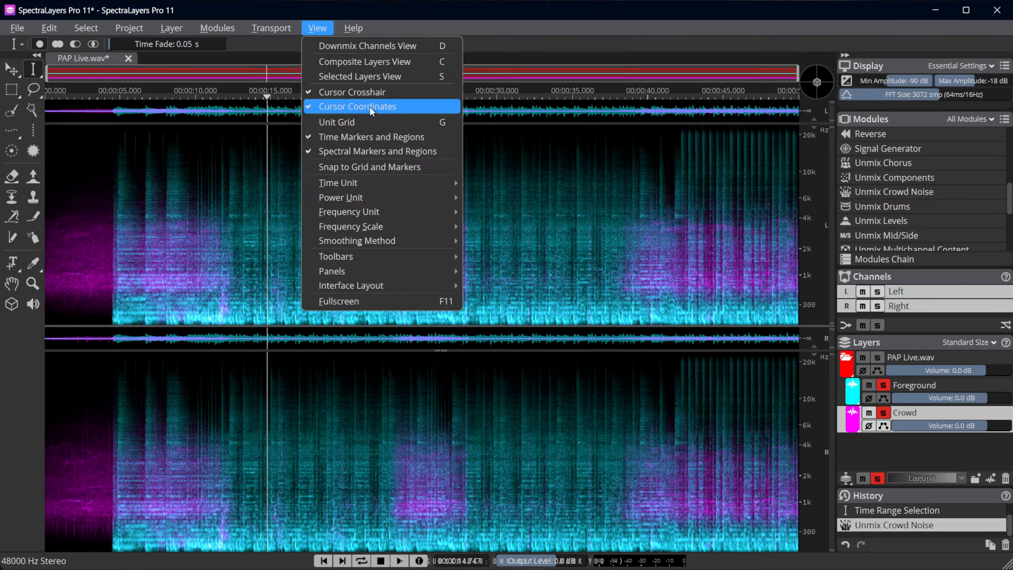
pyautogui.click(245, 225)
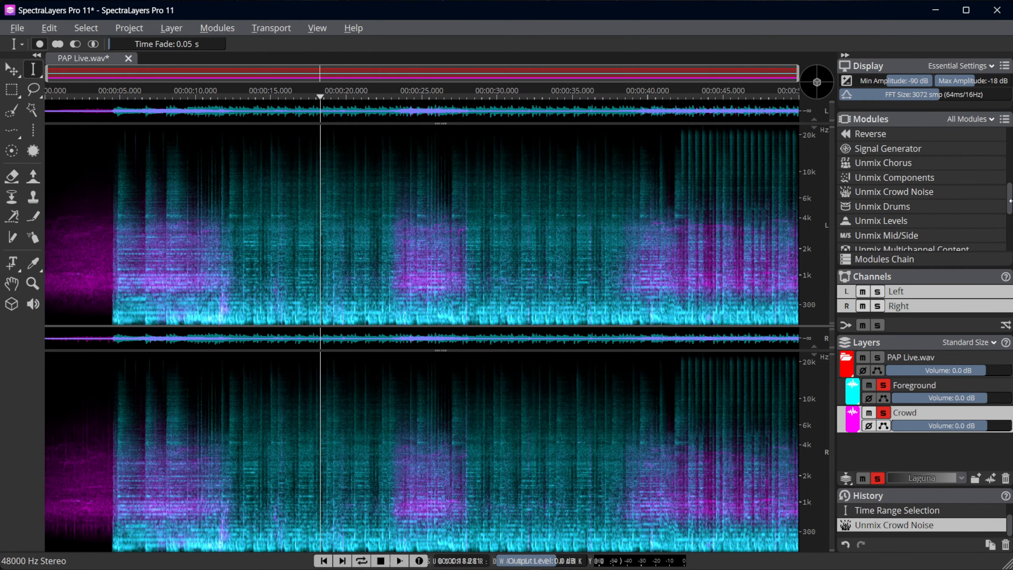
pyautogui.scroll(-3, 1009, 211)
pyautogui.scroll(2, 1009, 211)
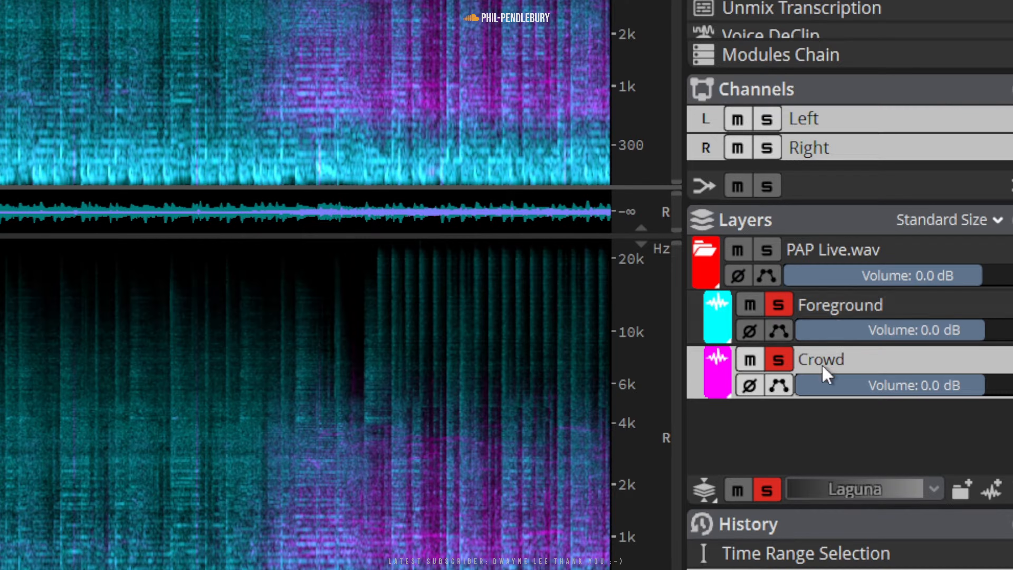
pyautogui.click(825, 312)
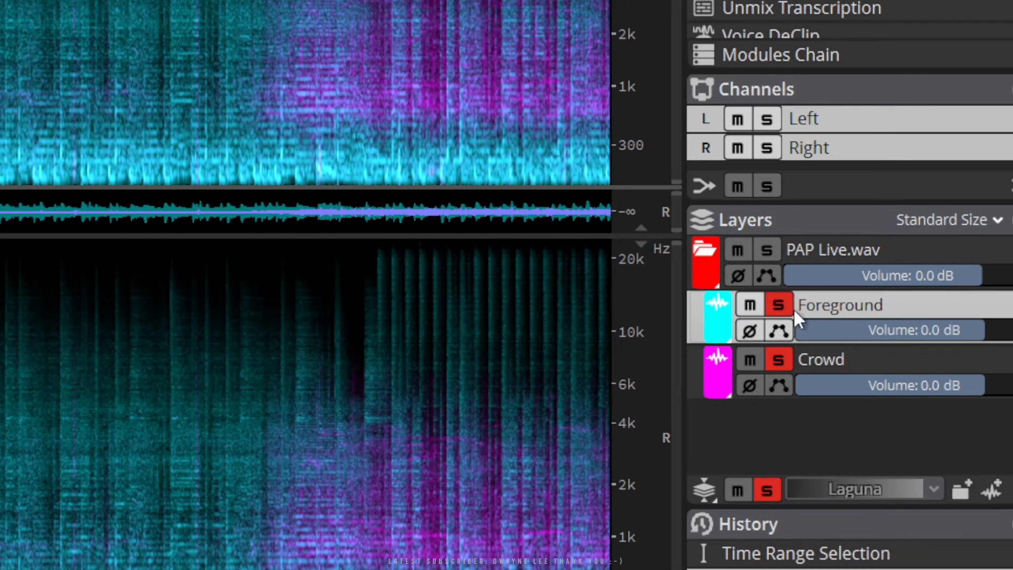
pyautogui.doubleClick(865, 310)
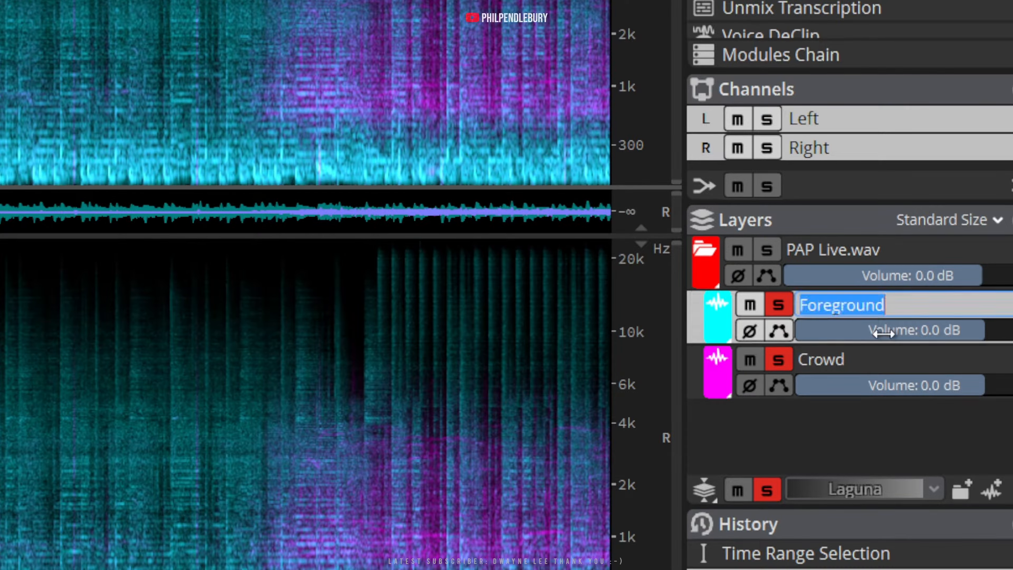
pyautogui.click(888, 408)
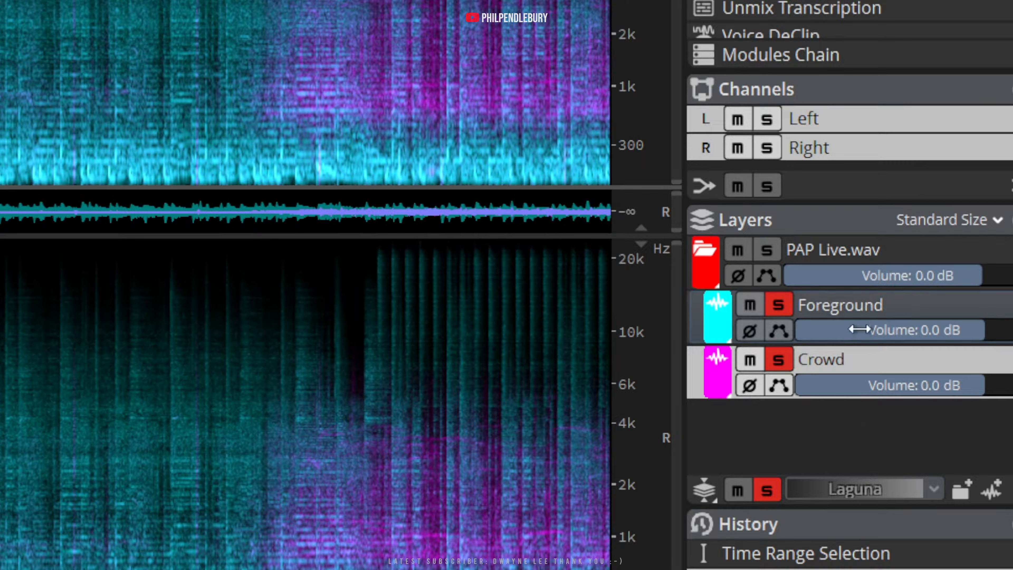
# Select the Foreground layer, remove the Crowd layer's solo and listen to the foreground alone from about 4.5 s
pyautogui.click(867, 308)
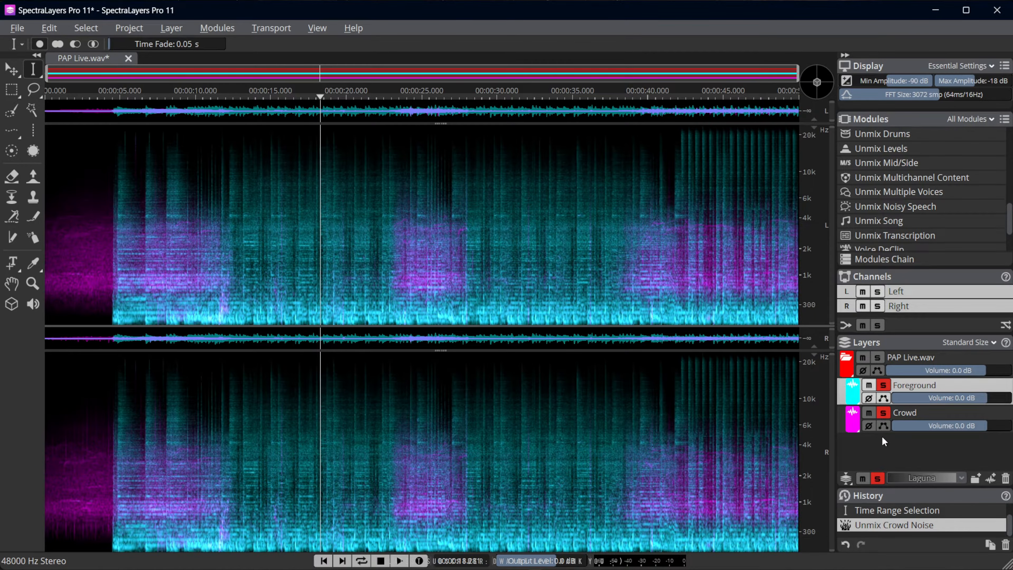
pyautogui.click(883, 412)
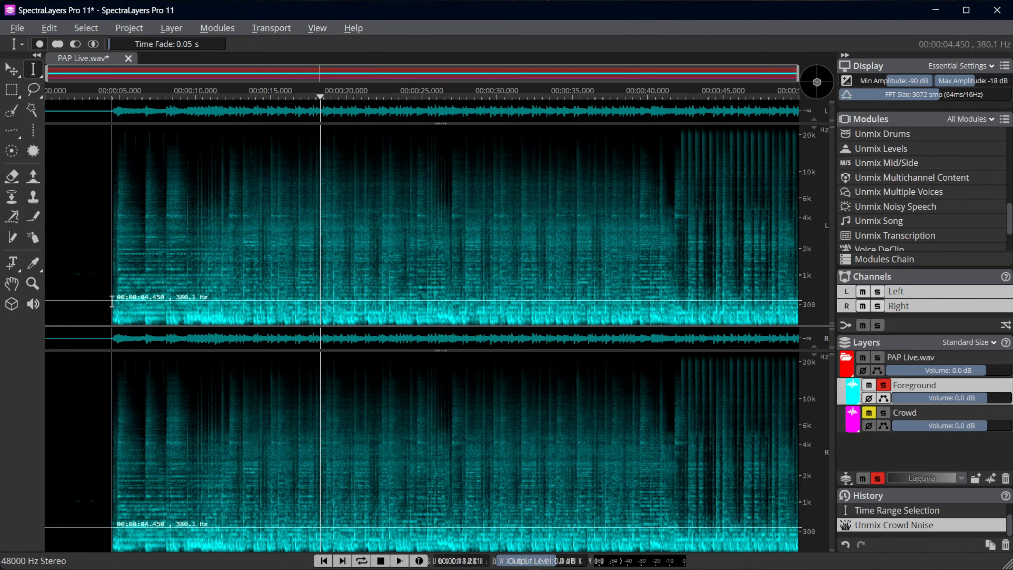
pyautogui.click(111, 308)
pyautogui.press('space')
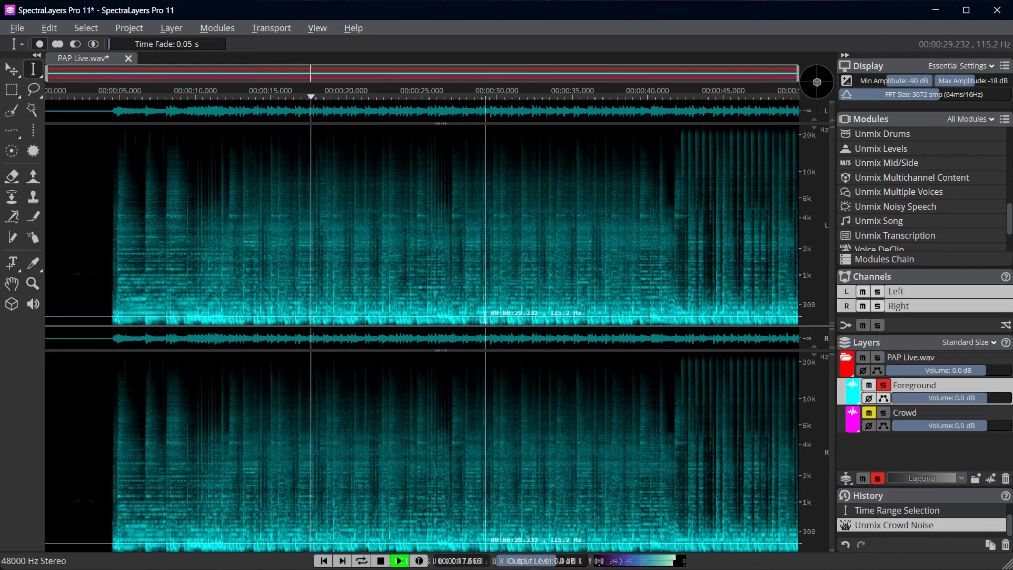
pyautogui.press('space')
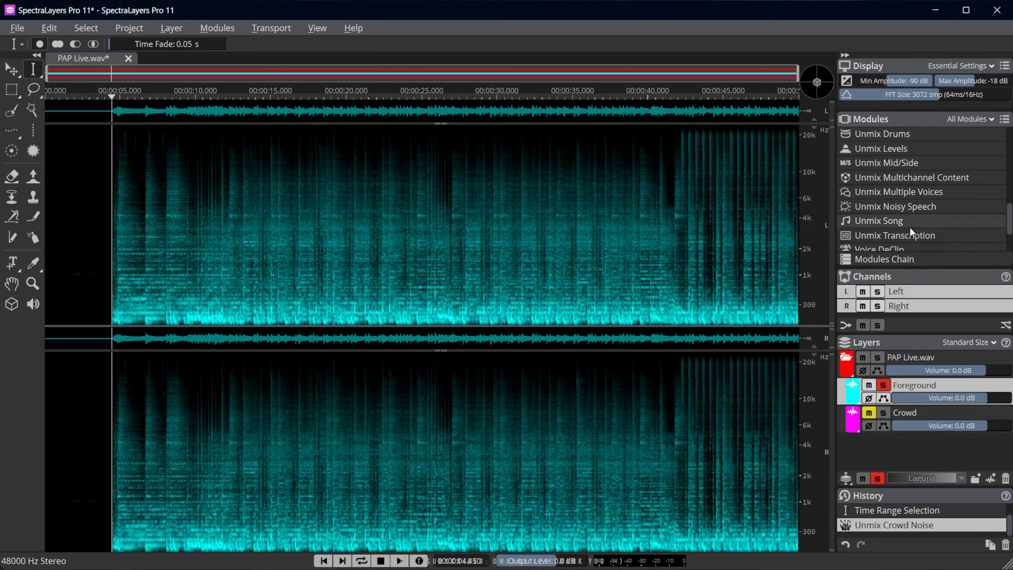
# Open the Unmix Song module for the Foreground layer, centre and widen its dialog, and choose Drums as the preview
pyautogui.click(891, 223)
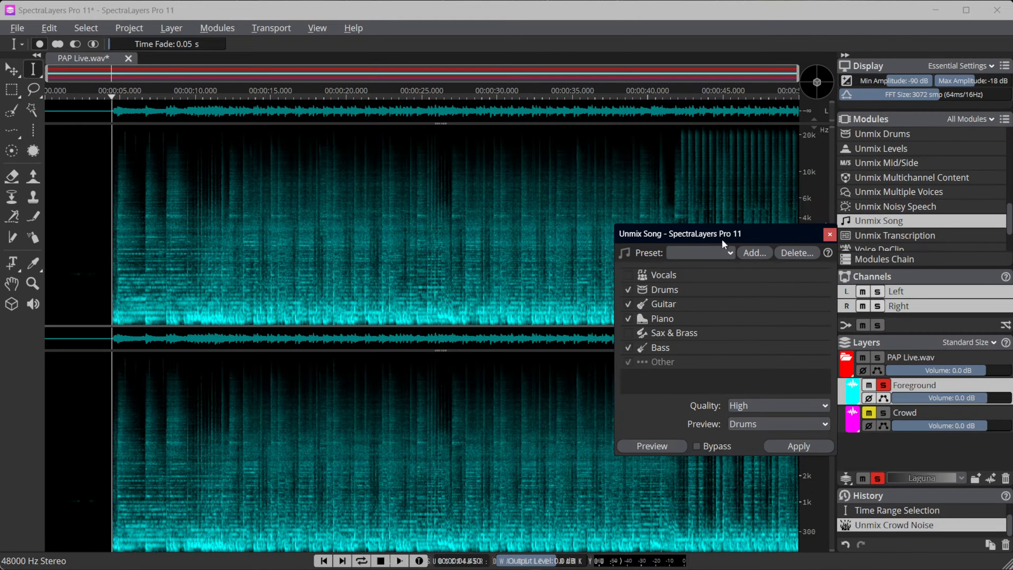
pyautogui.moveTo(722, 243); pyautogui.dragTo(471, 230)
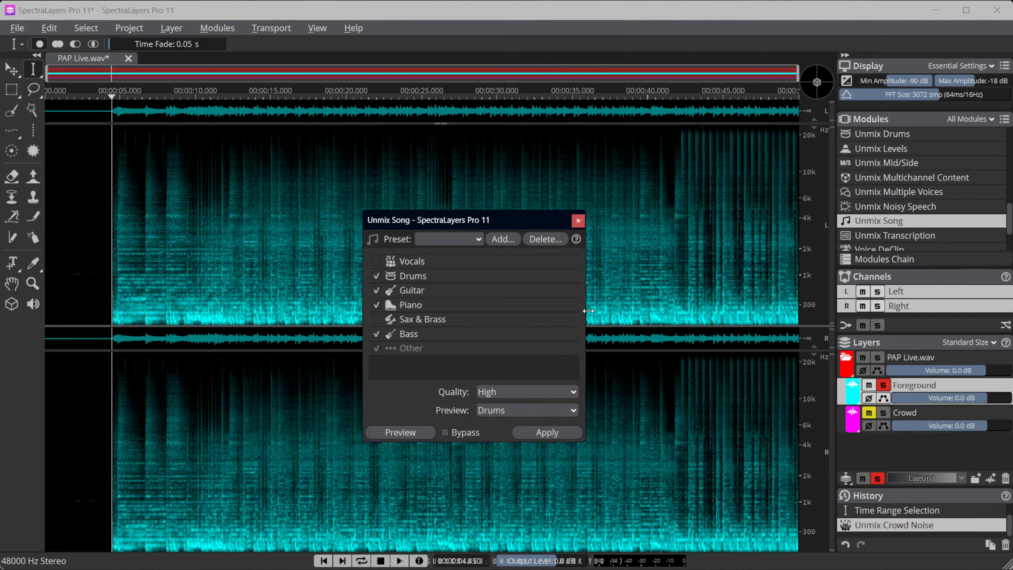
pyautogui.moveTo(588, 310); pyautogui.dragTo(628, 311)
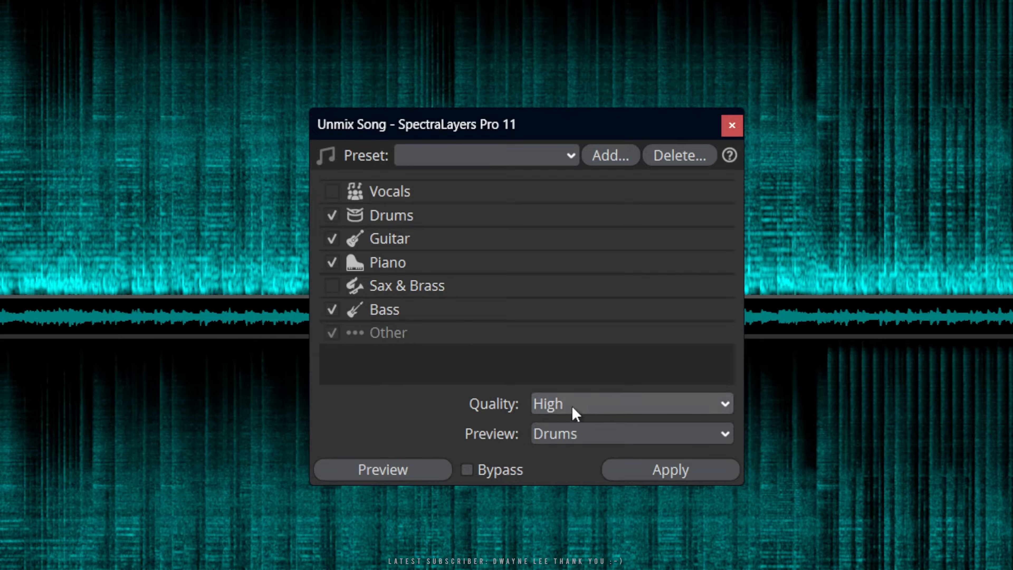
pyautogui.click(561, 435)
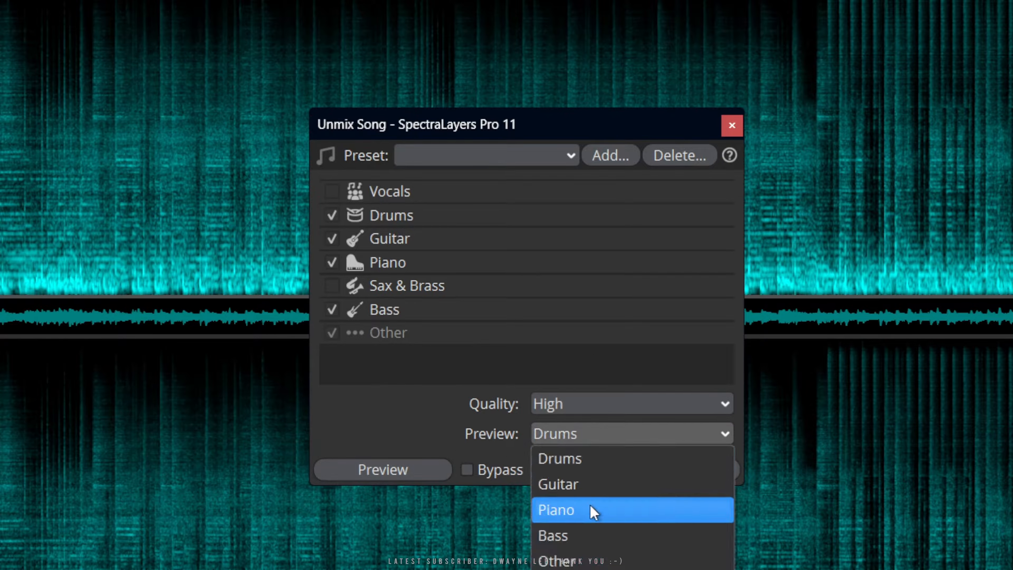
pyautogui.click(581, 471)
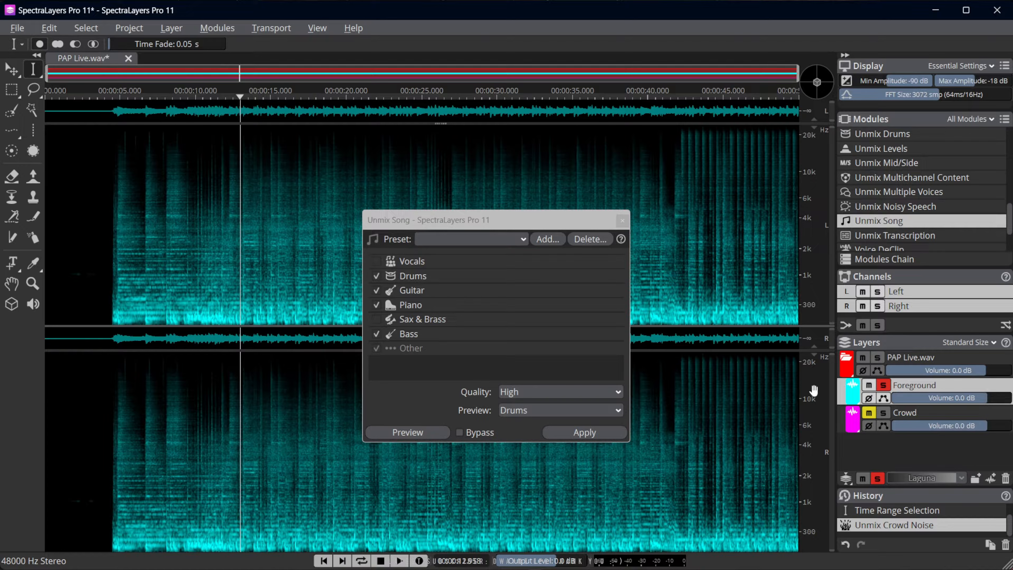
# Preview the Drums output of Unmix Song on the Foreground layer from about 13 s, then stop the preview
pyautogui.click(406, 430)
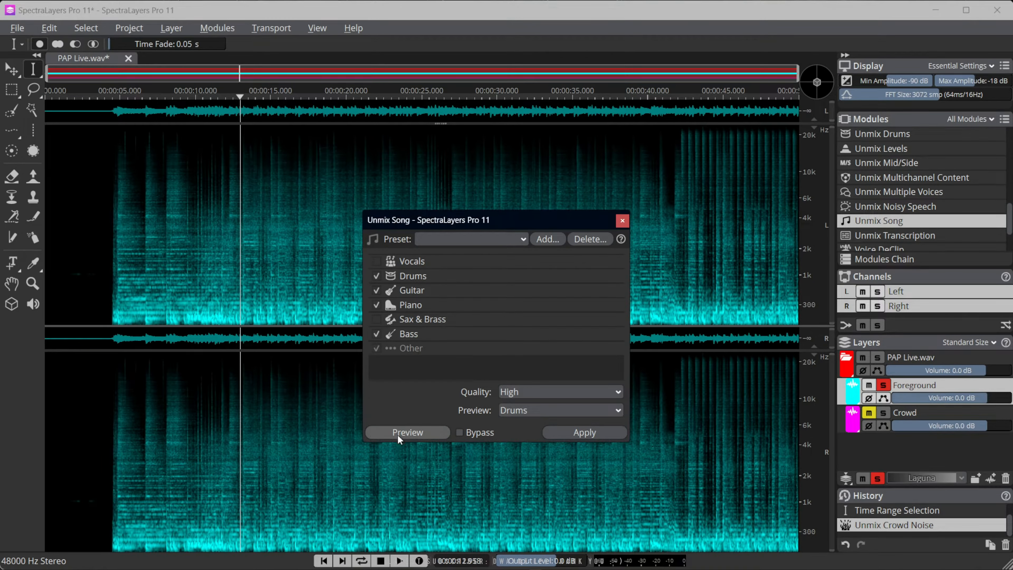
pyautogui.click(397, 434)
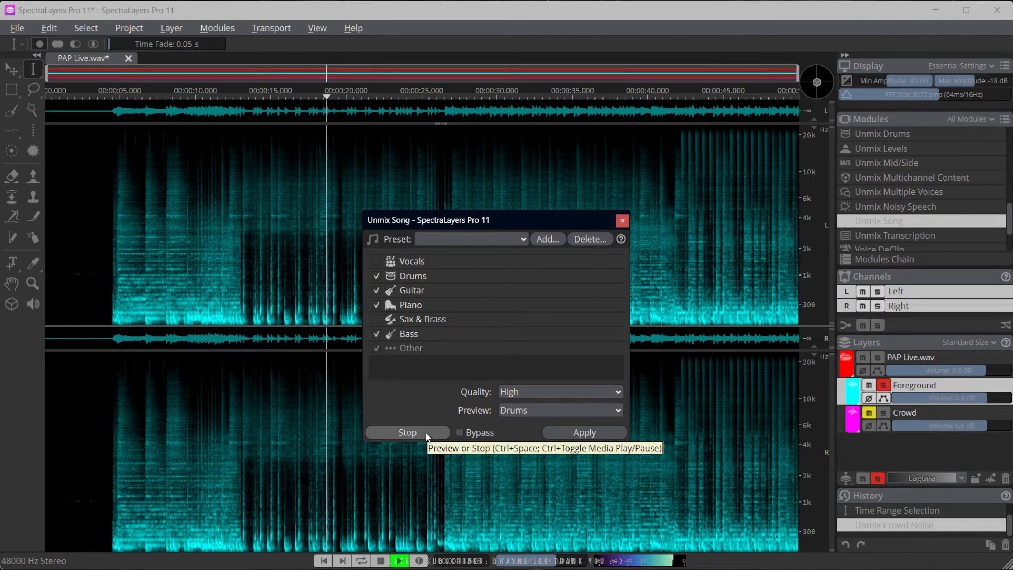
pyautogui.click(425, 436)
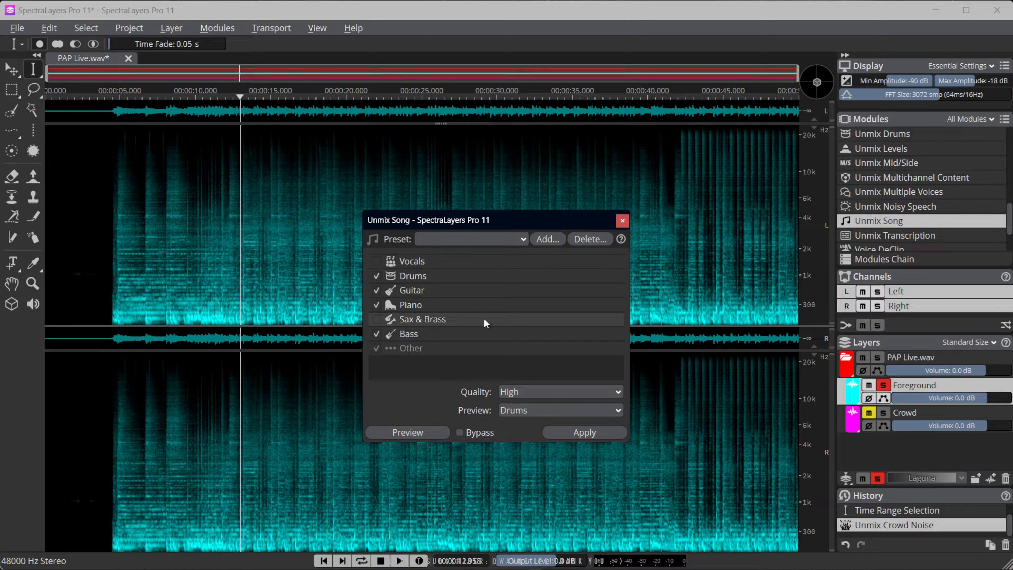
# Load the PAP-Brass-Vox preset in Unmix Song, compare it with the (Default) preset, and load PAP-Brass-Vox again
pyautogui.click(522, 239)
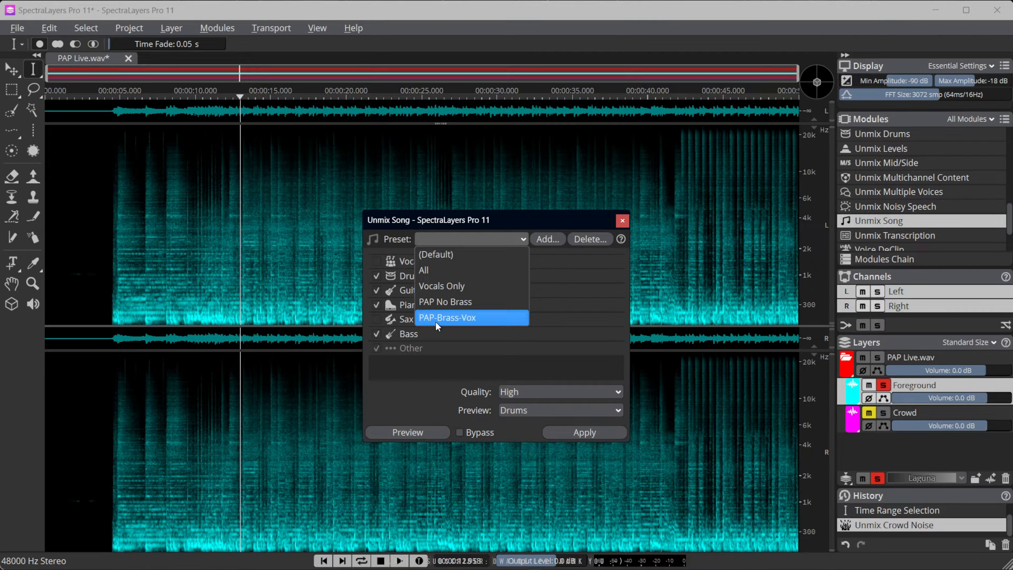
pyautogui.click(466, 316)
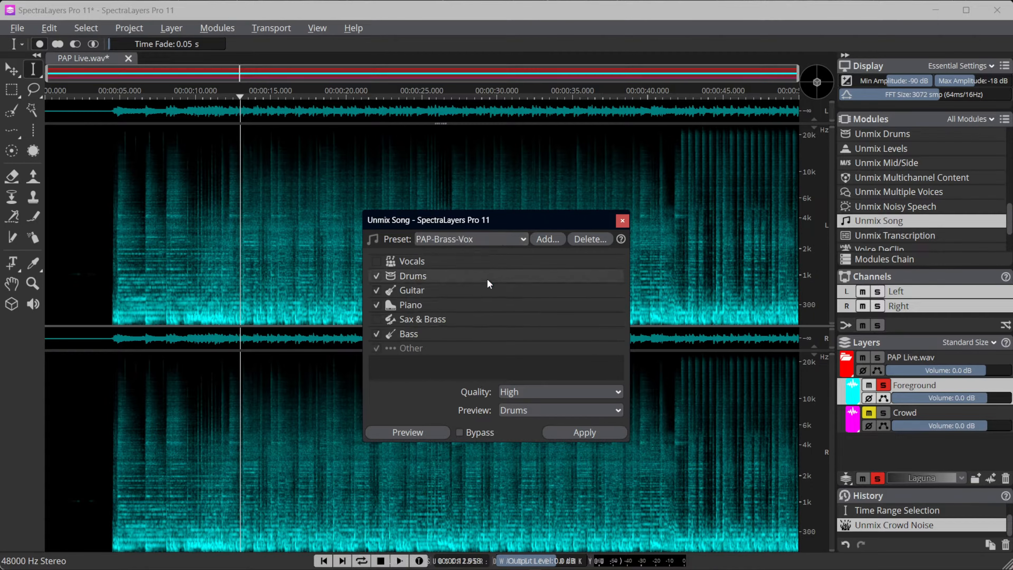
pyautogui.click(500, 240)
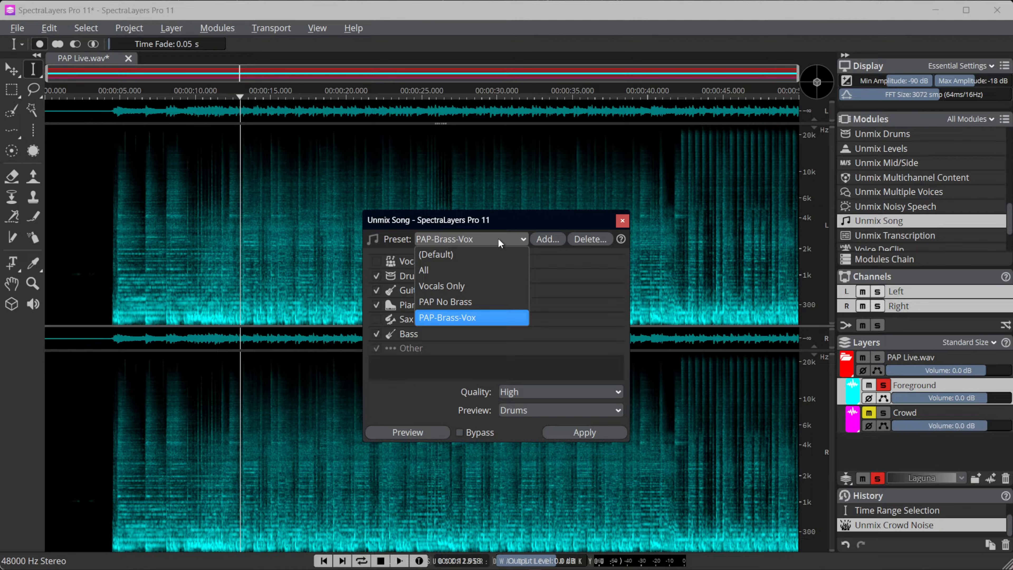
pyautogui.click(454, 254)
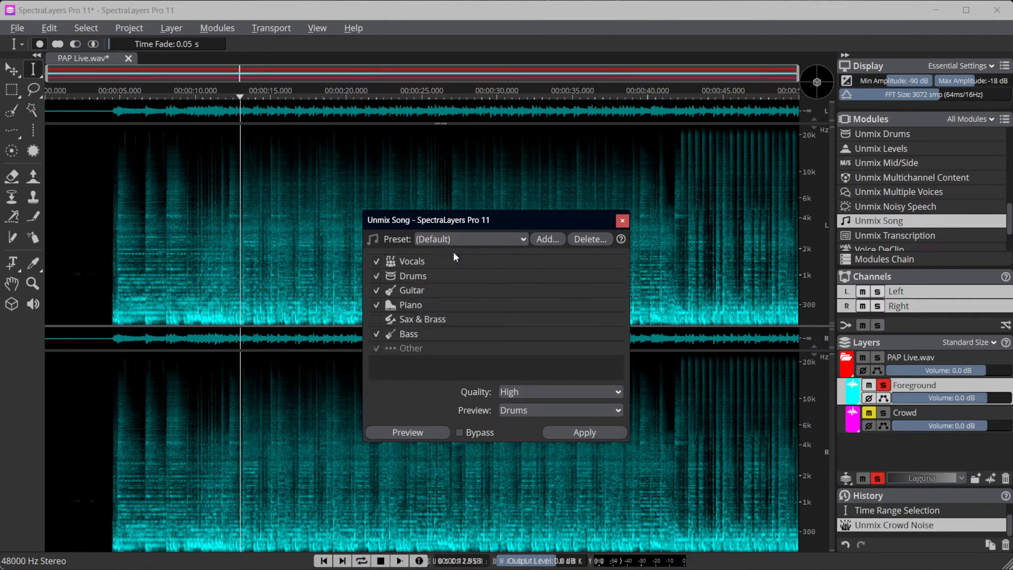
pyautogui.click(376, 320)
pyautogui.click(467, 235)
pyautogui.click(463, 319)
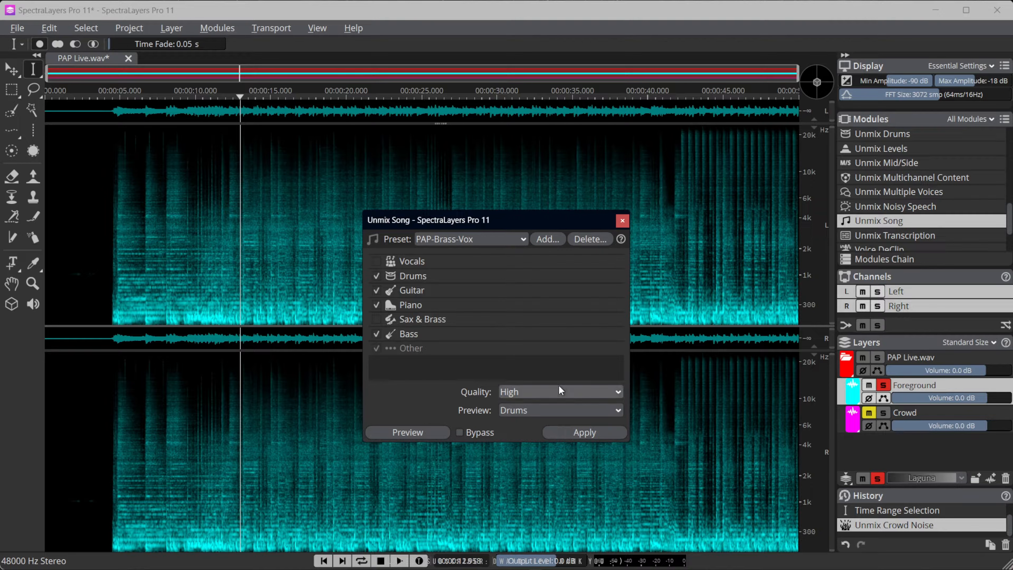
# Set the Unmix Song quality to Extreme and check the list of available presets
pyautogui.click(540, 393)
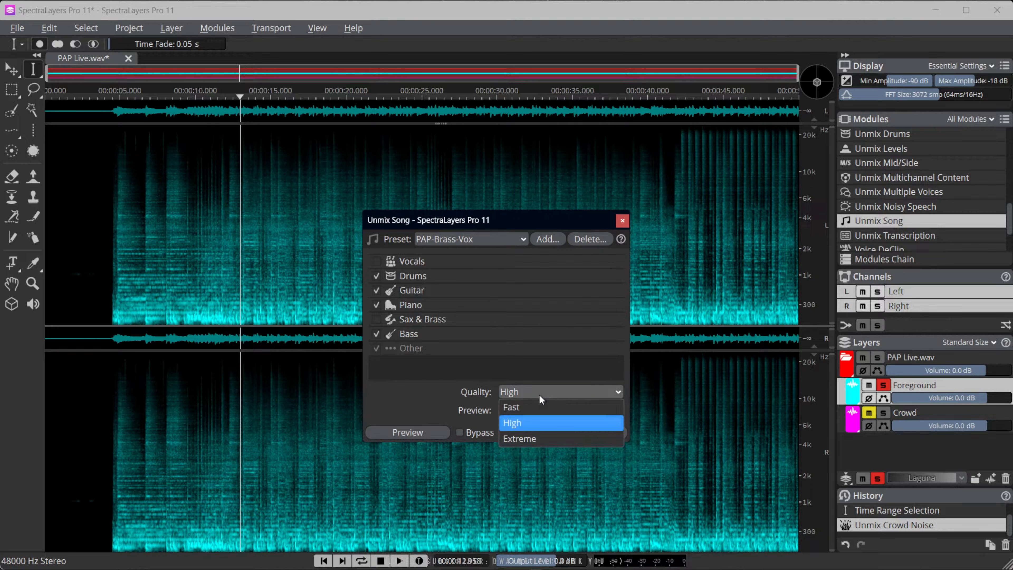
pyautogui.click(532, 439)
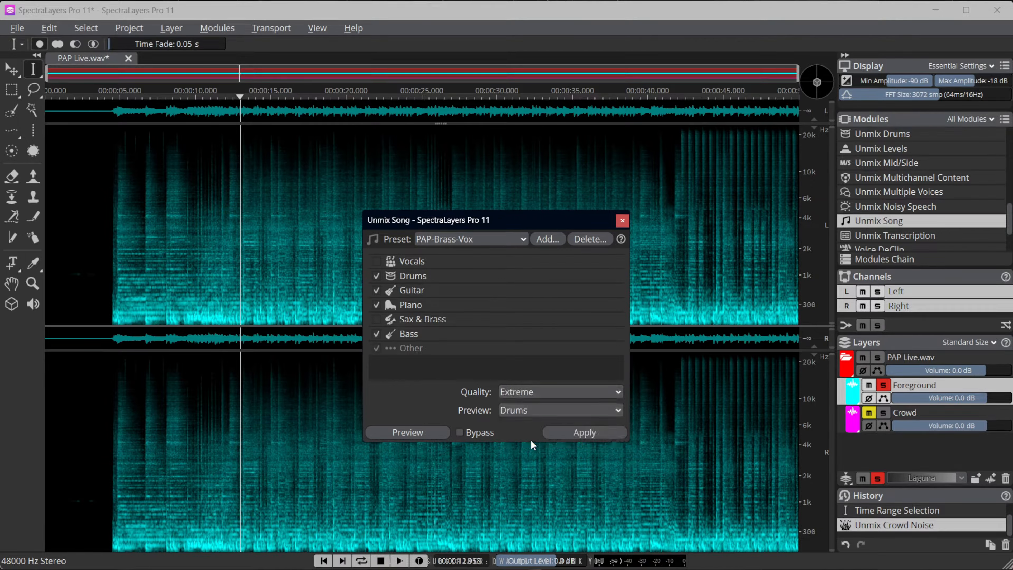
pyautogui.click(521, 239)
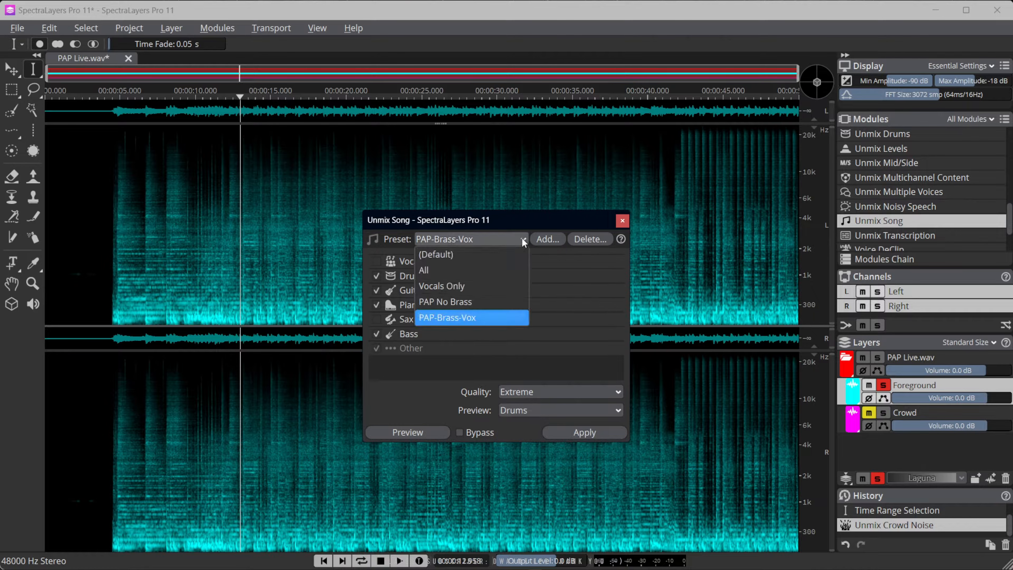
pyautogui.click(522, 239)
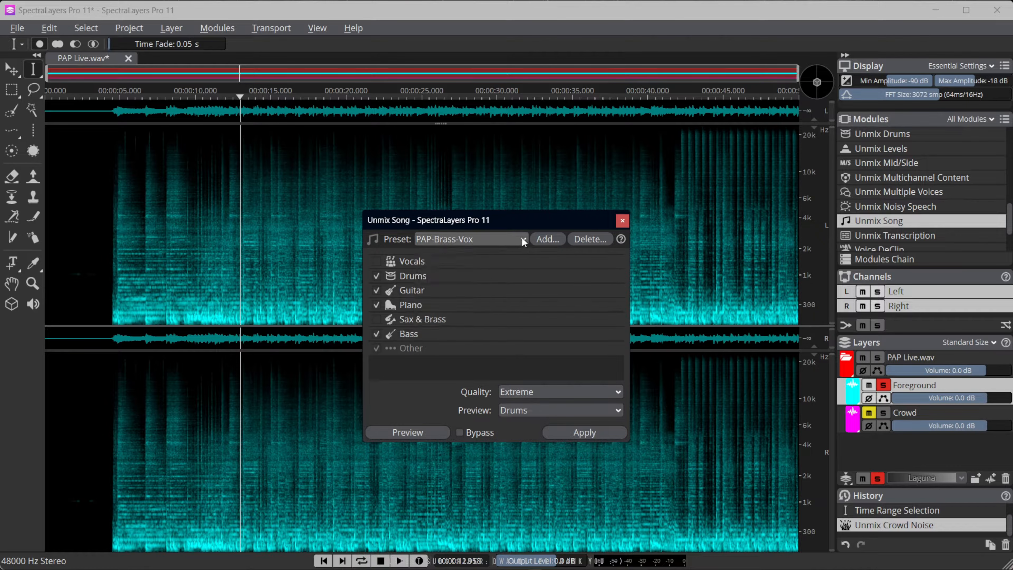
# Save the current Unmix Song settings as a preset named PAP-Brass-Vox, overwriting the existing one
pyautogui.click(538, 239)
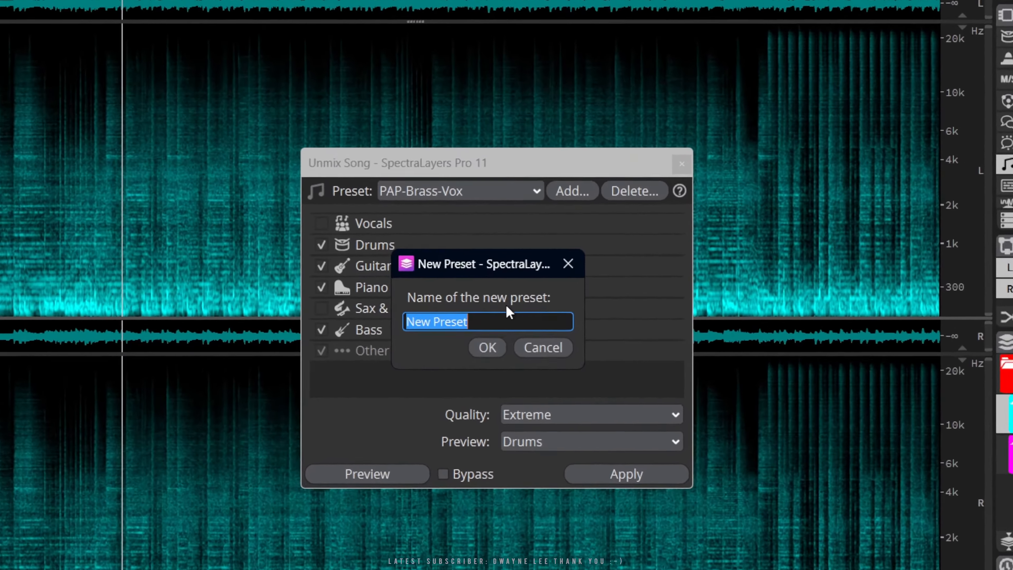
pyautogui.write('PAp')
pyautogui.press('BackSpace')
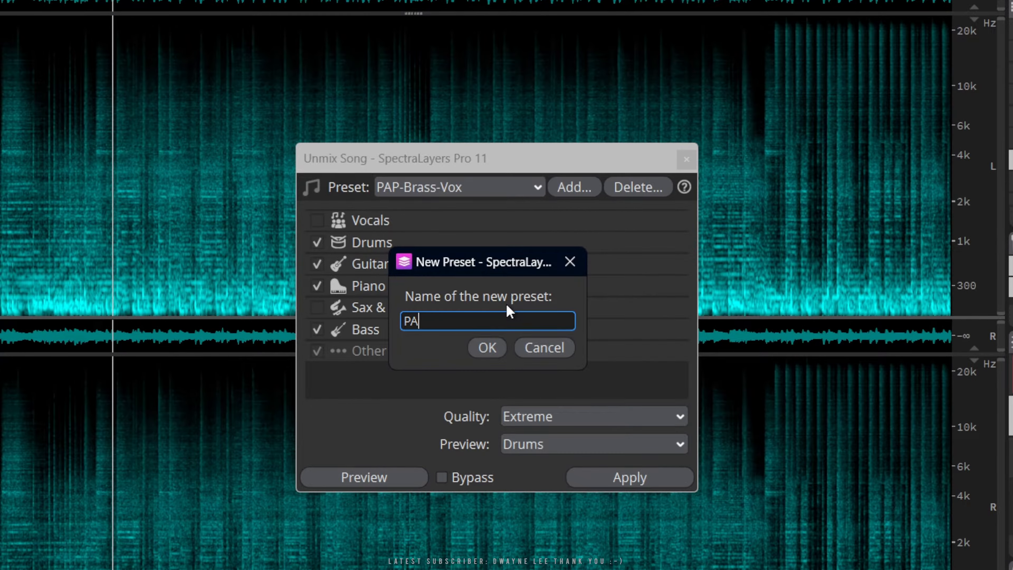
pyautogui.write('P-Brass-Vox')
pyautogui.click(487, 347)
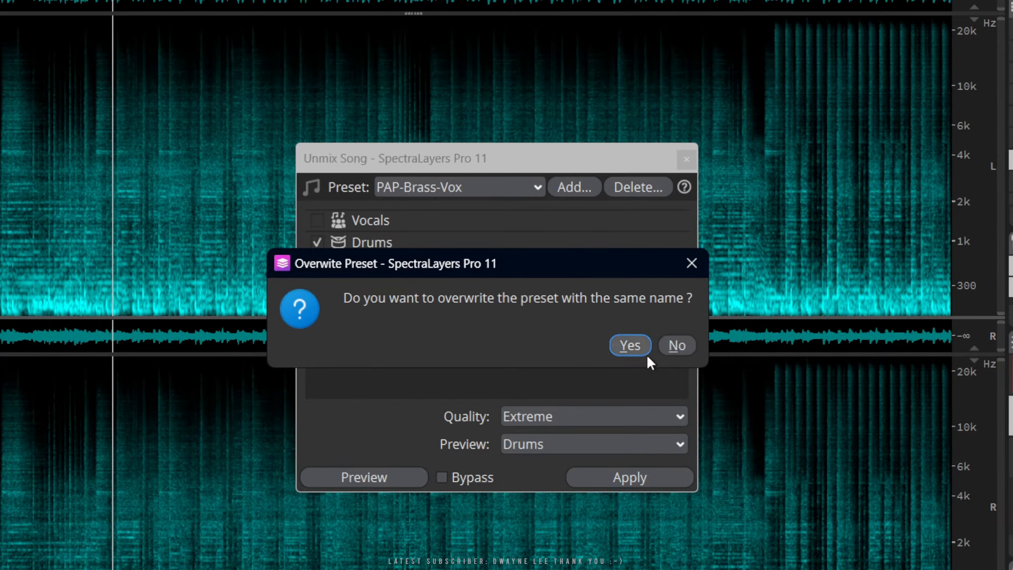
pyautogui.click(627, 347)
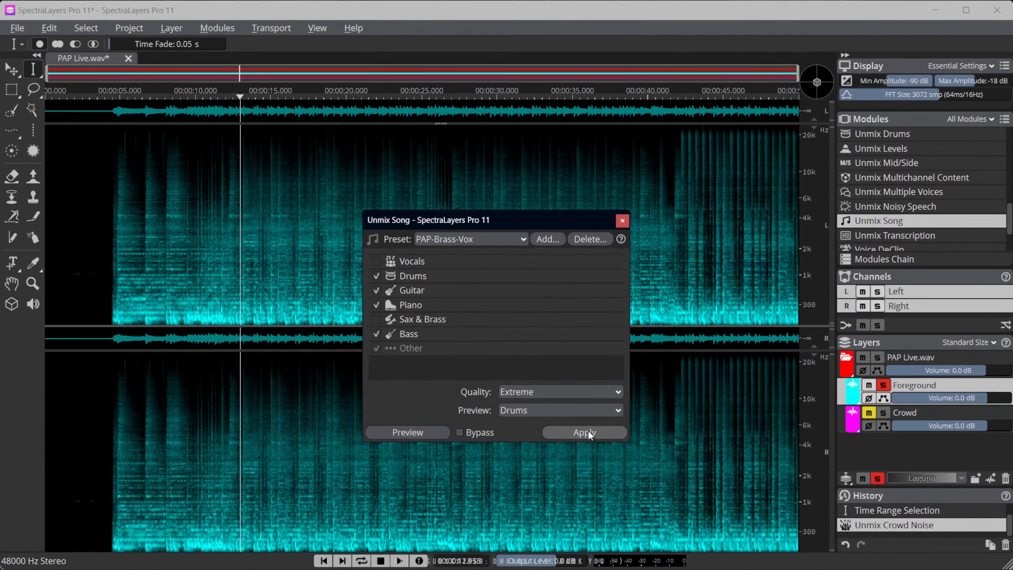
# Apply Unmix Song to the Foreground layer, close the dialog and look through the resulting layers
pyautogui.click(587, 430)
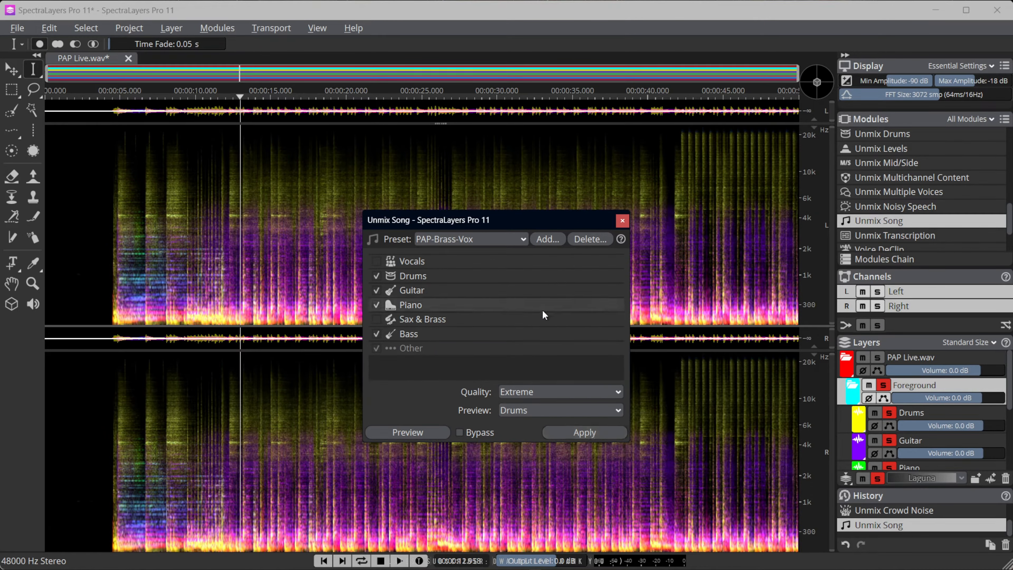
pyautogui.click(622, 222)
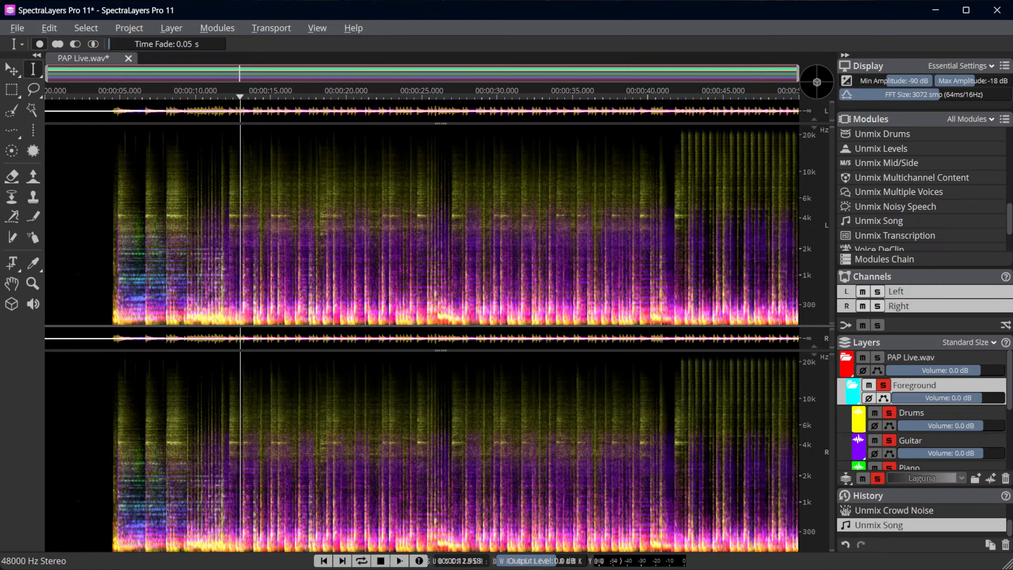
pyautogui.scroll(-1, 930, 419)
pyautogui.scroll(-3, 930, 411)
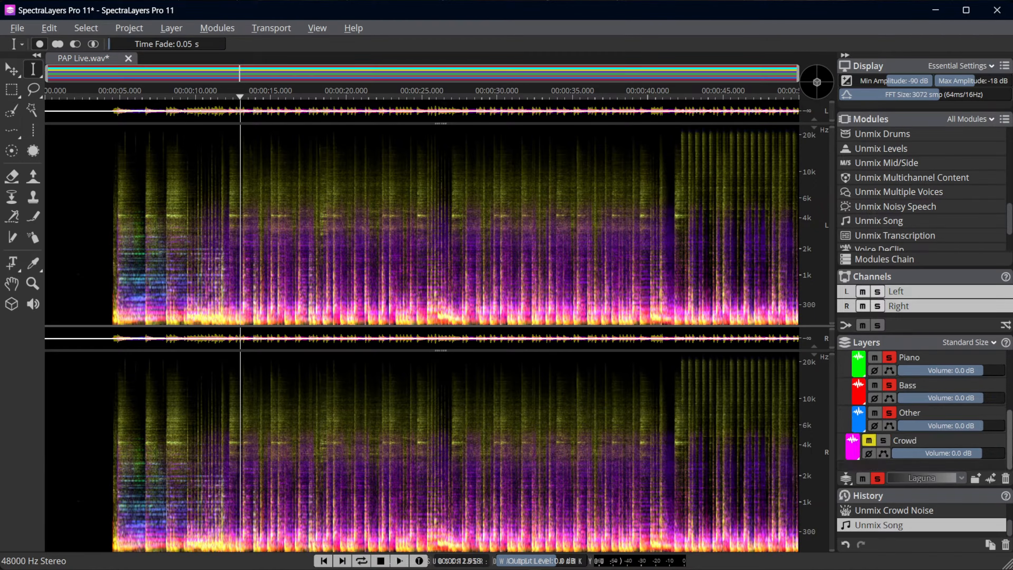
# Undock the Layers panel over the spectrogram and lengthen it until every layer from PAP Live.wav to Crowd fits
pyautogui.moveTo(928, 342); pyautogui.dragTo(599, 194)
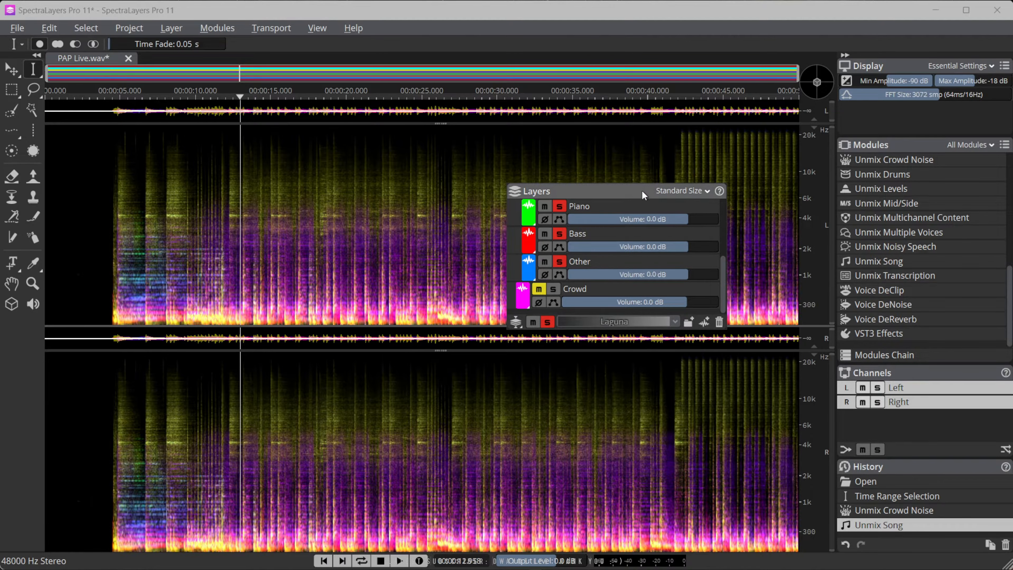
pyautogui.moveTo(642, 190); pyautogui.dragTo(596, 170)
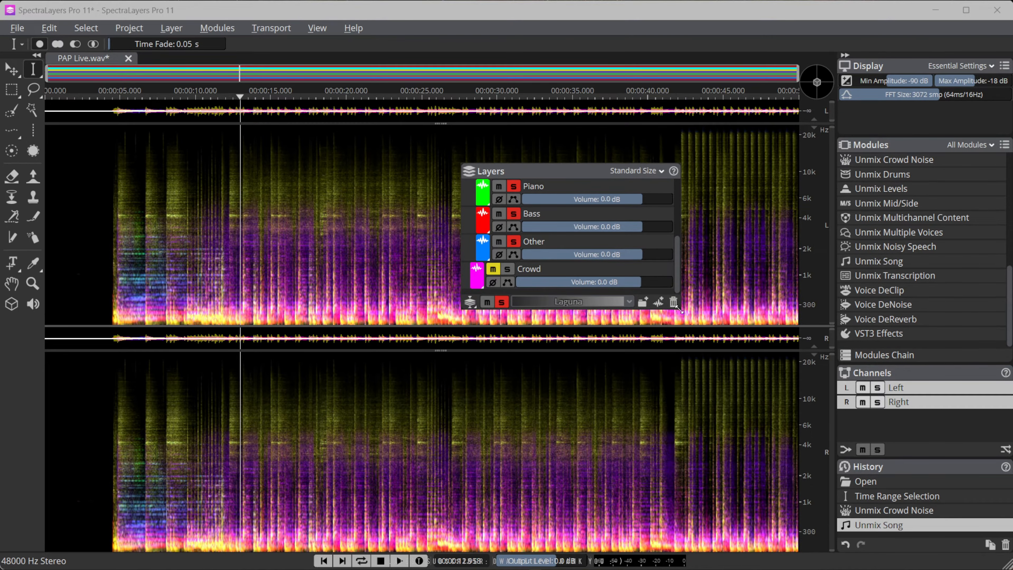
pyautogui.scroll(3, 589, 258)
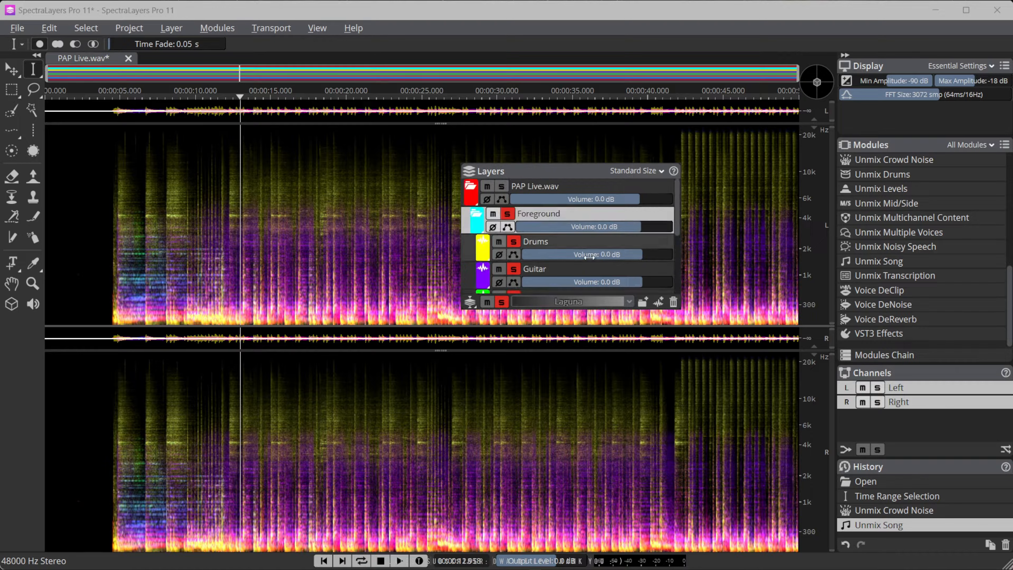
pyautogui.moveTo(477, 309); pyautogui.dragTo(478, 470)
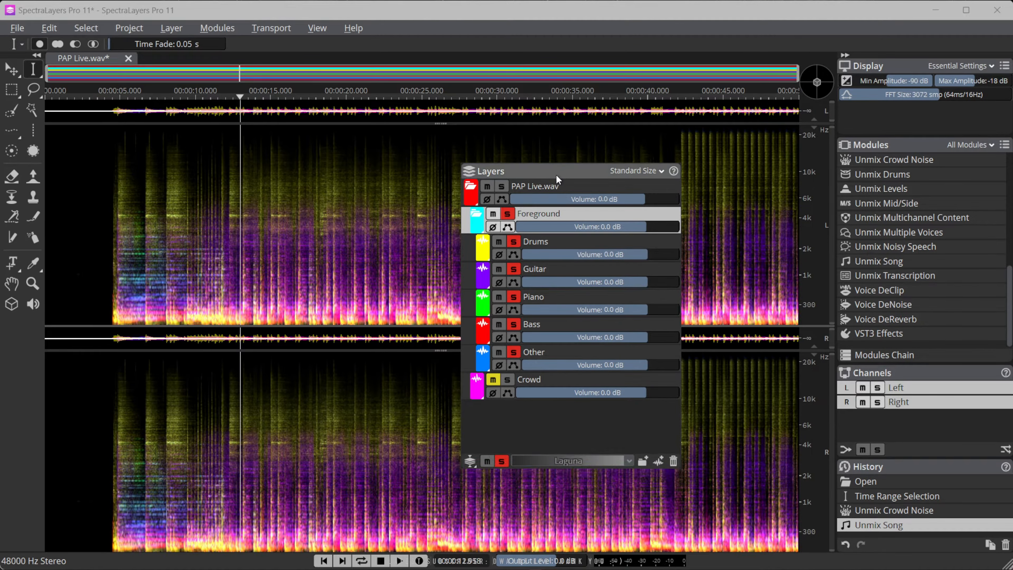
pyautogui.moveTo(557, 176); pyautogui.dragTo(641, 169)
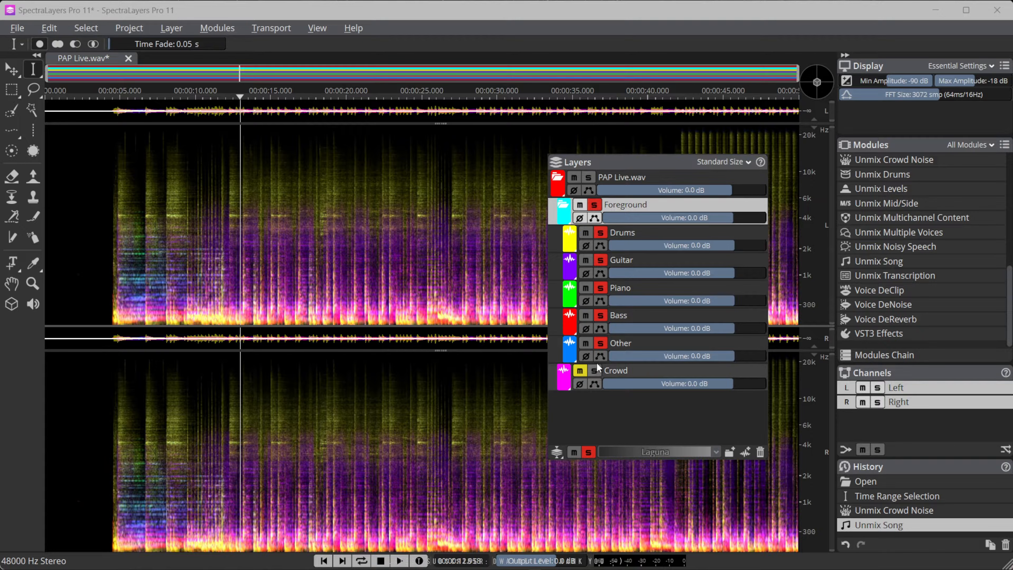
# Remove the Foreground solo, listen to the Crowd layer alone from about 3.75 s, and remove the Crowd solo
pyautogui.click(592, 204)
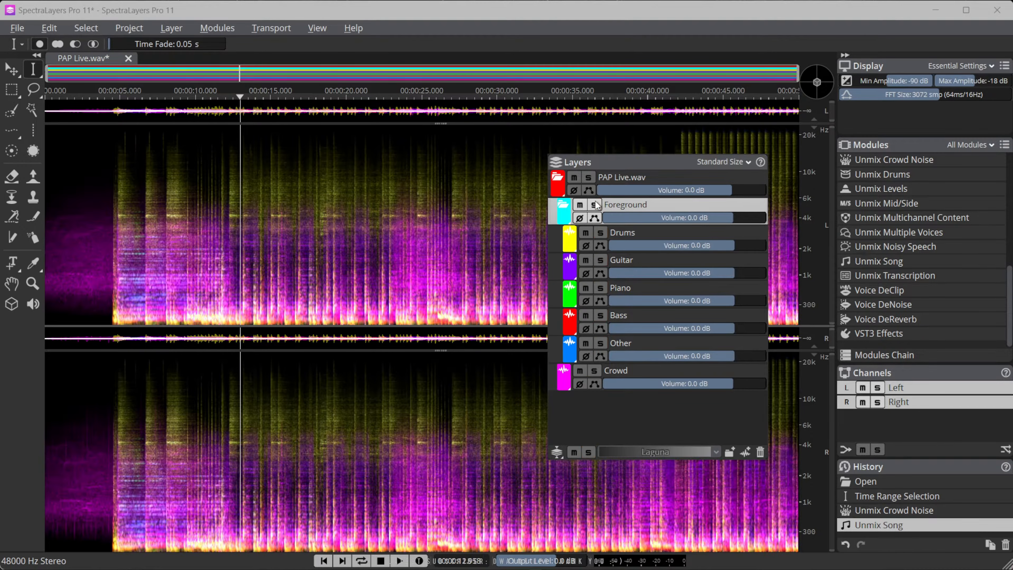
pyautogui.click(594, 370)
pyautogui.click(110, 290)
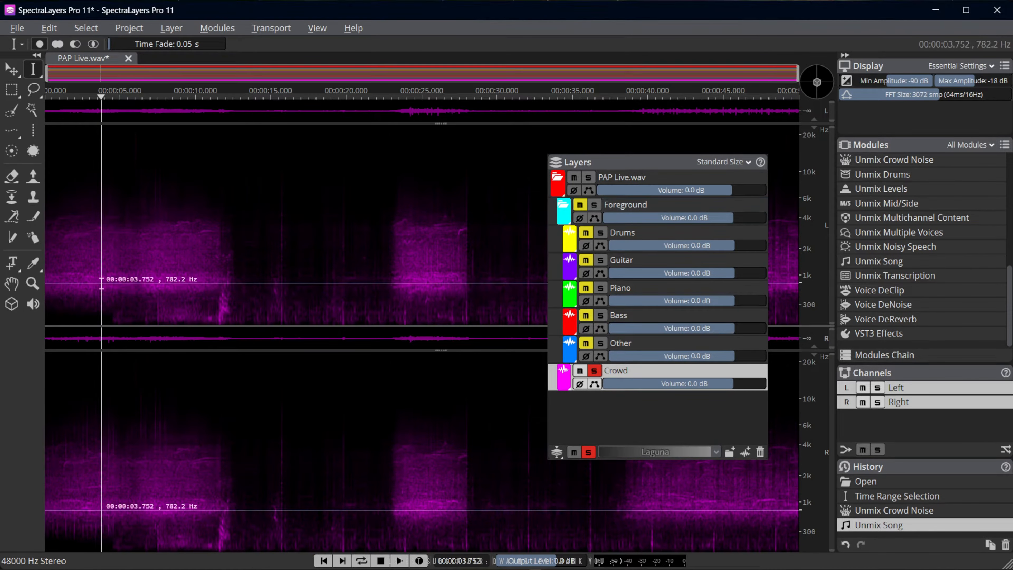
pyautogui.press('space')
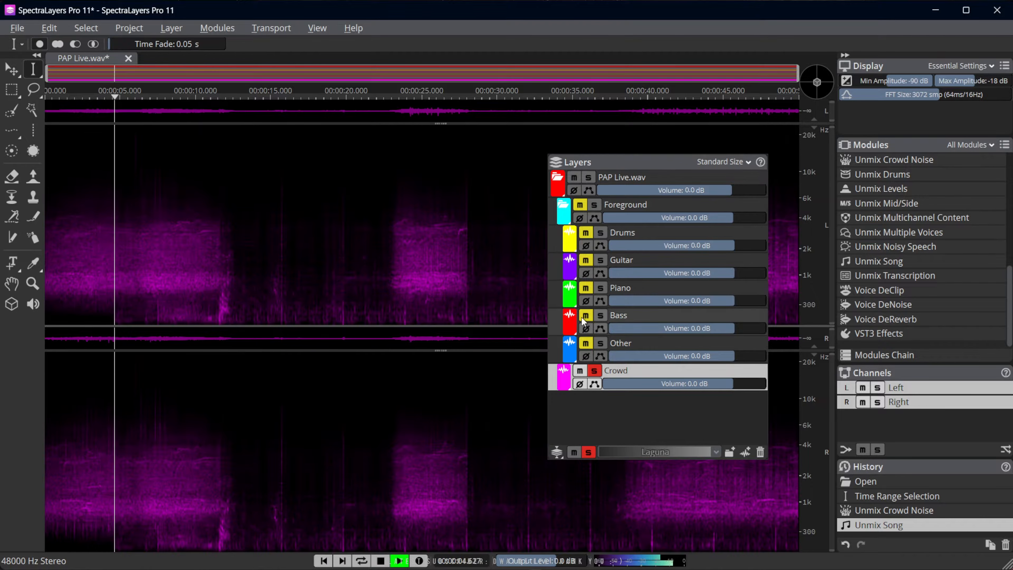
pyautogui.press('space')
pyautogui.click(594, 371)
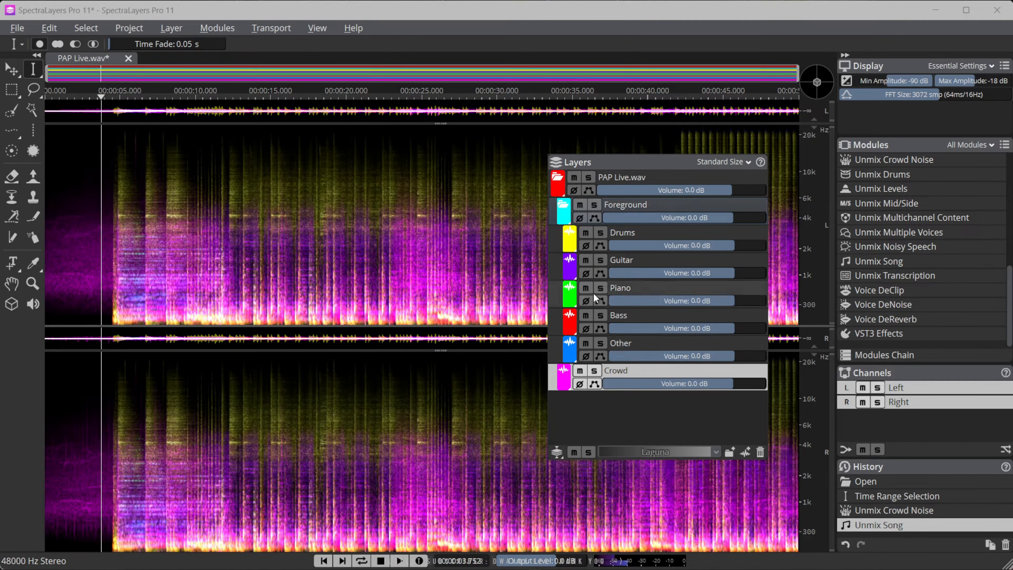
# Switch the Foreground solo on and off, solo the Guitar layer and play it from about 11.8 s
pyautogui.click(595, 204)
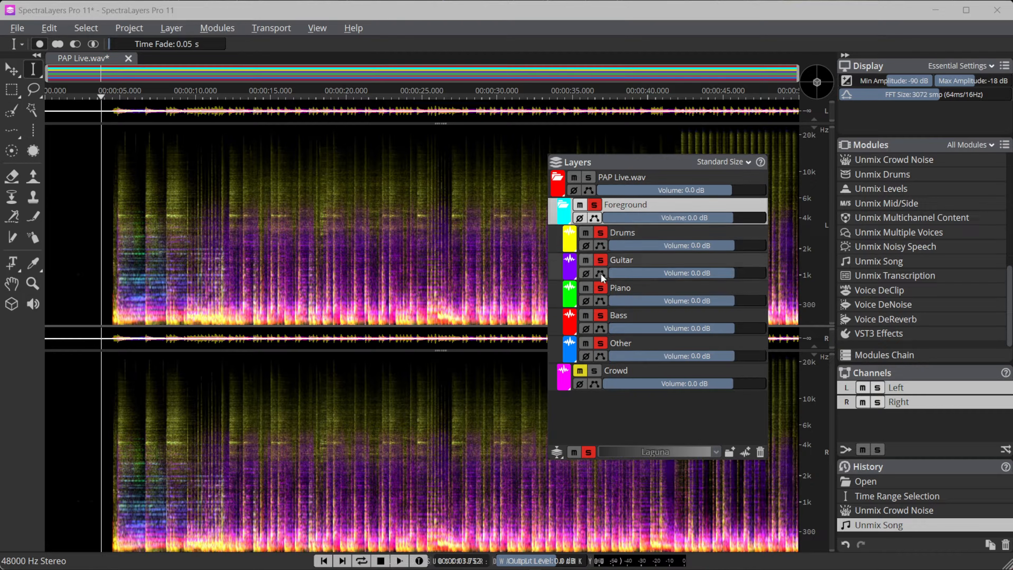
pyautogui.click(594, 205)
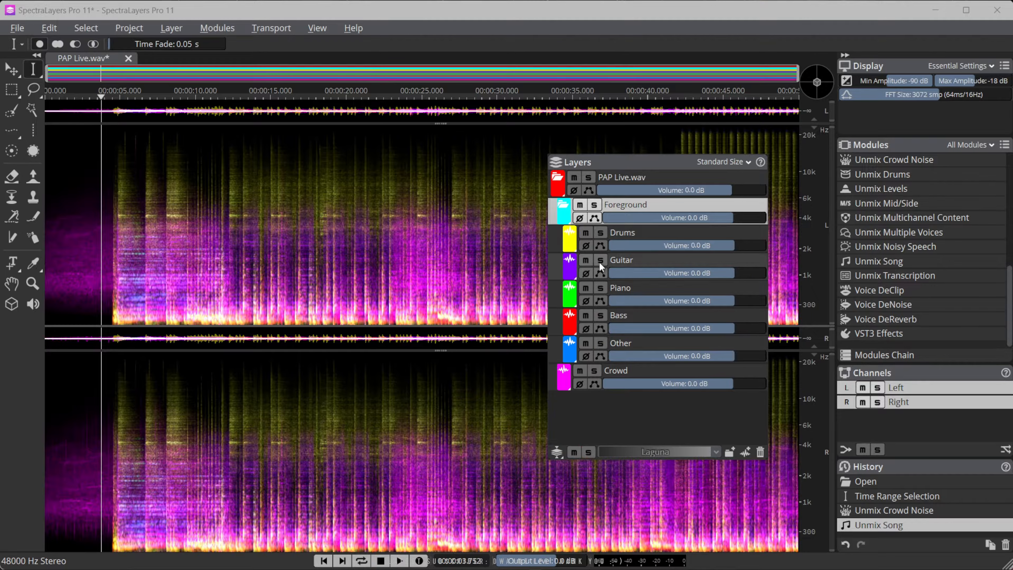
pyautogui.click(599, 260)
pyautogui.click(224, 280)
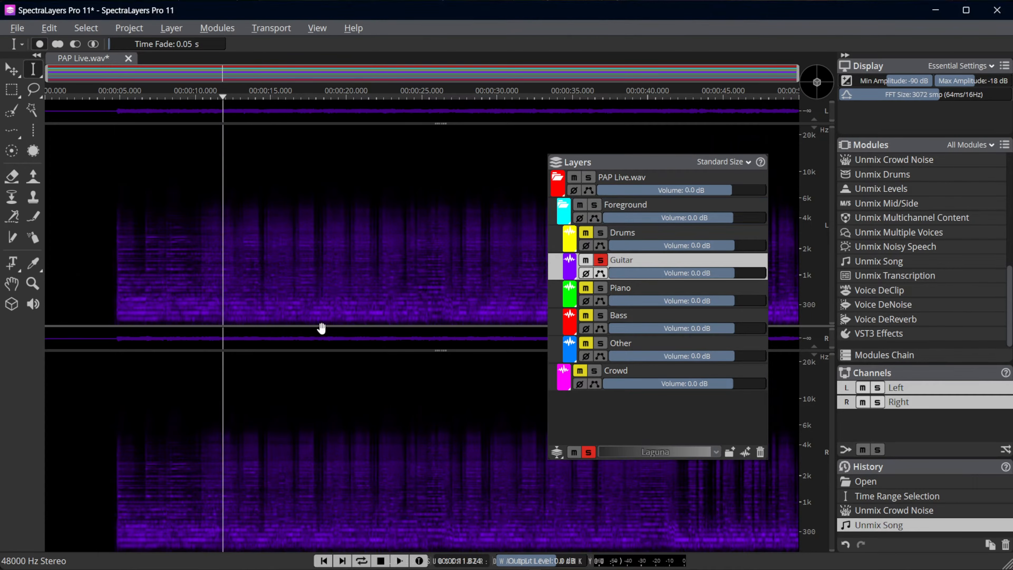
pyautogui.press('space')
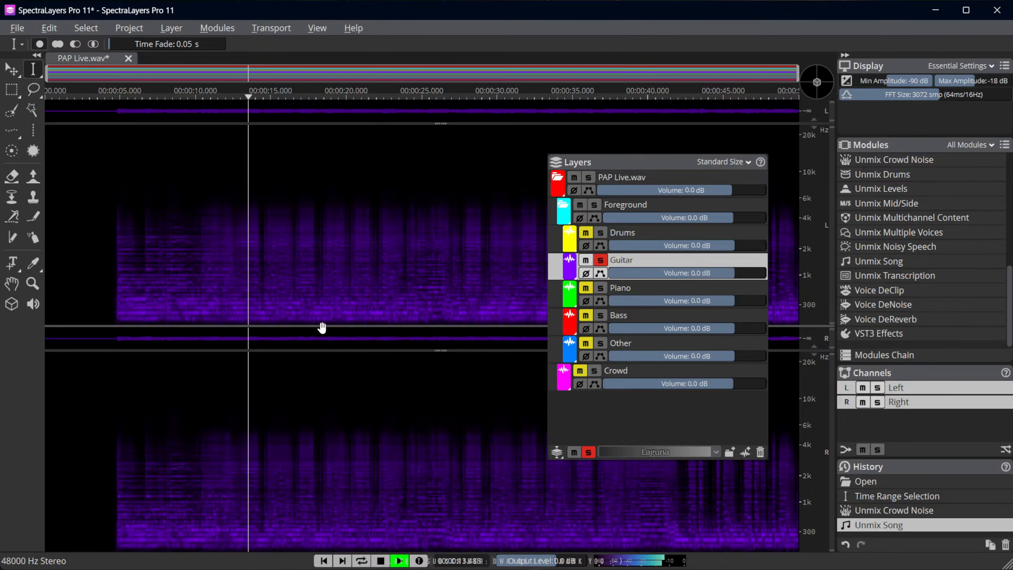
# Solo Drums, Piano, Bass and Other alongside Guitar during playback, set Guitar's volume to -1.0 dB and stop playback
pyautogui.click(600, 232)
pyautogui.click(600, 289)
pyautogui.click(600, 315)
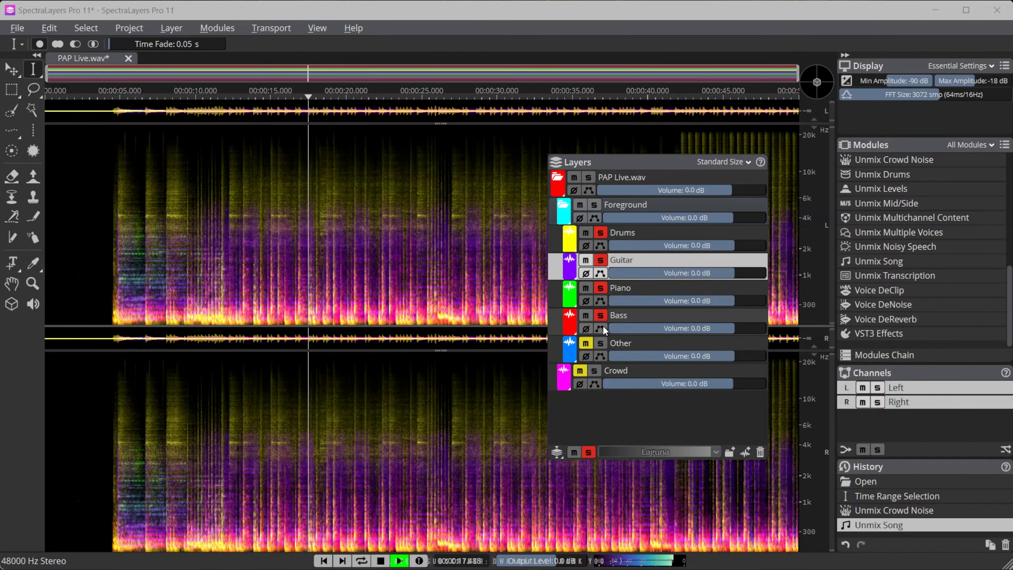
pyautogui.click(600, 343)
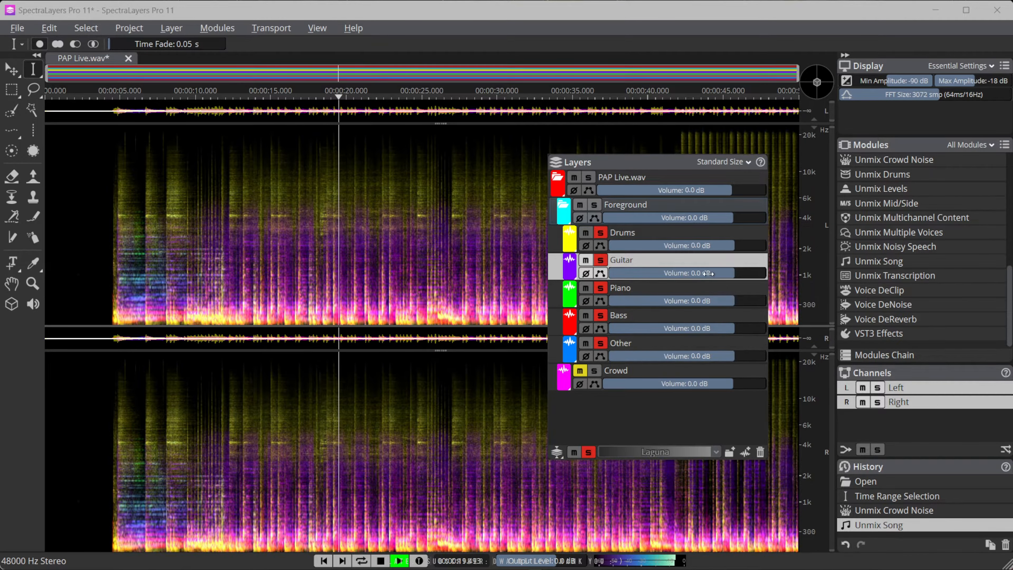
pyautogui.moveTo(722, 275)
pyautogui.mouseDown()
pyautogui.moveTo(686, 274)
pyautogui.moveTo(720, 274)
pyautogui.mouseUp()
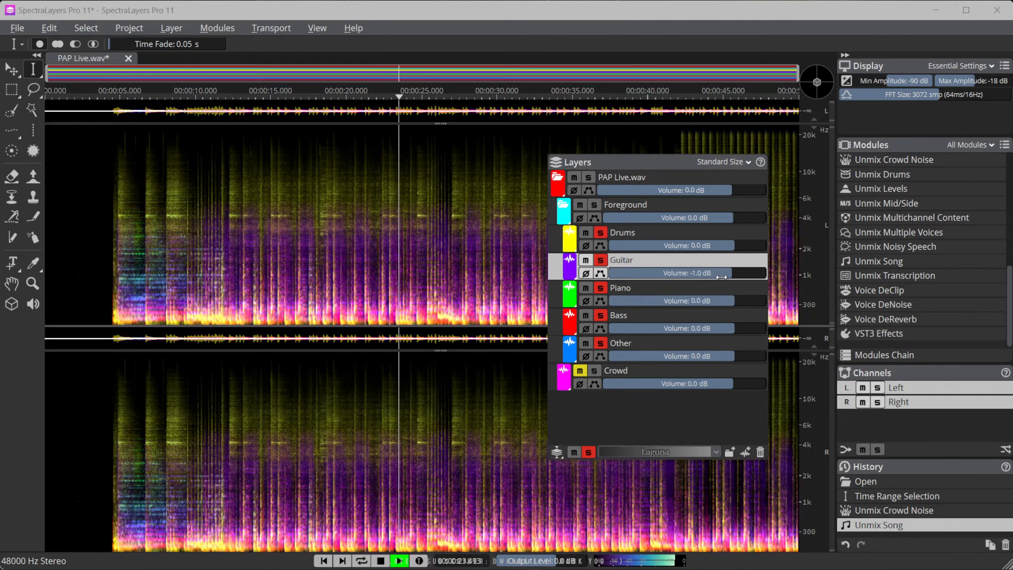
pyautogui.press('space')
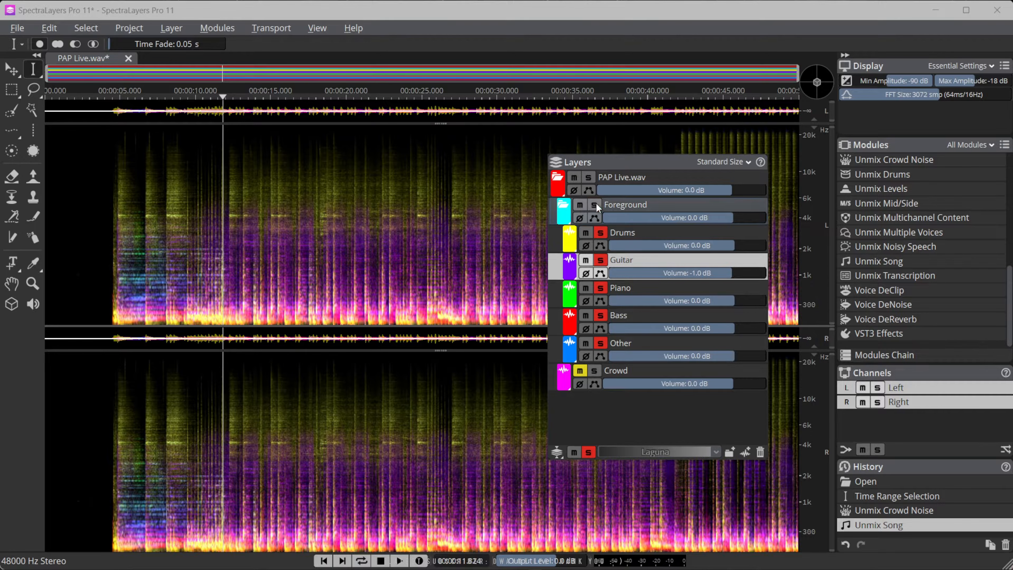
# Remove the solos from Drums, Guitar, Piano, Bass and Other, and select the Drums layer
pyautogui.click(600, 233)
pyautogui.click(600, 260)
pyautogui.click(601, 287)
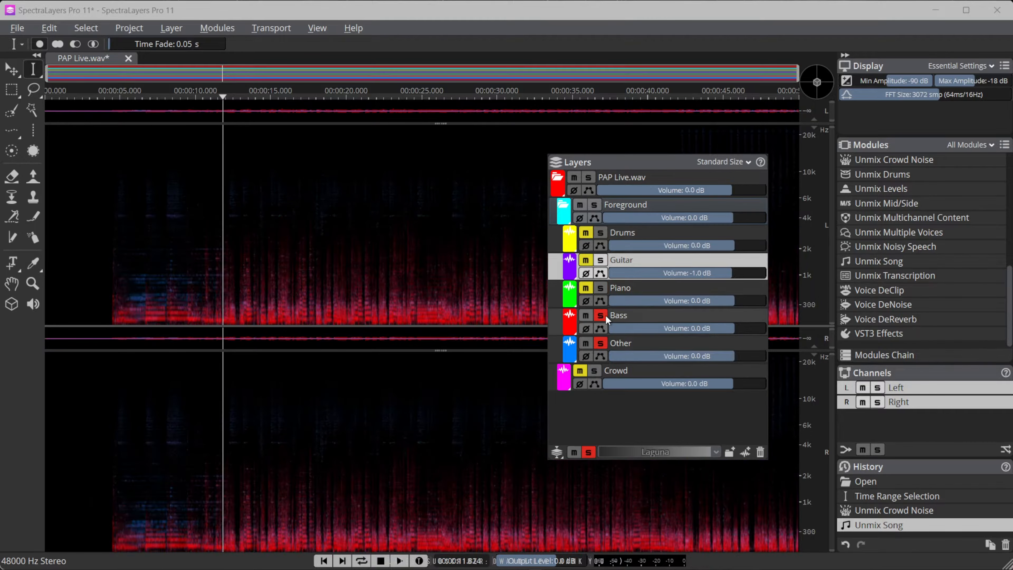
pyautogui.click(600, 315)
pyautogui.click(600, 342)
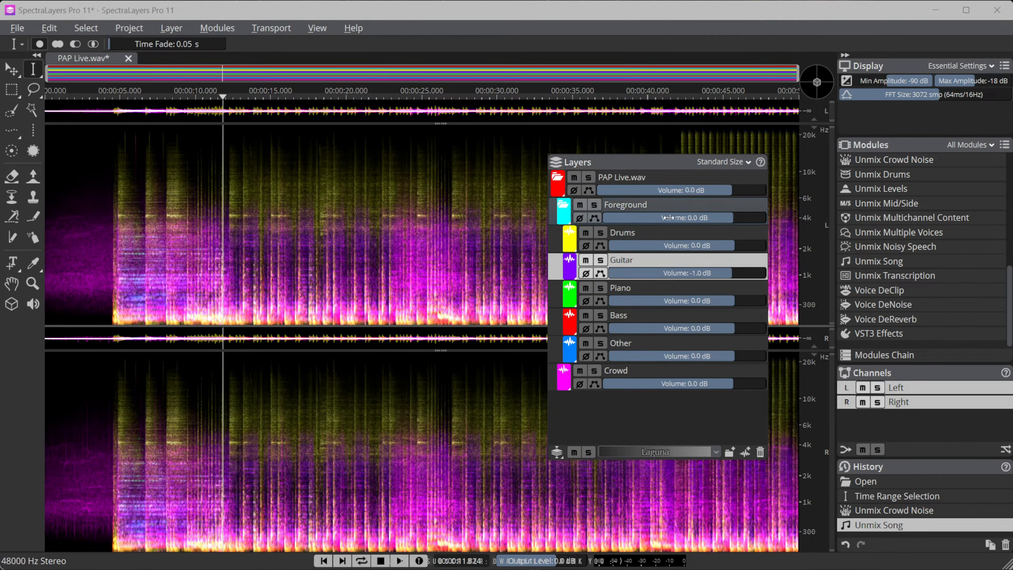
pyautogui.click(664, 236)
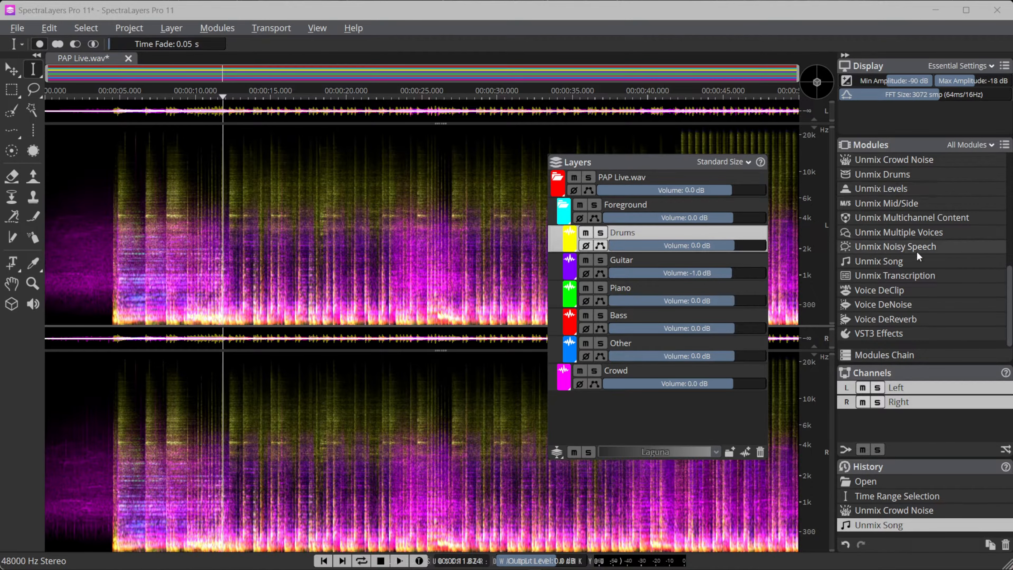
# Undock the Modules panel over the spectrogram, enlarge it to list more modules, and arrange it beside the Layers panel
pyautogui.moveTo(904, 145); pyautogui.dragTo(347, 156)
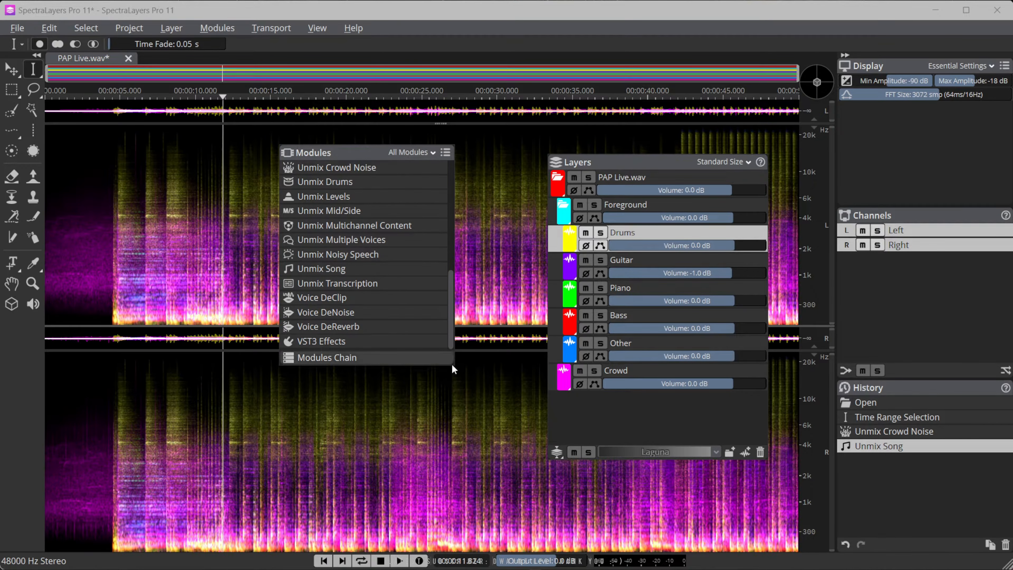
pyautogui.moveTo(453, 364); pyautogui.dragTo(532, 474)
pyautogui.moveTo(533, 477); pyautogui.dragTo(527, 471)
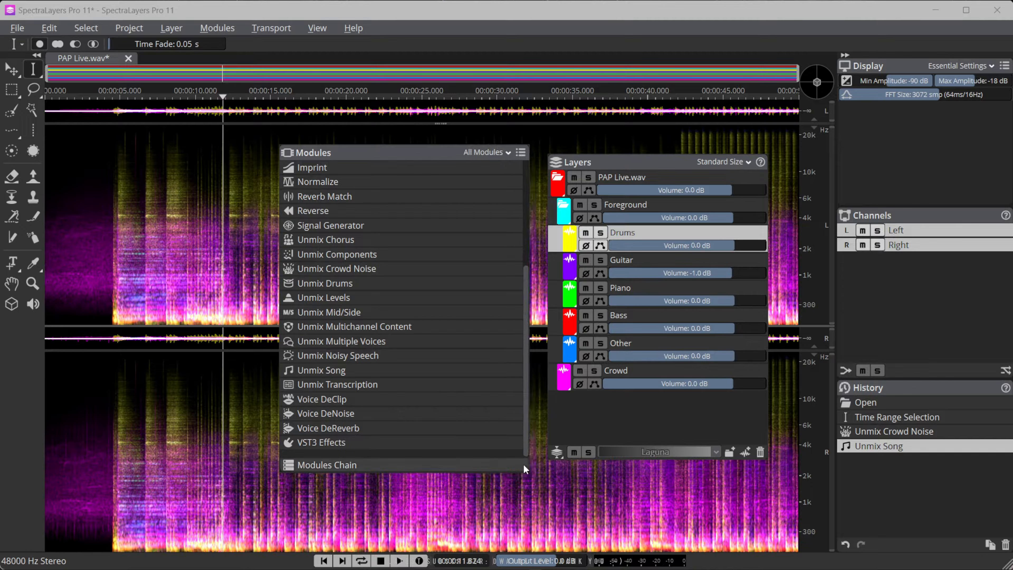
pyautogui.moveTo(435, 151); pyautogui.dragTo(416, 160)
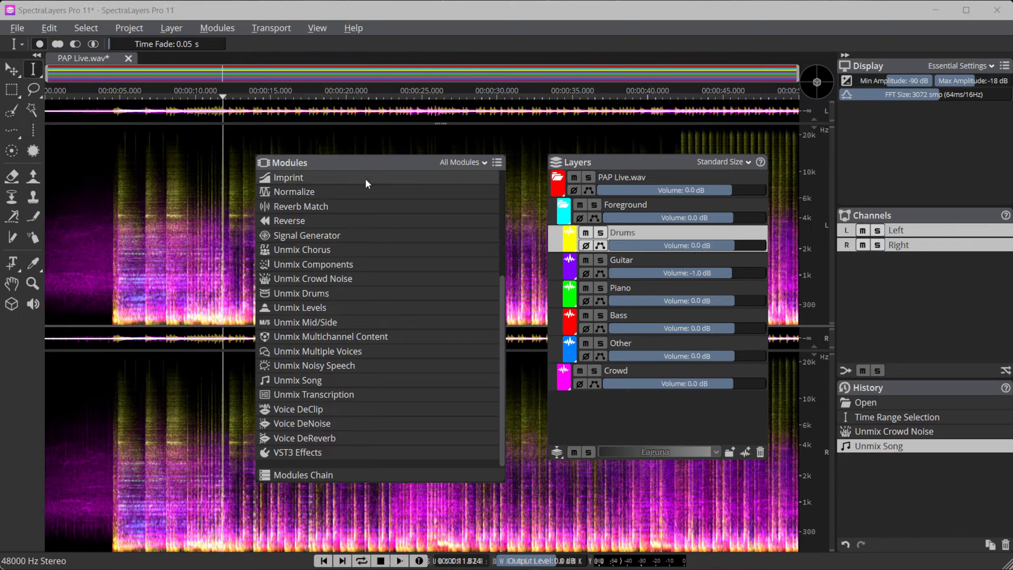
pyautogui.moveTo(344, 161); pyautogui.dragTo(322, 159)
pyautogui.moveTo(631, 164); pyautogui.dragTo(606, 160)
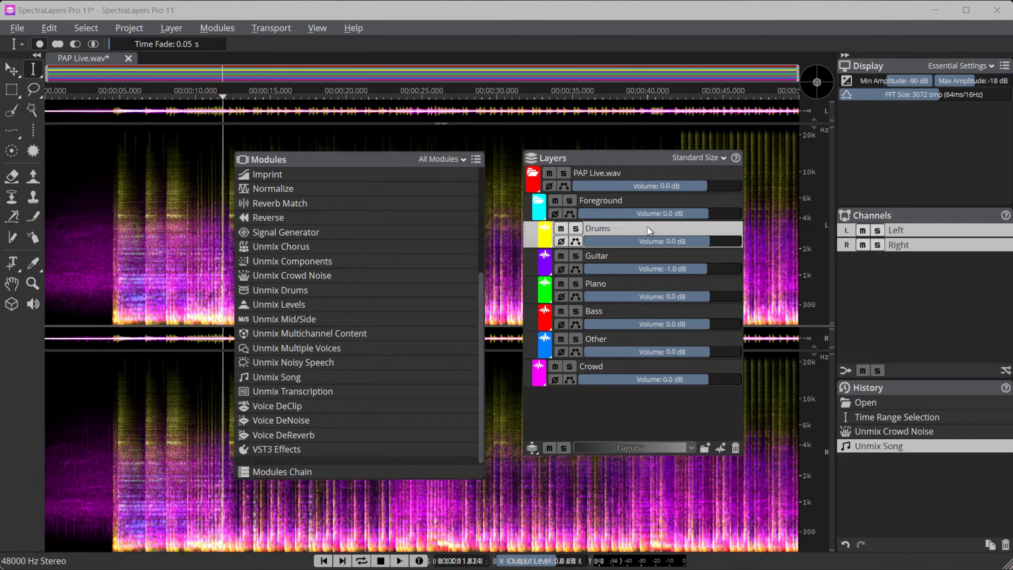
# Solo the Drums layer, preview its Kick with Unmix Drums, and apply the module to split the drums into separate layers
pyautogui.click(575, 228)
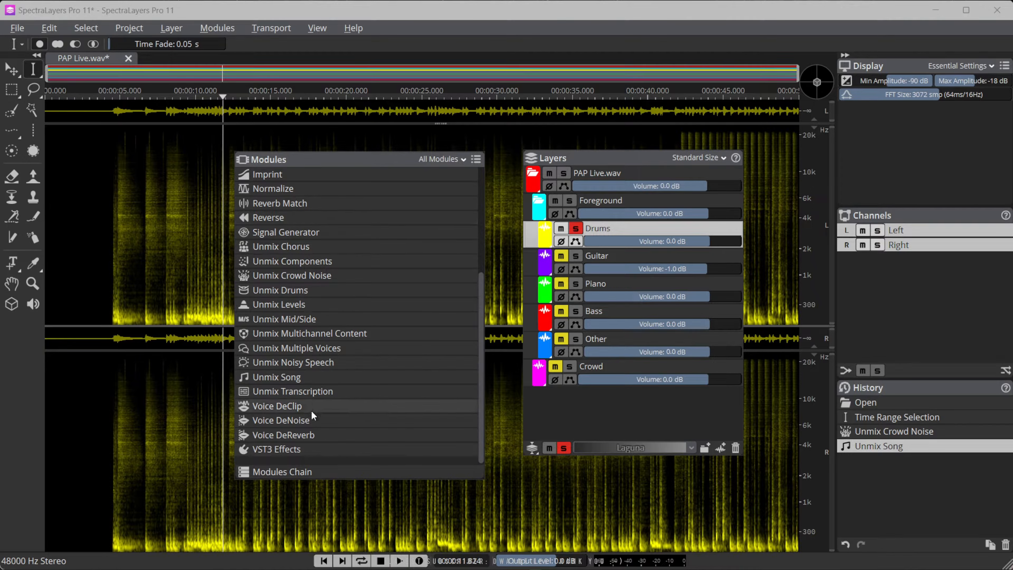
pyautogui.scroll(2, 302, 349)
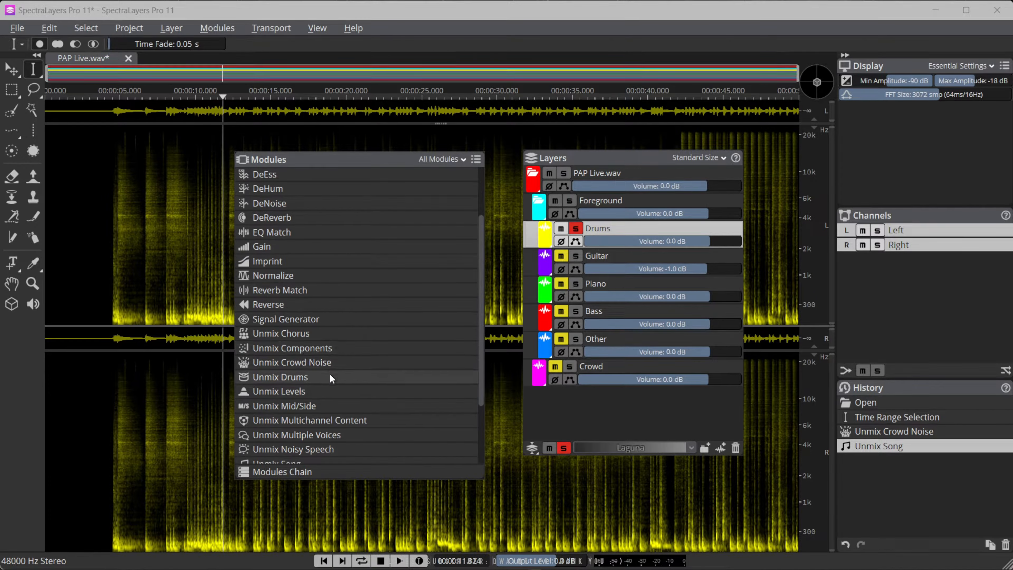
pyautogui.click(296, 379)
pyautogui.moveTo(161, 395); pyautogui.dragTo(478, 251)
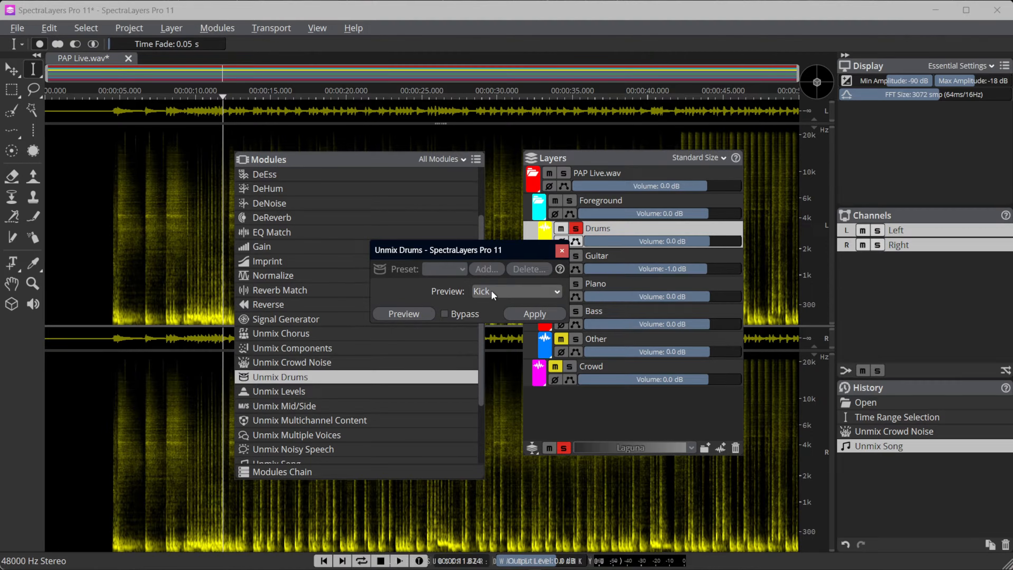
pyautogui.click(409, 313)
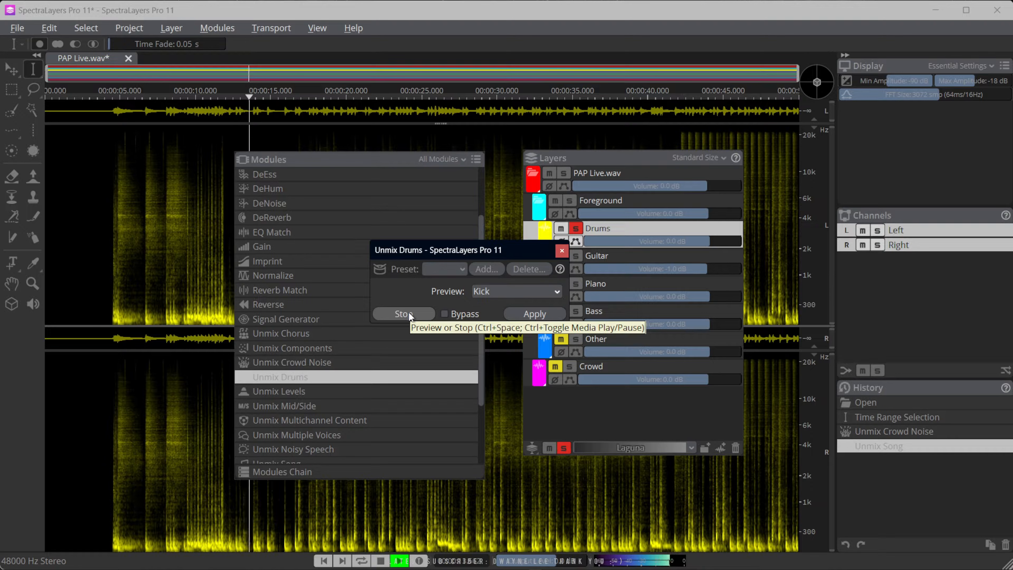
pyautogui.click(524, 314)
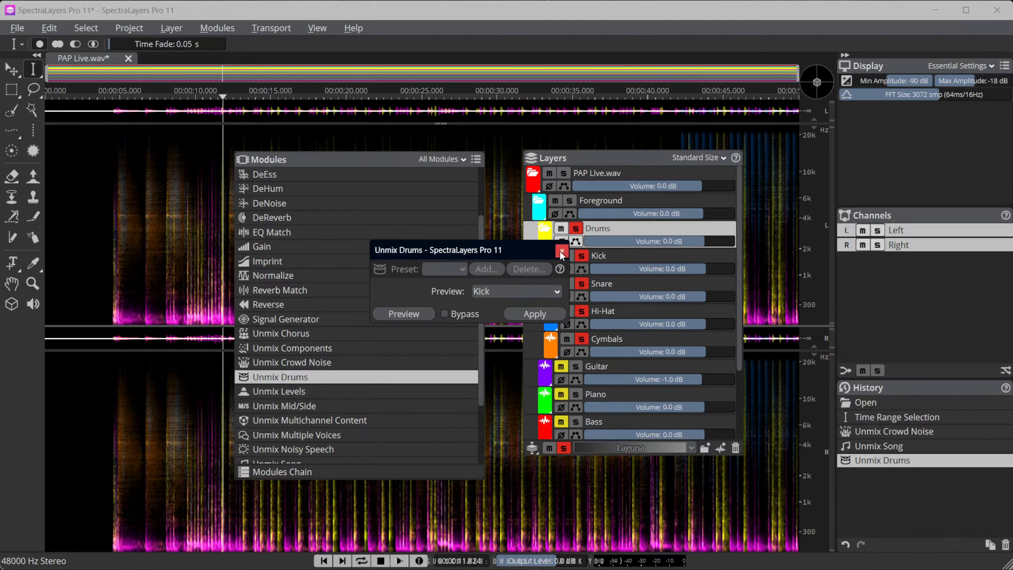
pyautogui.click(561, 252)
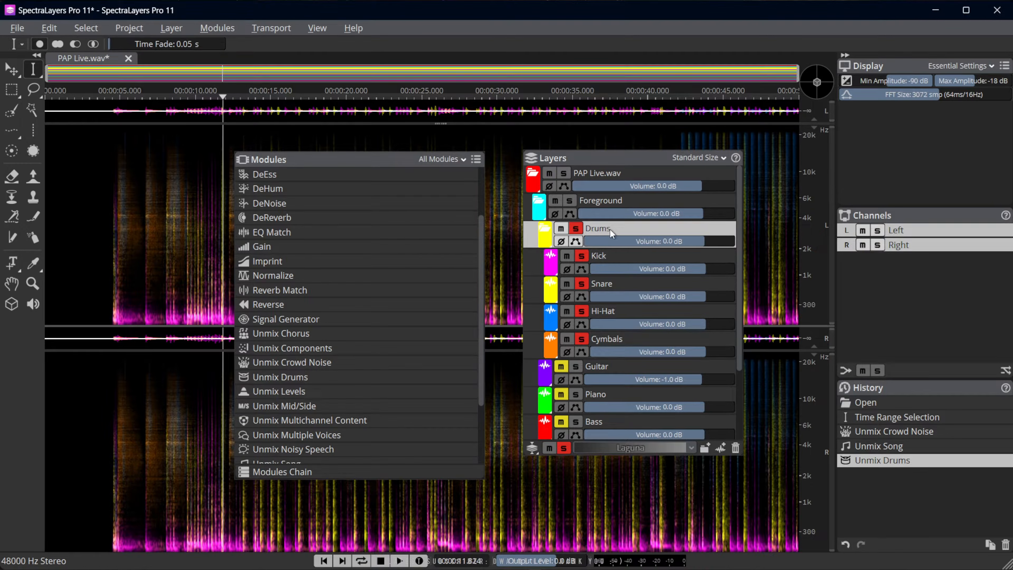
# Remove the Drums solo, solo and play the Snare layer, and add Hi-Hat, Cymbals and Kick to the solos during playback
pyautogui.click(546, 233)
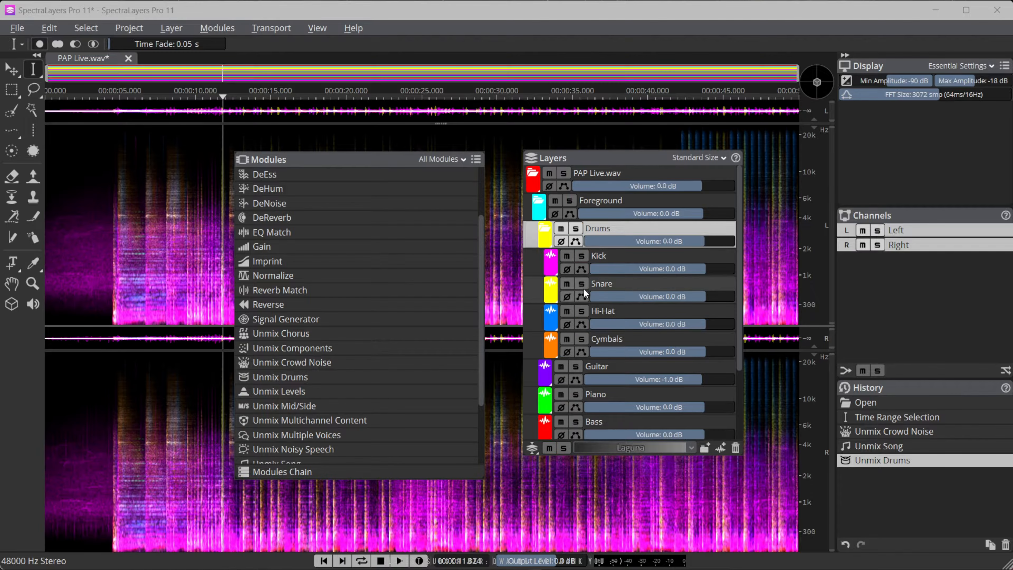
pyautogui.click(581, 283)
pyautogui.press('space')
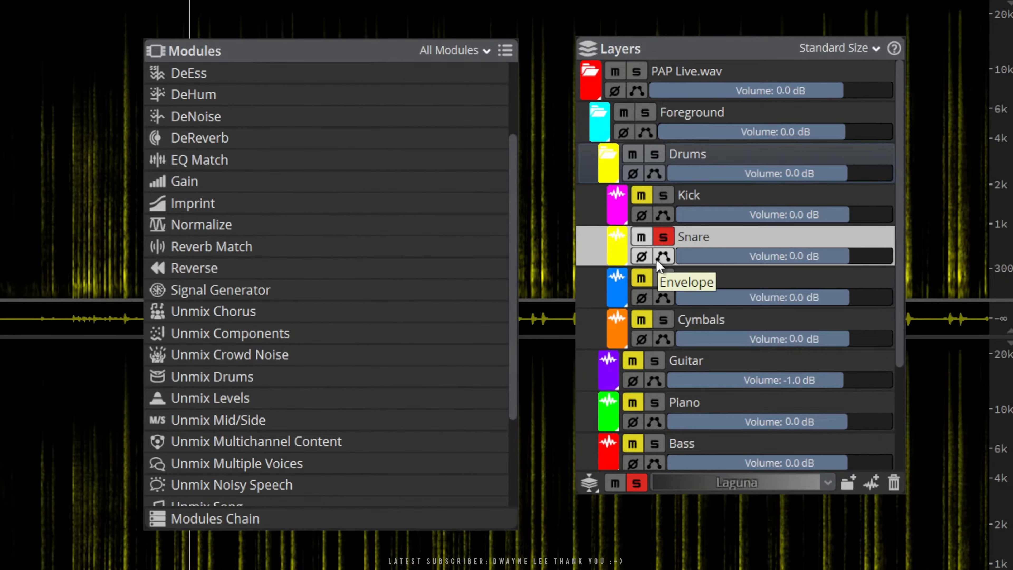
pyautogui.click(663, 279)
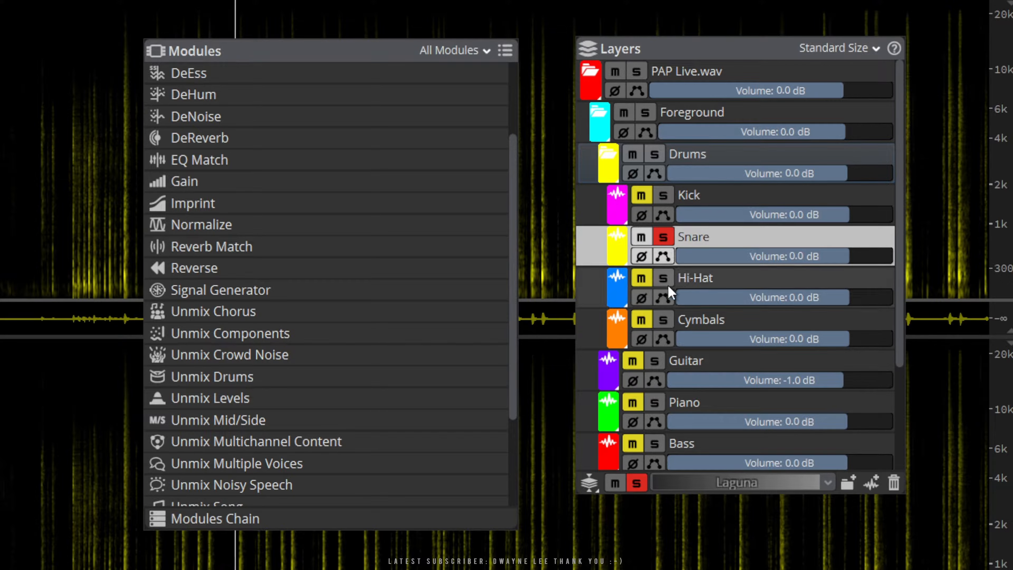
pyautogui.click(664, 320)
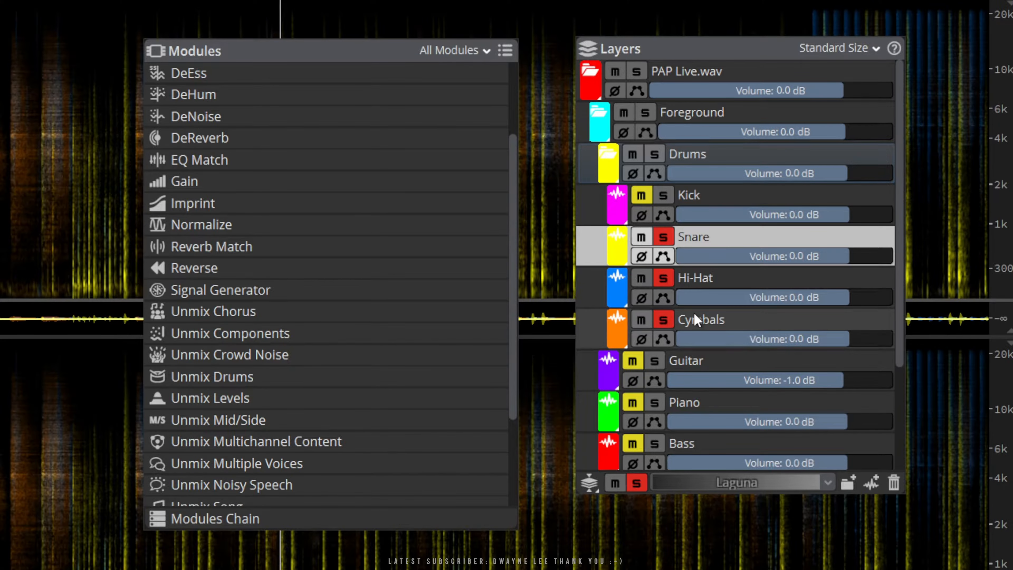
pyautogui.click(664, 196)
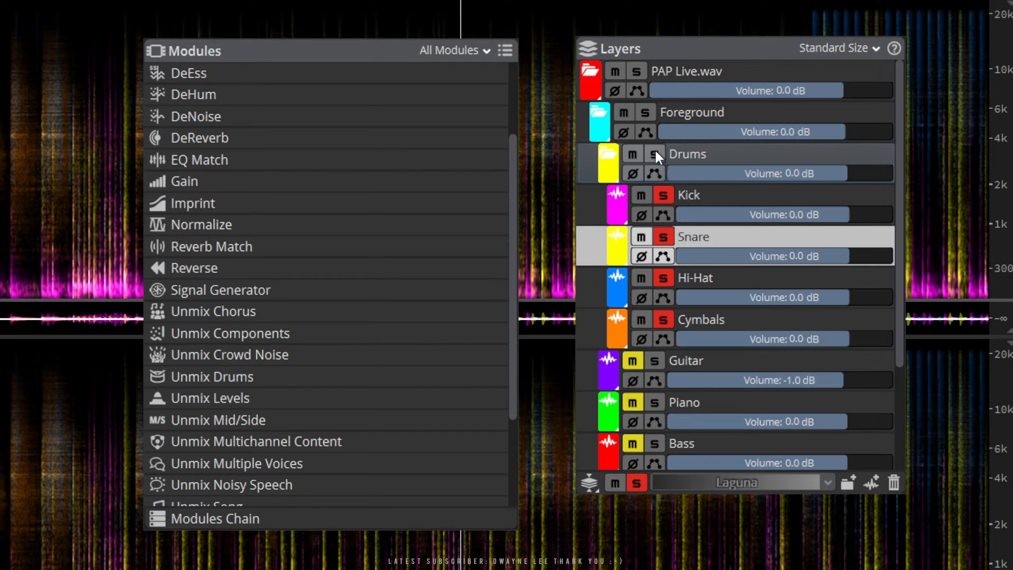
# Remove the solos from Kick, Snare, Hi-Hat and Cymbals, and mute the Kick layer
pyautogui.click(663, 196)
pyautogui.click(646, 195)
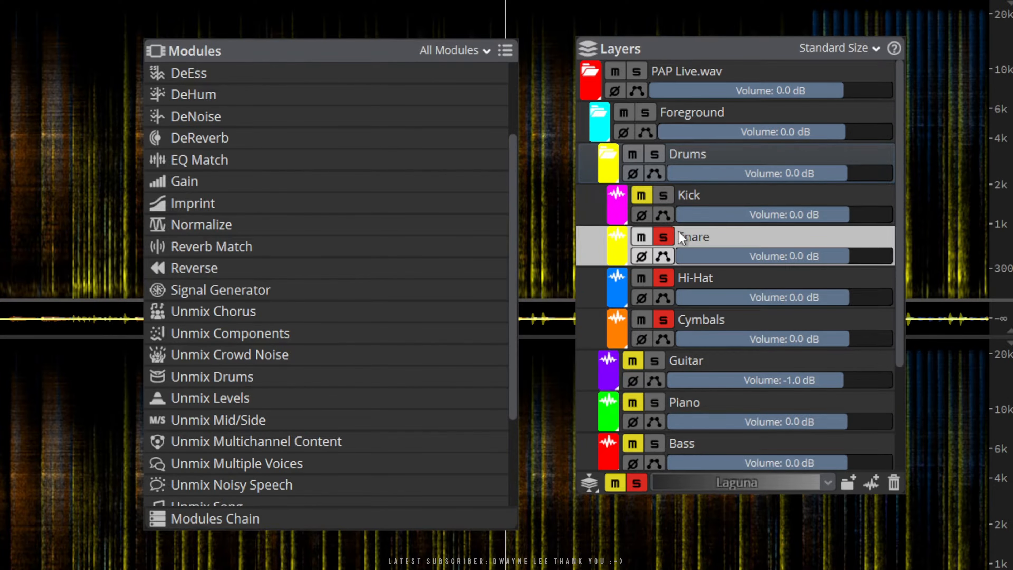
pyautogui.click(664, 238)
pyautogui.click(664, 278)
pyautogui.click(664, 320)
pyautogui.click(663, 321)
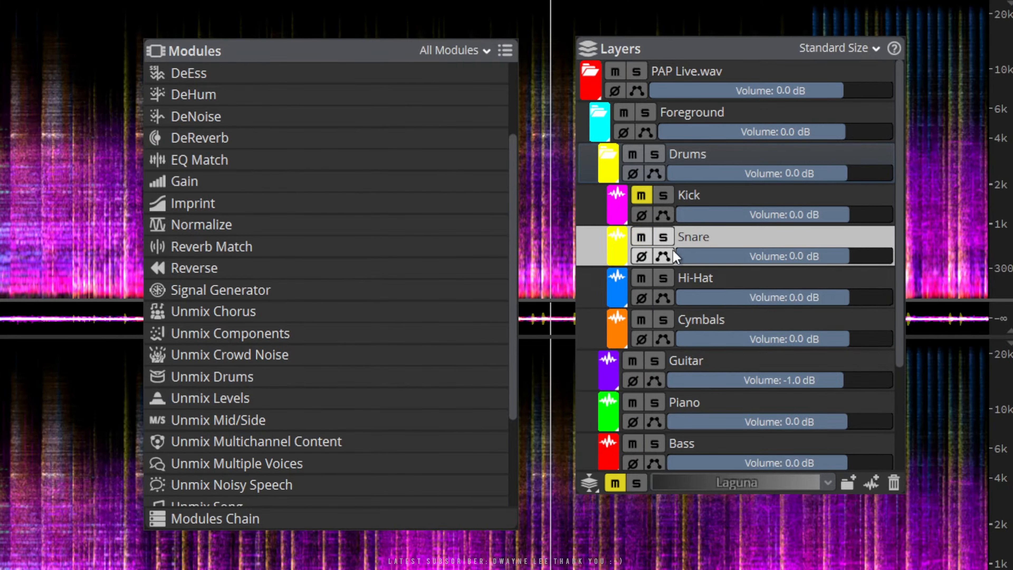
# Solo the Bass layer, listen to it from about 11.8 s and 29.7 s, stop playback and remove the Bass solo
pyautogui.click(654, 444)
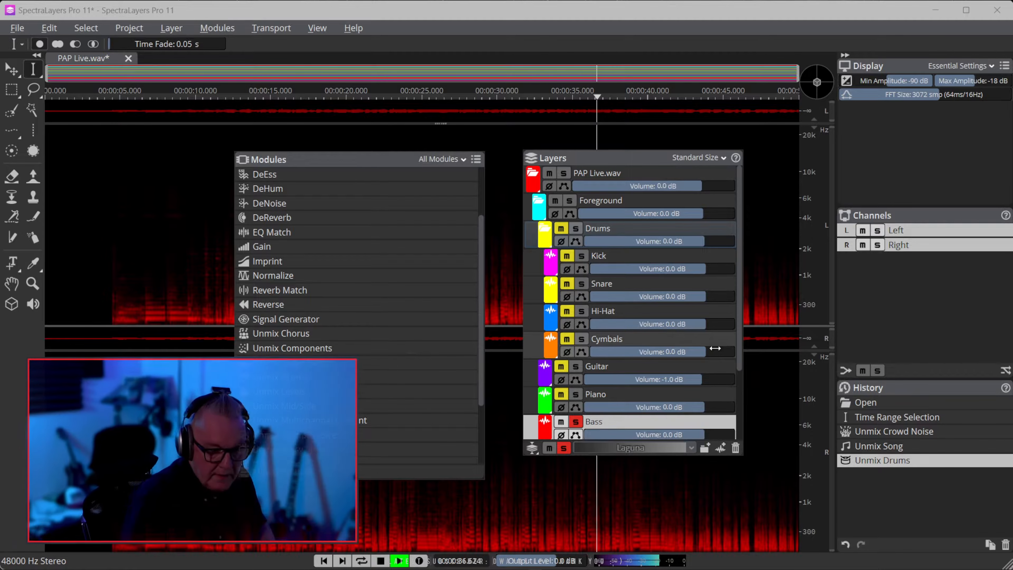
pyautogui.press('space')
pyautogui.scroll(-3, 700, 326)
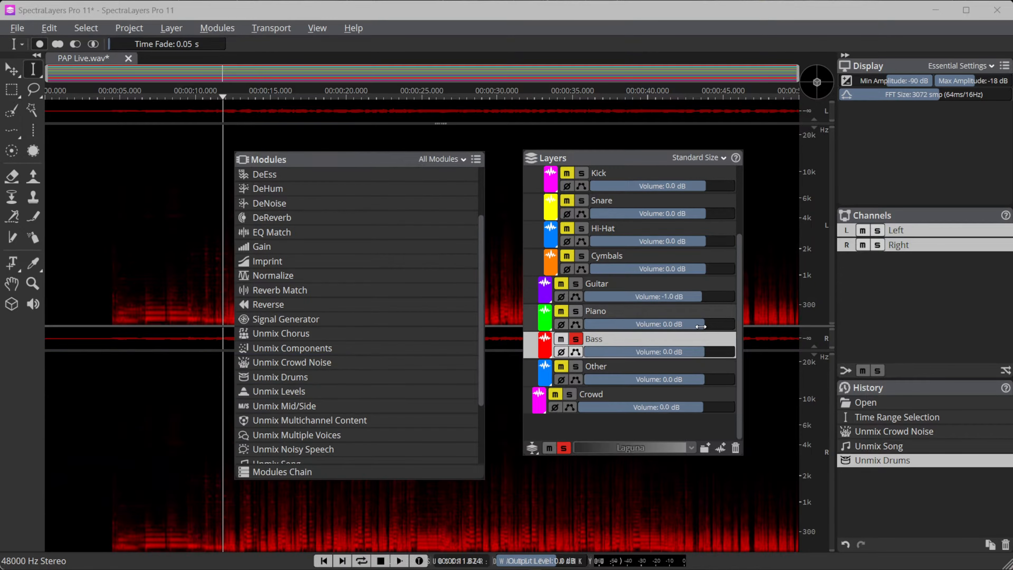
pyautogui.press('space')
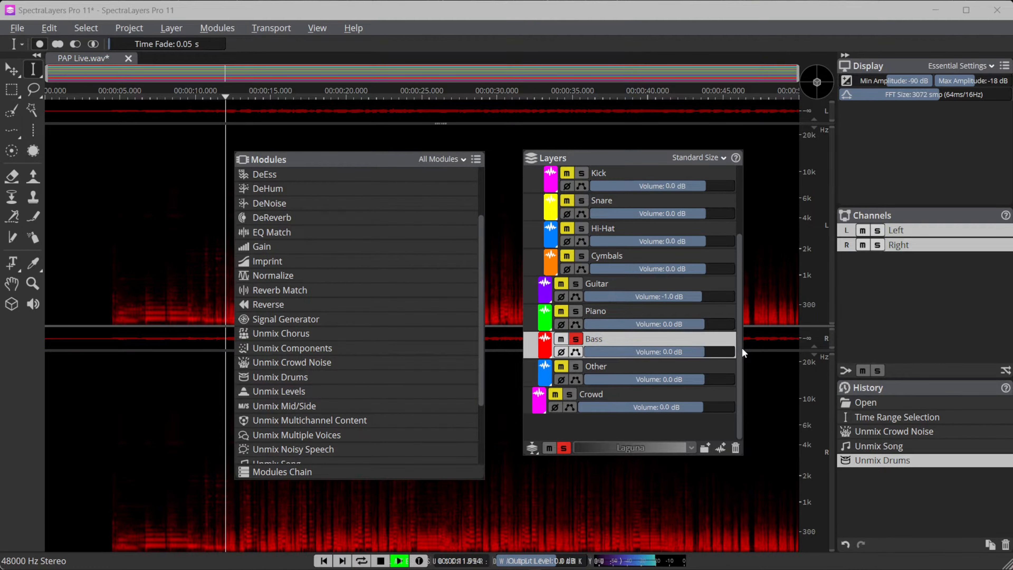
pyautogui.click(491, 462)
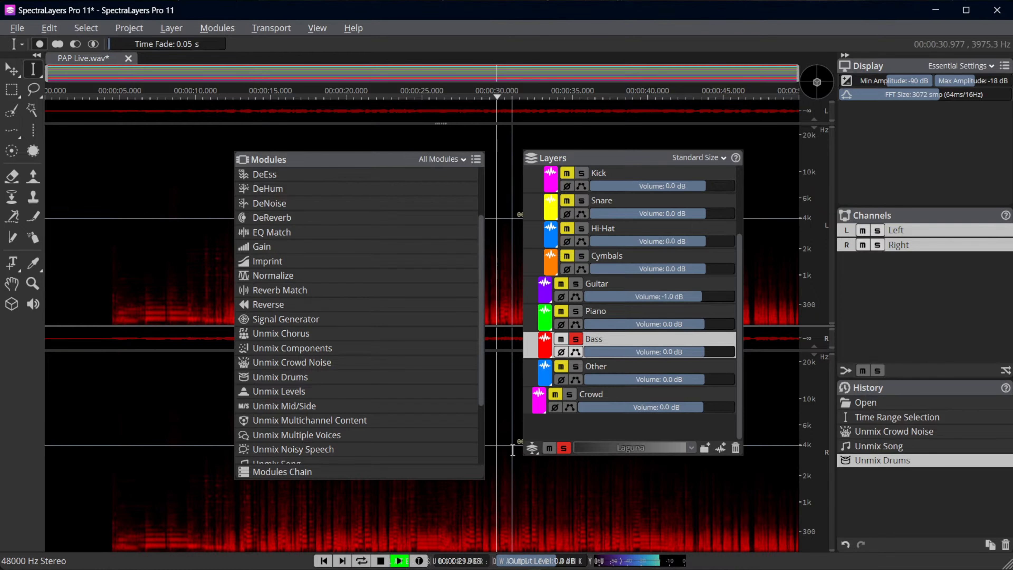
pyautogui.press('space')
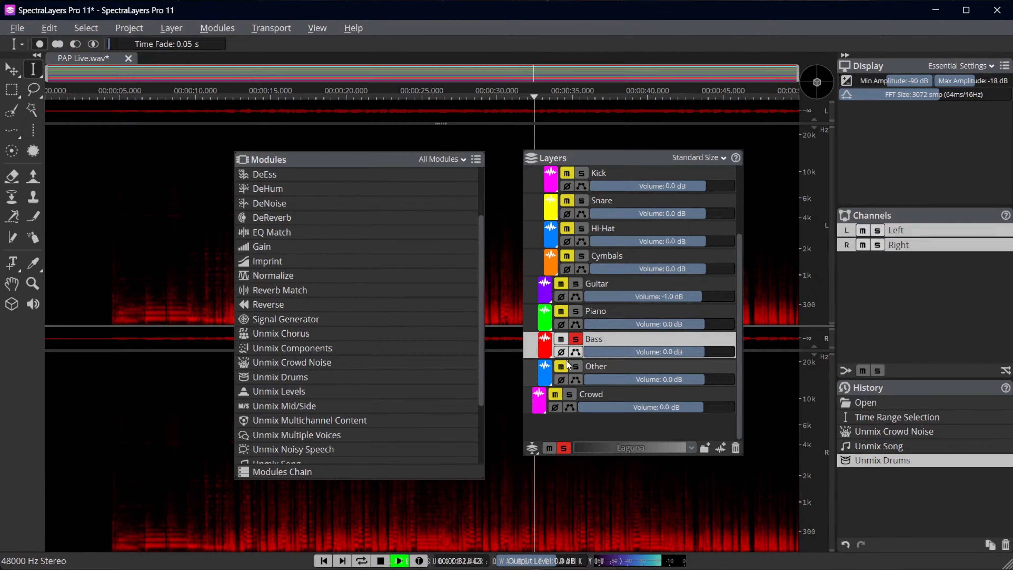
pyautogui.press('space')
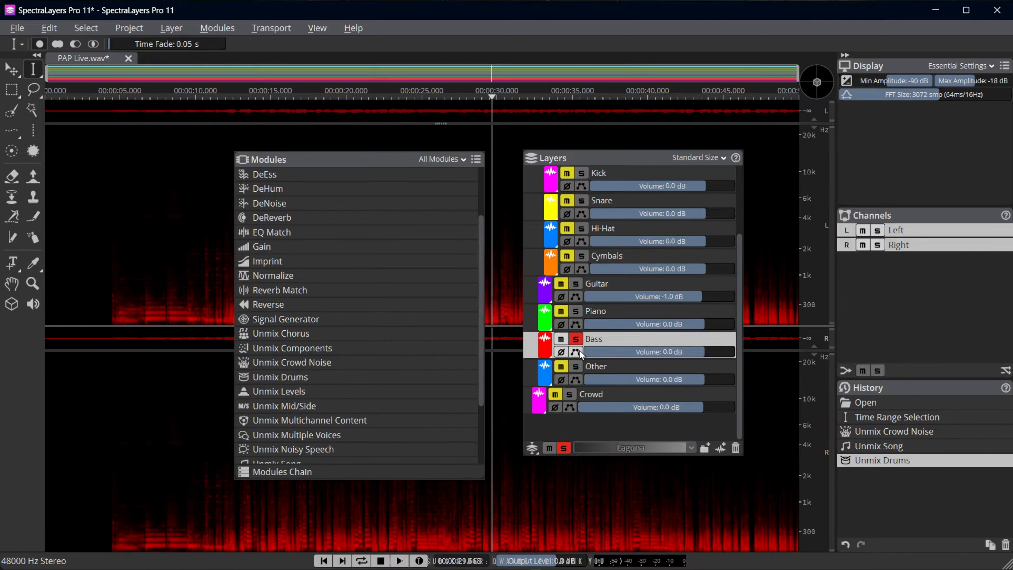
pyautogui.click(575, 340)
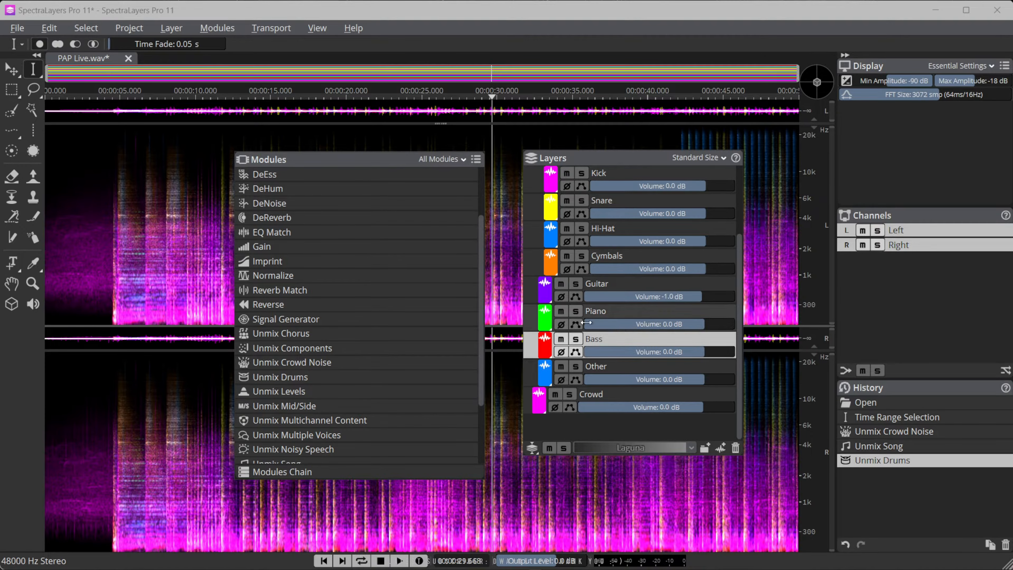
pyautogui.scroll(3, 611, 336)
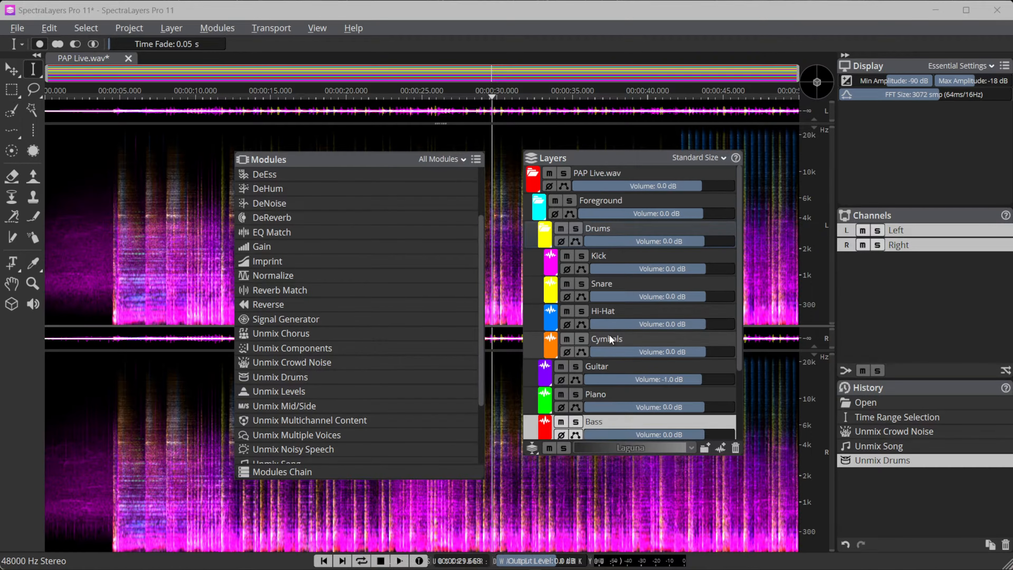
pyautogui.scroll(-3, 614, 257)
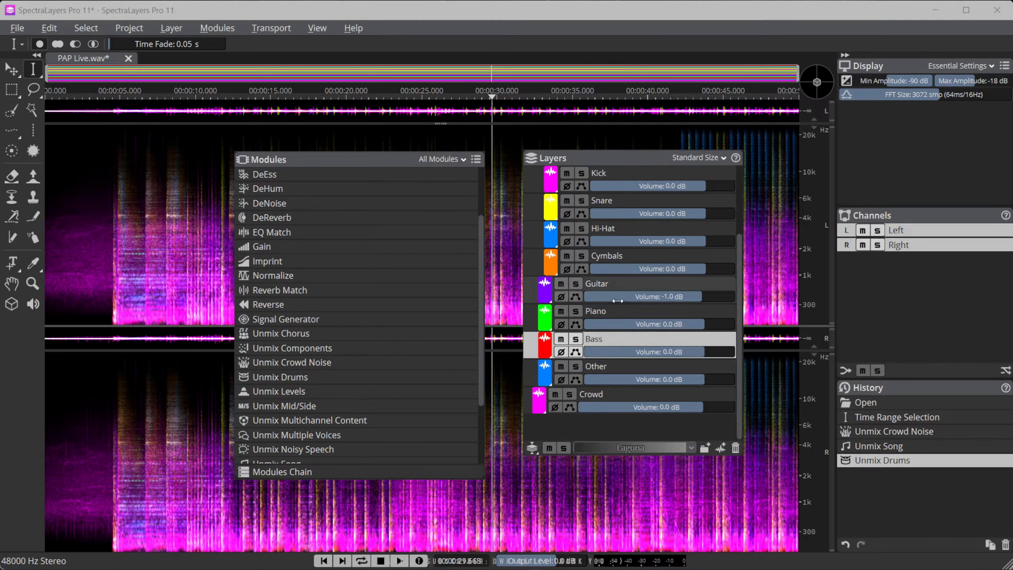
pyautogui.scroll(3, 619, 269)
pyautogui.scroll(-3, 634, 264)
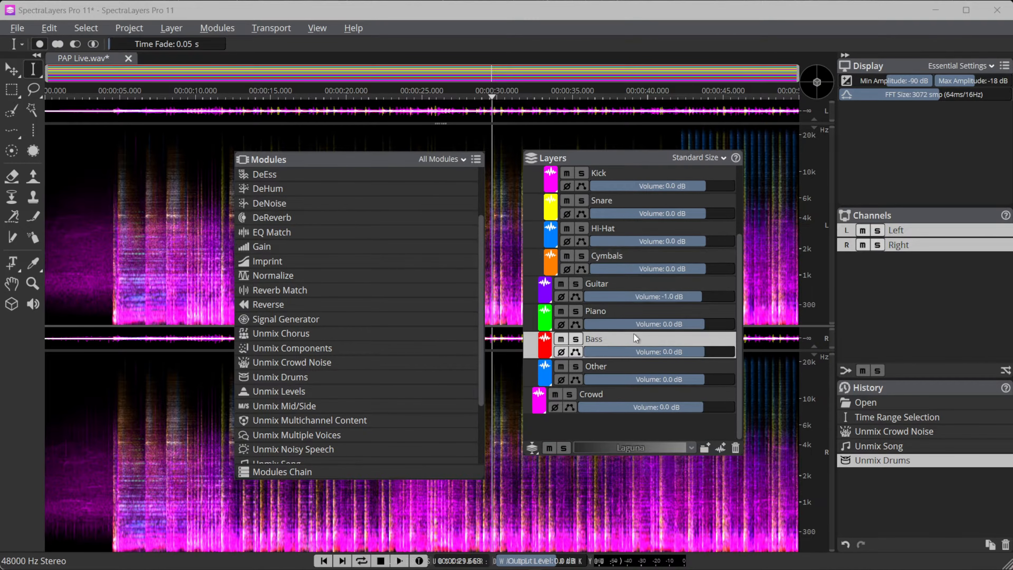
pyautogui.scroll(3, 624, 396)
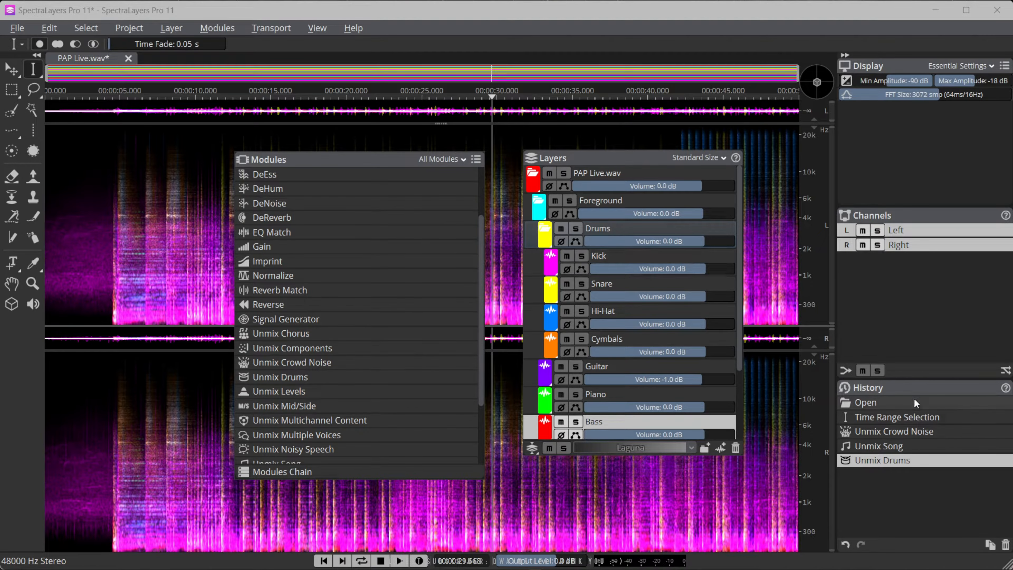
# Return the project to its Open history state and move the Layers and Modules panels apart to uncover the spectrogram
pyautogui.click(872, 404)
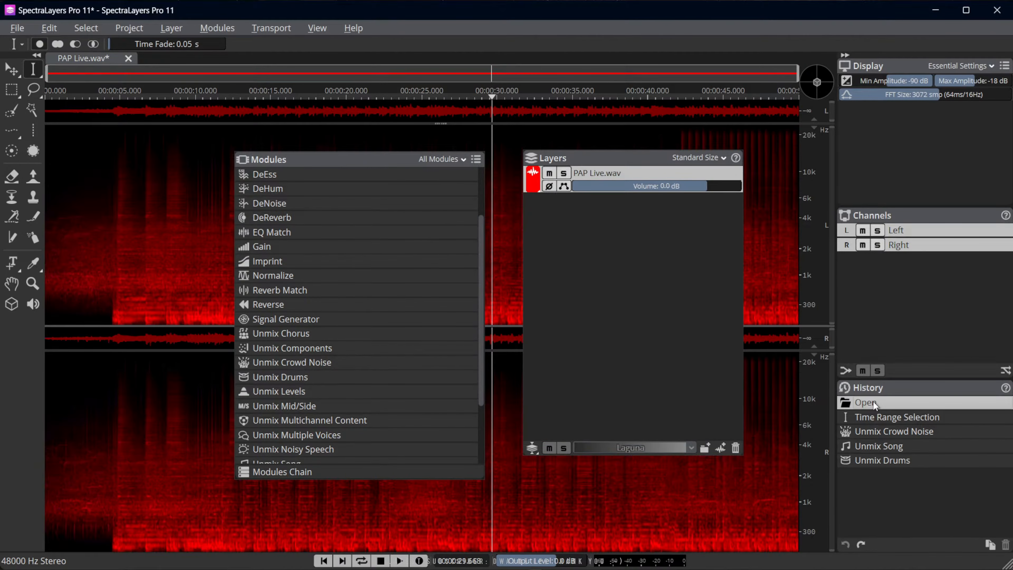
pyautogui.moveTo(629, 153); pyautogui.dragTo(684, 158)
pyautogui.moveTo(216, 156)
pyautogui.mouseDown()
pyautogui.moveTo(178, 143)
pyautogui.moveTo(232, 150)
pyautogui.mouseUp()
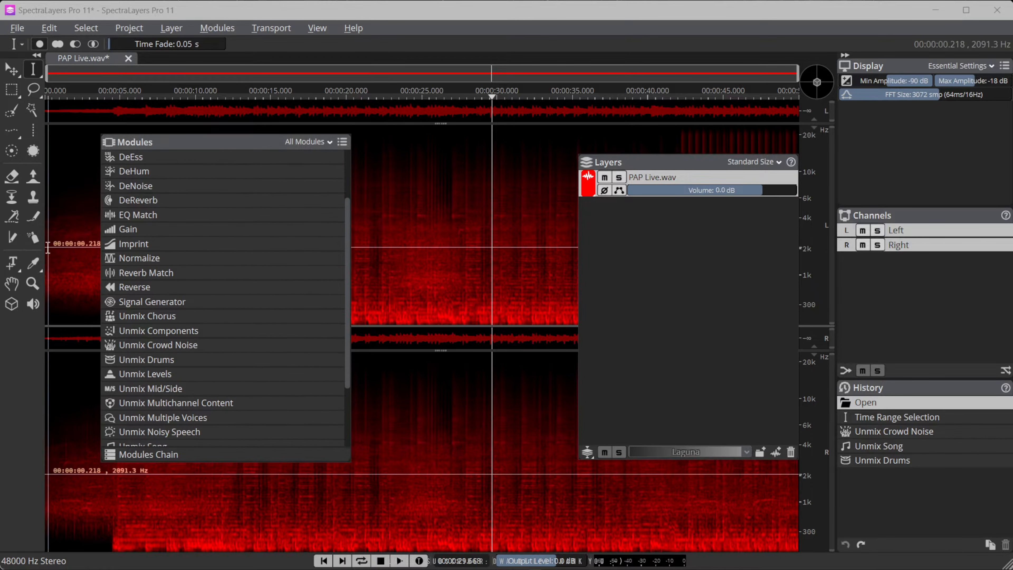
# Play the original PAP Live.wav from near its beginning and continue listening from about 24.7 s
pyautogui.press('space')
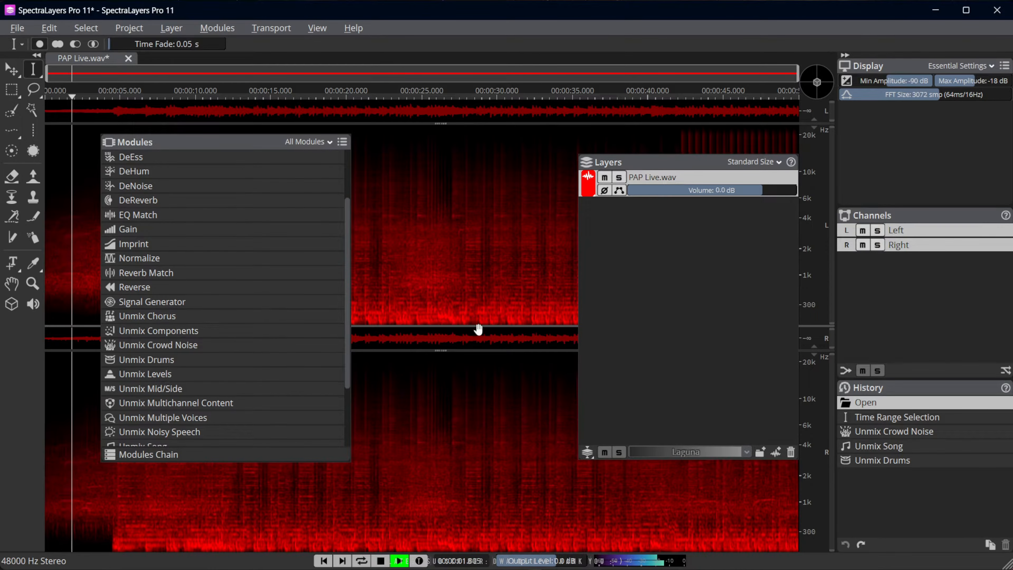
pyautogui.click(419, 291)
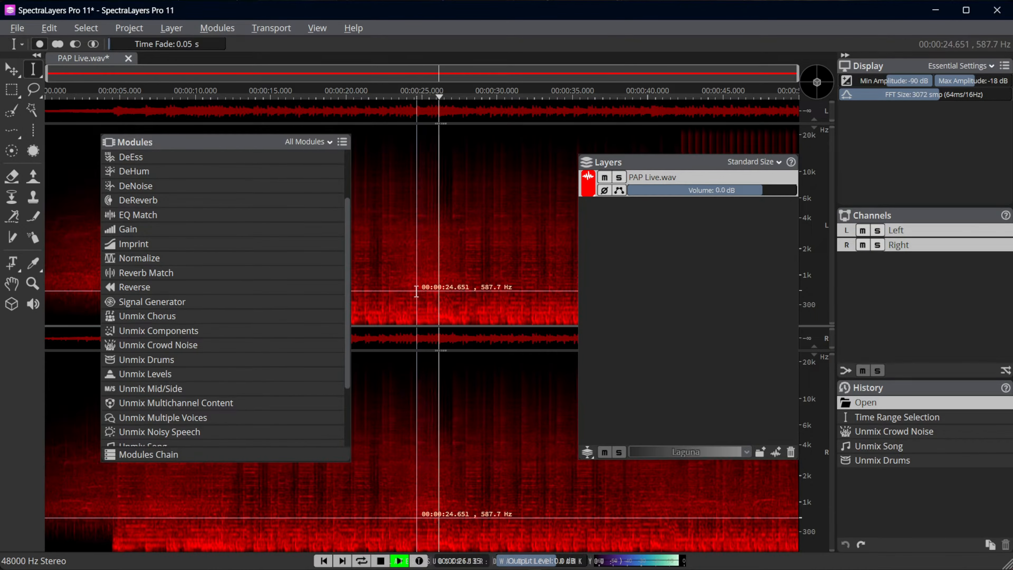
# Stop playback, open the Modules Chain and clear the existing modules from it
pyautogui.press('space')
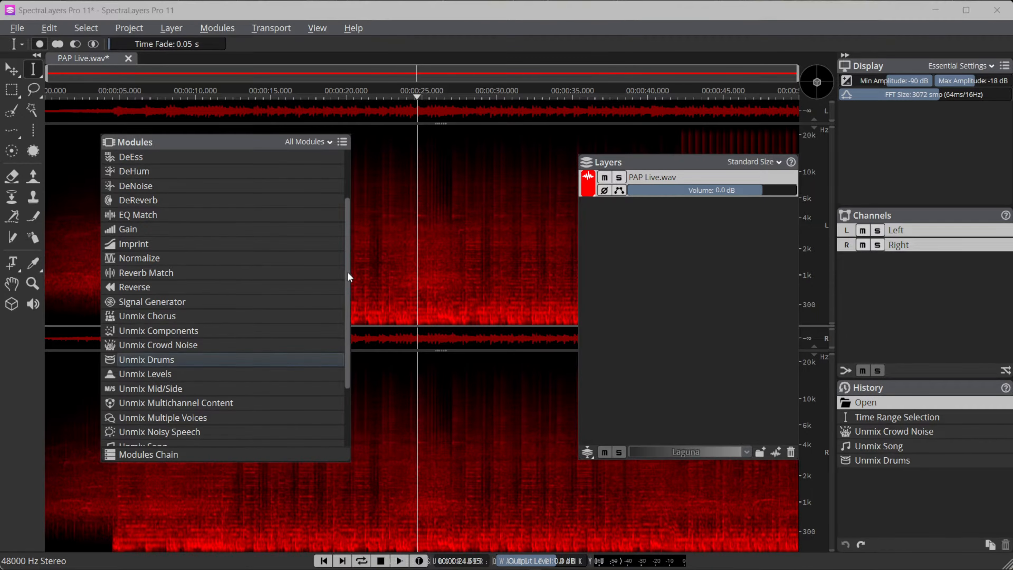
pyautogui.scroll(-2, 345, 359)
pyautogui.click(160, 455)
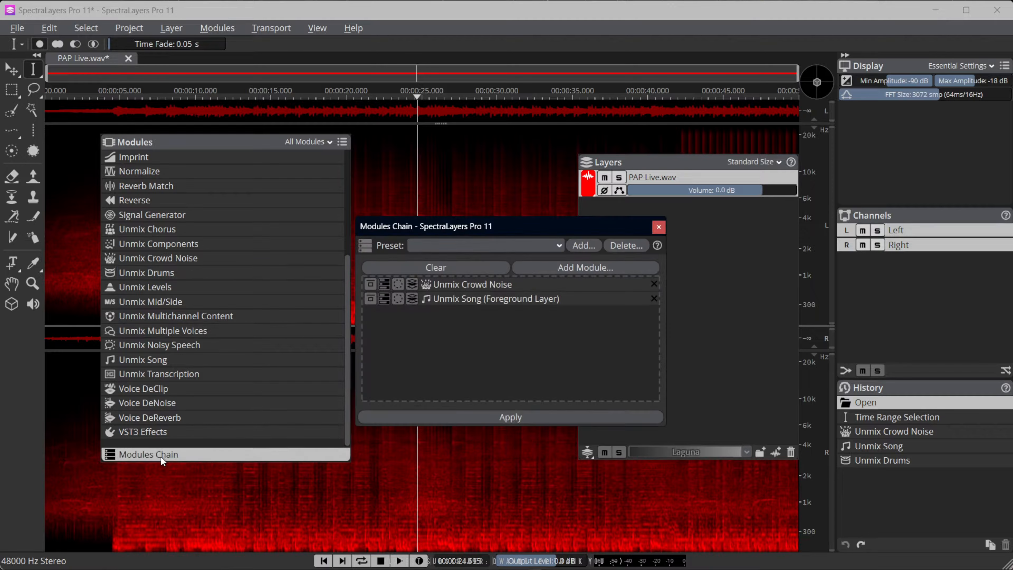
pyautogui.moveTo(515, 222); pyautogui.dragTo(458, 217)
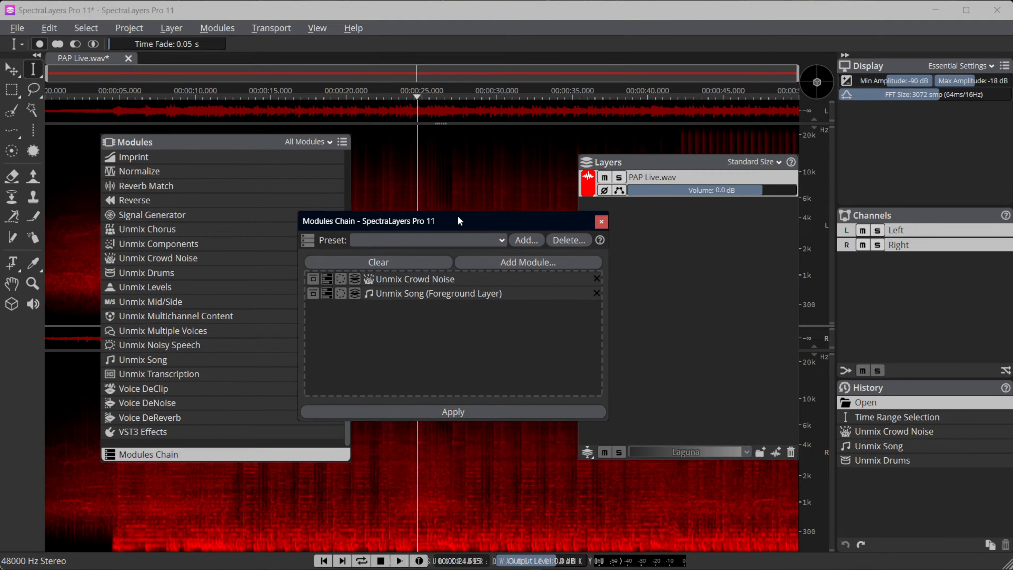
pyautogui.click(425, 260)
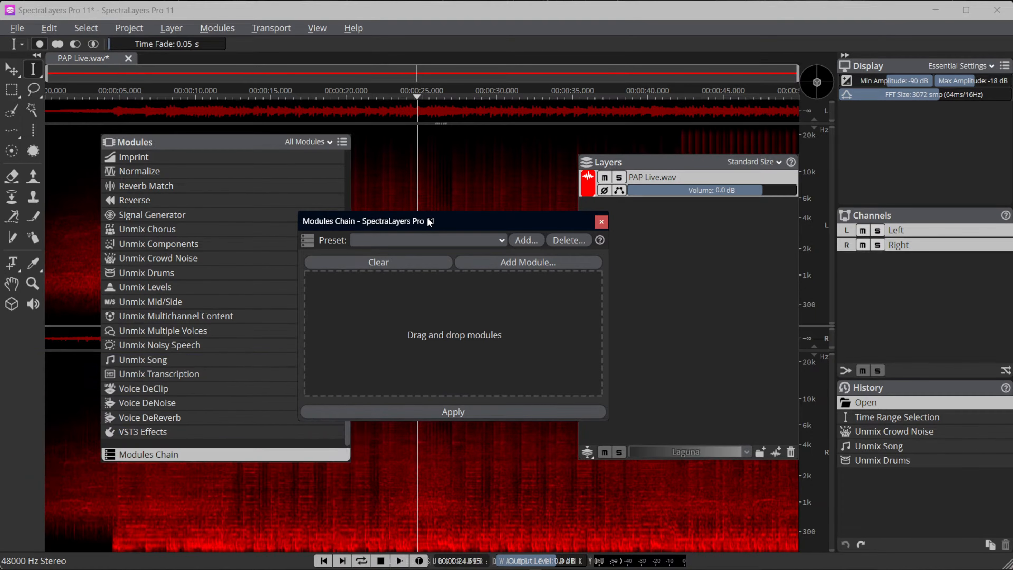
# Reposition the Modules Chain window beside the module list and add Unmix Crowd Noise as the chain's first module
pyautogui.moveTo(428, 221); pyautogui.dragTo(482, 205)
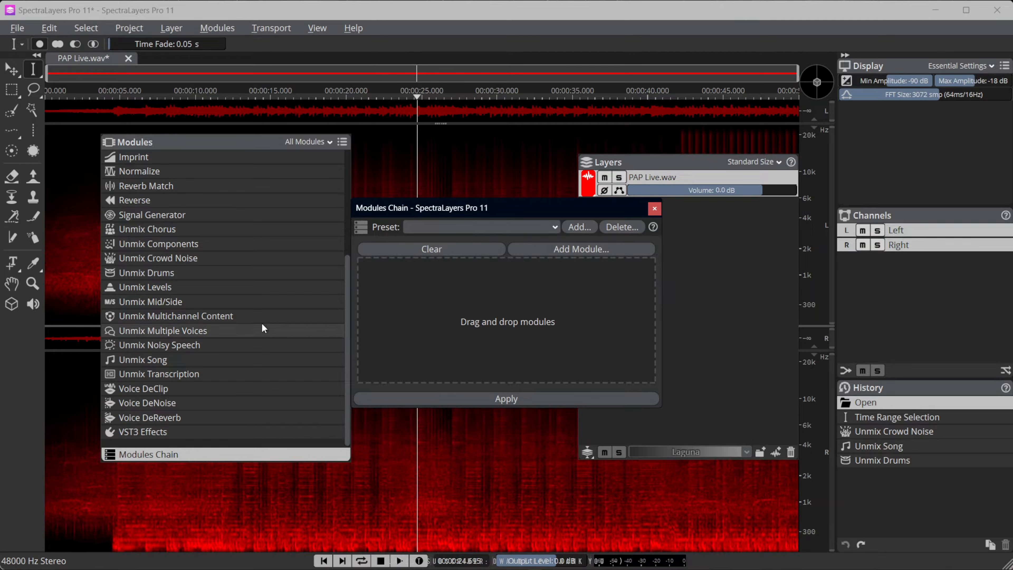
pyautogui.click(155, 257)
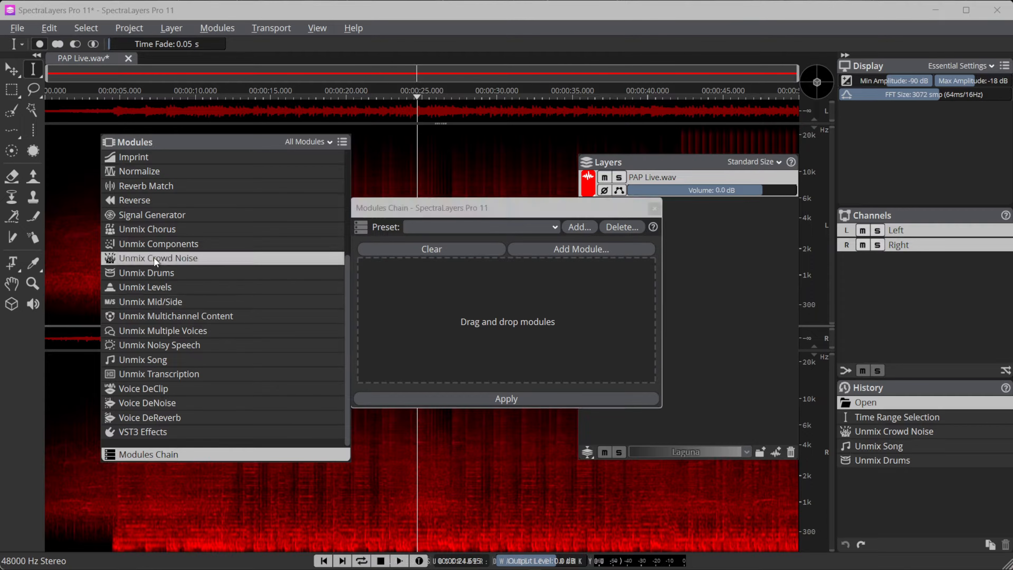
pyautogui.moveTo(154, 256); pyautogui.dragTo(443, 294)
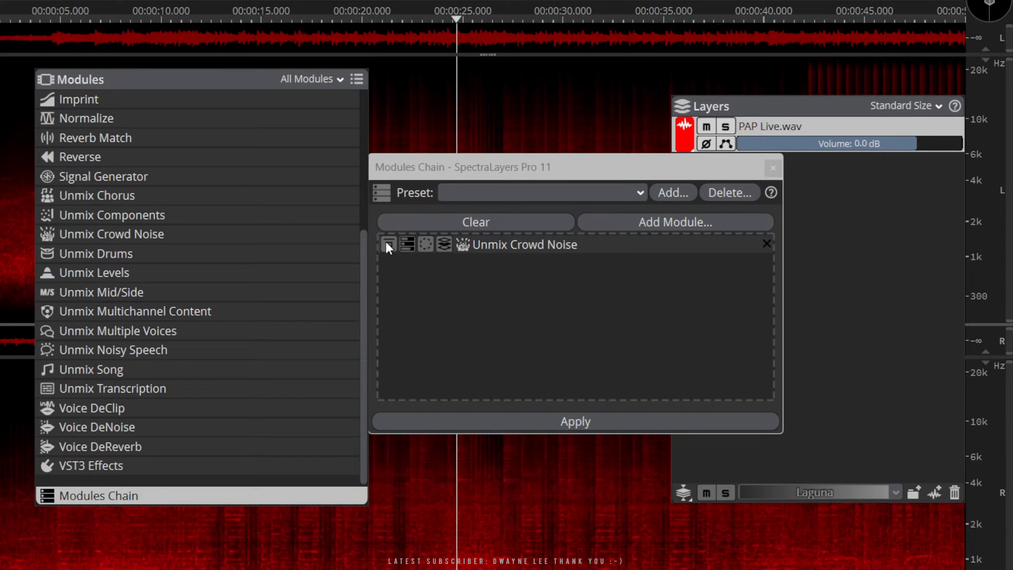
# Inspect the Unmix Crowd Noise module's settings from within the chain, then close them without applying
pyautogui.click(414, 168)
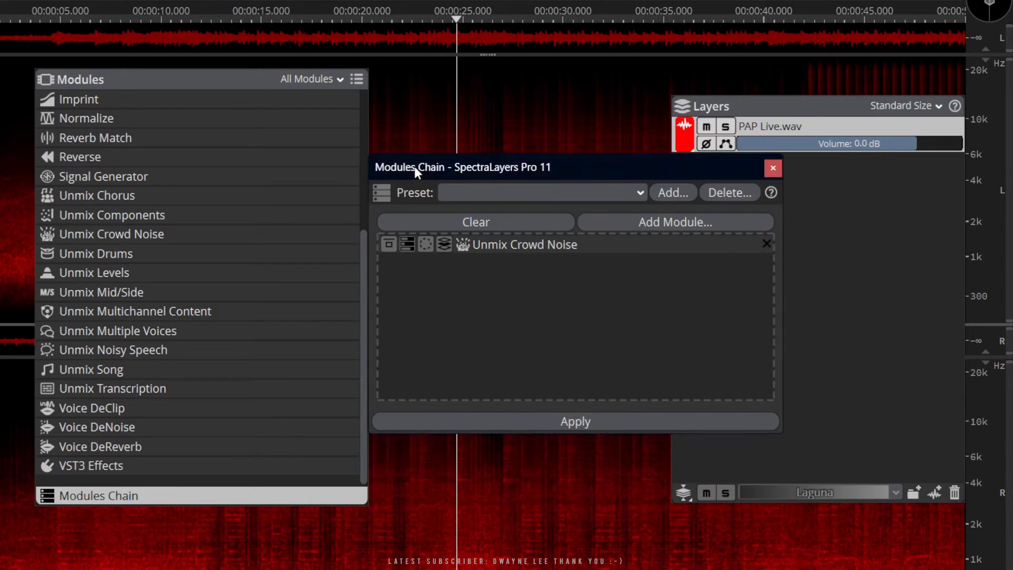
pyautogui.click(389, 247)
pyautogui.click(406, 245)
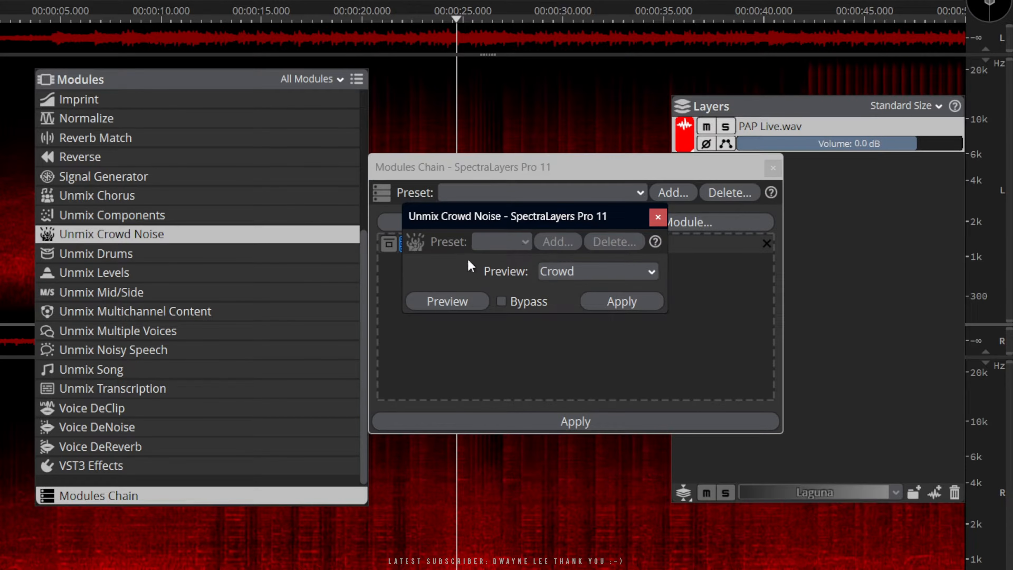
pyautogui.moveTo(481, 217); pyautogui.dragTo(512, 277)
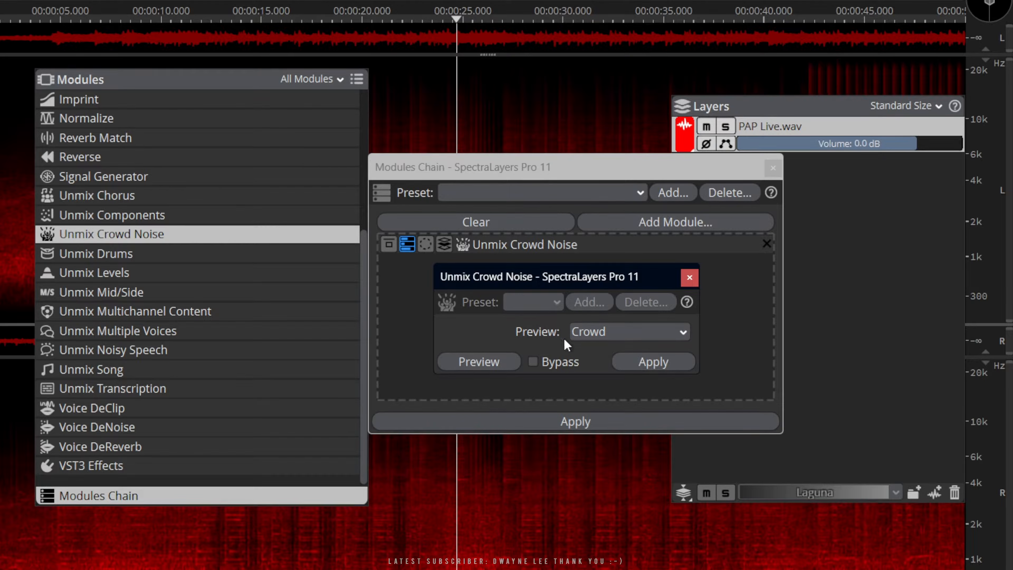
pyautogui.click(687, 278)
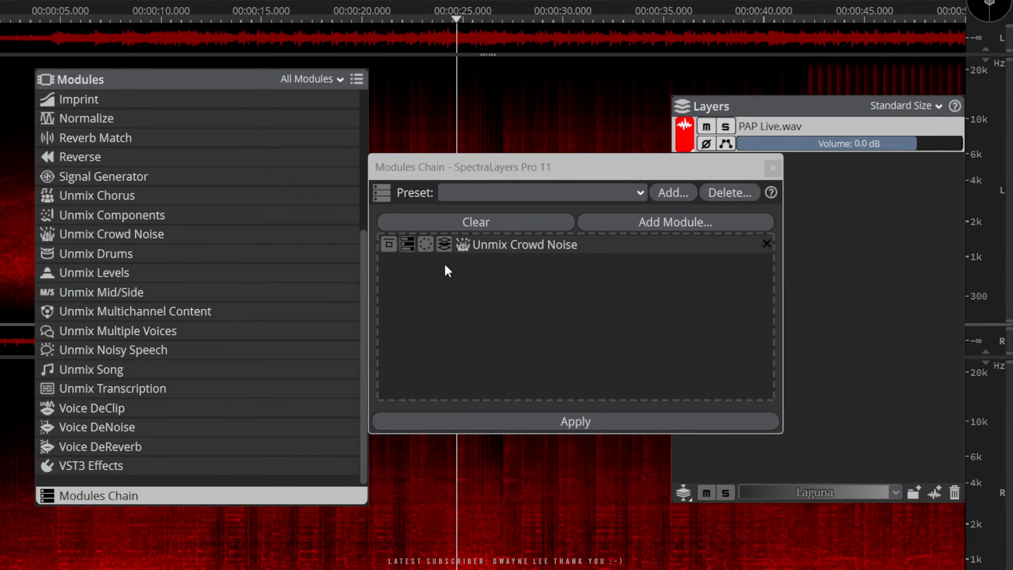
pyautogui.click(426, 244)
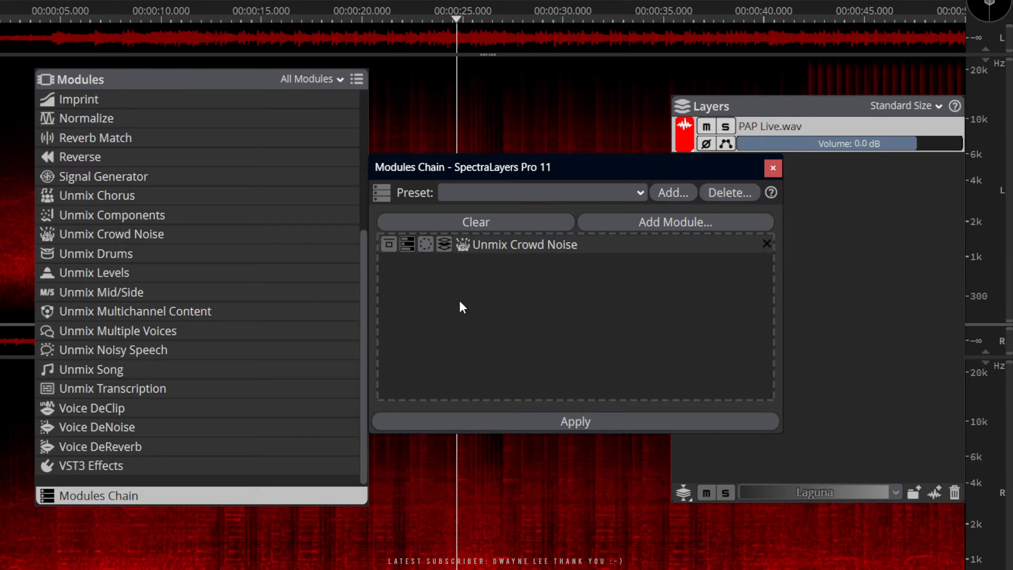
pyautogui.moveTo(439, 531); pyautogui.dragTo(572, 516)
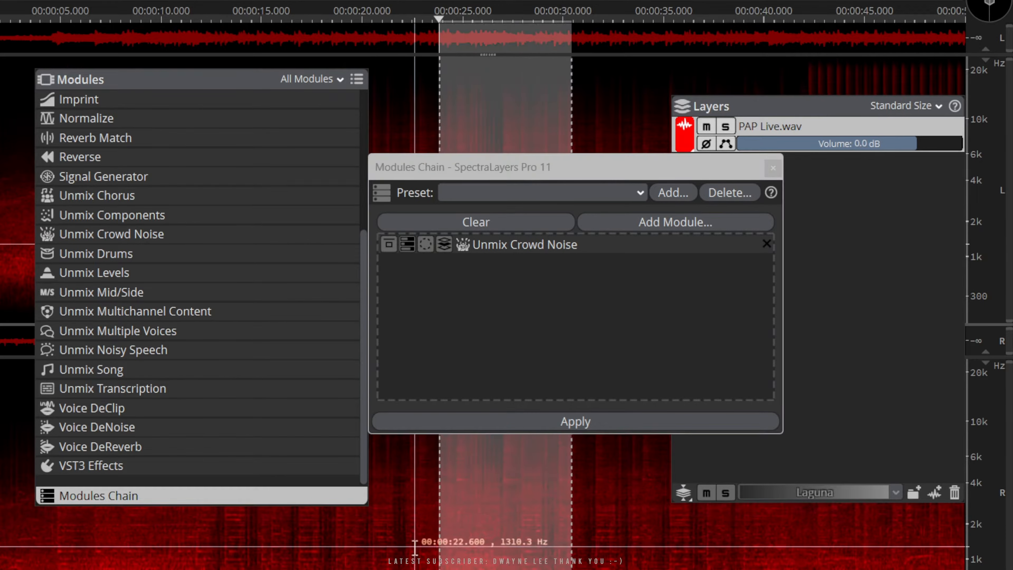
pyautogui.click(410, 541)
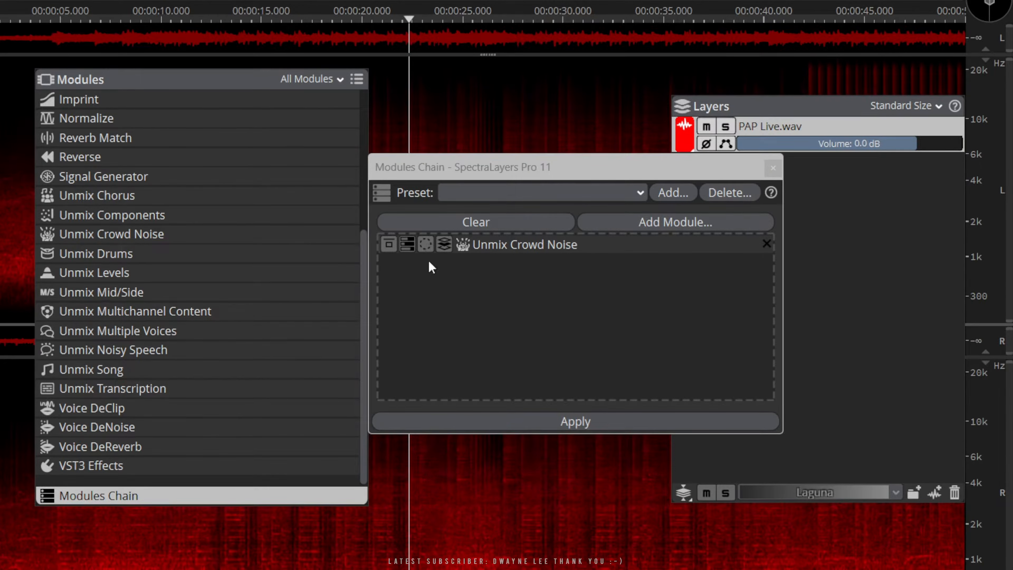
pyautogui.click(444, 244)
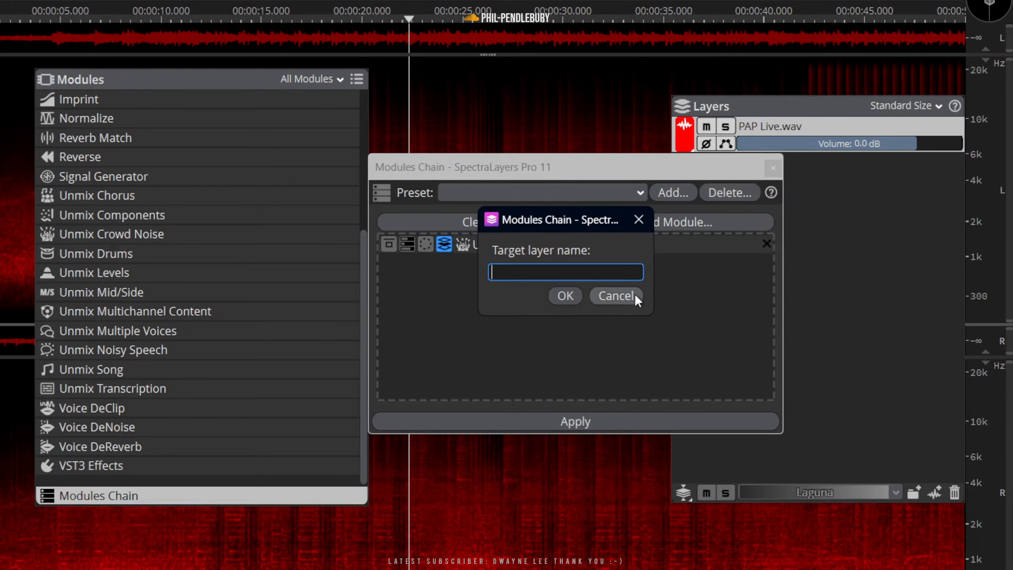
pyautogui.click(619, 297)
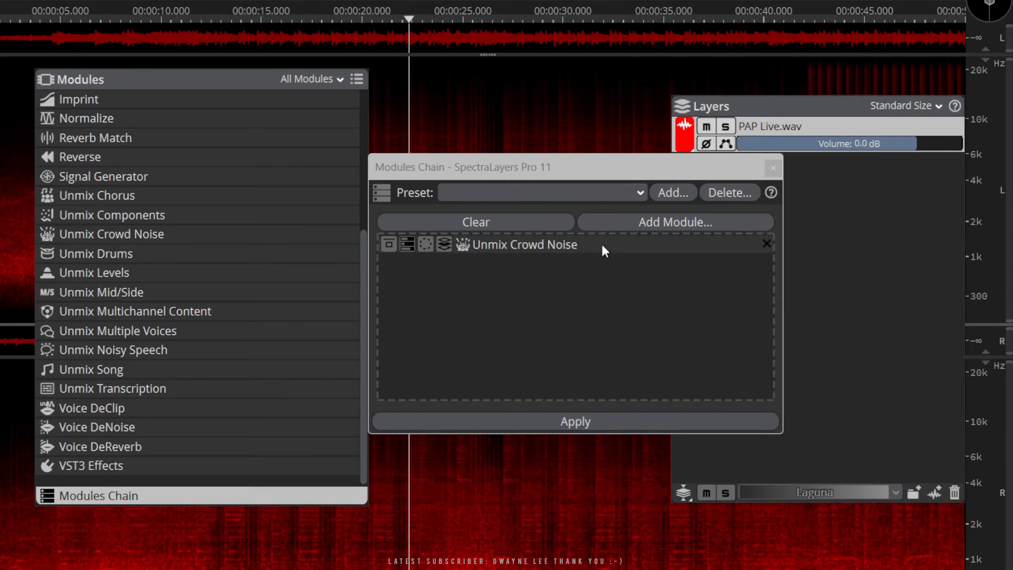
# Add Unmix Song below Unmix Crowd Noise in the chain and choose the PAP-Brass-Vox preset in its settings
pyautogui.moveTo(598, 168); pyautogui.dragTo(597, 184)
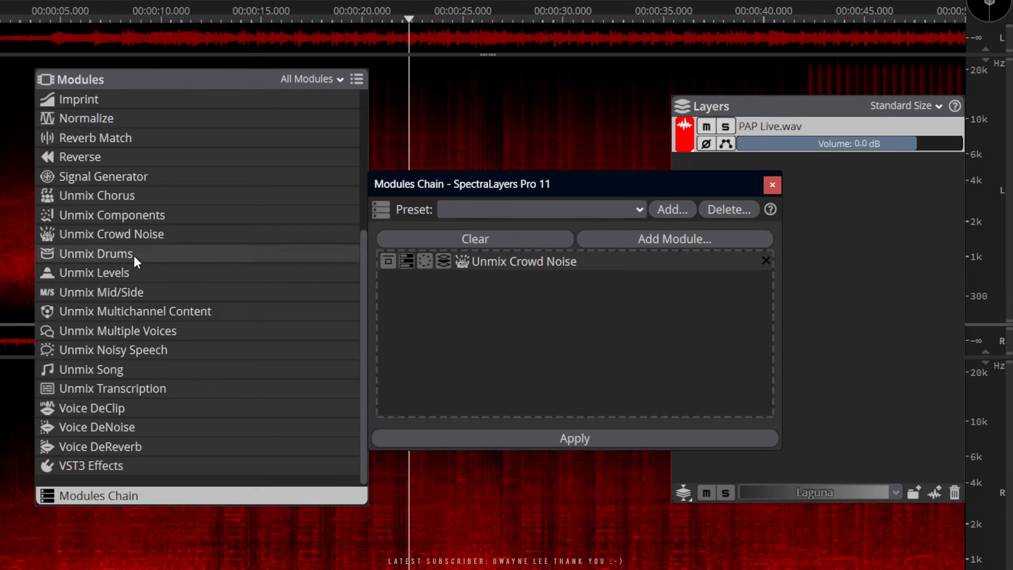
pyautogui.moveTo(145, 371); pyautogui.dragTo(493, 349)
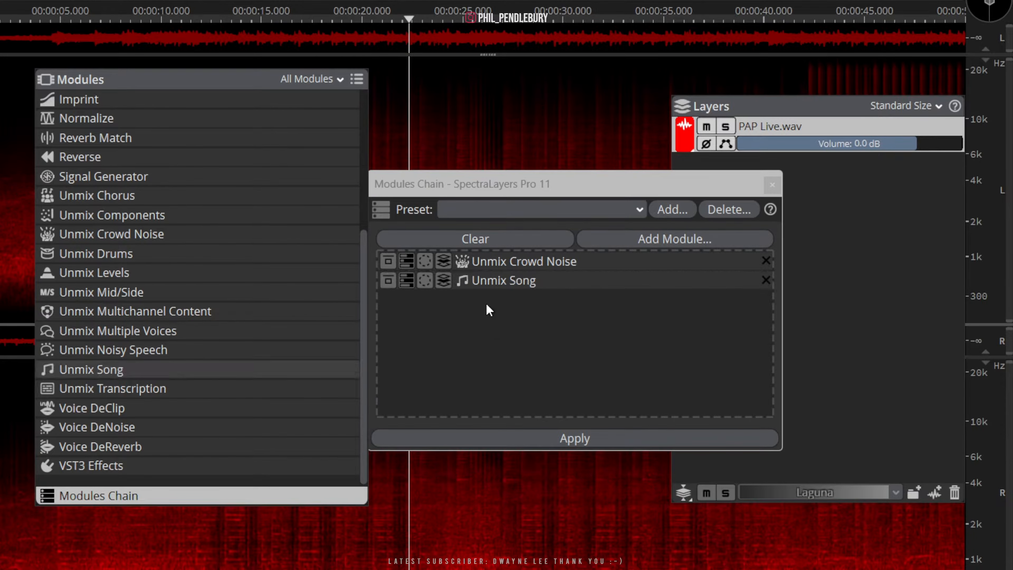
pyautogui.click(407, 284)
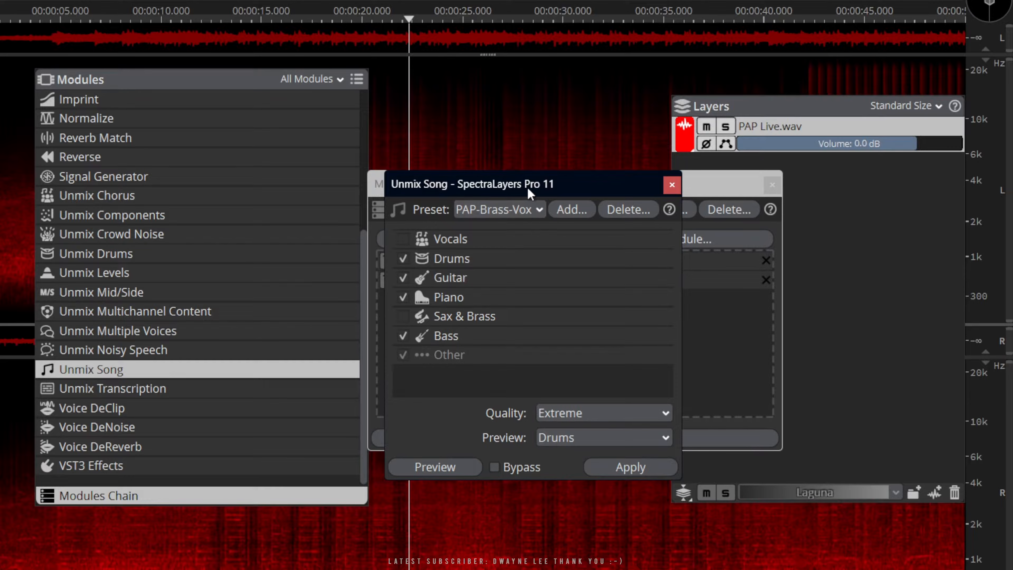
pyautogui.moveTo(531, 192); pyautogui.dragTo(563, 115)
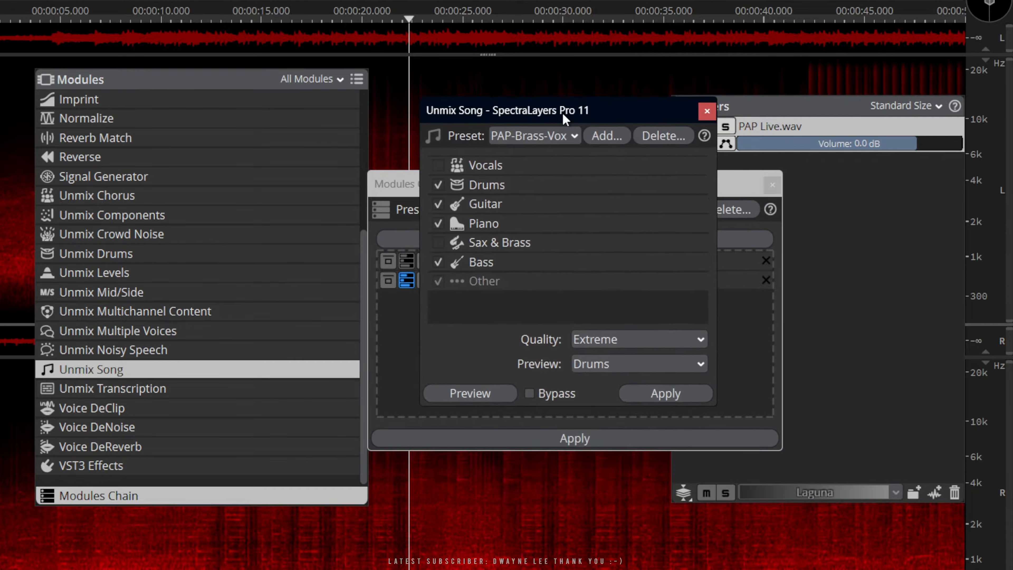
pyautogui.click(573, 139)
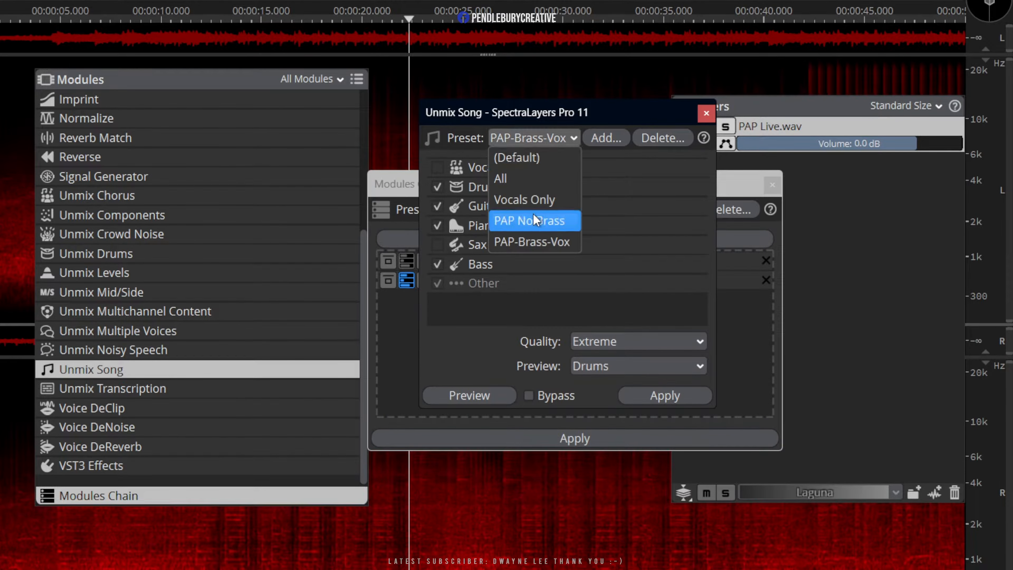
pyautogui.click(534, 242)
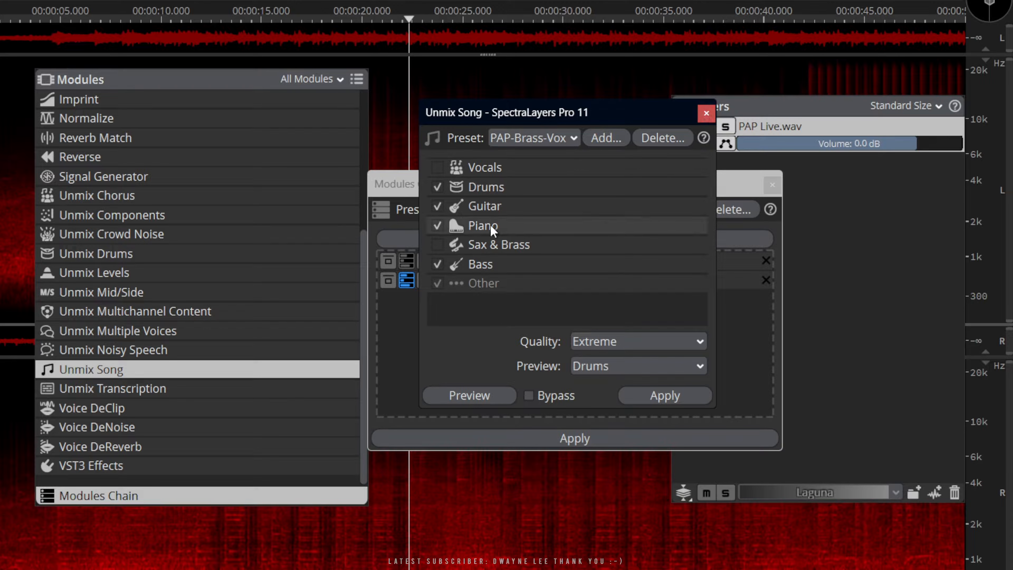
pyautogui.click(706, 113)
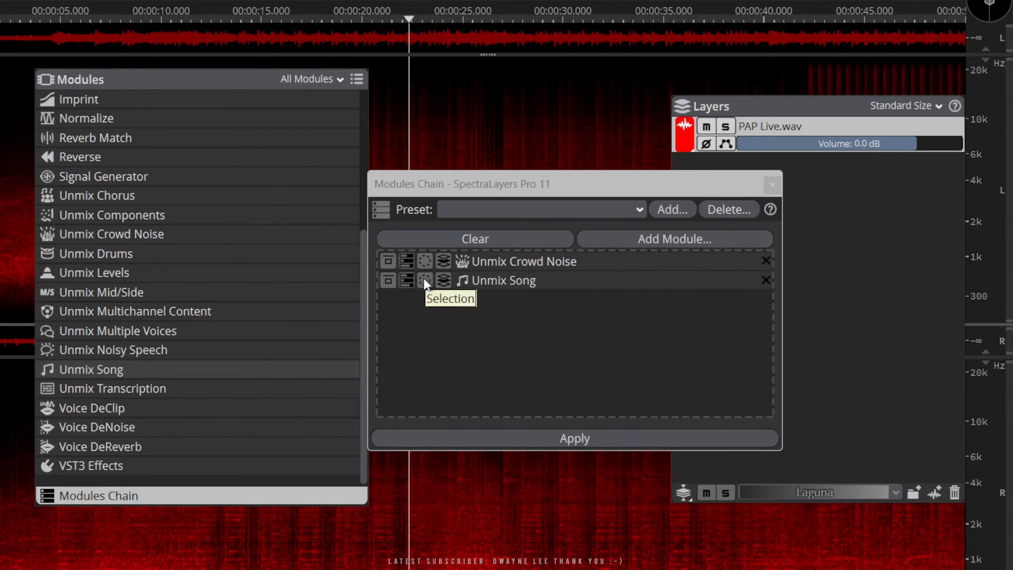
# Set the target layer of the chain's Unmix Song module to Foreground
pyautogui.click(444, 281)
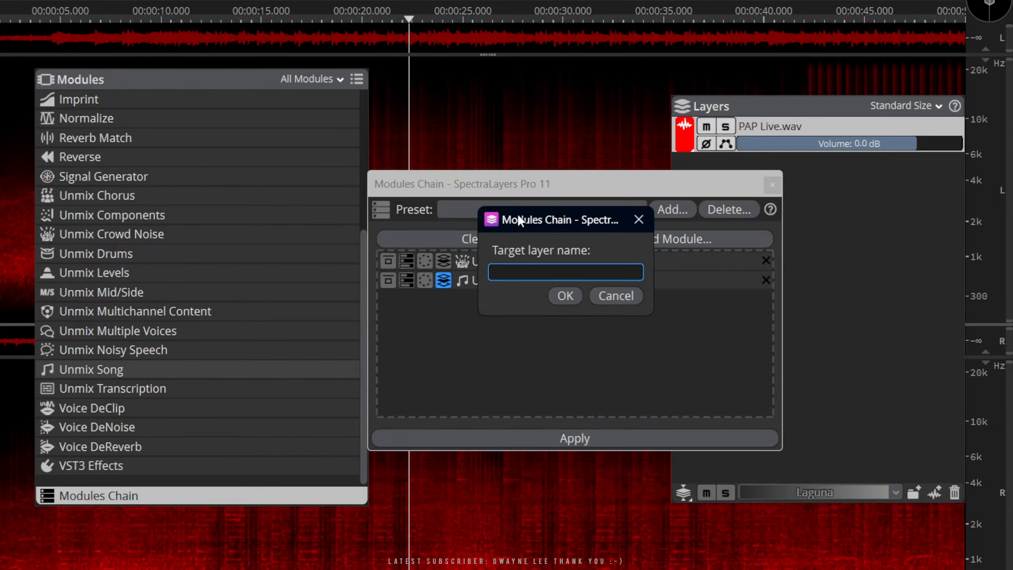
pyautogui.moveTo(518, 214); pyautogui.dragTo(521, 300)
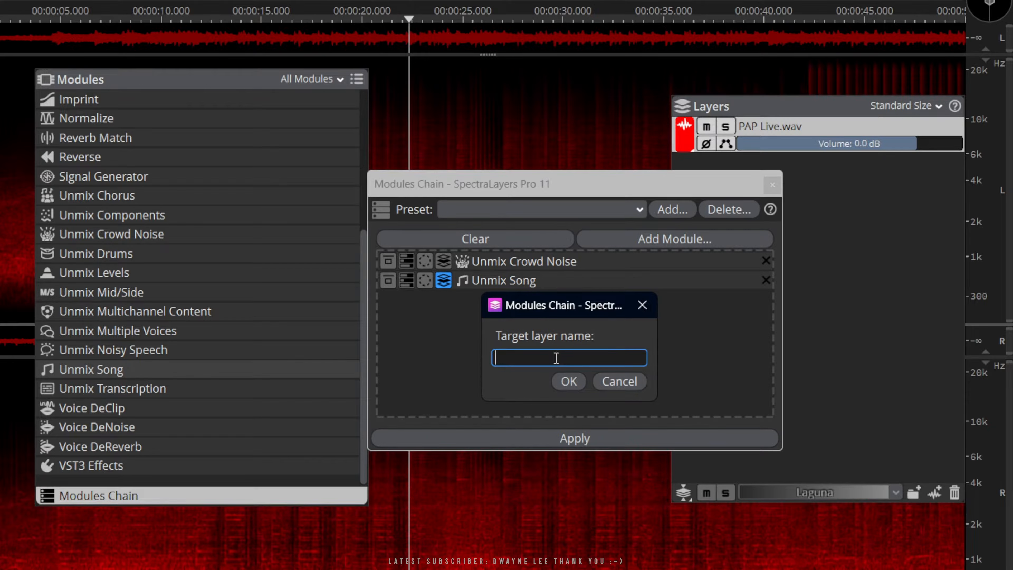
pyautogui.write('Foreground')
pyautogui.click(565, 383)
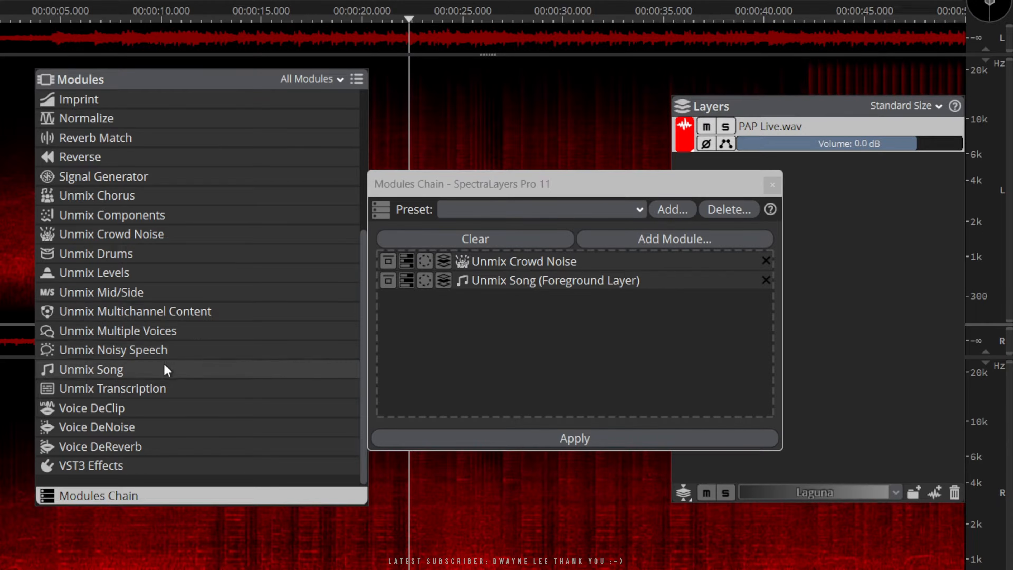
# Add Unmix Drums to the end of the chain and set its target layer to Drums
pyautogui.moveTo(117, 256); pyautogui.dragTo(453, 347)
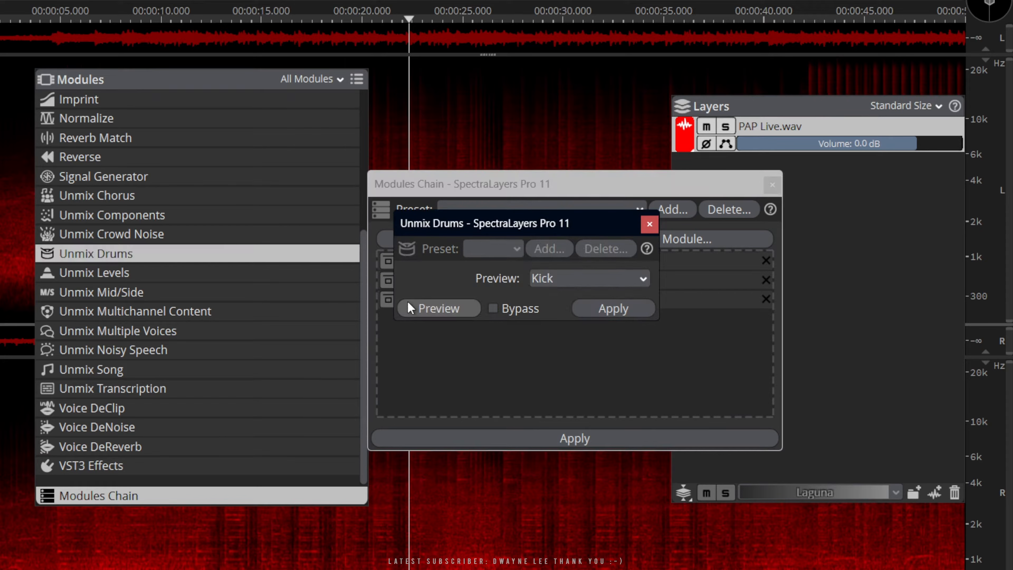
pyautogui.click(649, 225)
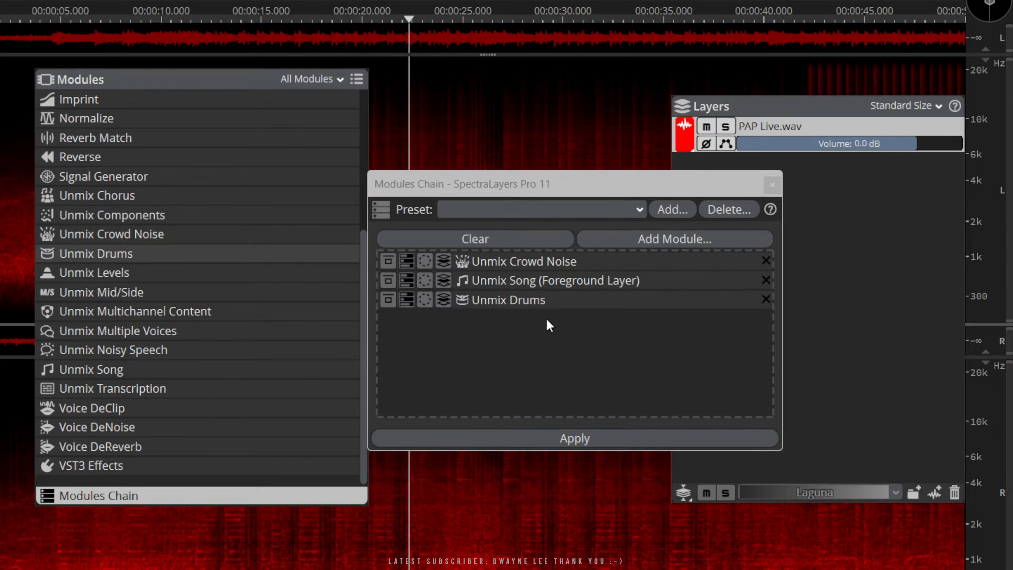
pyautogui.click(443, 300)
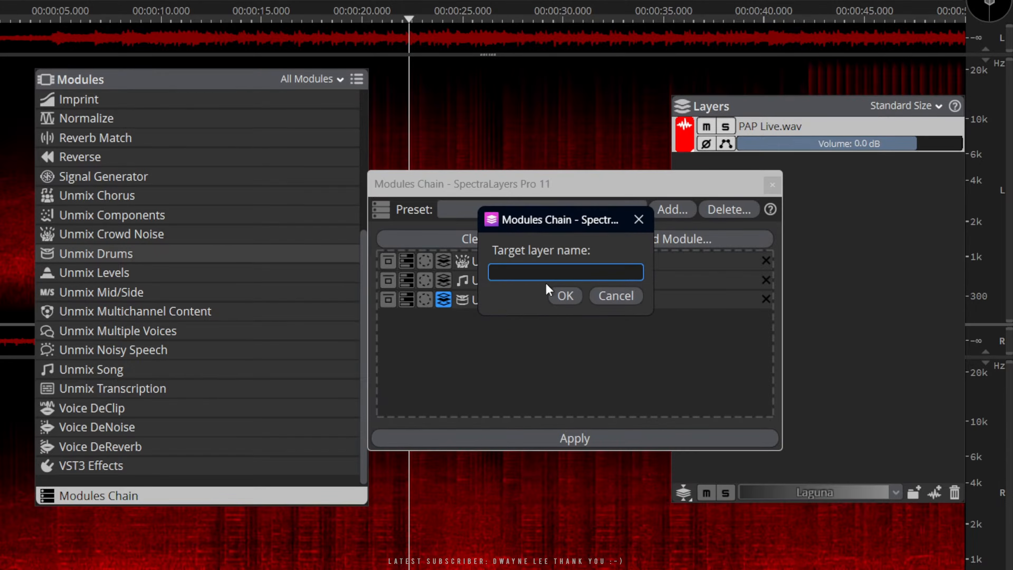
pyautogui.write('Drums')
pyautogui.click(567, 297)
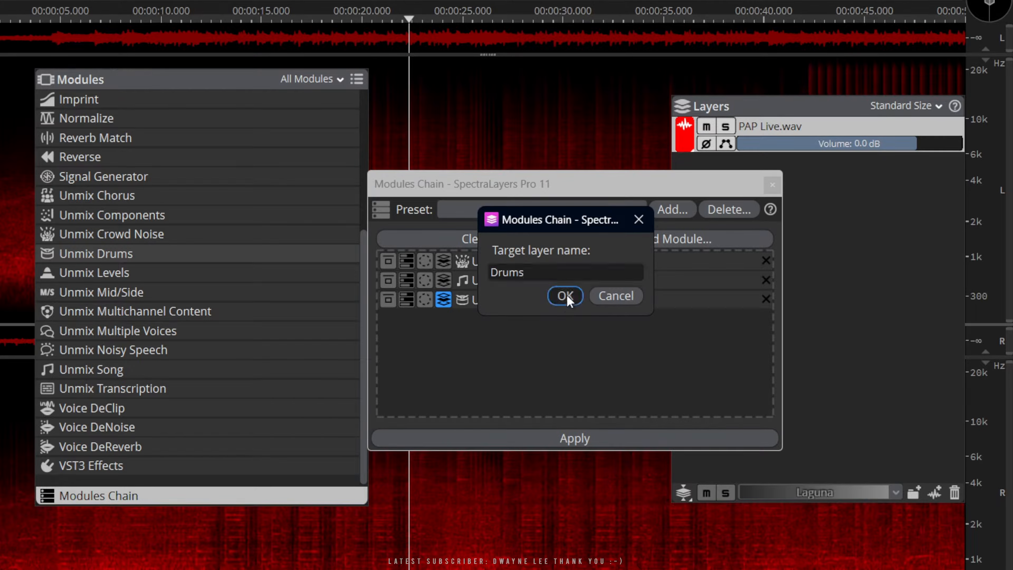
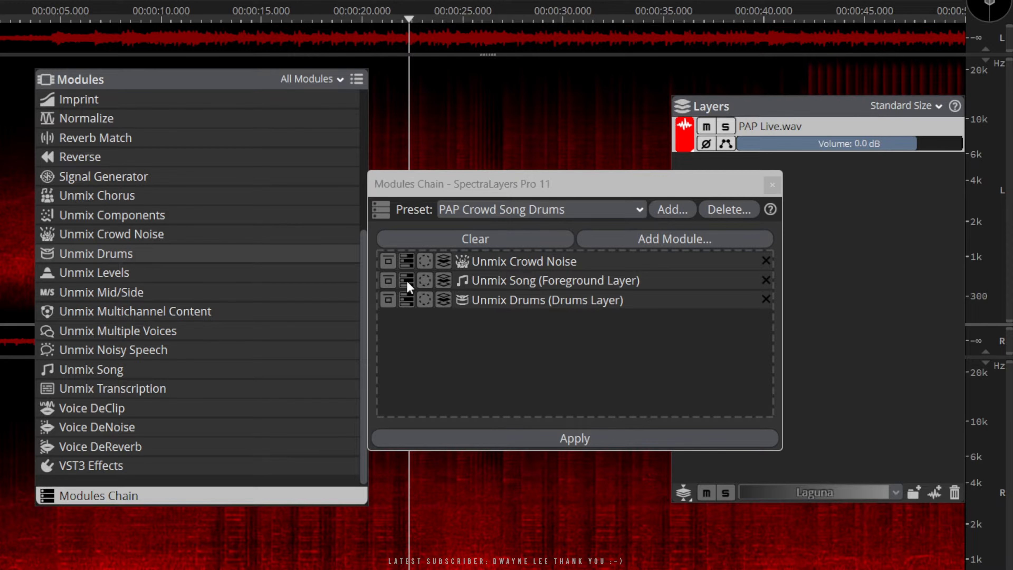
# Check the chain's Unmix Song settings and apply the PAP Crowd Song Drums chain to PAP Live.wav
pyautogui.click(407, 281)
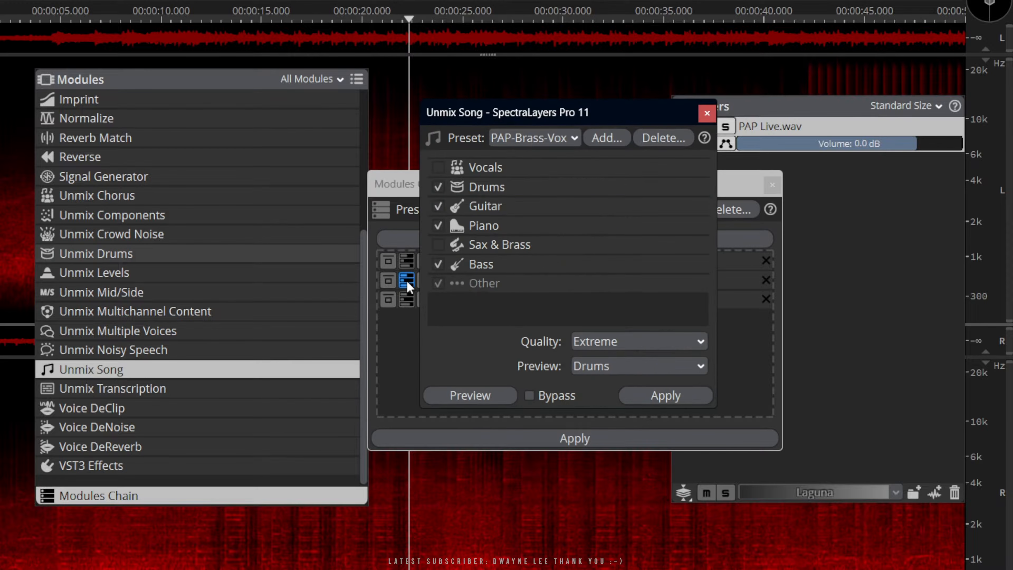
pyautogui.click(704, 116)
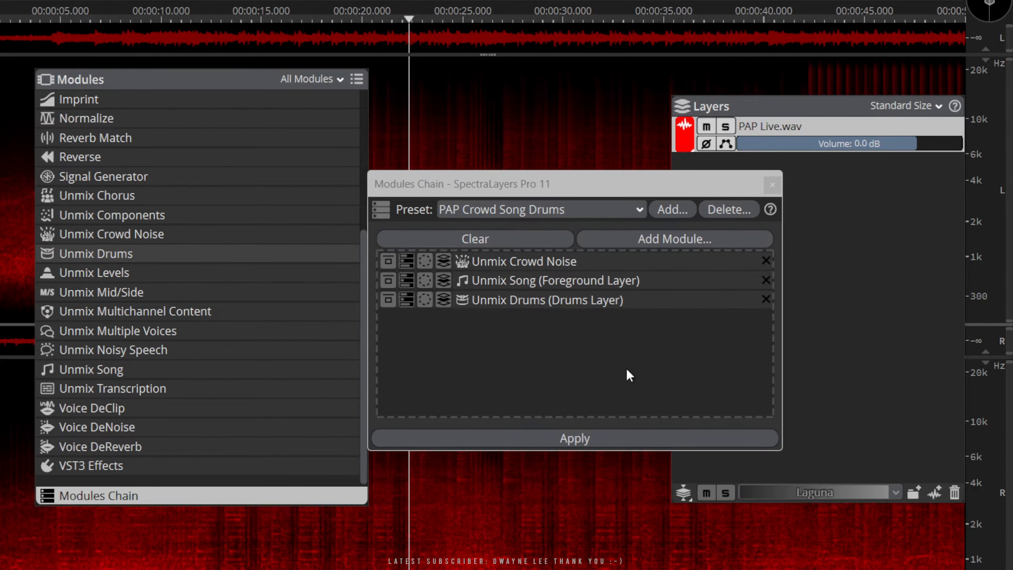
pyautogui.moveTo(226, 81); pyautogui.dragTo(117, 44)
pyautogui.moveTo(752, 111); pyautogui.dragTo(793, 49)
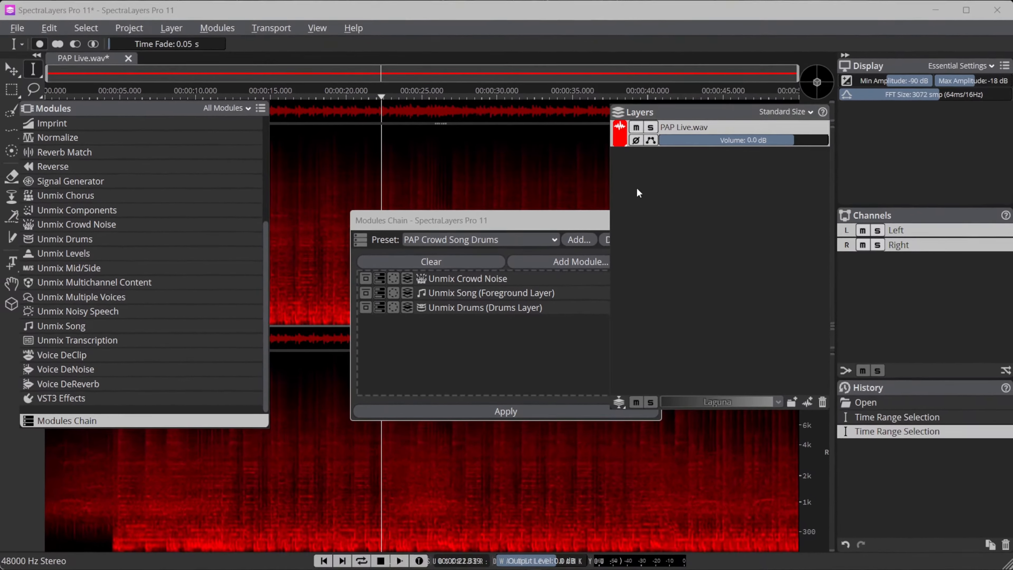
pyautogui.moveTo(516, 221); pyautogui.dragTo(454, 179)
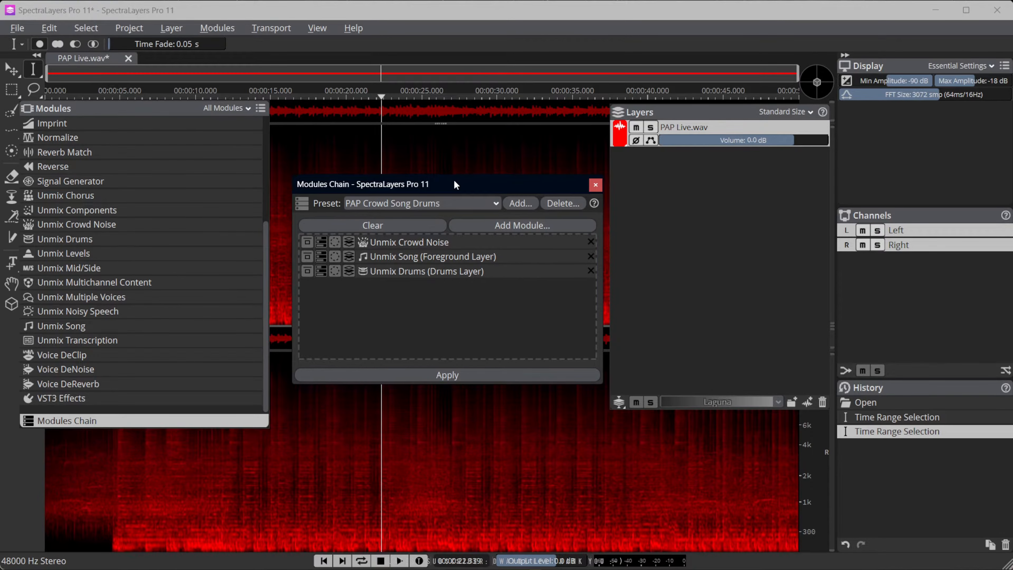
pyautogui.click(449, 373)
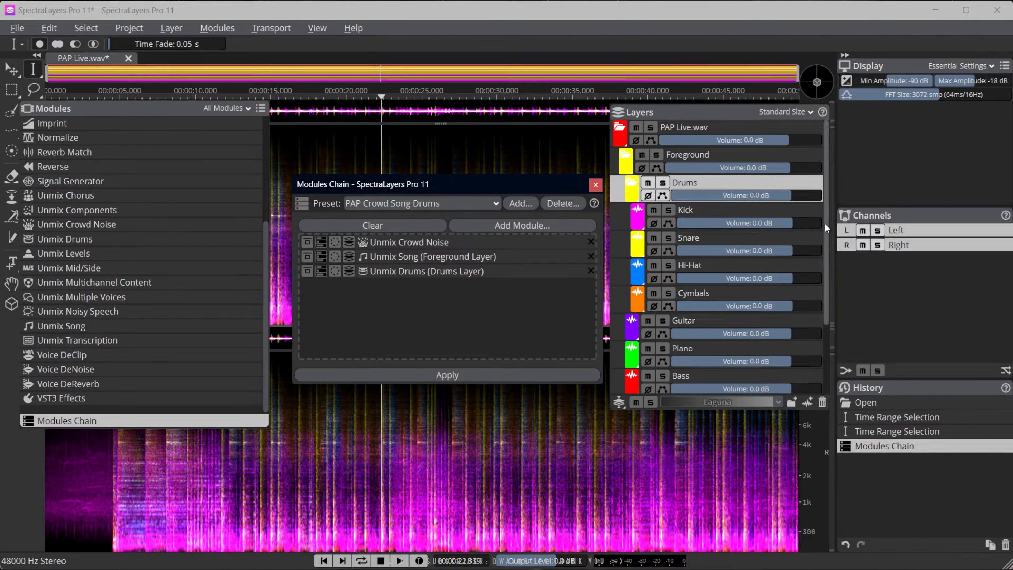
pyautogui.moveTo(830, 225)
pyautogui.mouseDown()
pyautogui.moveTo(831, 330)
pyautogui.moveTo(825, 223)
pyautogui.mouseUp()
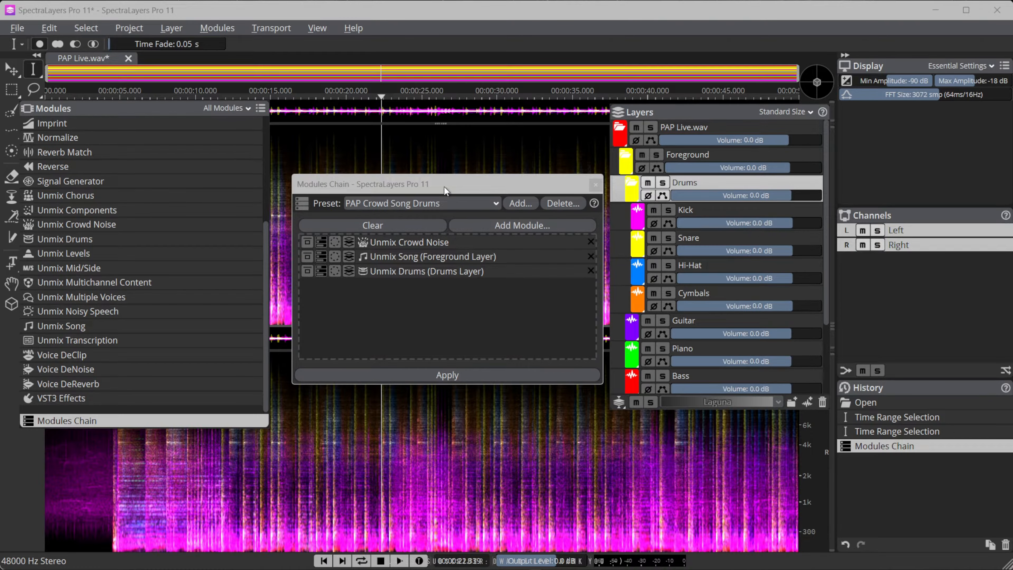
pyautogui.moveTo(437, 180); pyautogui.dragTo(431, 178)
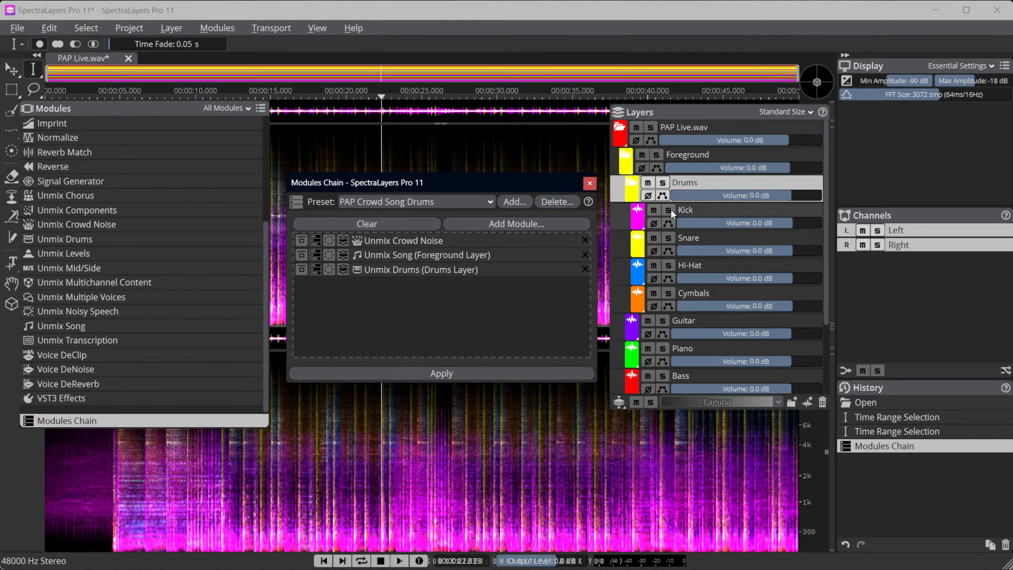
# Solo the Snare, Hi-Hat and Cymbals layers and play them from about 10 seconds
pyautogui.click(668, 240)
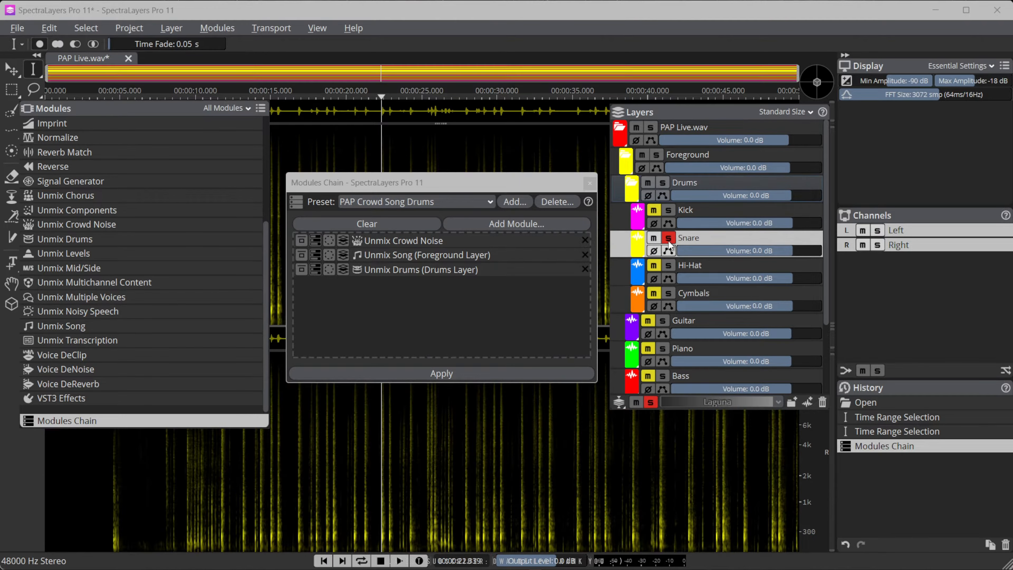
pyautogui.click(668, 265)
pyautogui.click(669, 293)
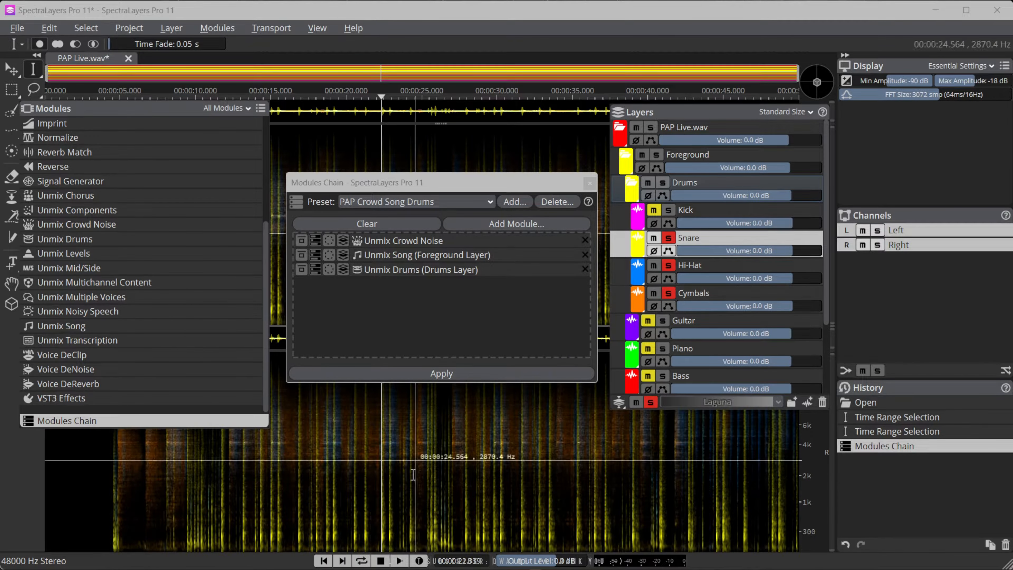
pyautogui.click(185, 493)
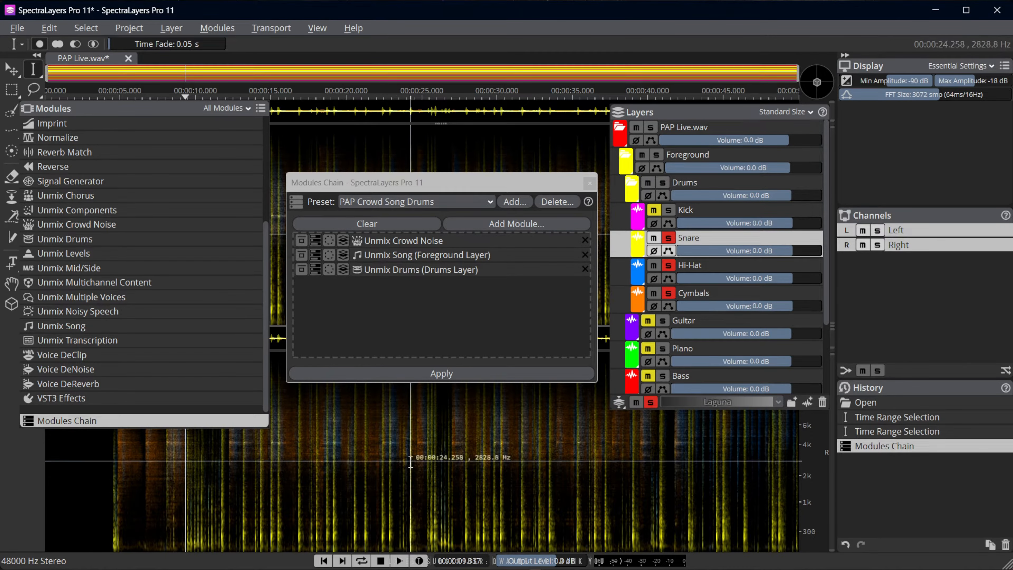
pyautogui.press('space')
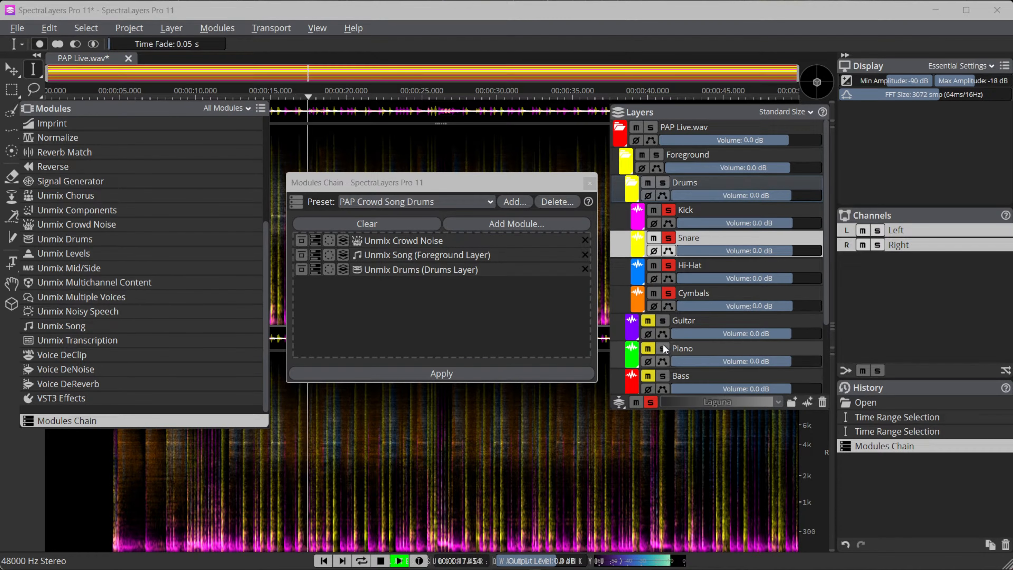
# Add Bass to the soloed layers, briefly solo Crowd during playback as well, and stop
pyautogui.click(666, 376)
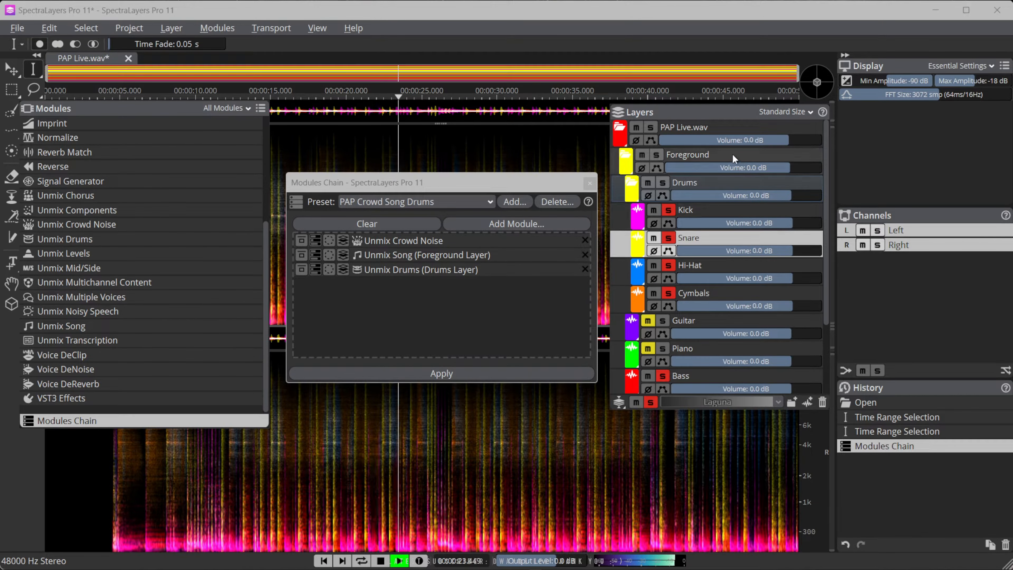
pyautogui.scroll(-3, 759, 262)
pyautogui.click(655, 349)
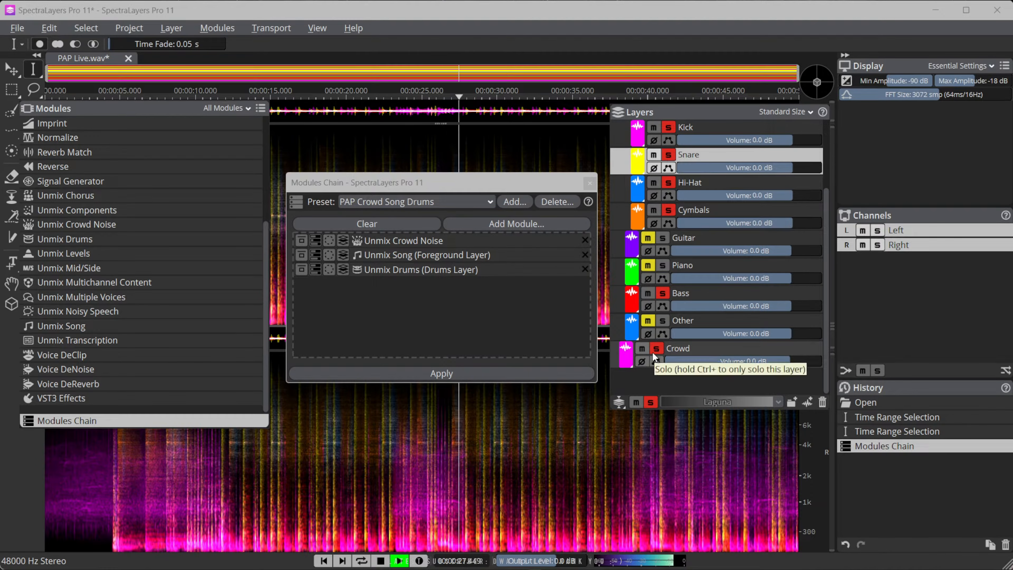
pyautogui.click(657, 349)
pyautogui.press('space')
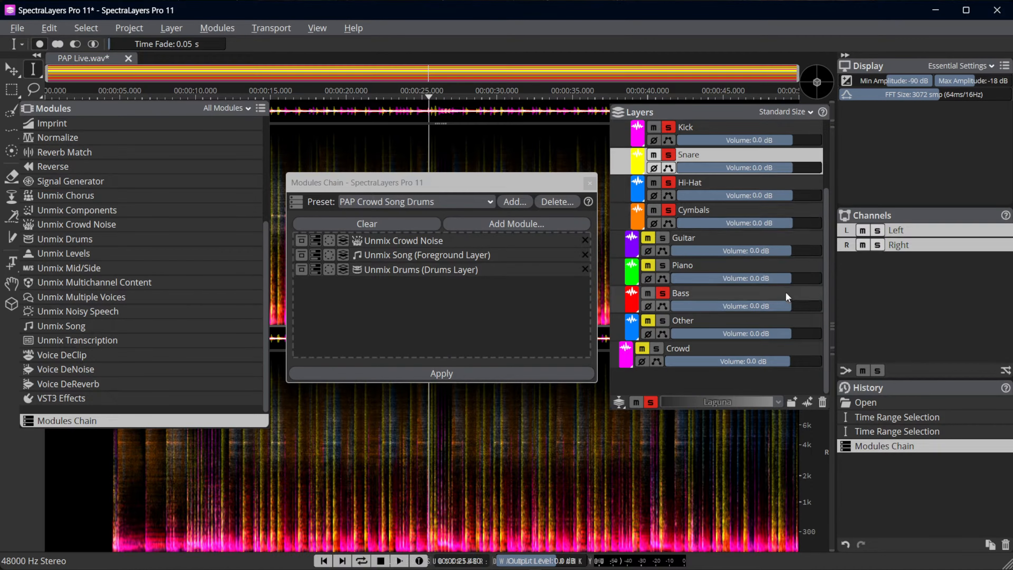
pyautogui.scroll(3, 767, 287)
pyautogui.scroll(-3, 767, 286)
pyautogui.scroll(3, 758, 315)
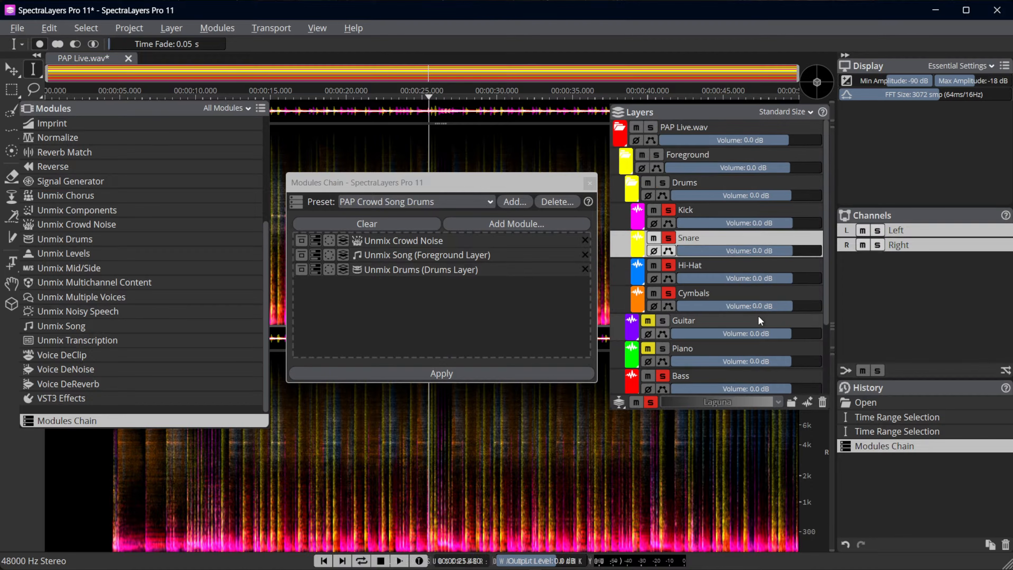
pyautogui.scroll(-3, 758, 315)
pyautogui.scroll(3, 758, 316)
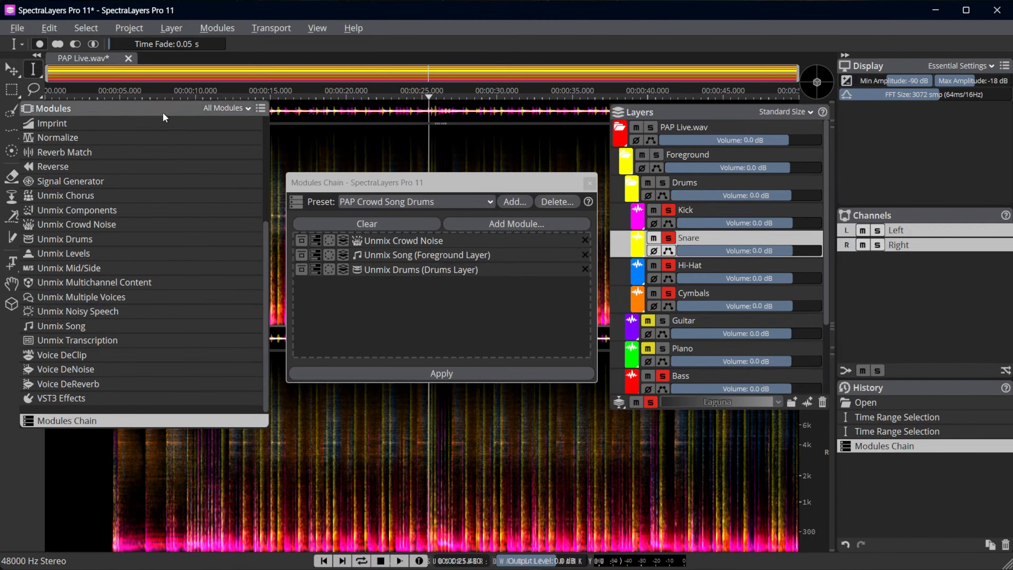
# Close the PAP Live.wav project without saving it
pyautogui.moveTo(165, 111)
pyautogui.mouseDown()
pyautogui.moveTo(183, 115)
pyautogui.moveTo(160, 126)
pyautogui.mouseUp()
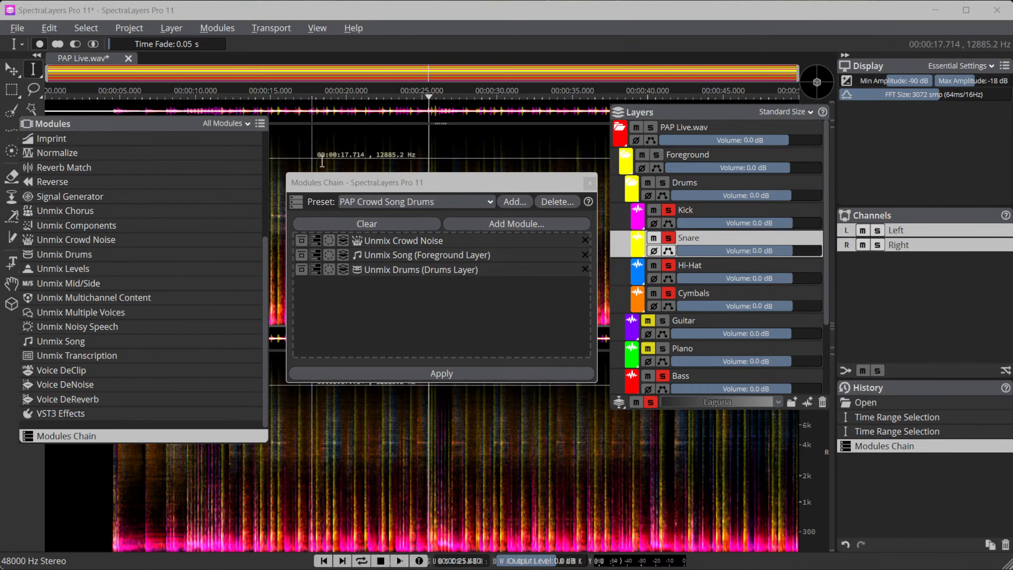
pyautogui.moveTo(381, 184); pyautogui.dragTo(391, 202)
pyautogui.moveTo(738, 115); pyautogui.dragTo(747, 134)
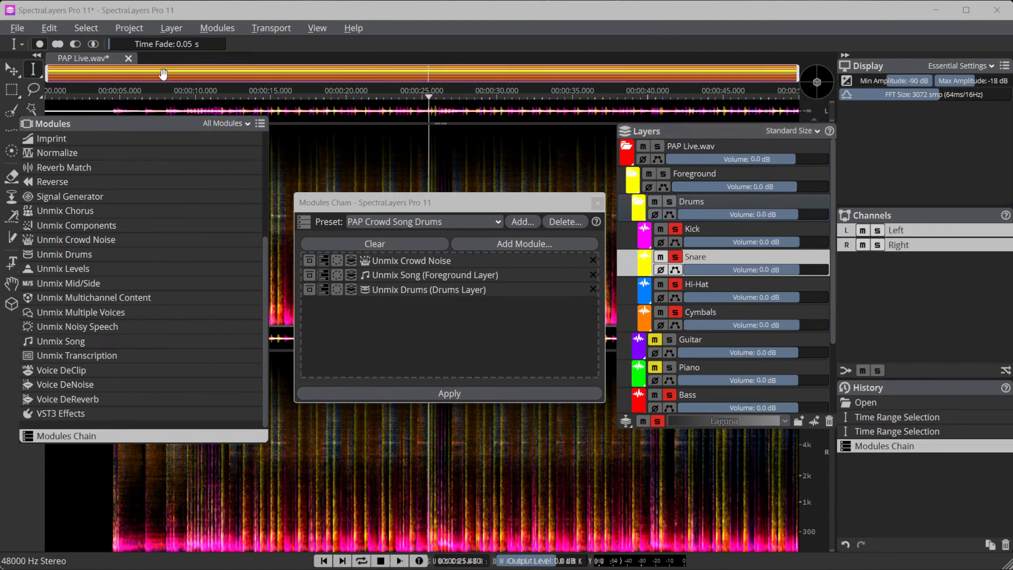
pyautogui.click(127, 59)
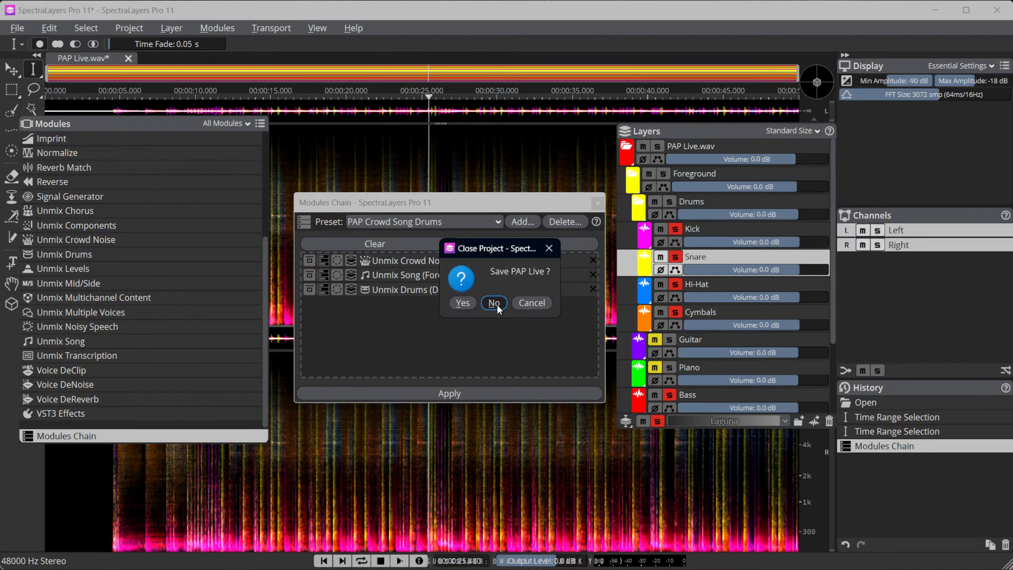
pyautogui.click(497, 308)
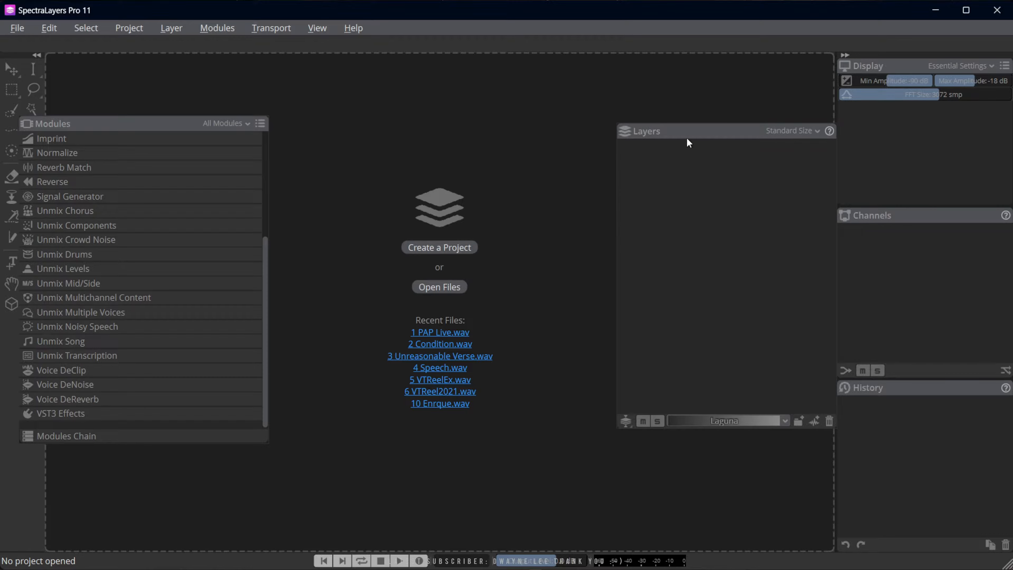
# Open the recent file Condition.wav and play it from the start
pyautogui.moveTo(687, 139); pyautogui.dragTo(782, 158)
pyautogui.moveTo(131, 128); pyautogui.dragTo(154, 141)
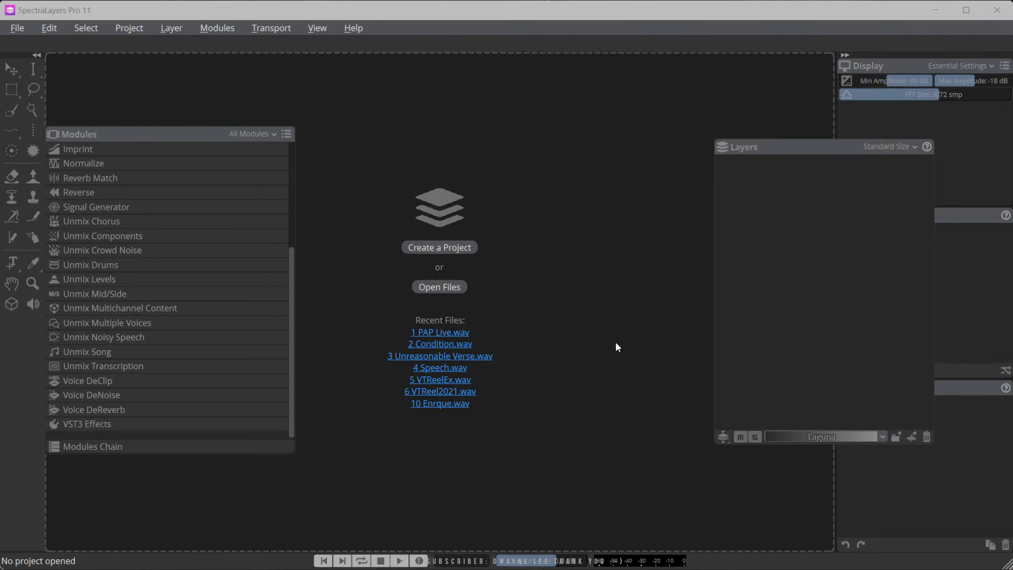
pyautogui.click(533, 387)
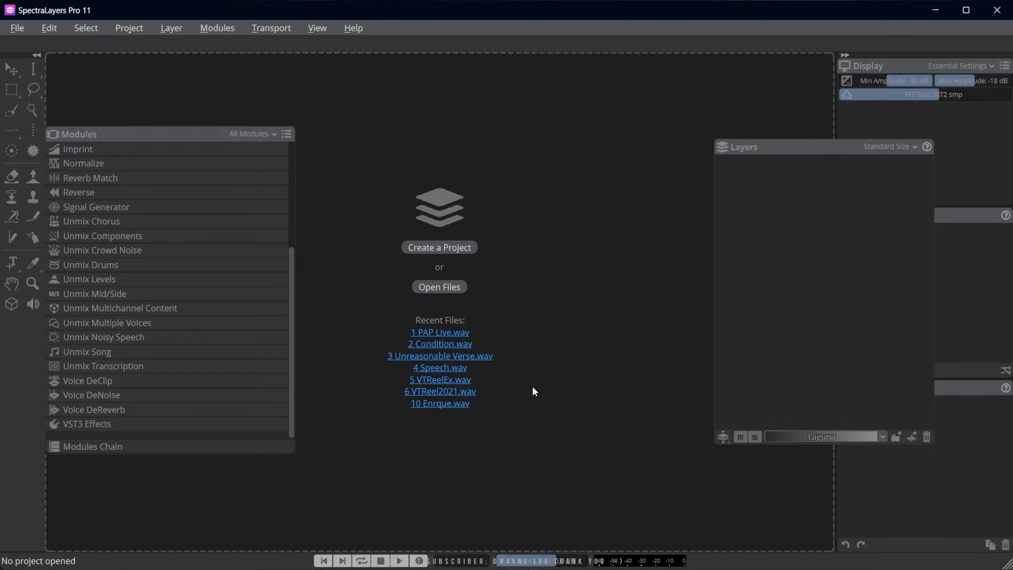
pyautogui.click(451, 345)
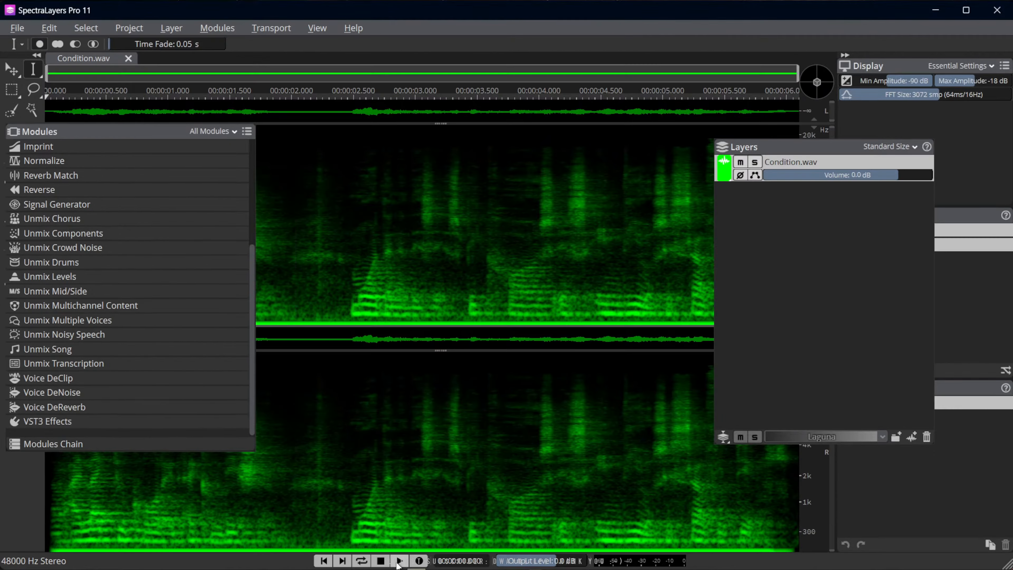
pyautogui.click(399, 561)
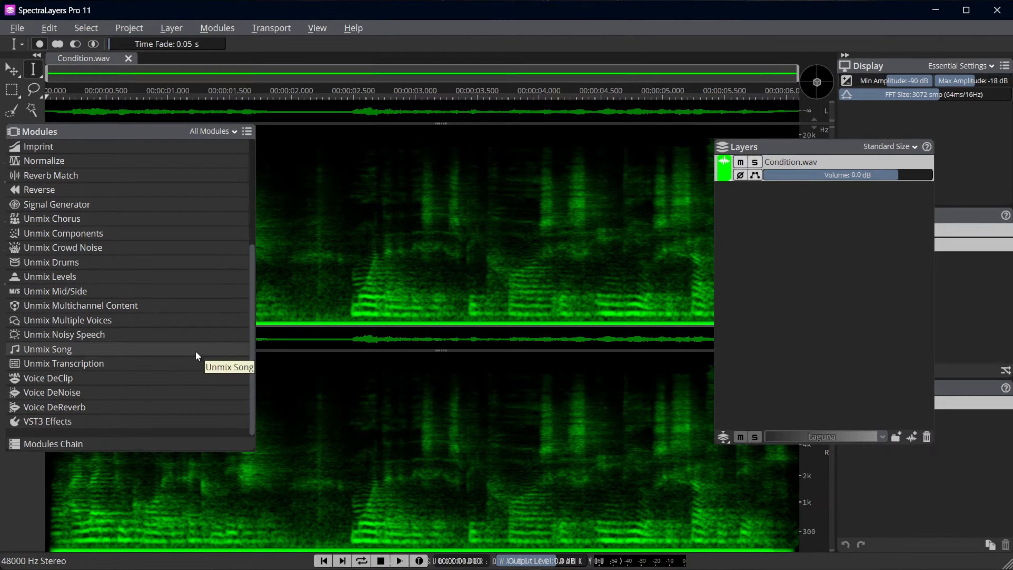
# Open Voice DeReverb for Condition.wav, choose the PAP 80% preset and preview the result
pyautogui.click(84, 406)
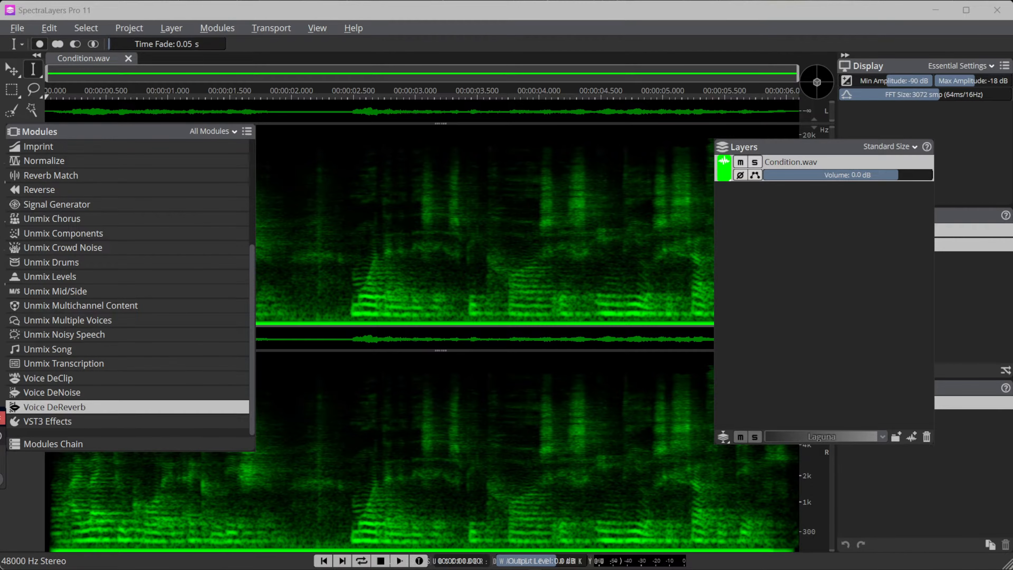
pyautogui.moveTo(398, 335); pyautogui.dragTo(482, 241)
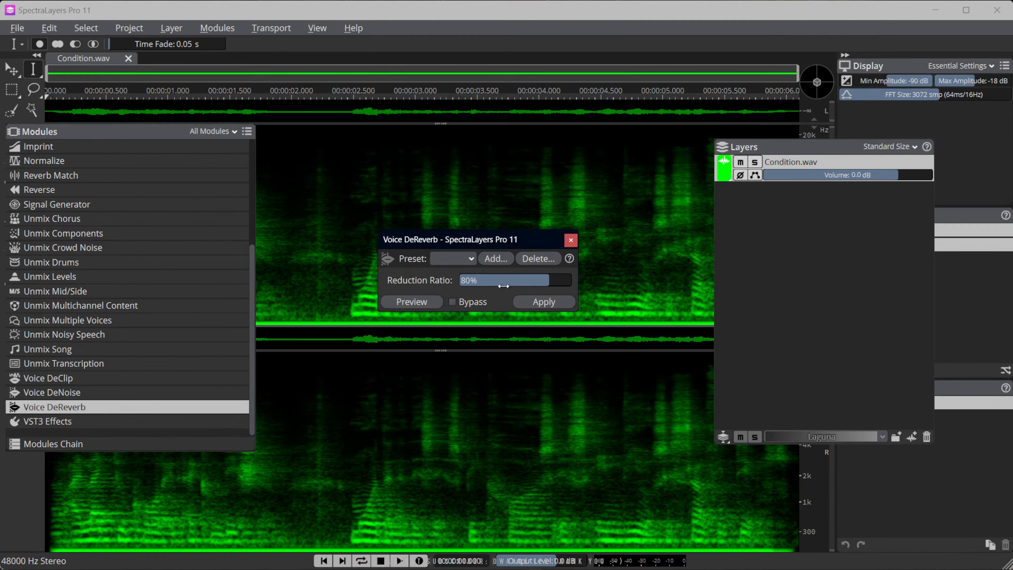
pyautogui.click(471, 260)
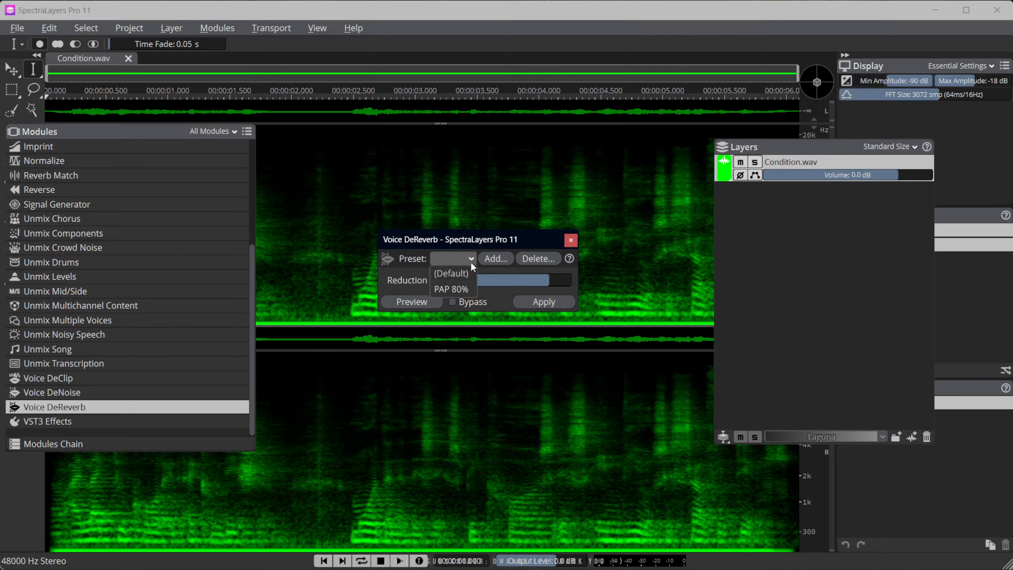
pyautogui.click(452, 290)
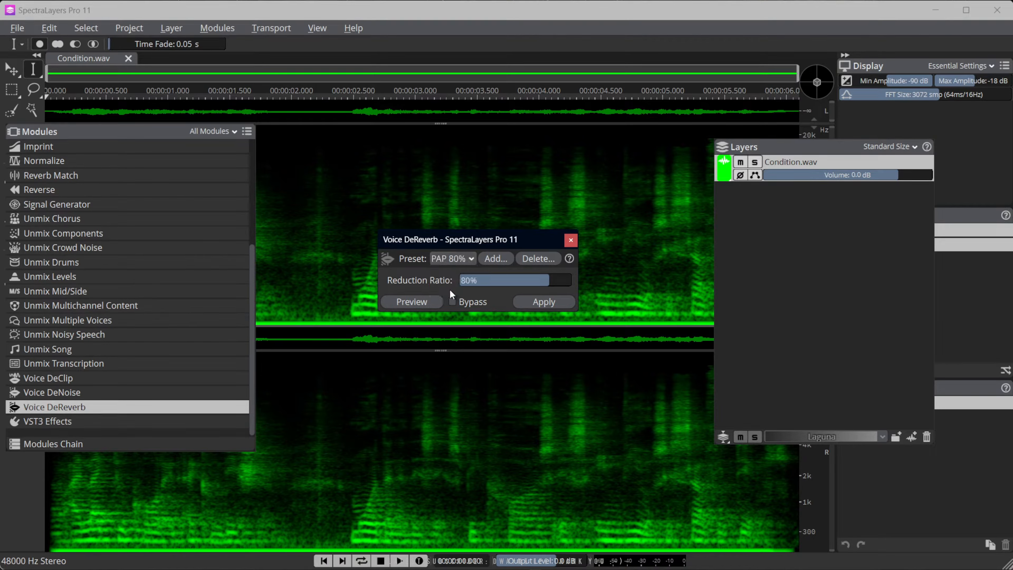
pyautogui.click(415, 301)
# Set Voice DeReverb's reduction ratio to 100%, preview it and apply it to Condition.wav
pyautogui.moveTo(546, 279); pyautogui.dragTo(598, 281)
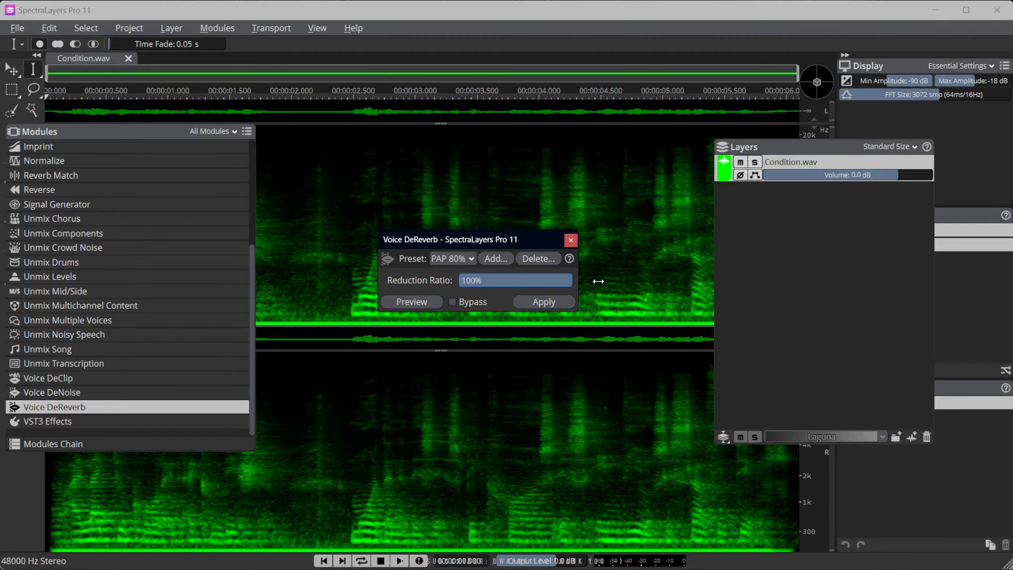
pyautogui.click(421, 303)
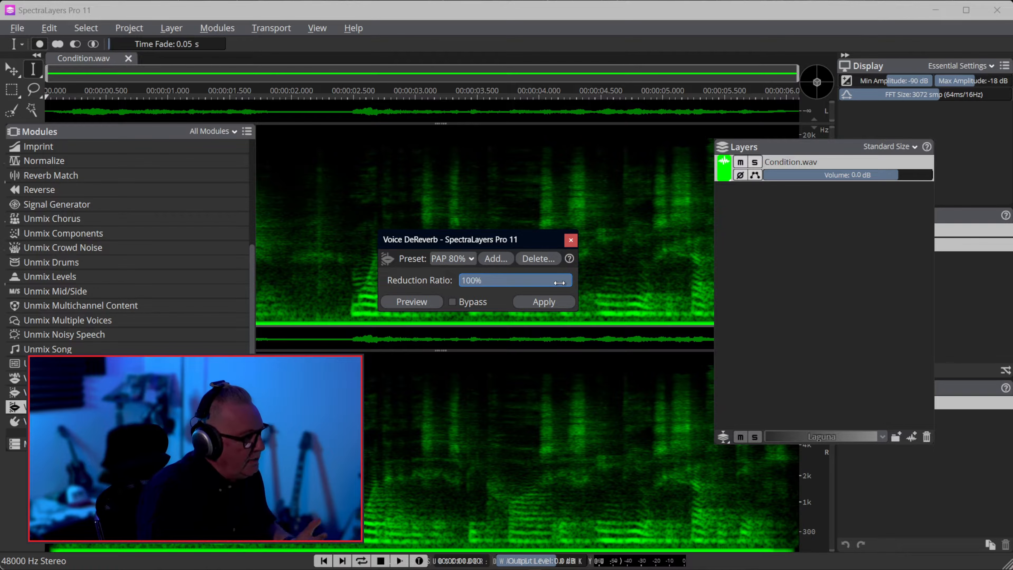
pyautogui.click(544, 301)
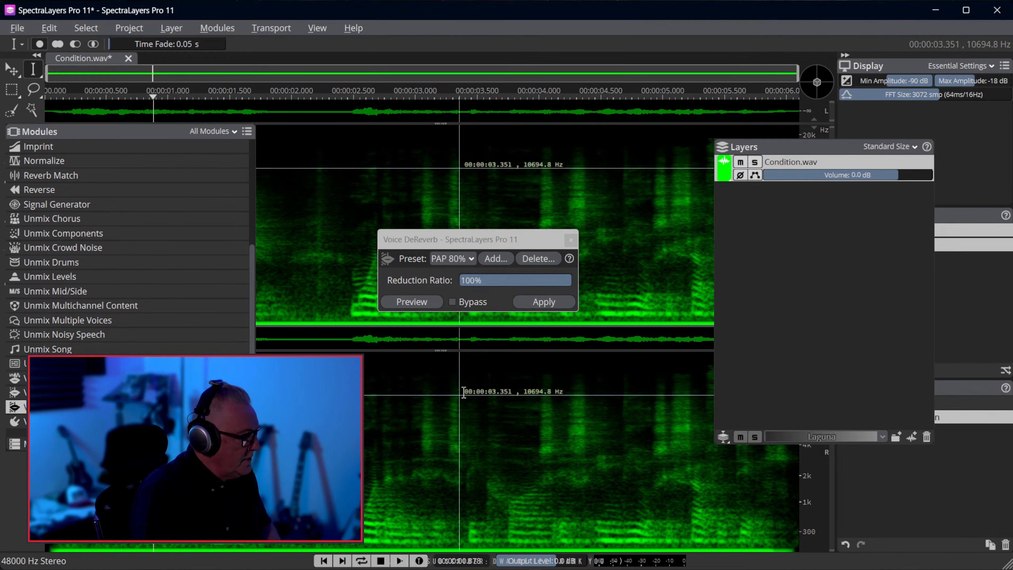
# Play Condition.wav and preview Voice DeReverb at 100% repeatedly to judge the remaining reverb
pyautogui.press('space')
pyautogui.click(417, 306)
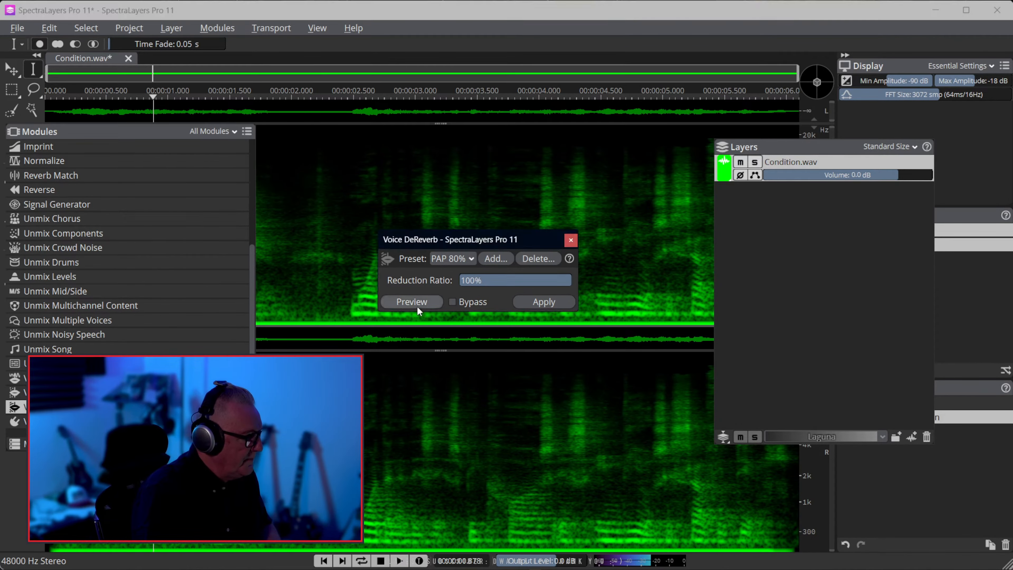
pyautogui.click(417, 306)
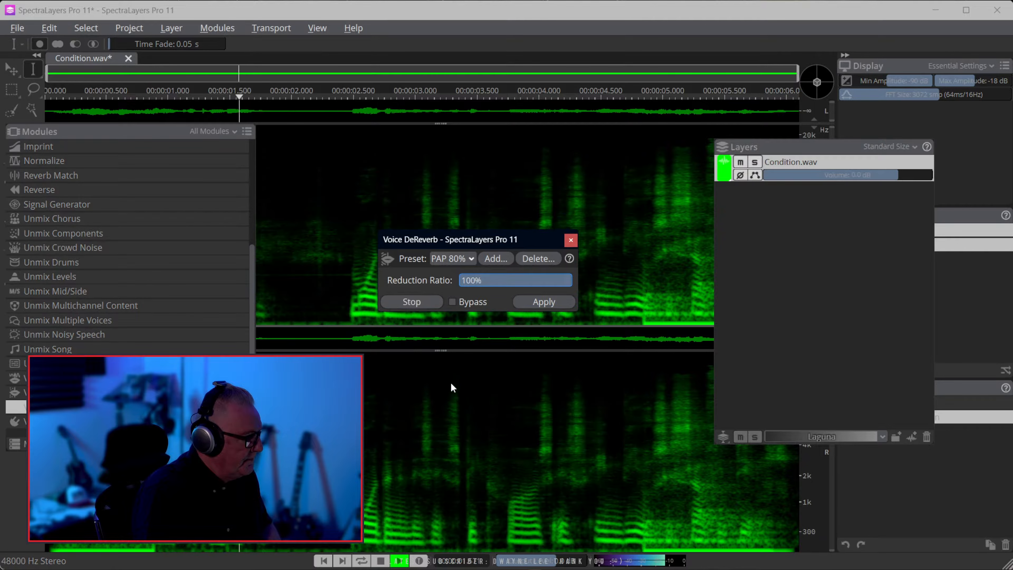
pyautogui.click(411, 303)
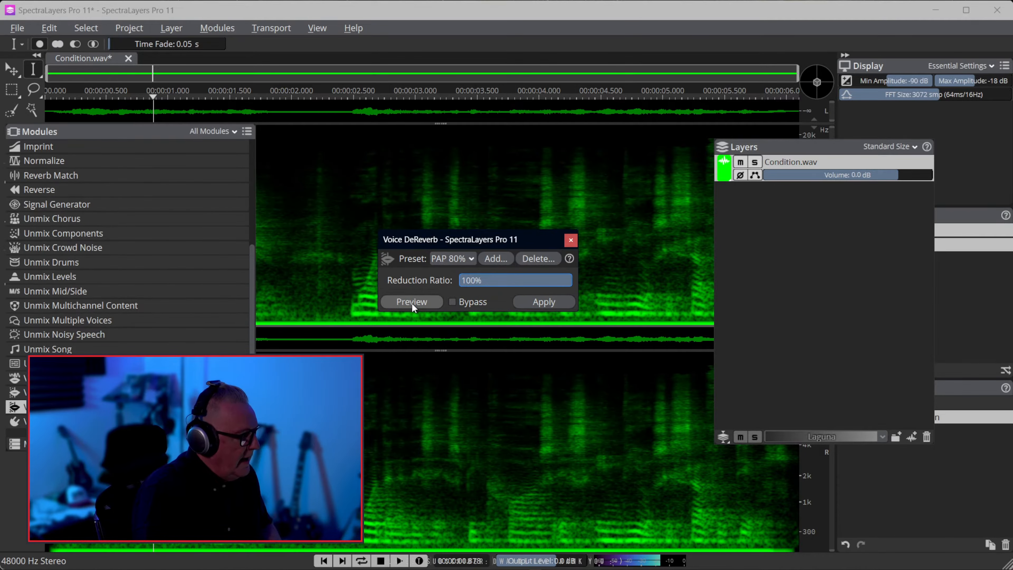
pyautogui.click(411, 303)
pyautogui.click(422, 304)
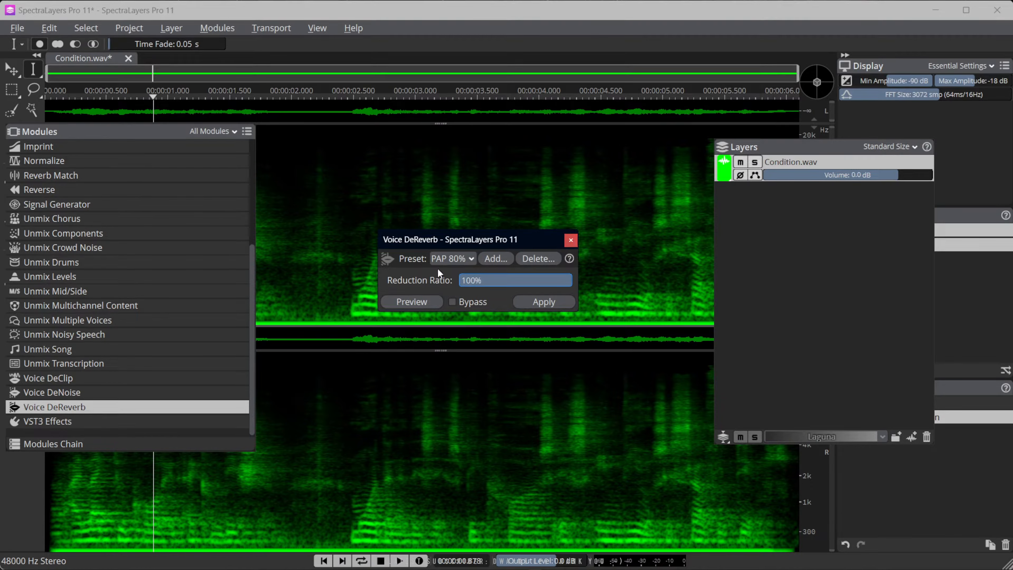
# Set Voice DeReverb back to the PAP 80% preset and close the module without applying it
pyautogui.click(464, 257)
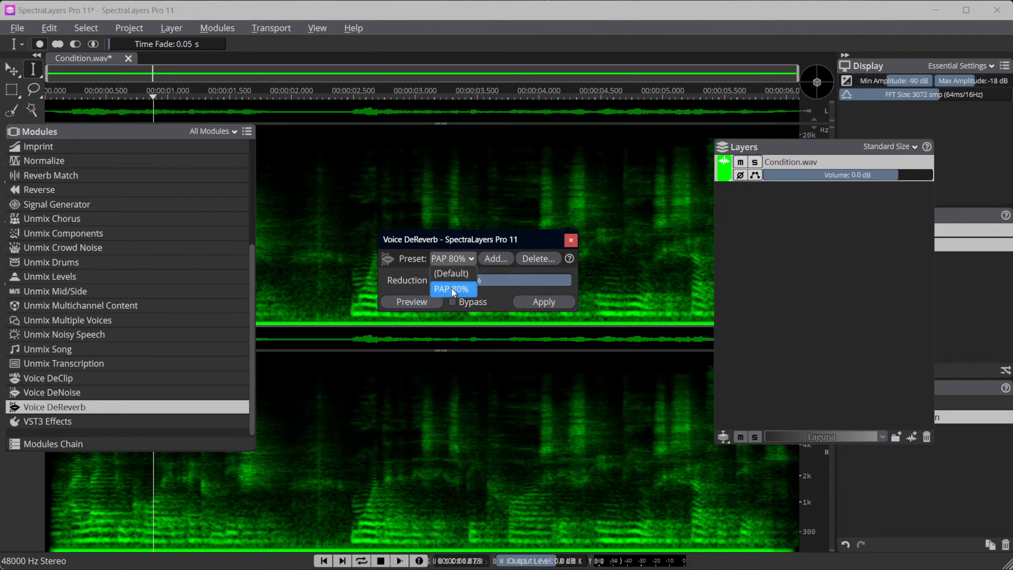
pyautogui.click(455, 287)
pyautogui.click(463, 259)
pyautogui.click(445, 274)
pyautogui.click(447, 257)
pyautogui.click(444, 291)
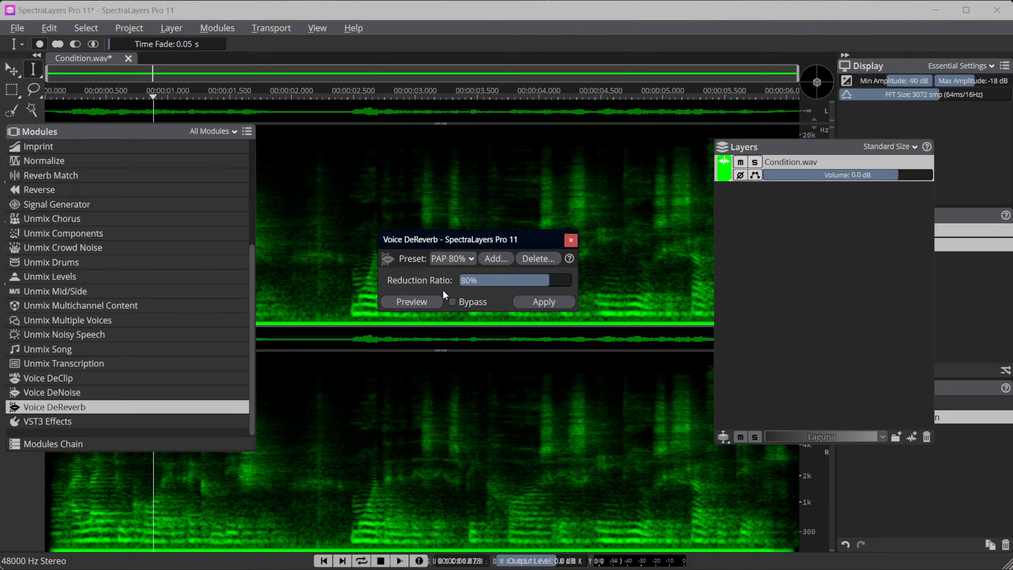
pyautogui.click(572, 239)
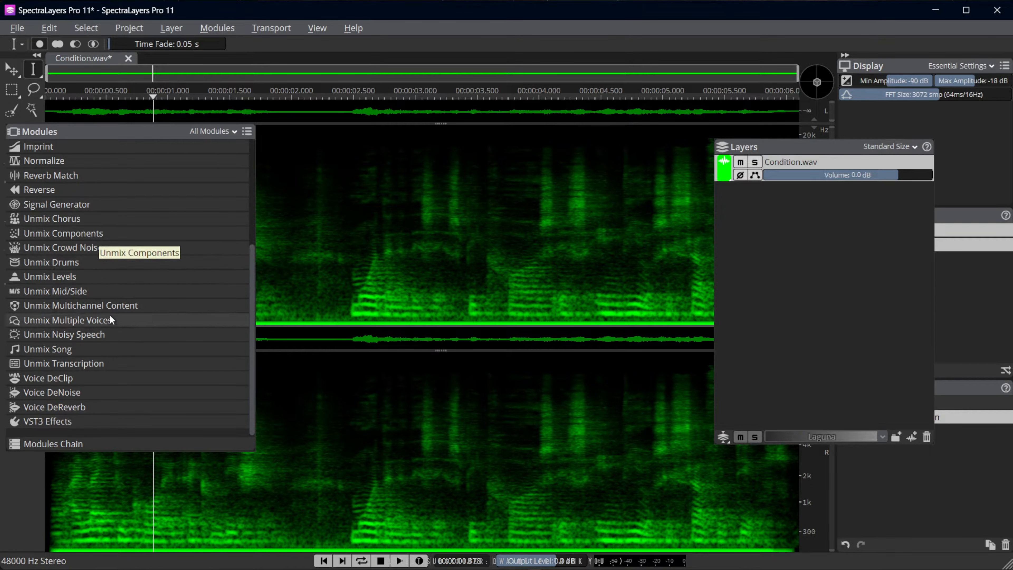
# Open Voice DeNoise for Condition.wav, preview its effect and choose the PAP Strong 90% preset
pyautogui.click(75, 392)
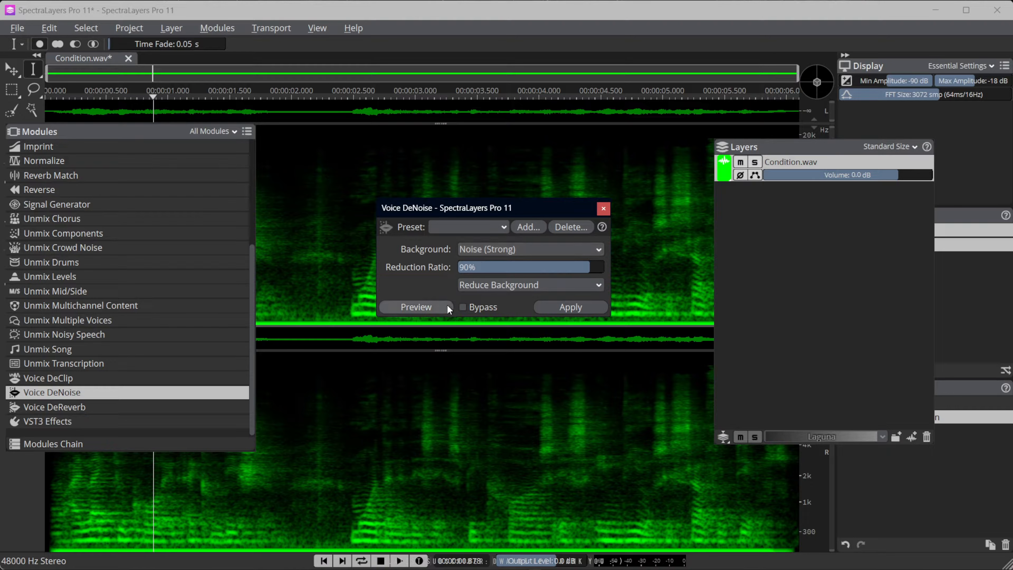
pyautogui.click(431, 309)
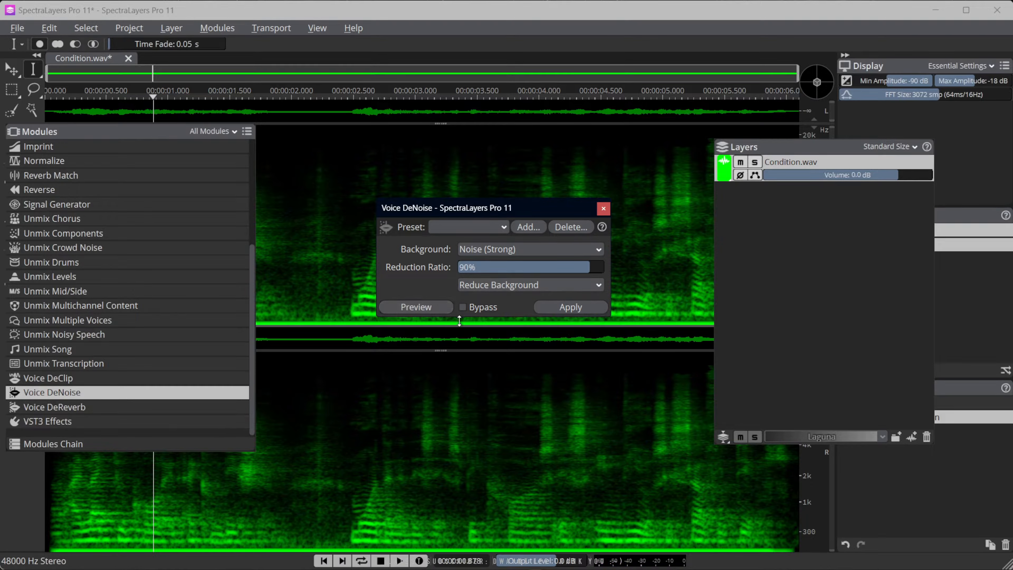
pyautogui.click(495, 226)
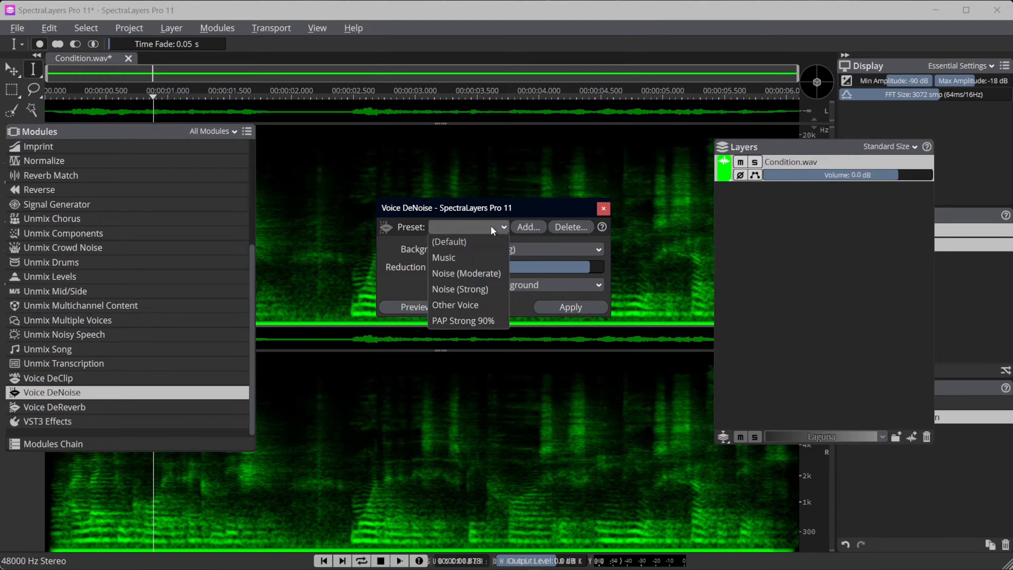
pyautogui.click(461, 320)
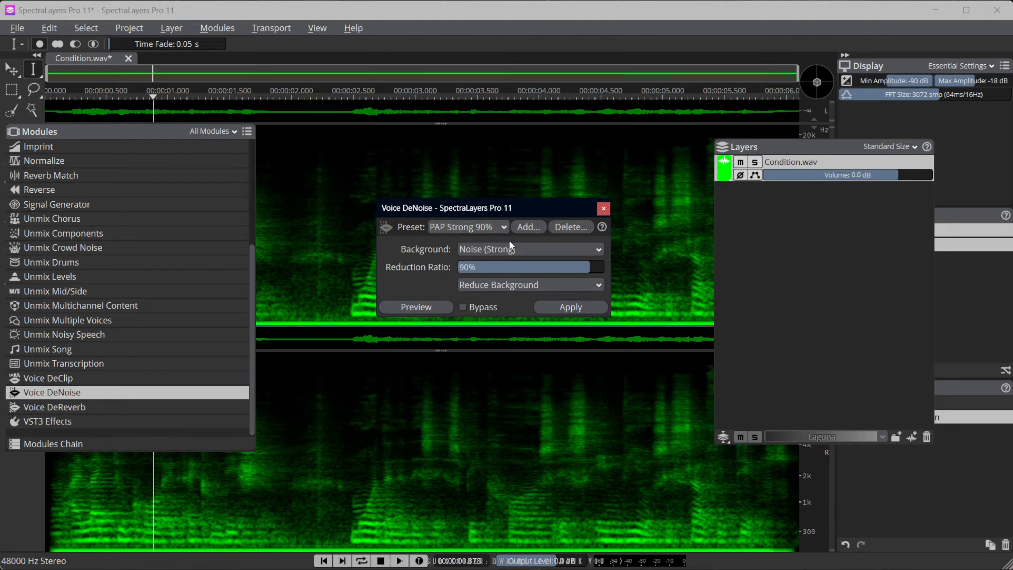
# Switch Voice DeNoise to Reduce Signal and preview only the background noise it would remove
pyautogui.click(482, 285)
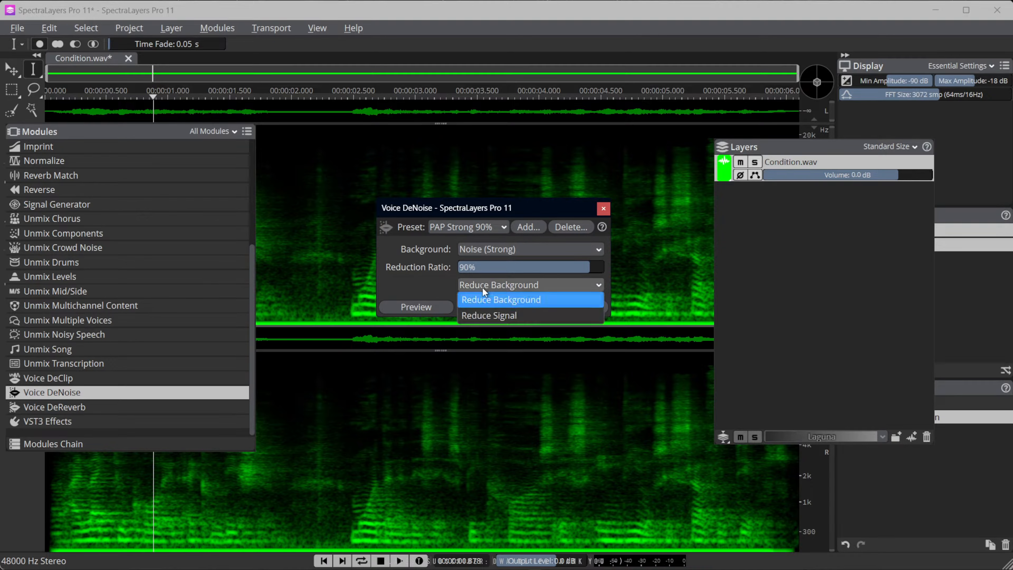
pyautogui.click(485, 314)
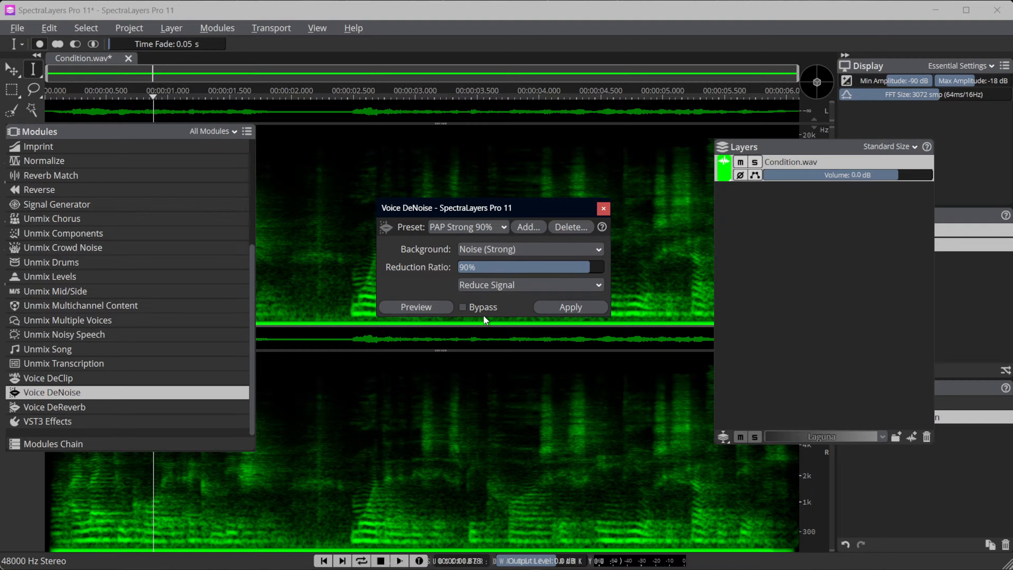
pyautogui.click(421, 307)
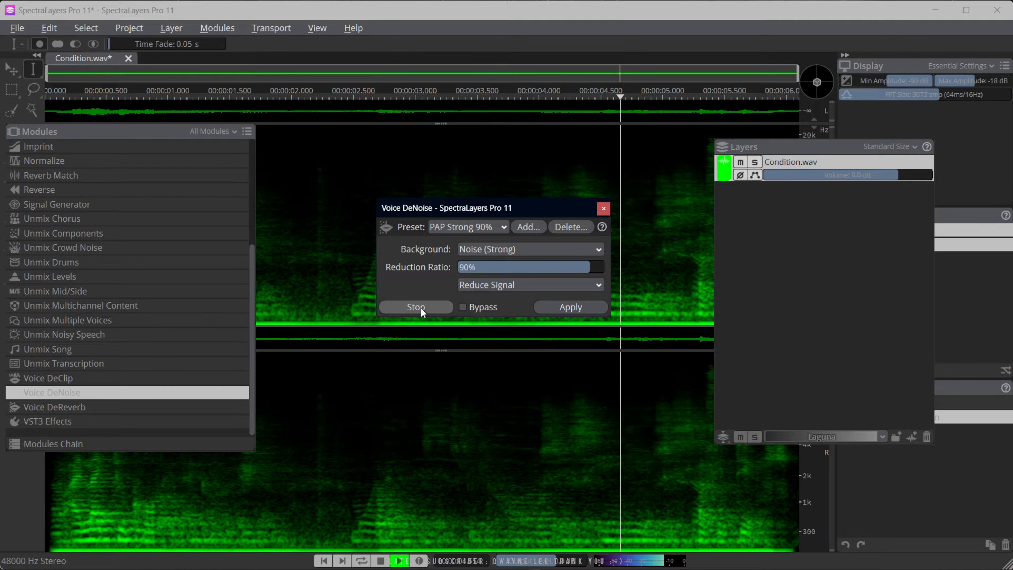
pyautogui.click(421, 307)
# Set Voice DeNoise to Reduce Background and apply it to Condition.wav
pyautogui.click(489, 287)
pyautogui.click(485, 300)
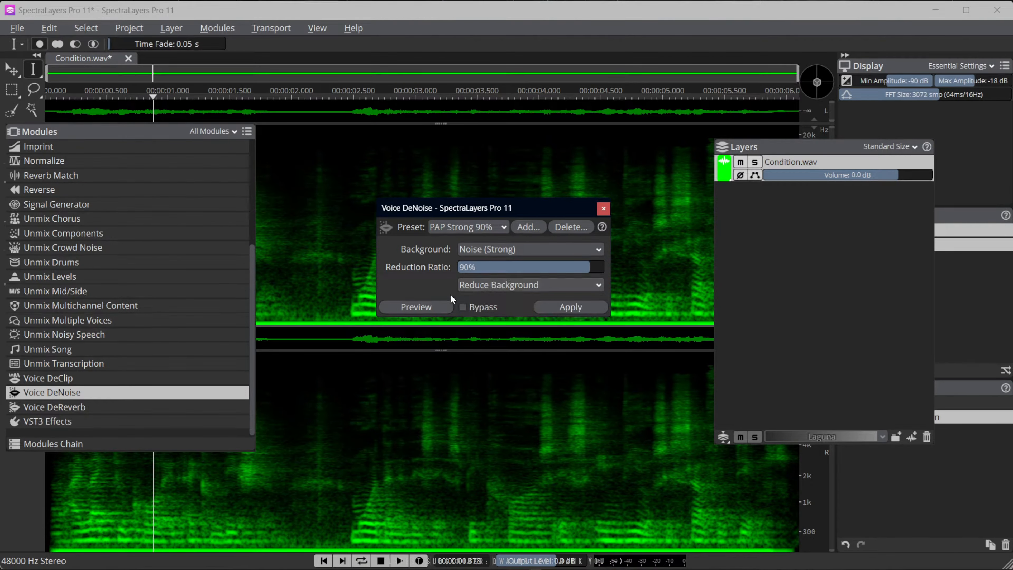
pyautogui.click(579, 306)
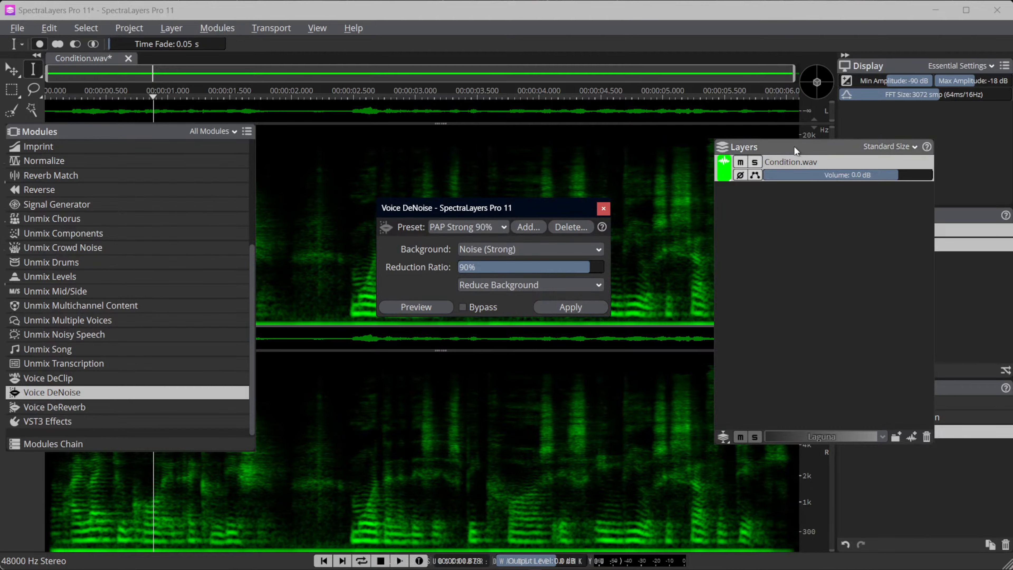
# Move the Layers window aside to check the history, close Voice DeNoise and play Condition.wav from the start
pyautogui.moveTo(794, 146); pyautogui.dragTo(666, 142)
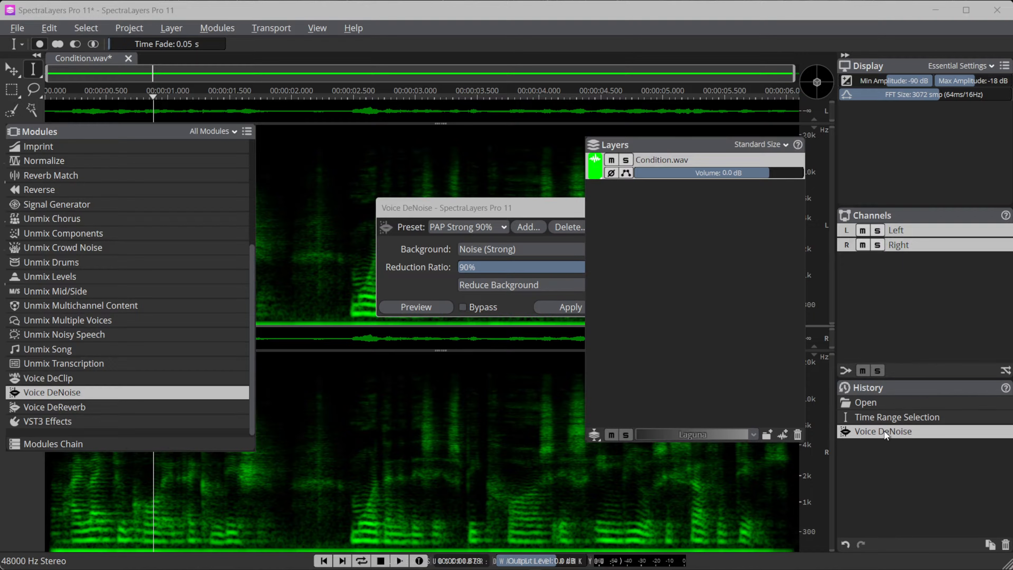
pyautogui.moveTo(681, 150); pyautogui.dragTo(748, 133)
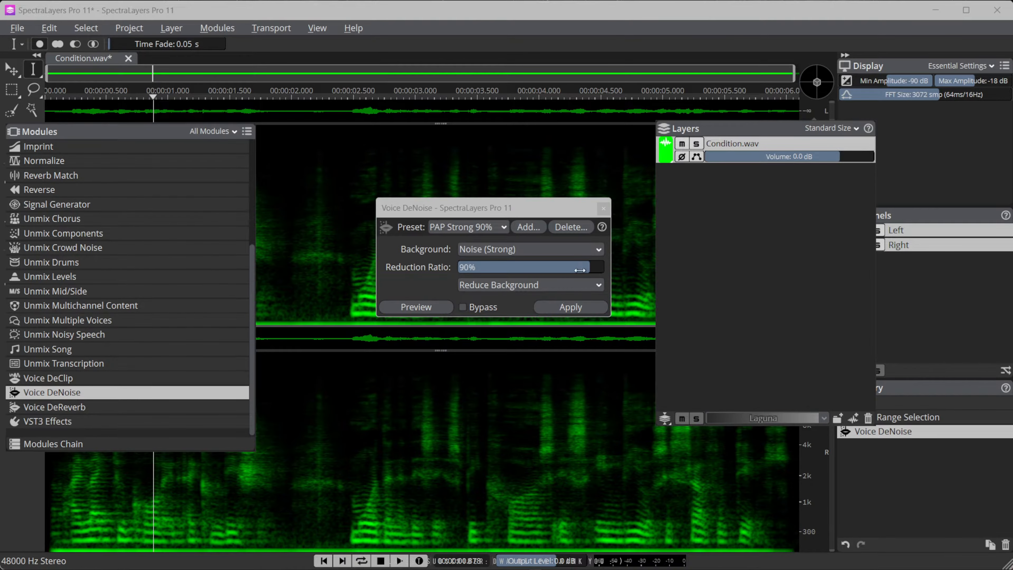
pyautogui.click(603, 209)
pyautogui.click(331, 561)
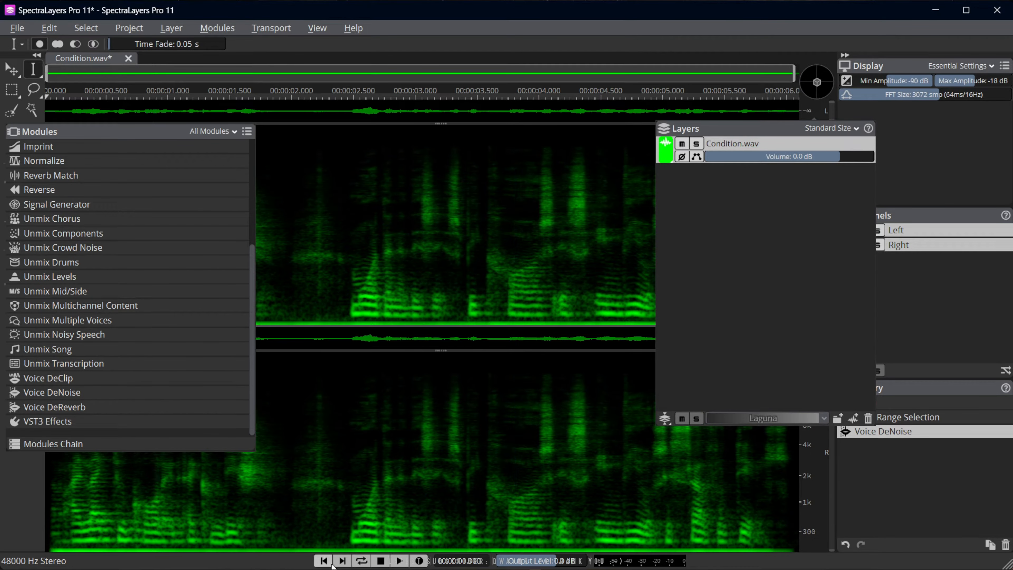
pyautogui.click(399, 561)
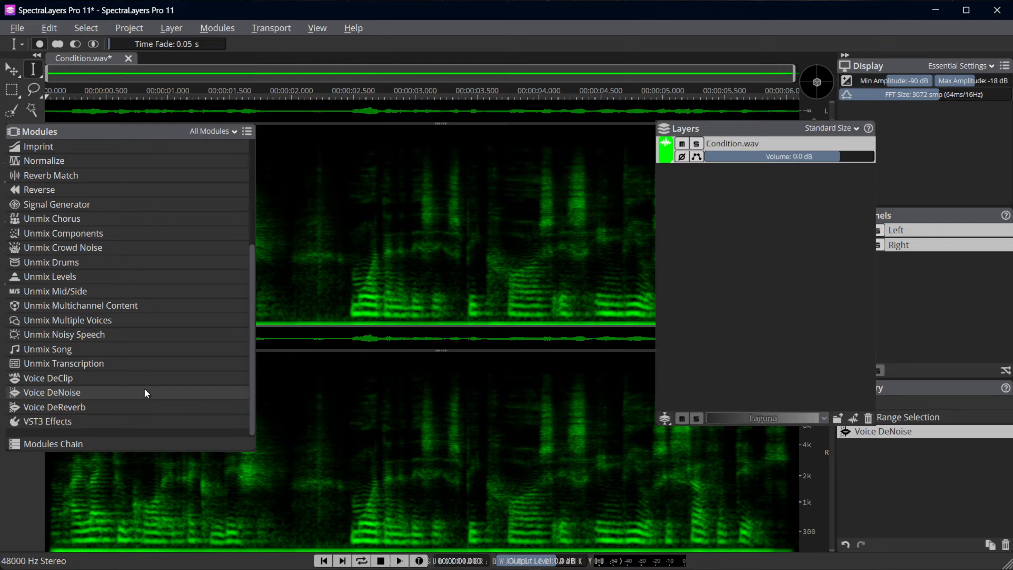
# Apply Voice DeReverb with the PAP 80% preset to the denoised Condition.wav and play the result
pyautogui.click(85, 406)
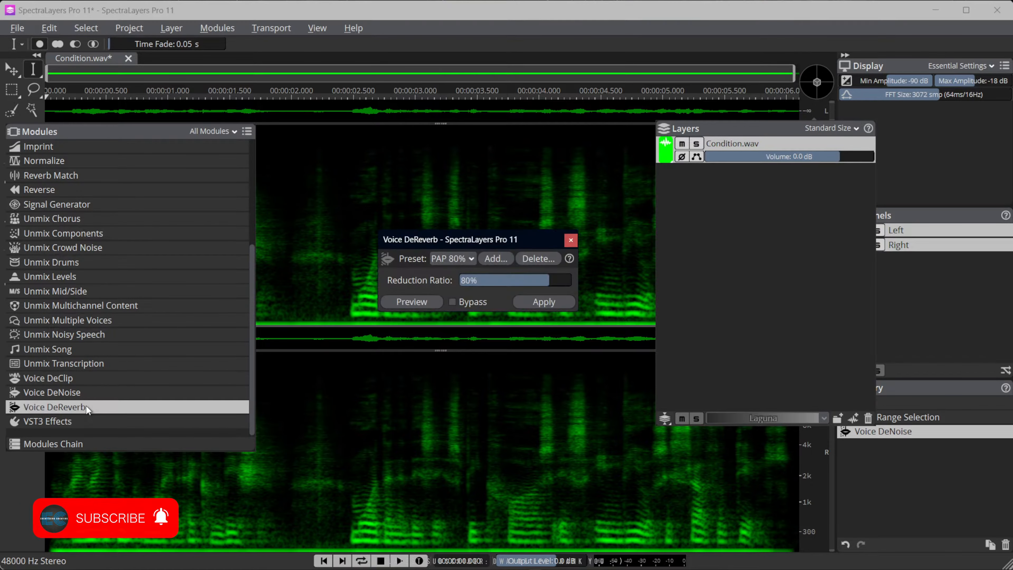
pyautogui.click(472, 259)
pyautogui.click(451, 290)
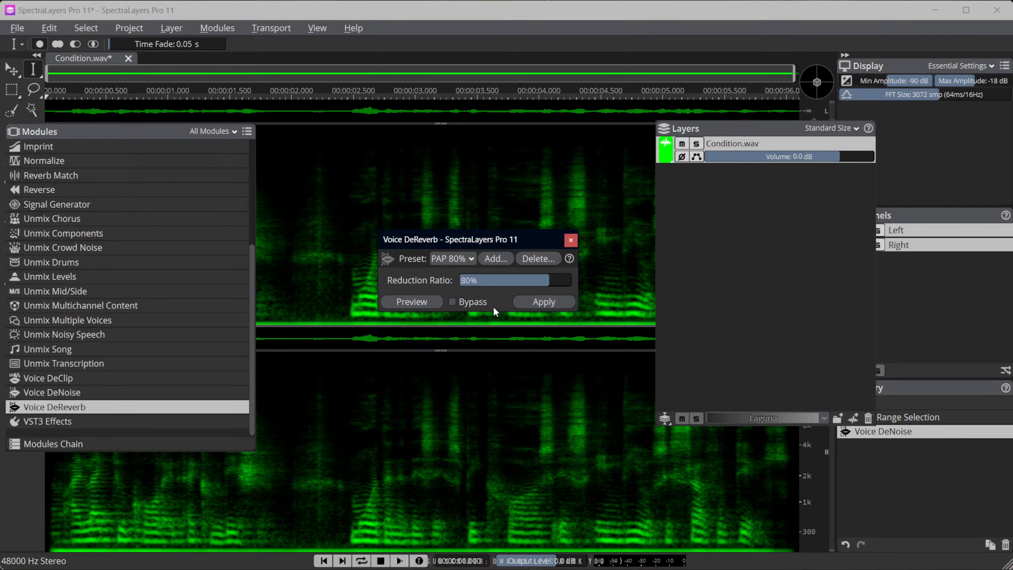
pyautogui.click(545, 303)
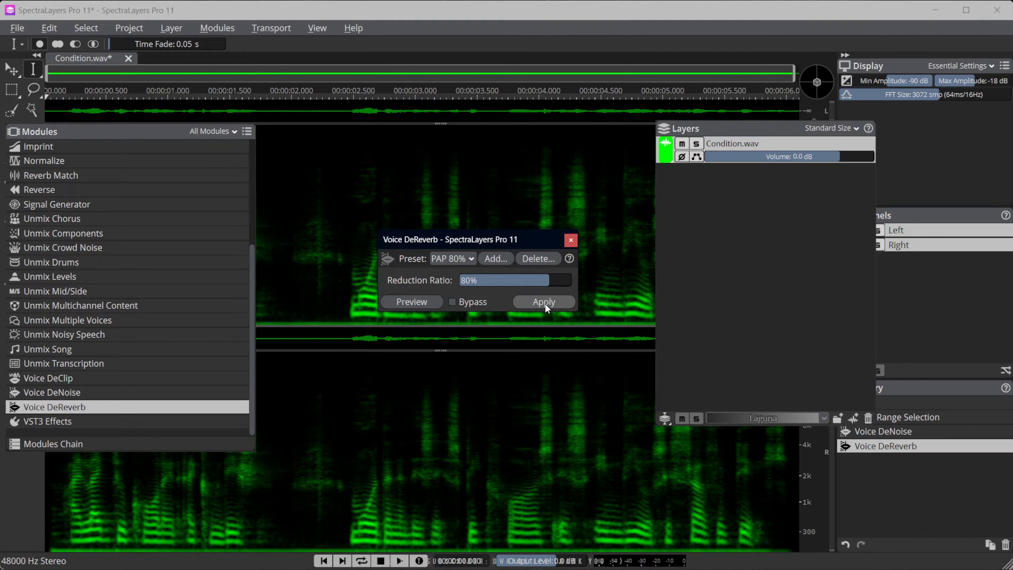
pyautogui.click(571, 239)
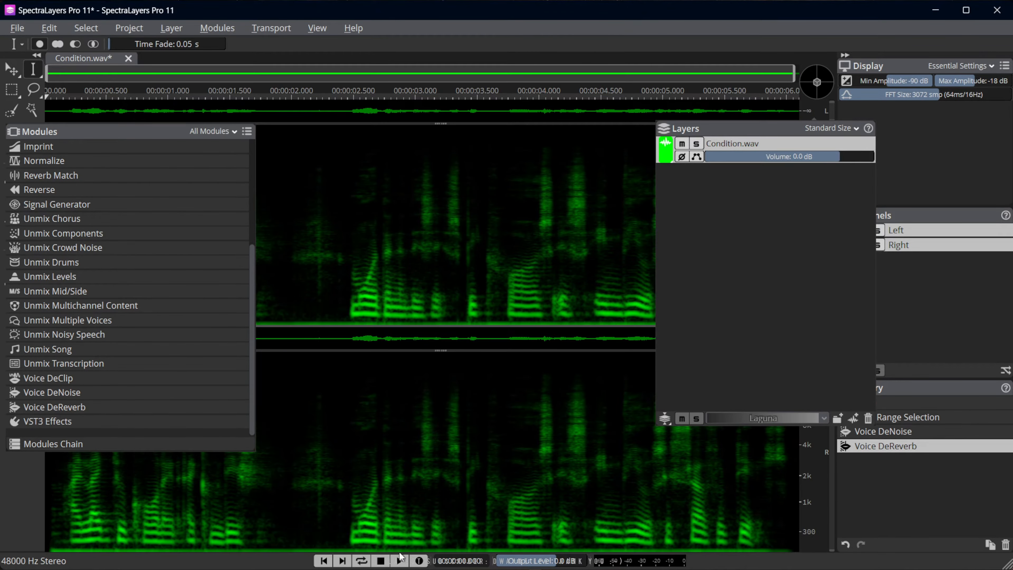
pyautogui.click(401, 558)
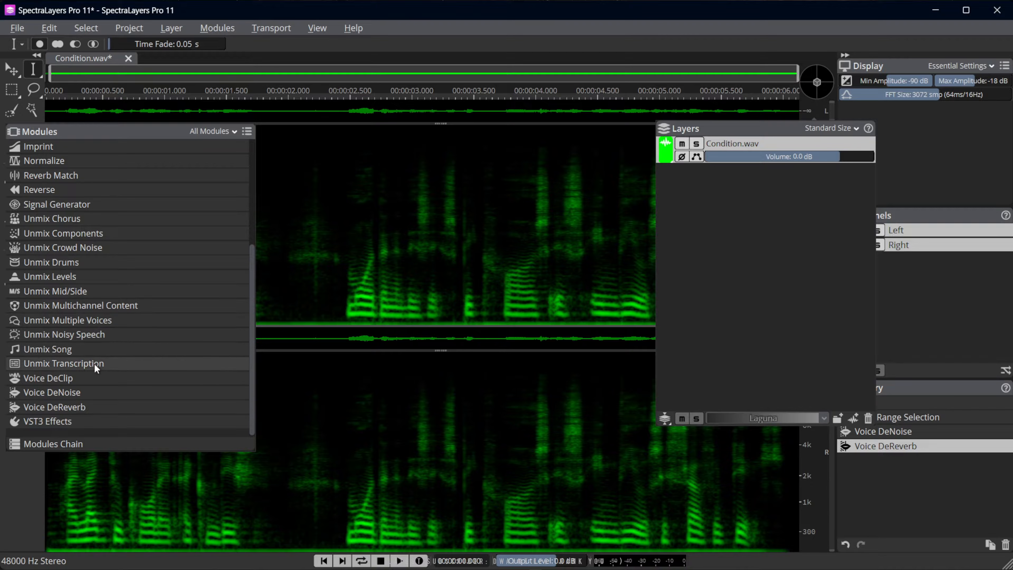
# Split Condition.wav into Speech and Noise layers with Unmix Noisy Speech
pyautogui.click(85, 333)
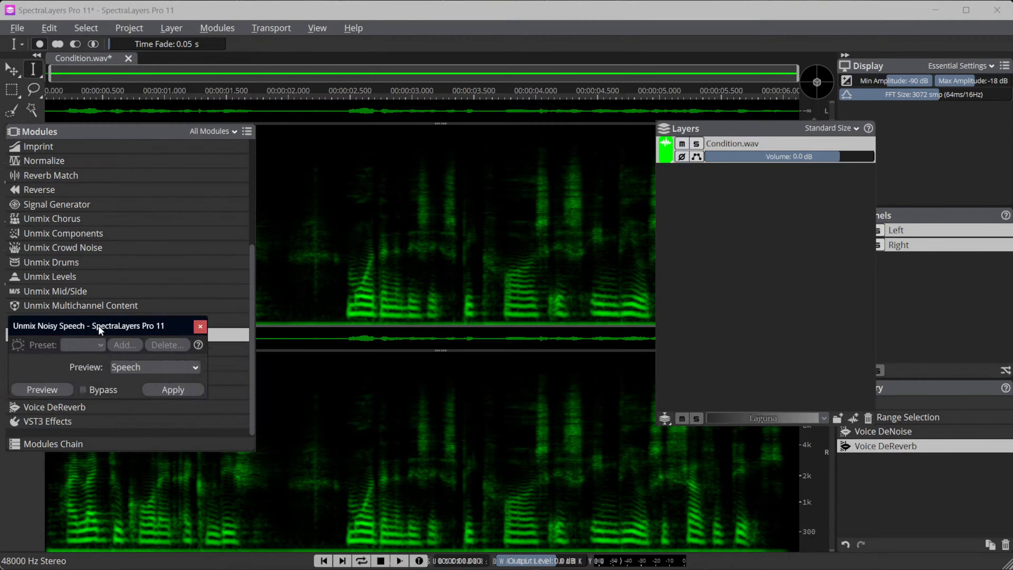
pyautogui.moveTo(99, 326); pyautogui.dragTo(499, 217)
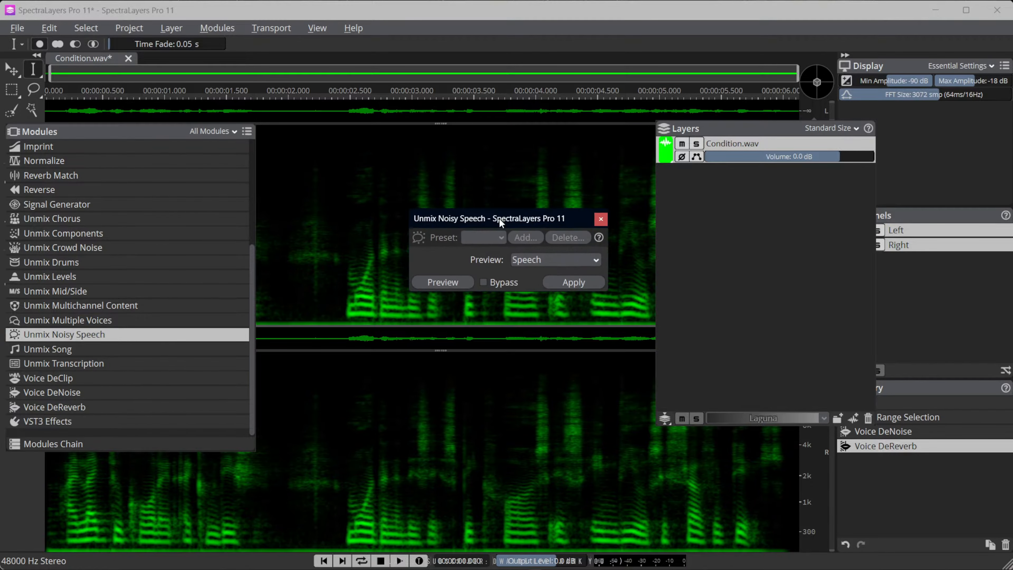
pyautogui.click(525, 260)
pyautogui.click(524, 257)
pyautogui.click(566, 281)
pyautogui.click(600, 221)
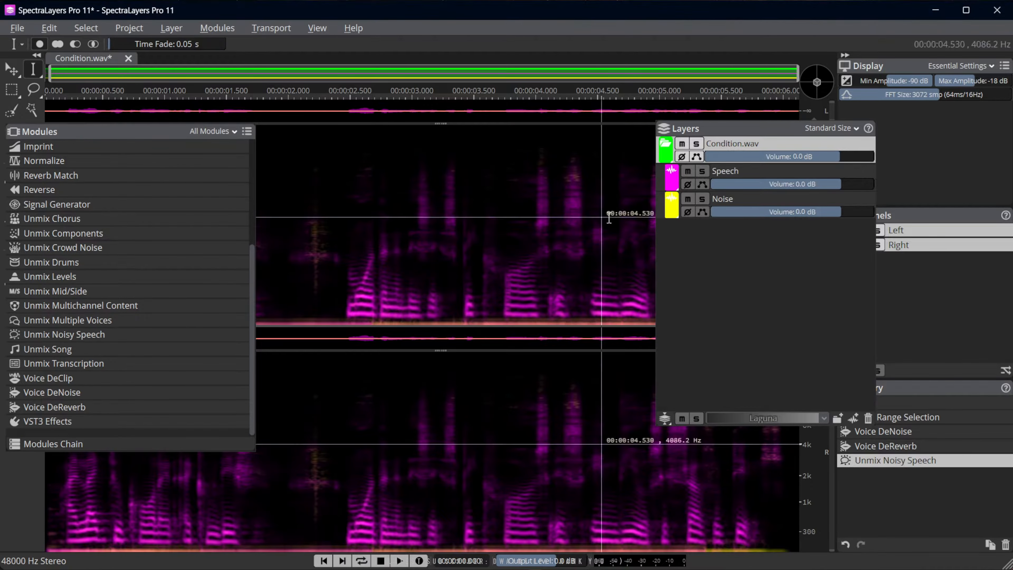
# Solo the Noise layer, play it briefly to hear the separated noise, and unsolo it
pyautogui.click(700, 198)
pyautogui.click(703, 199)
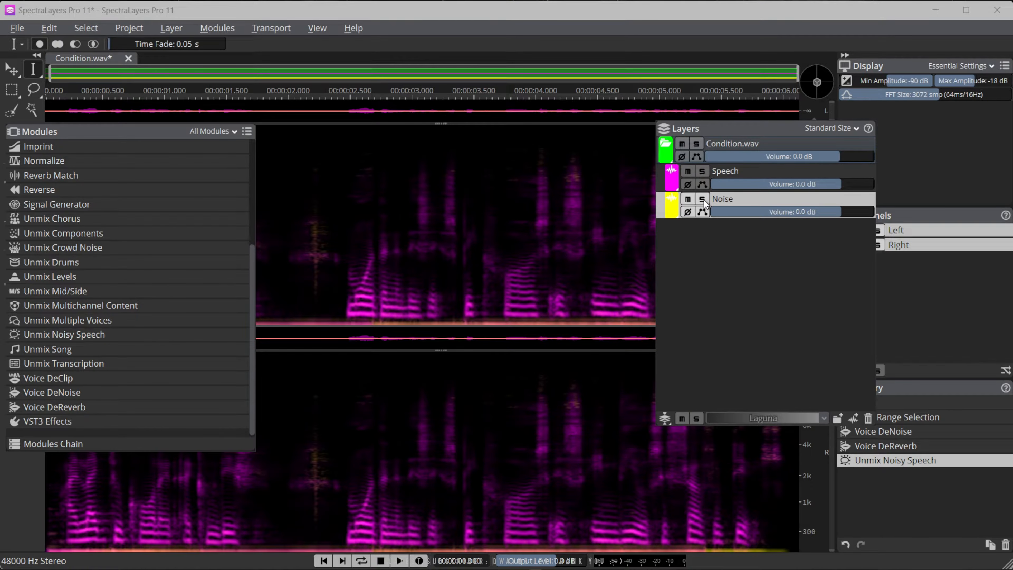
pyautogui.click(703, 199)
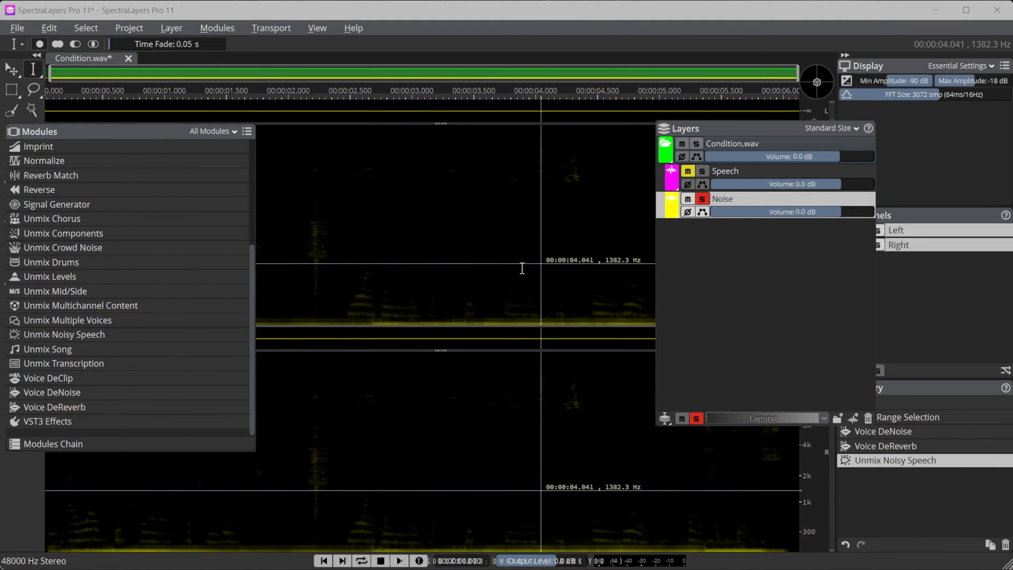
pyautogui.press('space')
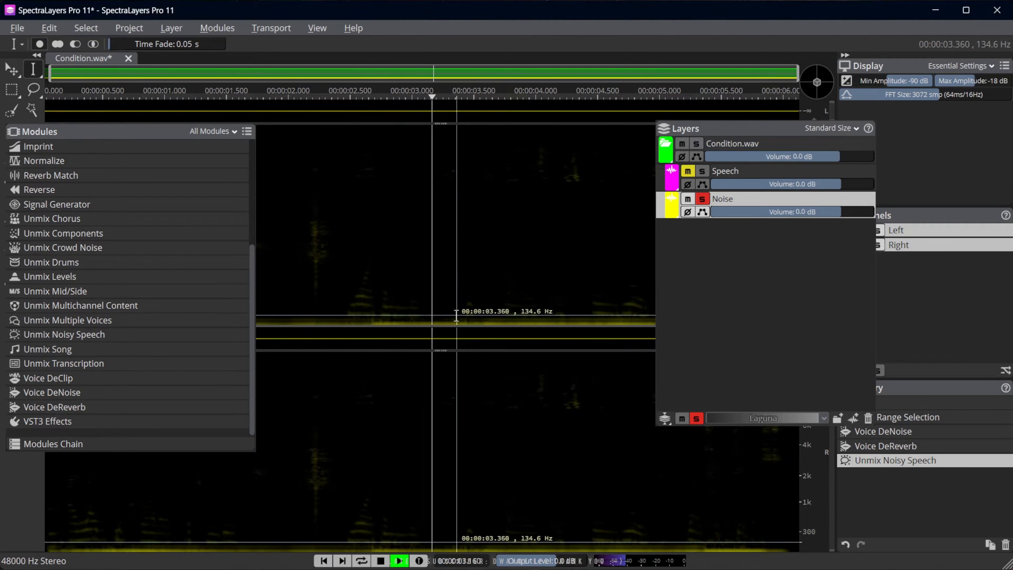
pyautogui.press('space')
pyautogui.click(702, 200)
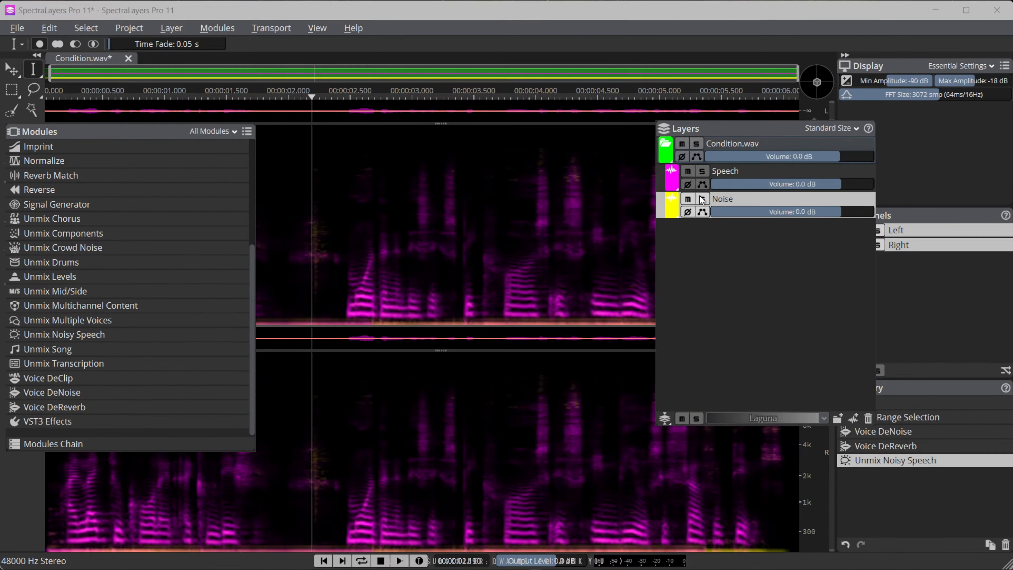
# Solo the Speech layer and play it from the start
pyautogui.click(701, 172)
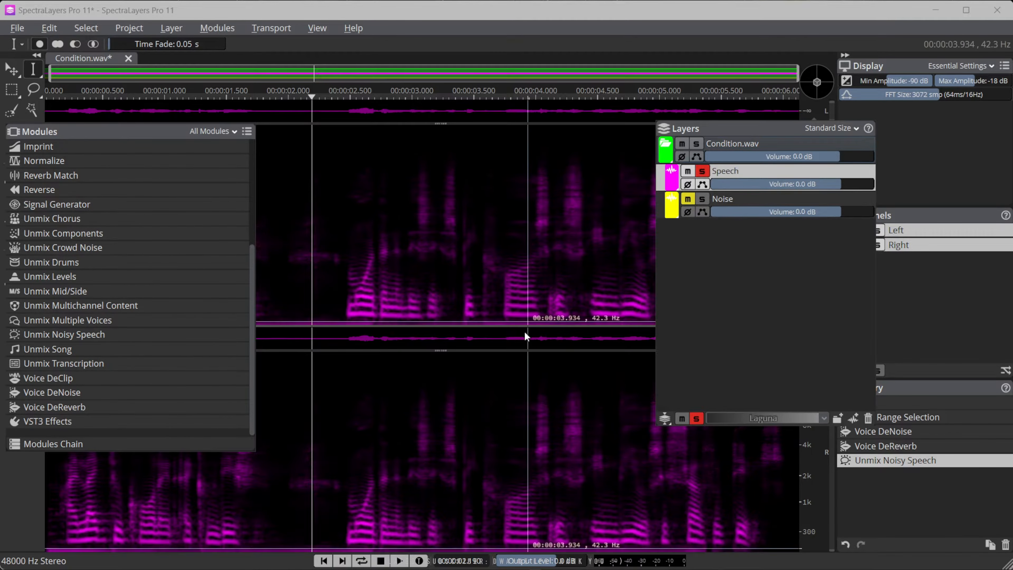
pyautogui.click(323, 560)
pyautogui.click(399, 561)
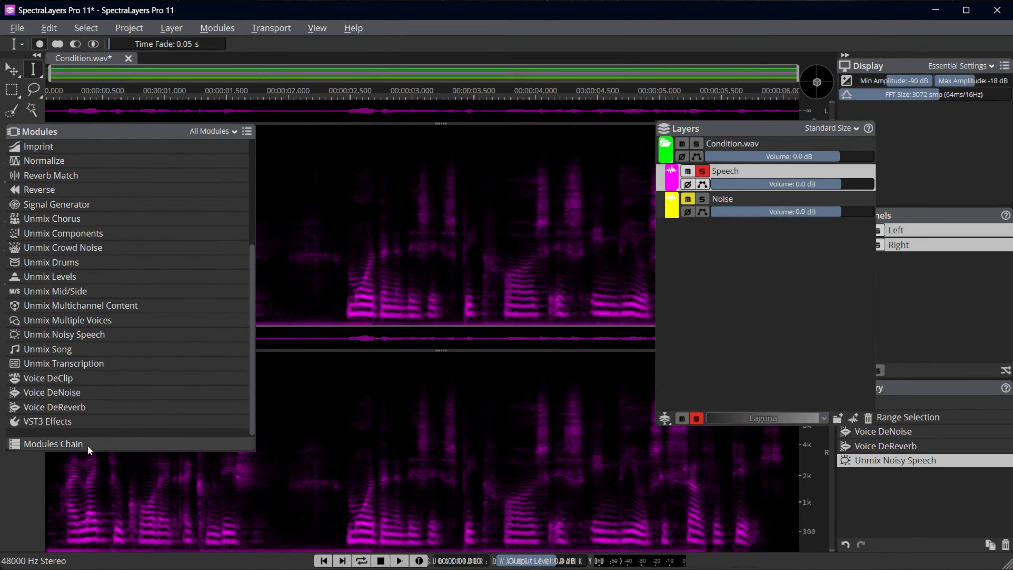
# Load FabFilter's Pro-Q 3 equalizer as a VST3 effect for the Speech layer
pyautogui.click(59, 420)
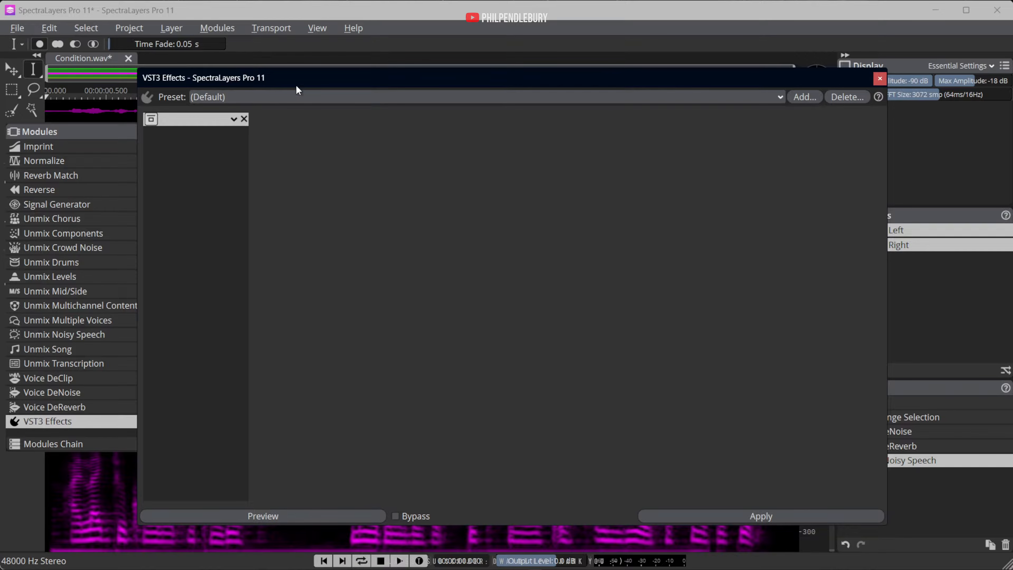
pyautogui.moveTo(311, 75); pyautogui.dragTo(366, 70)
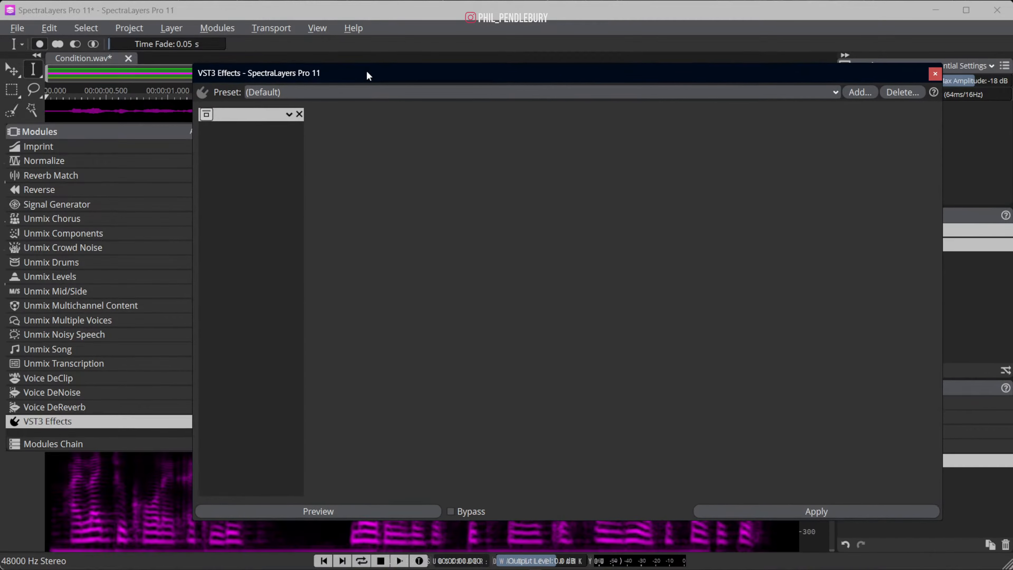
pyautogui.click(289, 115)
pyautogui.moveTo(327, 154)
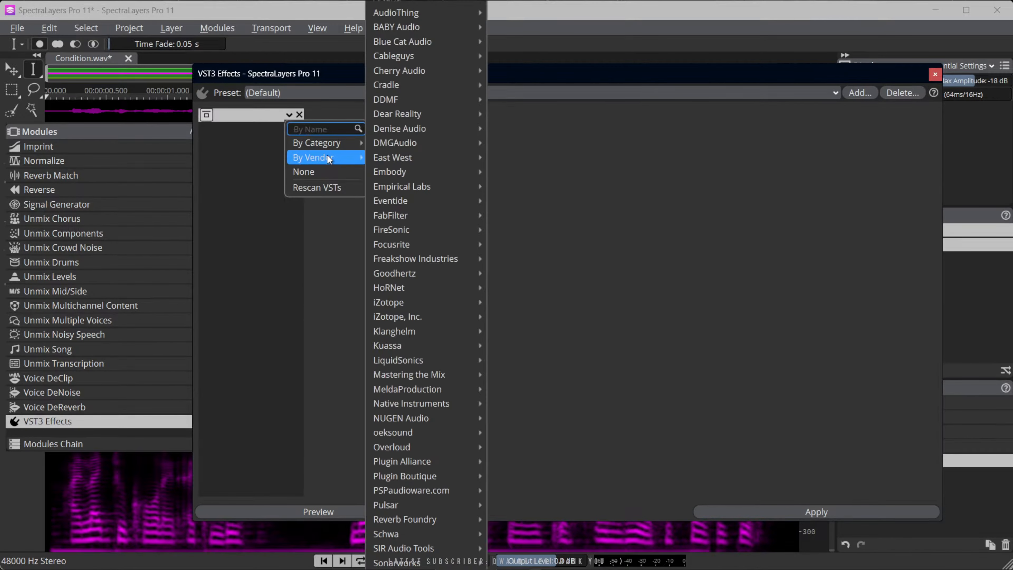
pyautogui.moveTo(409, 215)
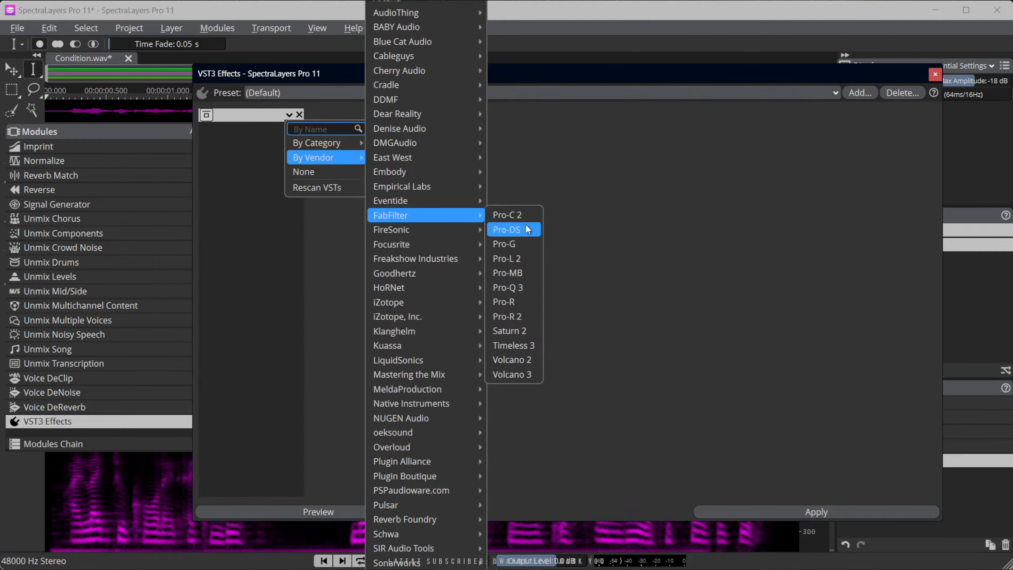
pyautogui.click(515, 286)
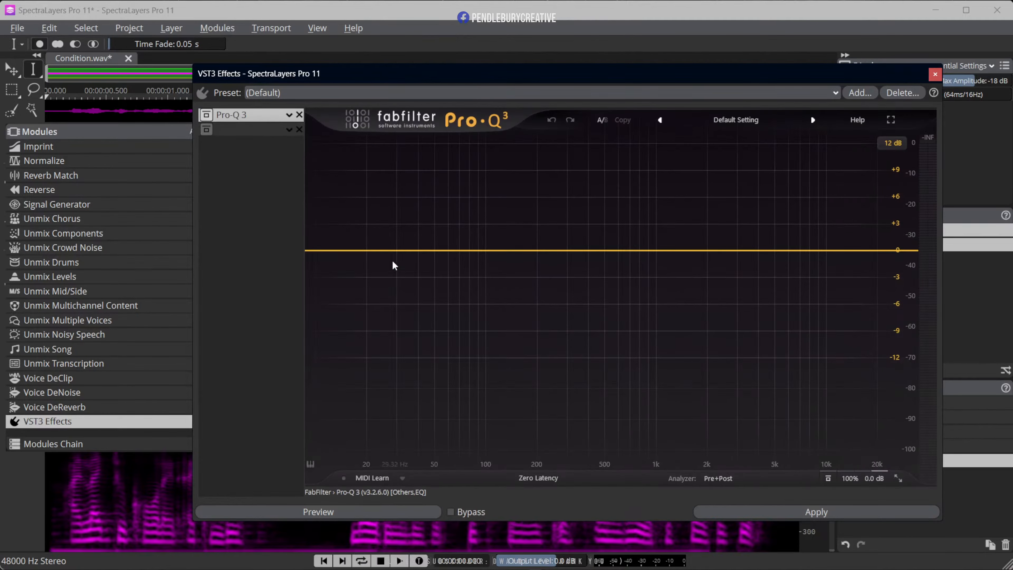
# Add a low-shelf cut, a bell of about -0.8 dB near 1640 Hz and a high shelf of about -3.2 dB near 24 kHz
pyautogui.click(381, 262)
pyautogui.moveTo(381, 262); pyautogui.dragTo(386, 292)
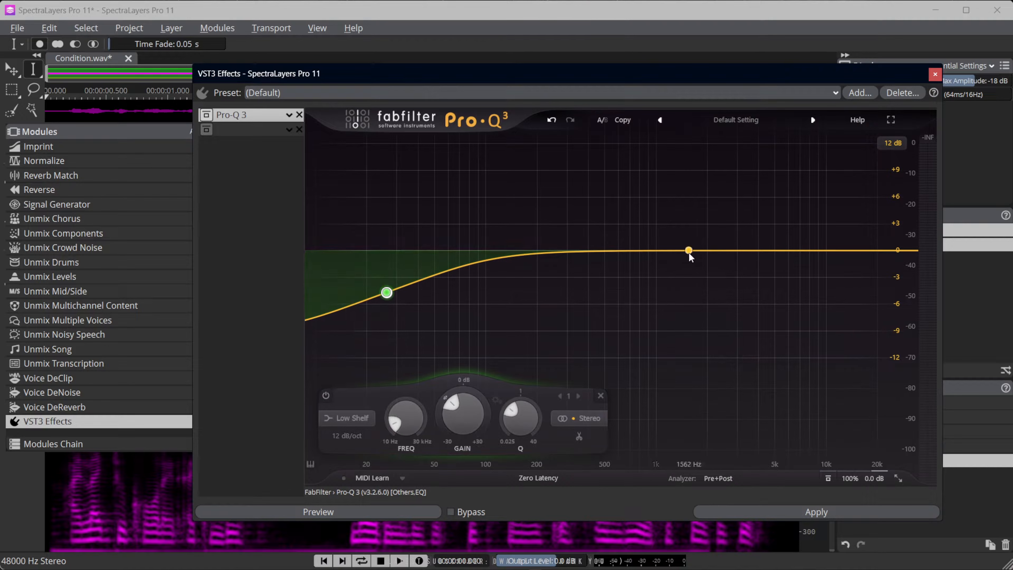
pyautogui.moveTo(694, 251); pyautogui.dragTo(694, 263)
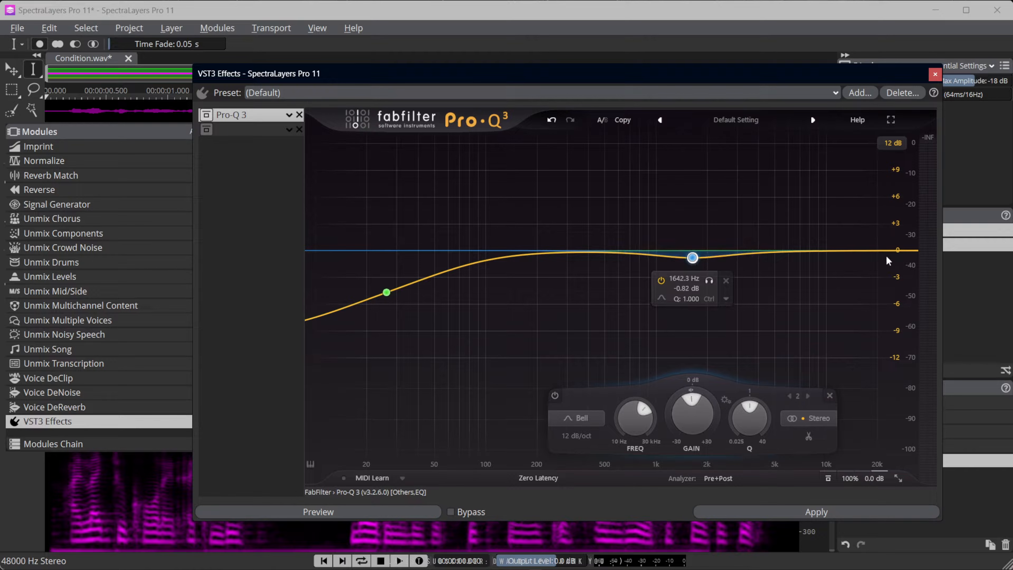
pyautogui.moveTo(895, 254); pyautogui.dragTo(891, 281)
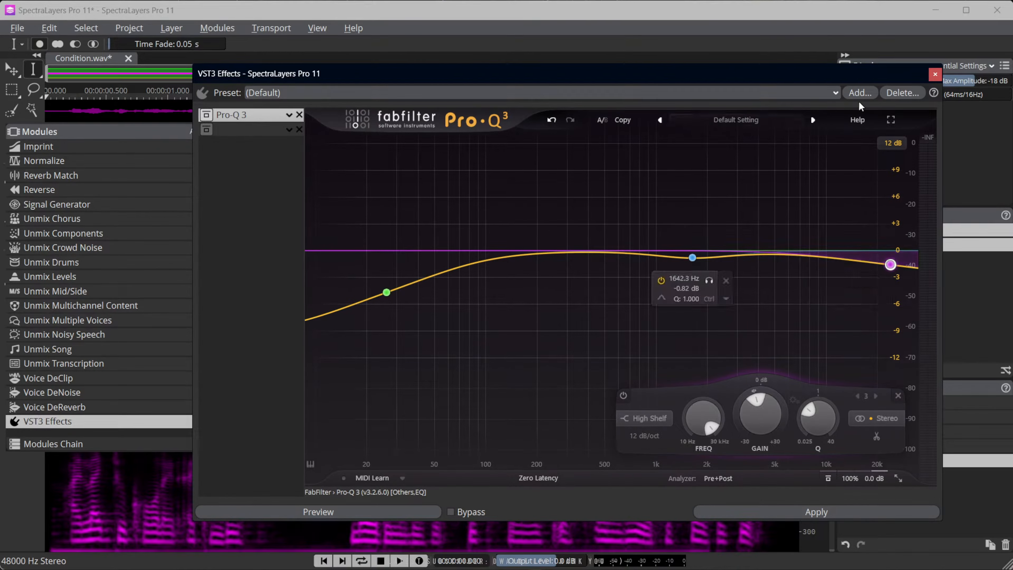
# Save the equalizer settings as the preset PAP Speech, apply them to the Speech layer and play the result
pyautogui.click(864, 94)
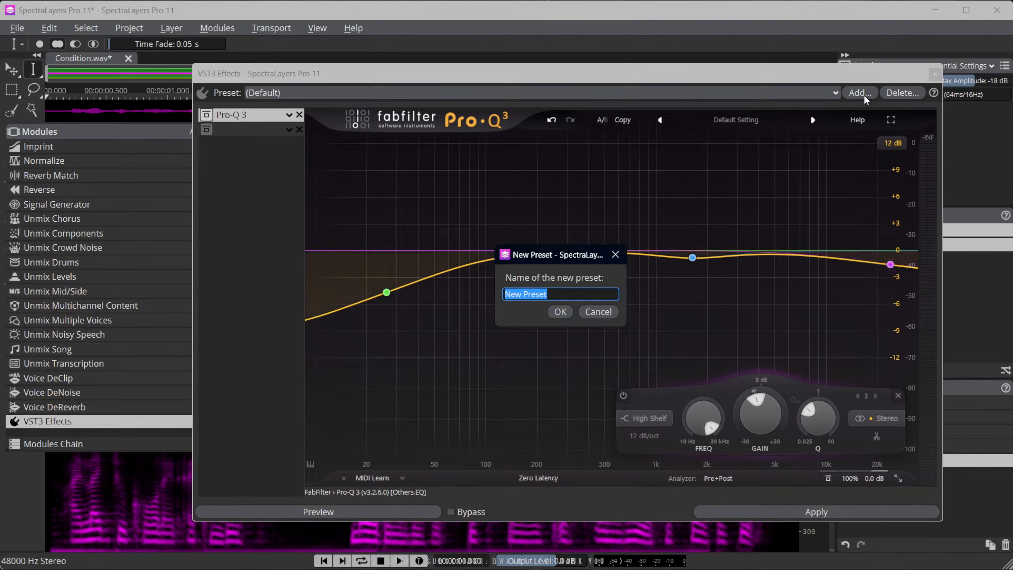
pyautogui.write('PAp')
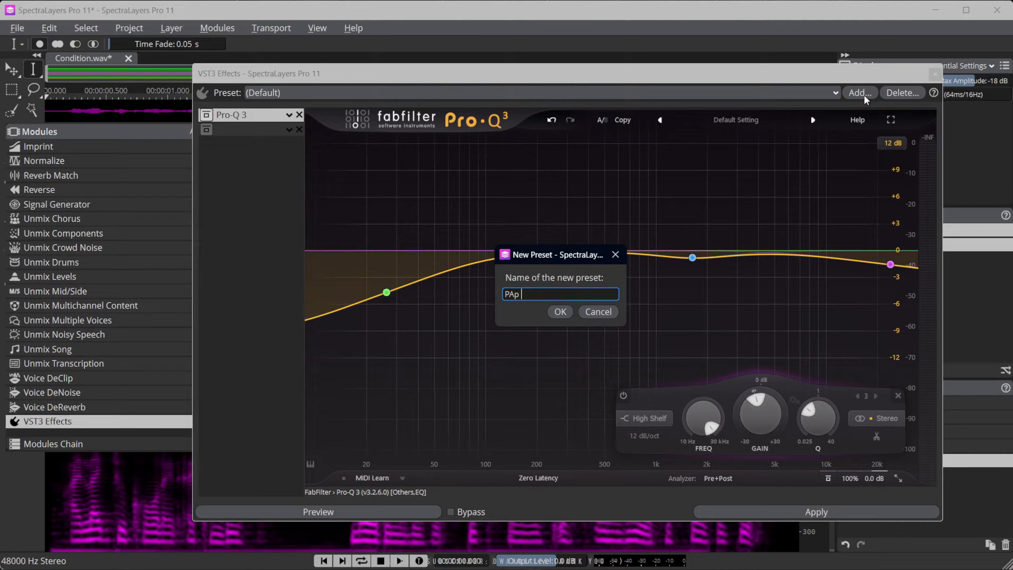
pyautogui.press('BackSpace')
pyautogui.press('BackSpace')
pyautogui.write('P S')
pyautogui.click(560, 311)
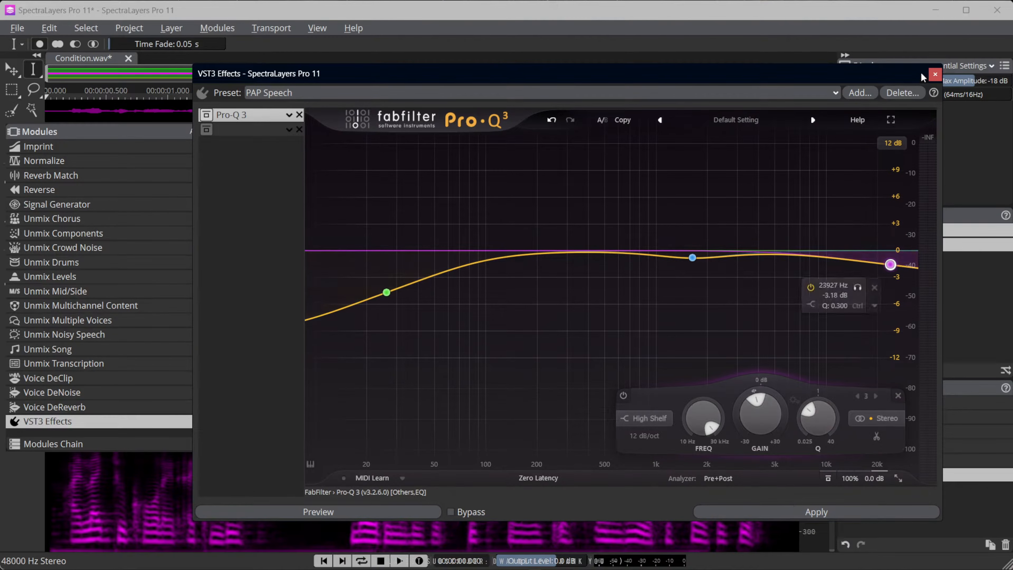
pyautogui.click(934, 75)
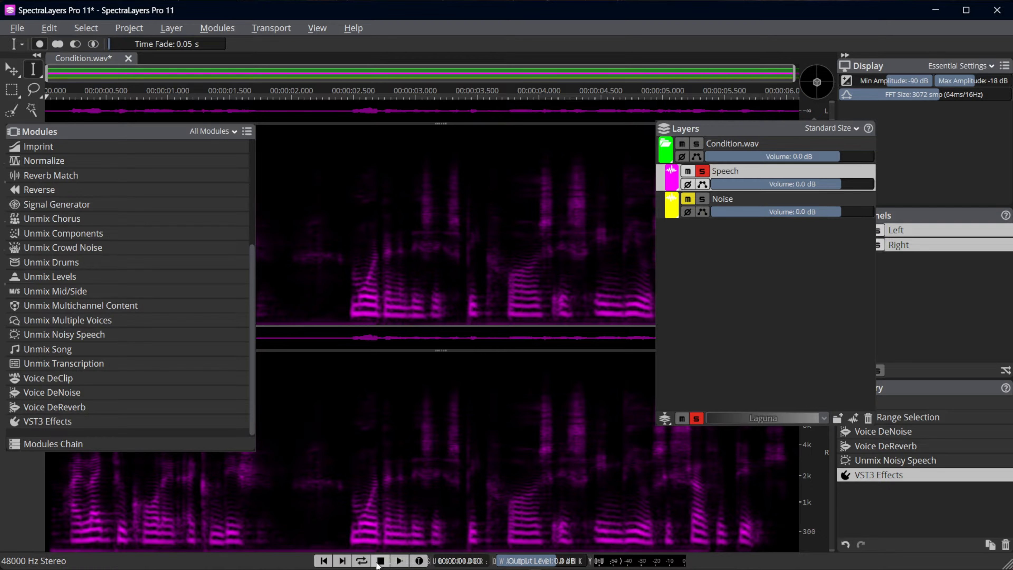
pyautogui.click(399, 561)
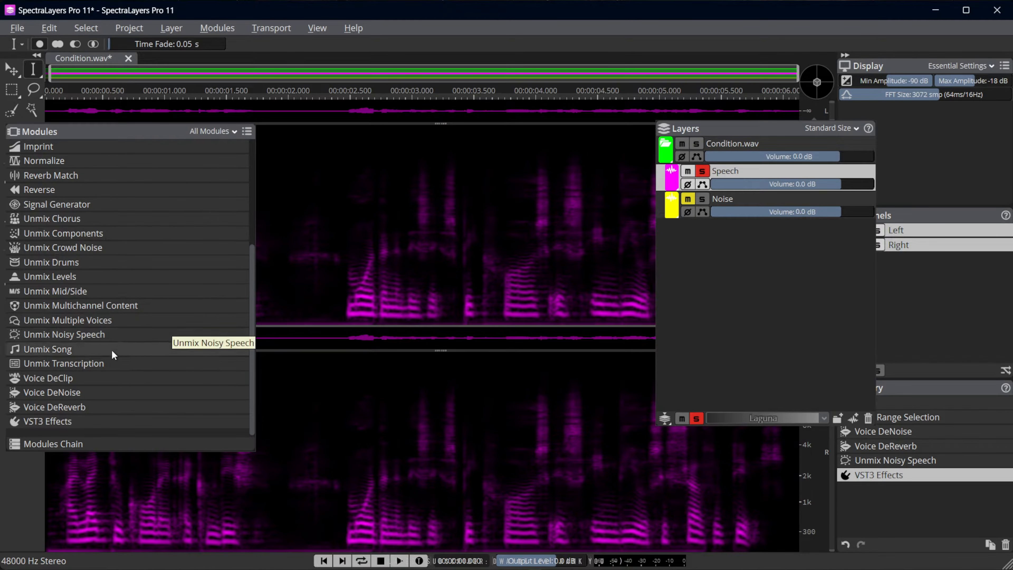
# Transcribe the Speech layer with Unmix Transcription using the PAP Best Auto preset, Auto language and Best quality
pyautogui.click(88, 364)
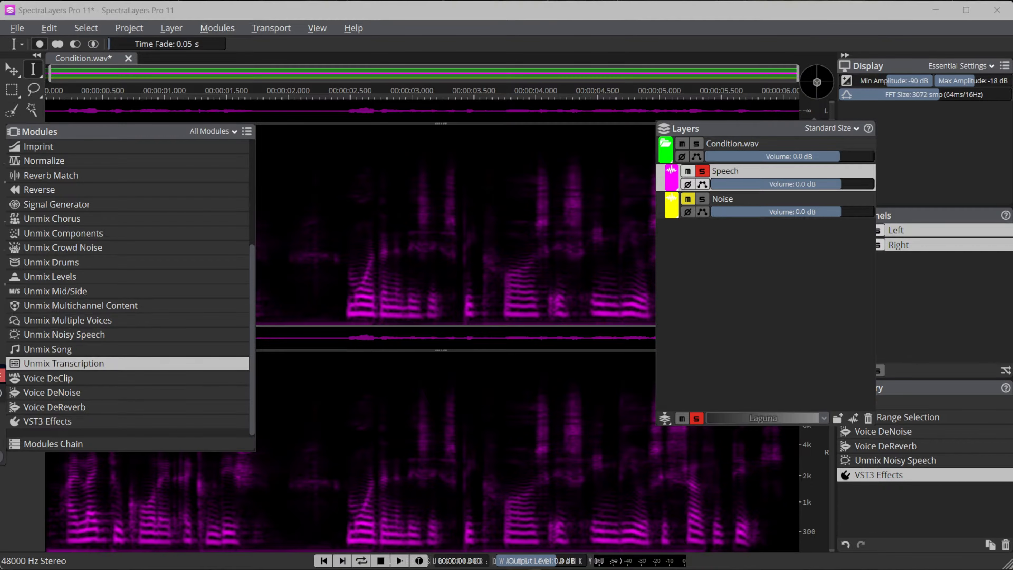
pyautogui.moveTo(248, 359); pyautogui.dragTo(451, 223)
pyautogui.click(459, 242)
pyautogui.click(435, 275)
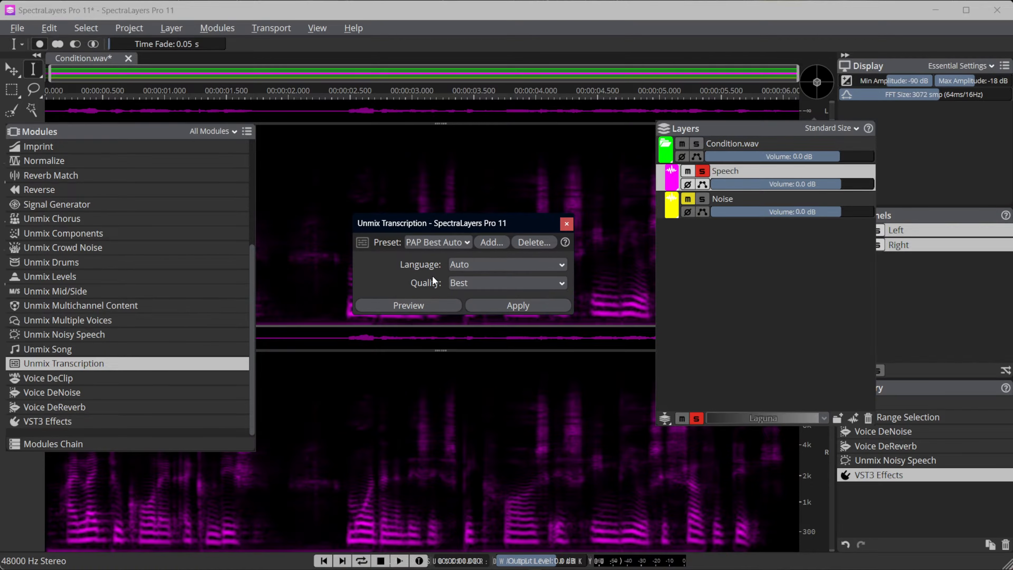
pyautogui.click(512, 308)
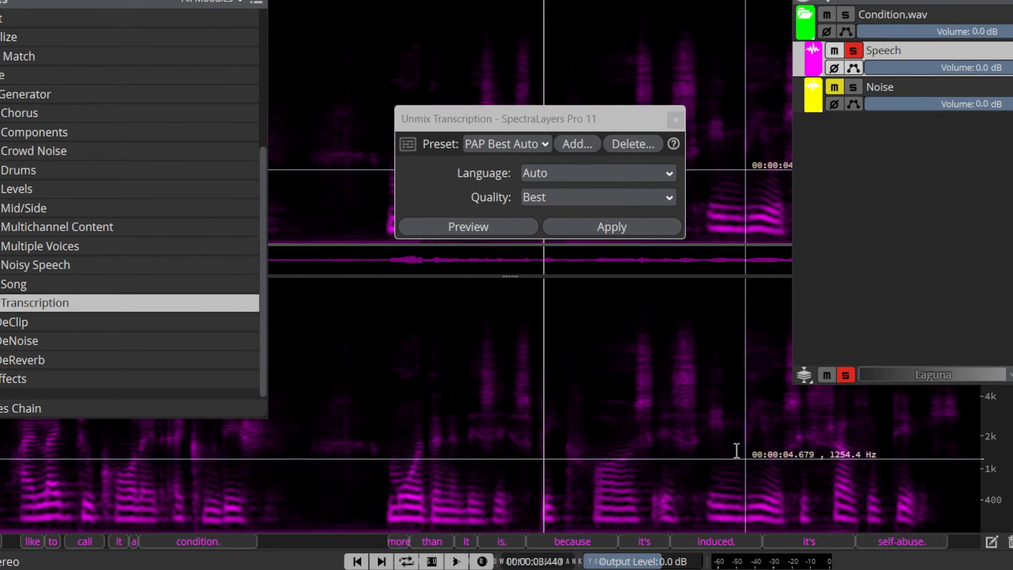
# Inspect the transcribed words beneath the spectrogram and play the Speech layer from the start to follow them
pyautogui.scroll(5, 387, 451)
pyautogui.scroll(-5, 517, 453)
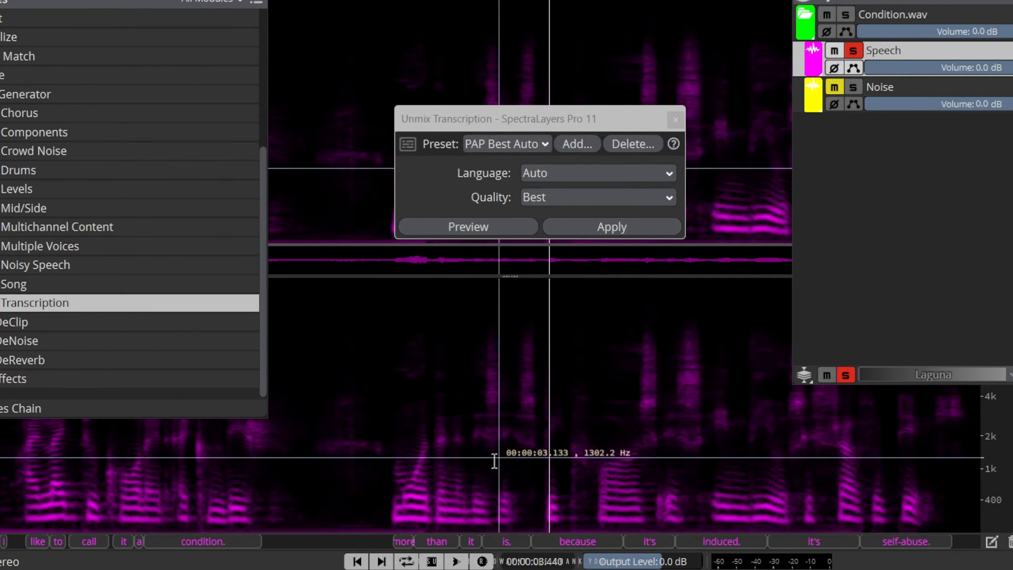
pyautogui.scroll(4, 494, 461)
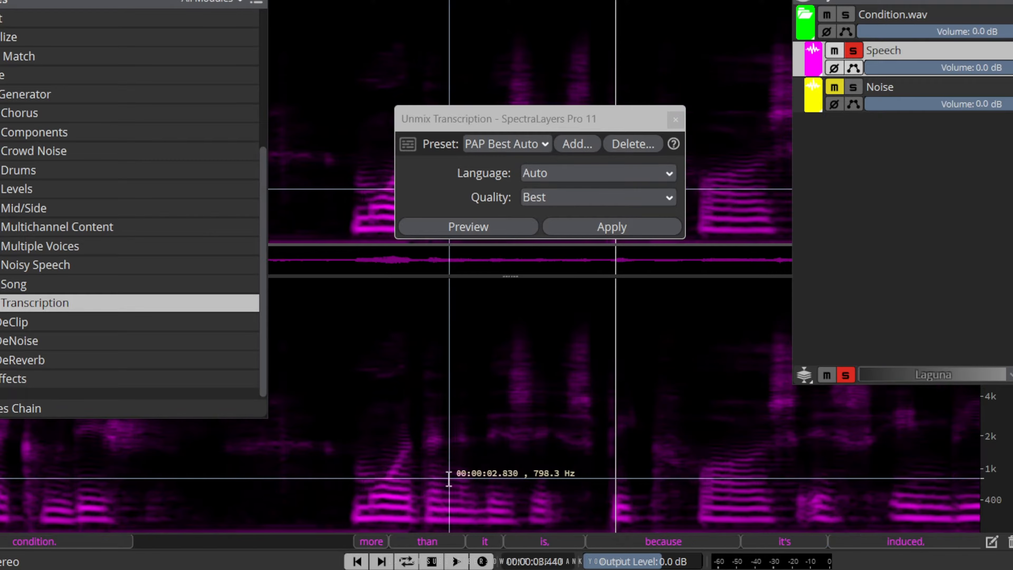
pyautogui.click(357, 561)
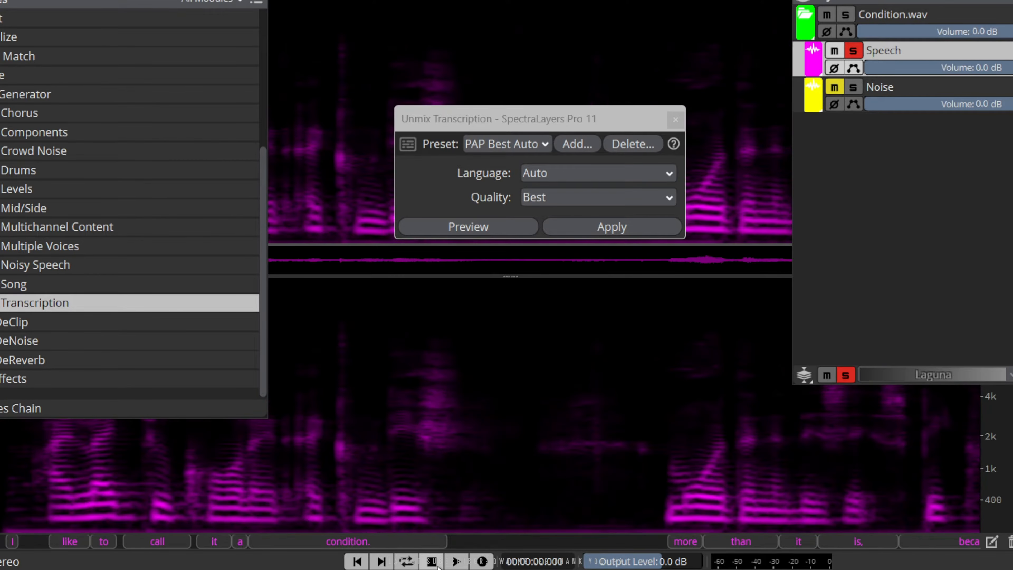
pyautogui.click(456, 561)
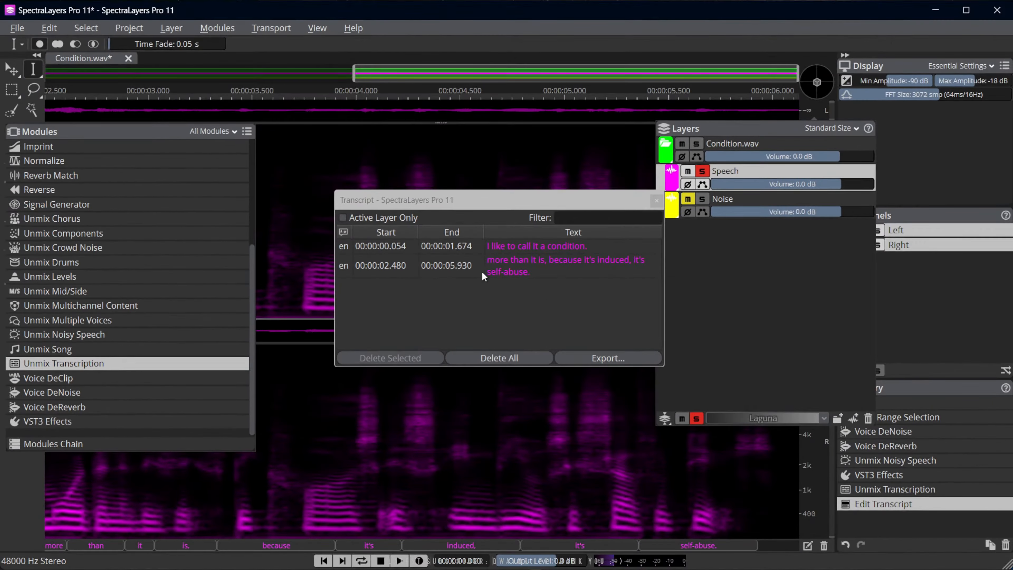
# View the transcript's export dialog without exporting, and close the transcript and Unmix Transcription windows
pyautogui.click(597, 358)
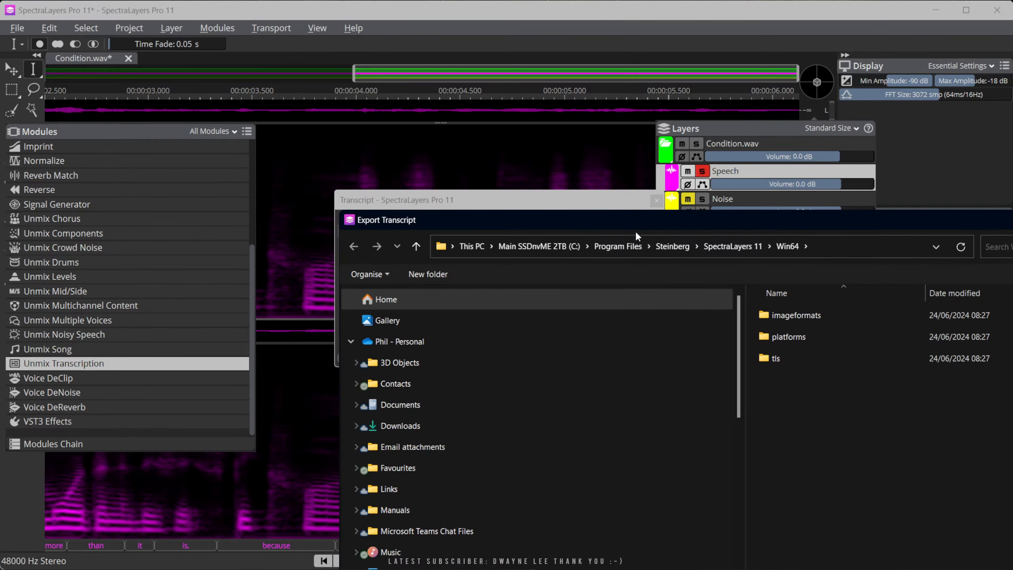
pyautogui.press('Escape')
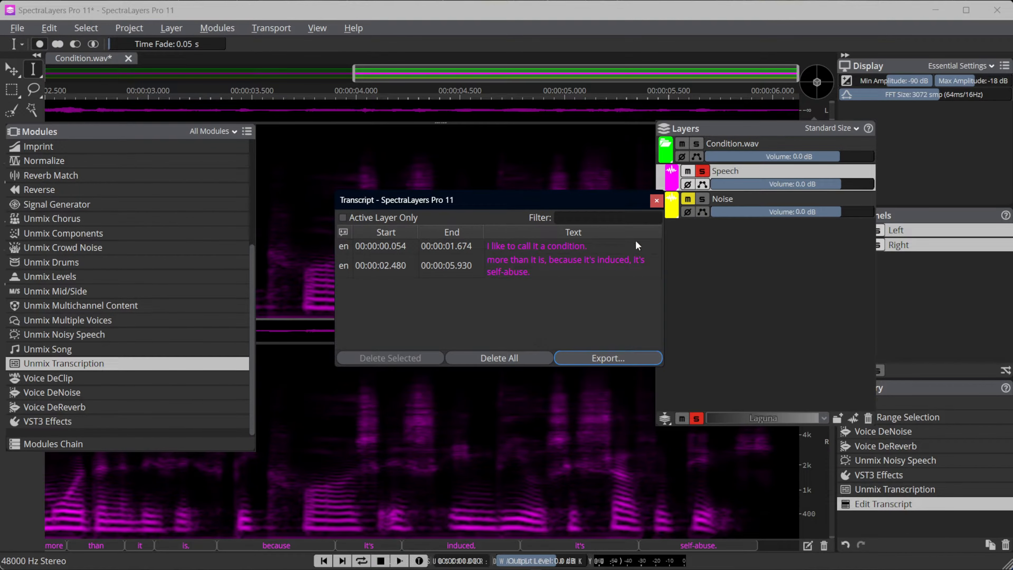
pyautogui.click(657, 201)
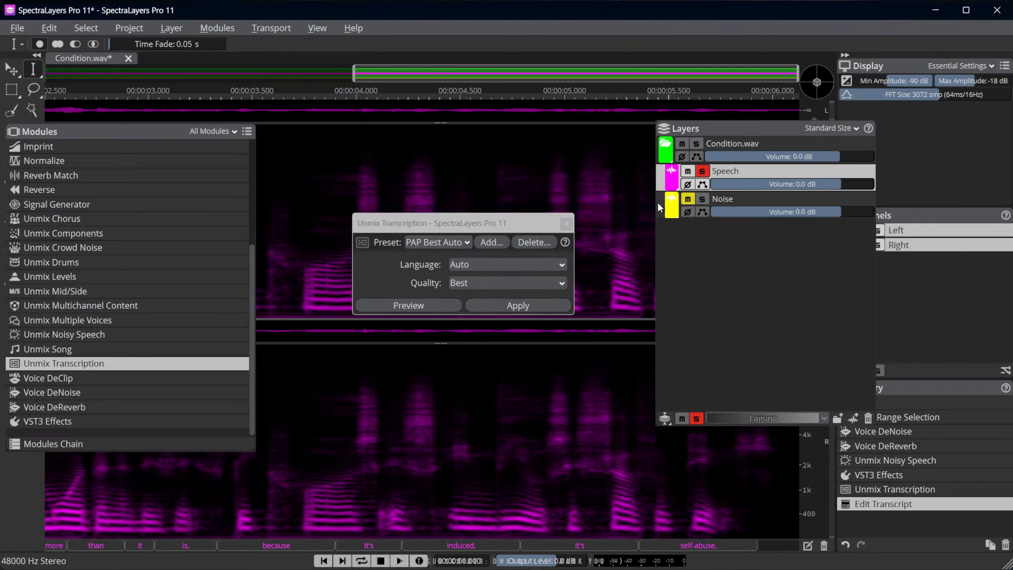
pyautogui.click(569, 226)
# Compare the processed Speech layer with the original recording by playing both, stepping the history back to Open for the original
pyautogui.click(381, 561)
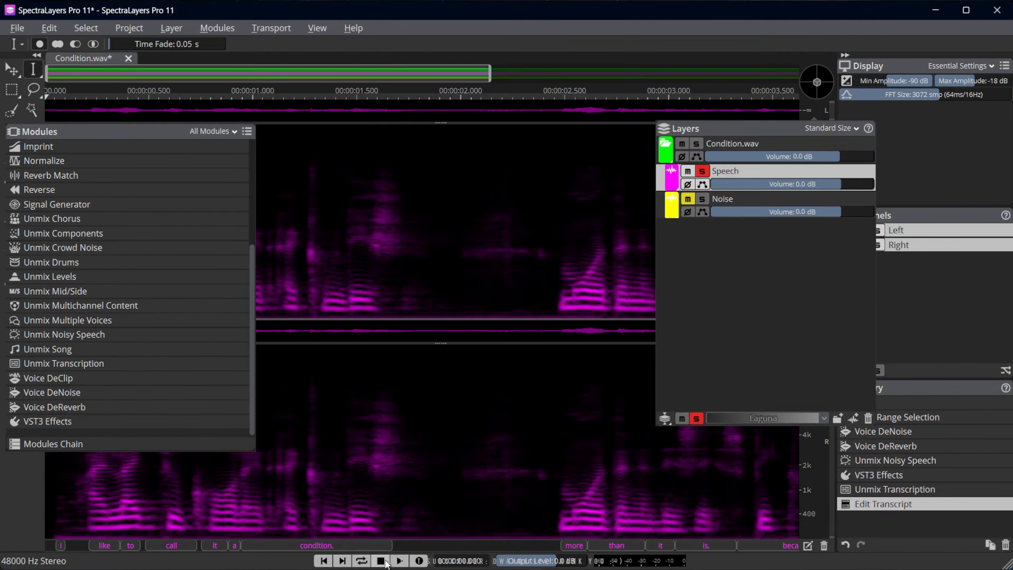
pyautogui.click(400, 560)
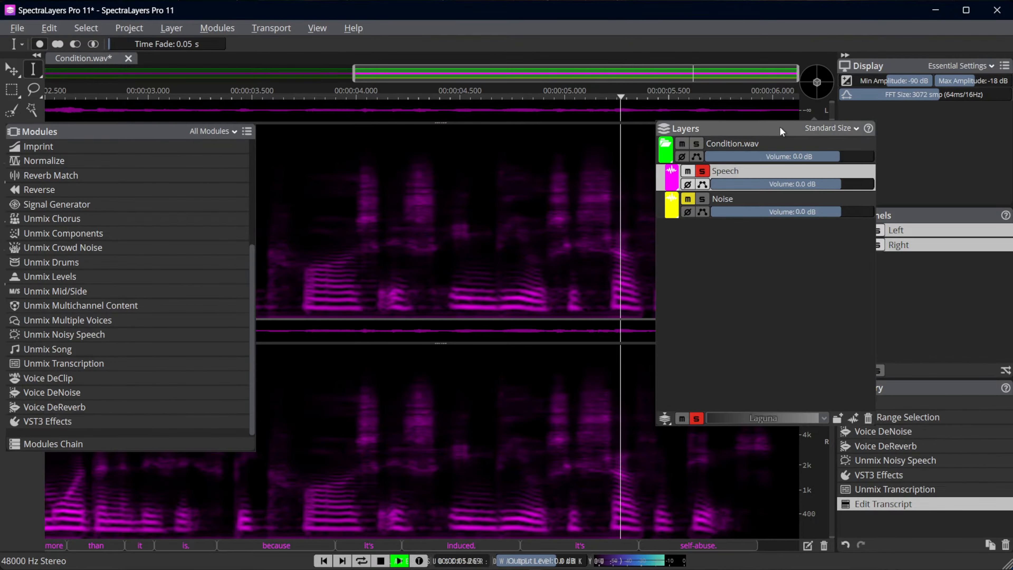
pyautogui.moveTo(778, 126); pyautogui.dragTo(716, 119)
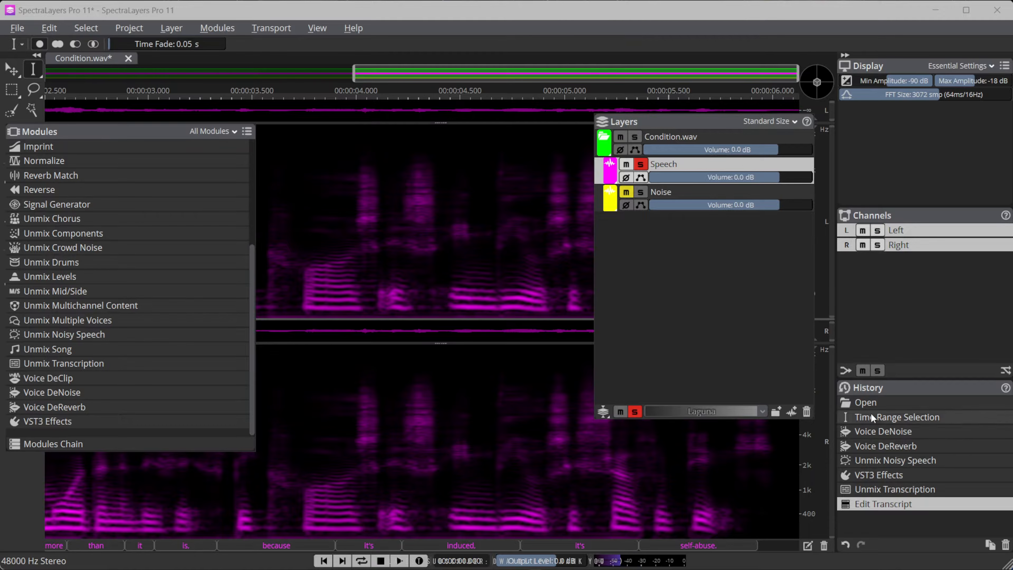
pyautogui.click(866, 403)
pyautogui.click(399, 561)
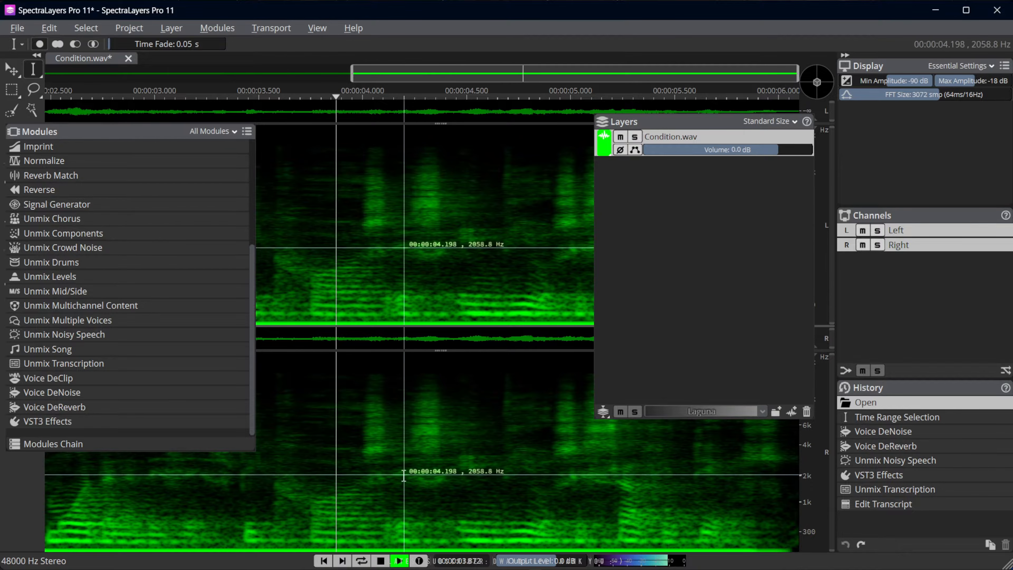
pyautogui.scroll(-3, 405, 478)
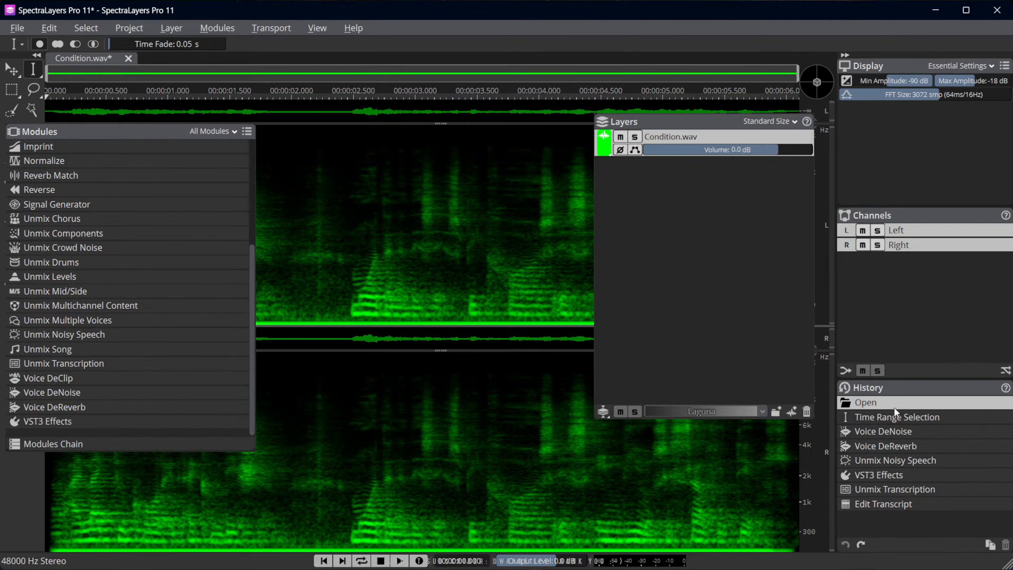
# Close Condition.wav without saving, reopen it from the recent files and play its beginning briefly
pyautogui.click(128, 58)
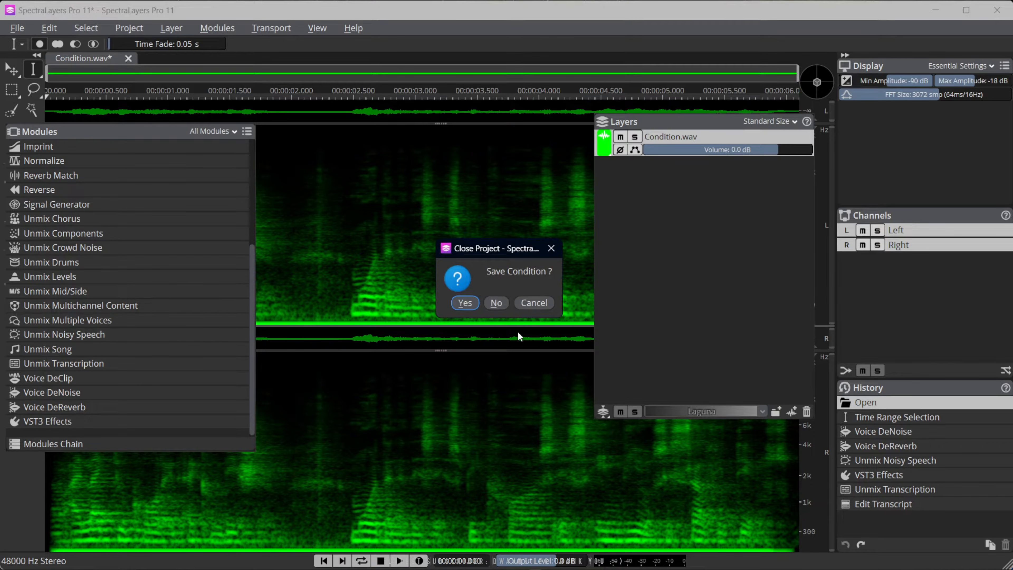
pyautogui.click(494, 302)
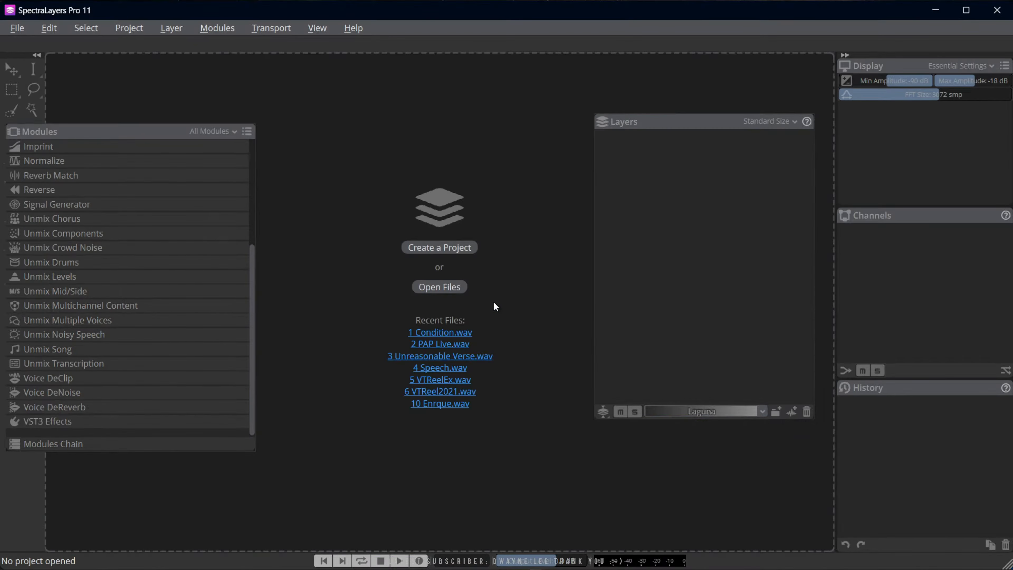
pyautogui.click(439, 332)
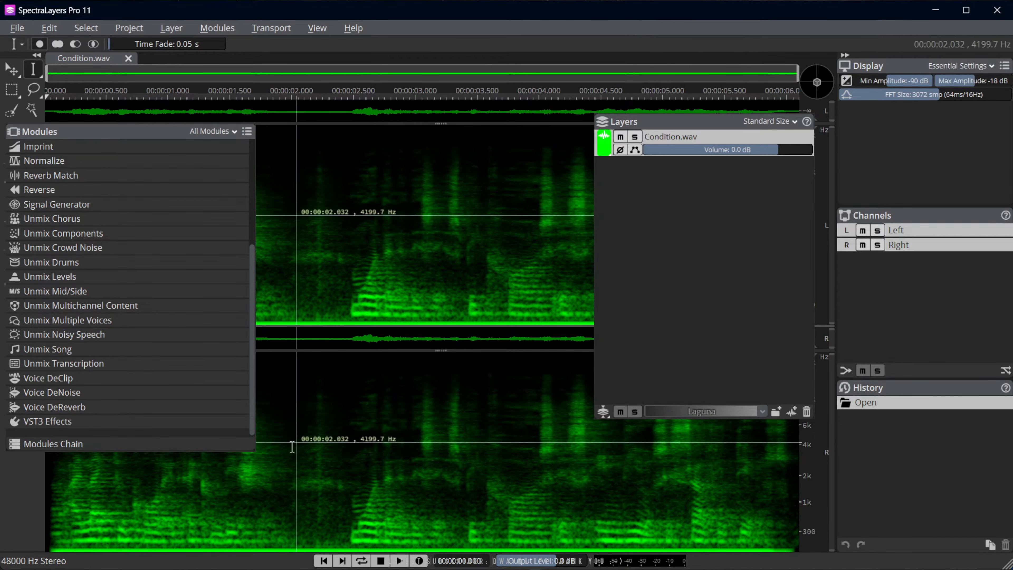
pyautogui.press('space')
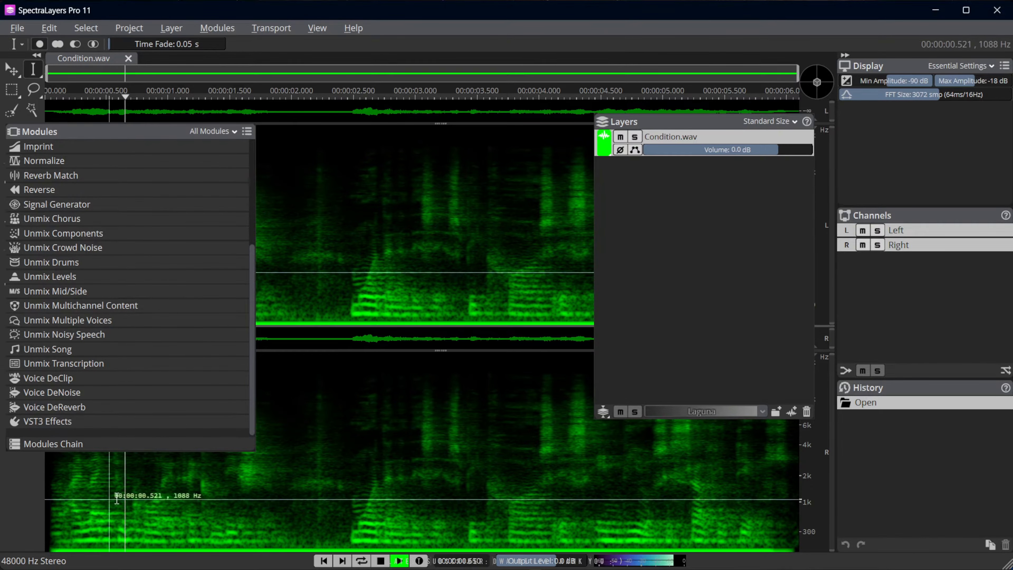
pyautogui.press('space')
# Open the Modules Chain, look through its saved presets and clear all modules from the current chain
pyautogui.click(115, 446)
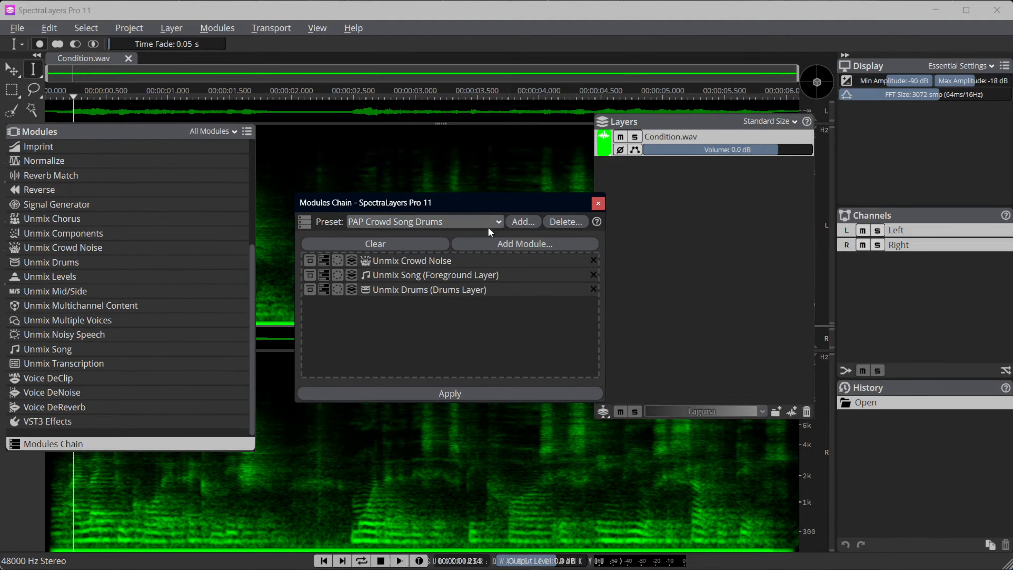
pyautogui.click(499, 224)
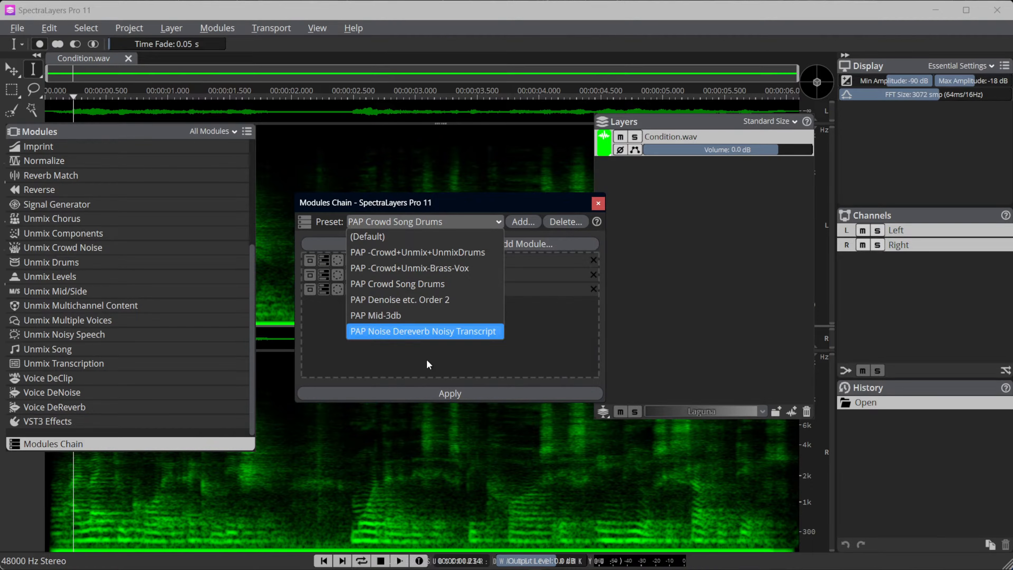
pyautogui.click(445, 358)
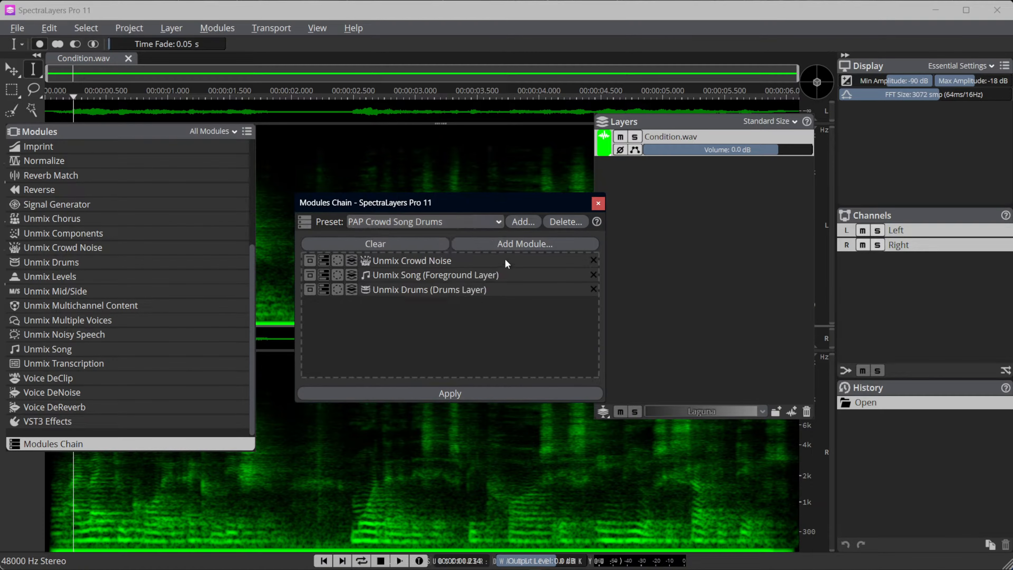
pyautogui.click(419, 246)
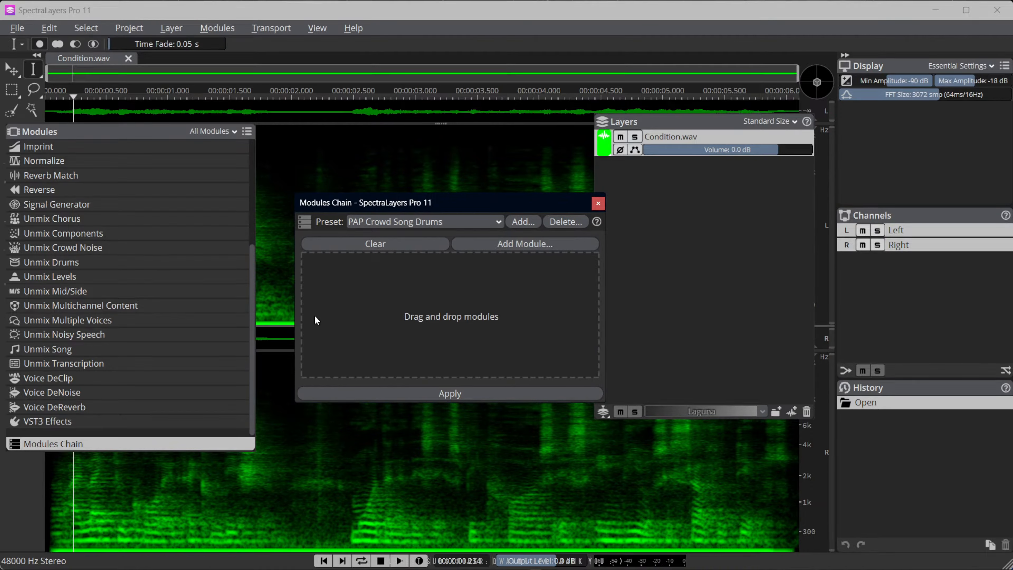
# Add Voice DeNoise to the empty chain, check its settings and leave its target layer unspecified
pyautogui.click(75, 396)
pyautogui.moveTo(74, 394); pyautogui.dragTo(426, 318)
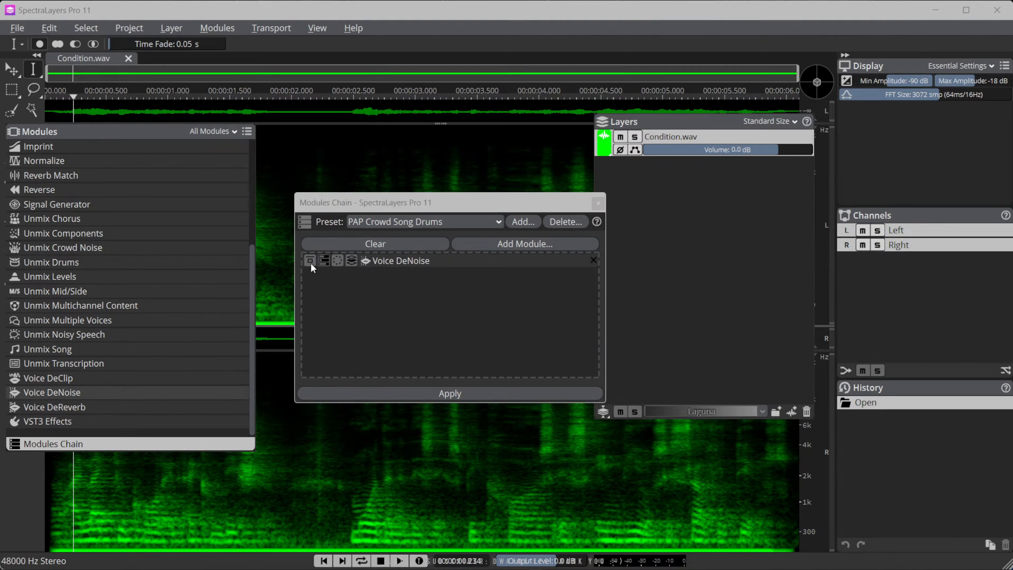
pyautogui.click(324, 261)
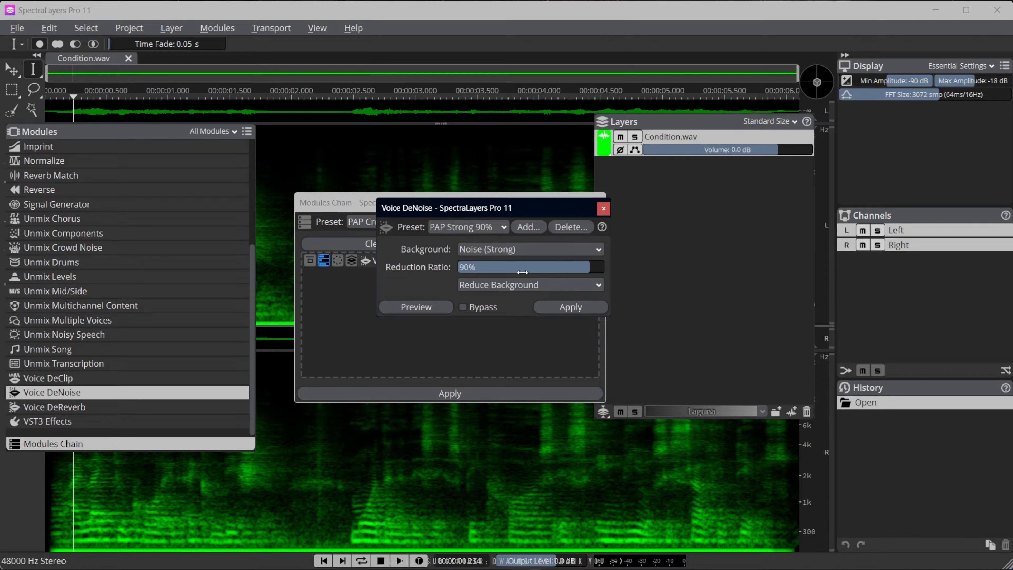
pyautogui.click(604, 209)
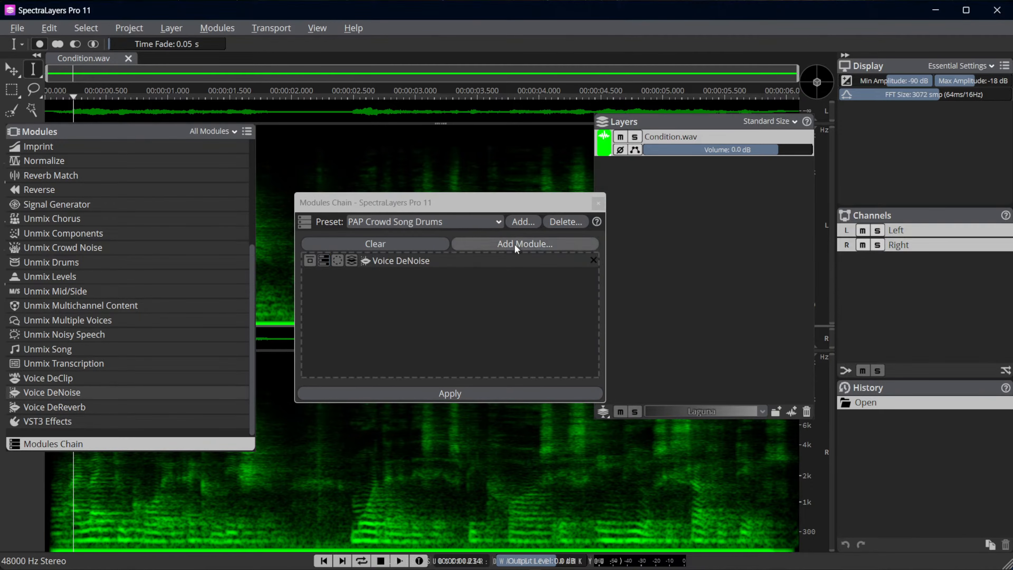
pyautogui.click(351, 260)
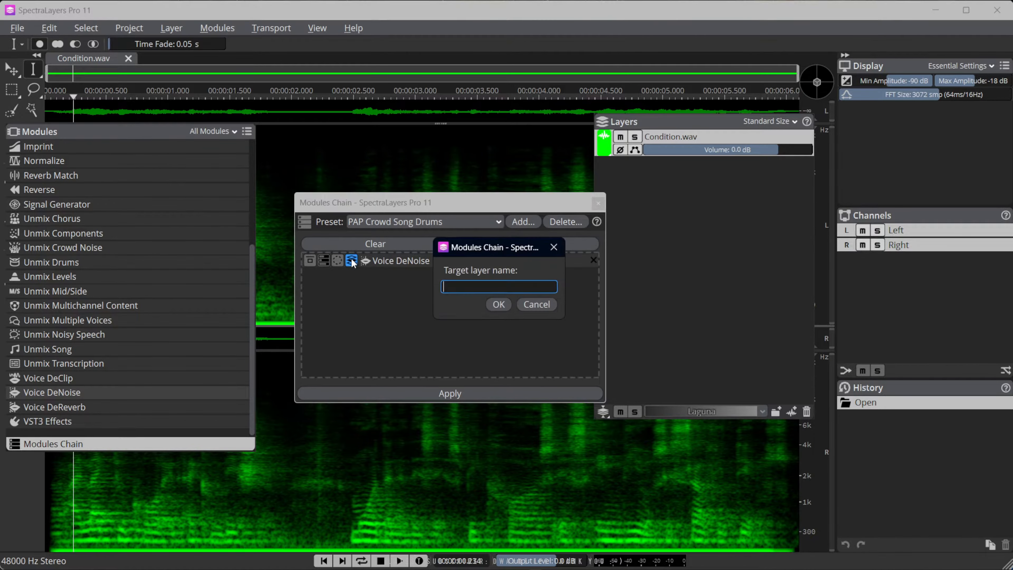
pyautogui.click(530, 305)
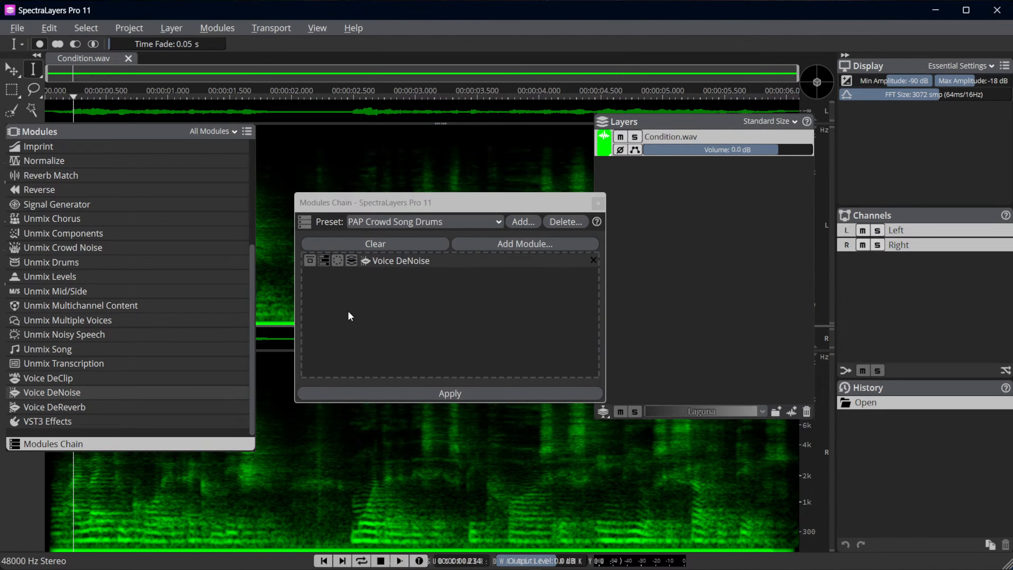
# Add Voice DeReverb after Voice DeNoise, check its settings and leave its target layer unspecified
pyautogui.moveTo(67, 406); pyautogui.dragTo(358, 315)
pyautogui.click(324, 274)
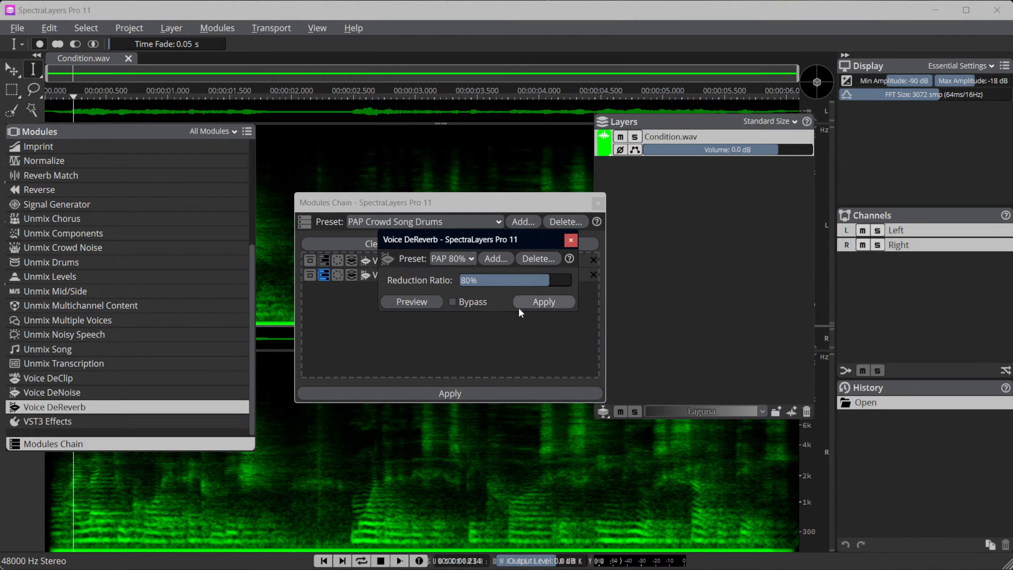
pyautogui.click(570, 240)
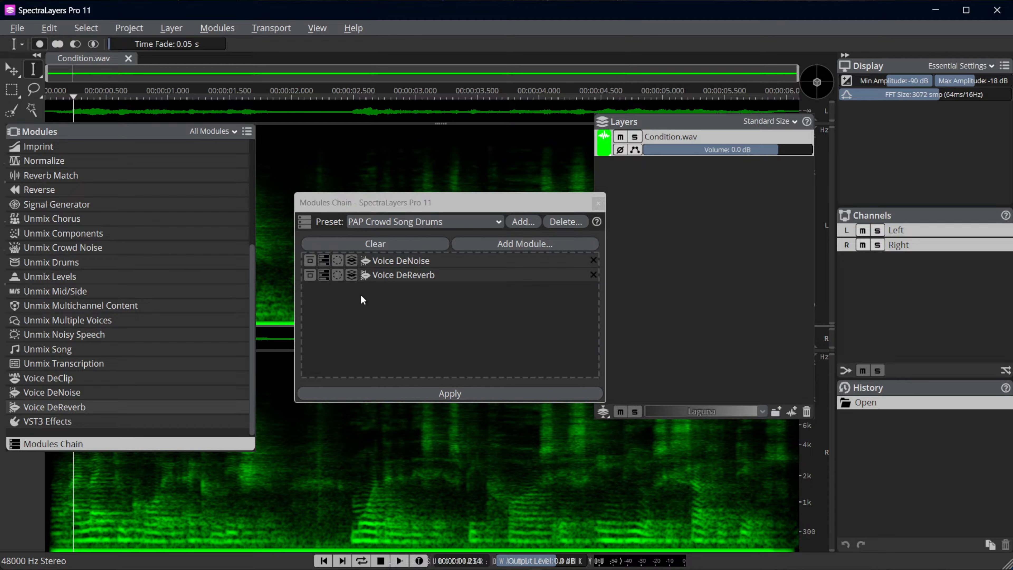
pyautogui.click(350, 275)
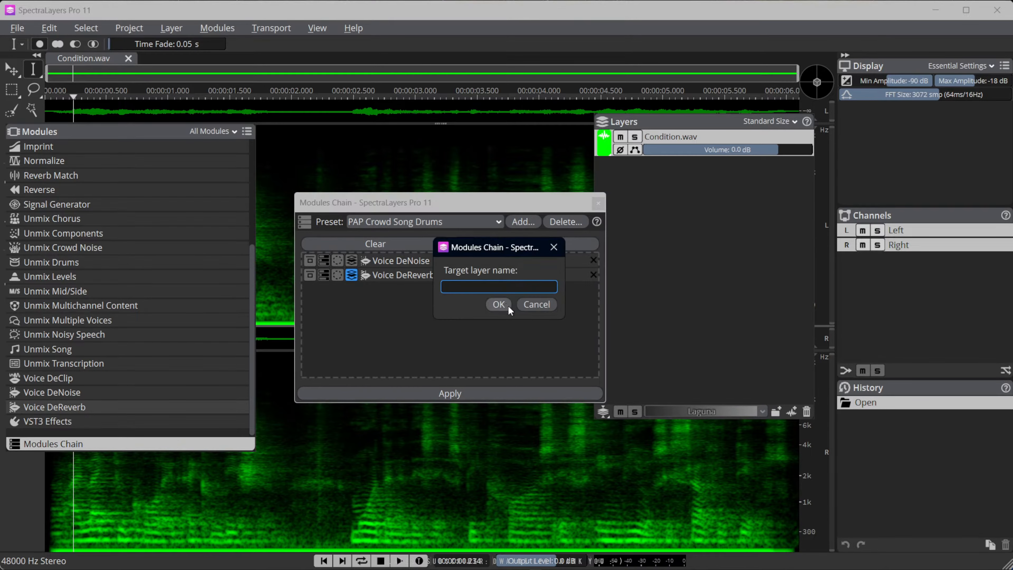
pyautogui.click(534, 305)
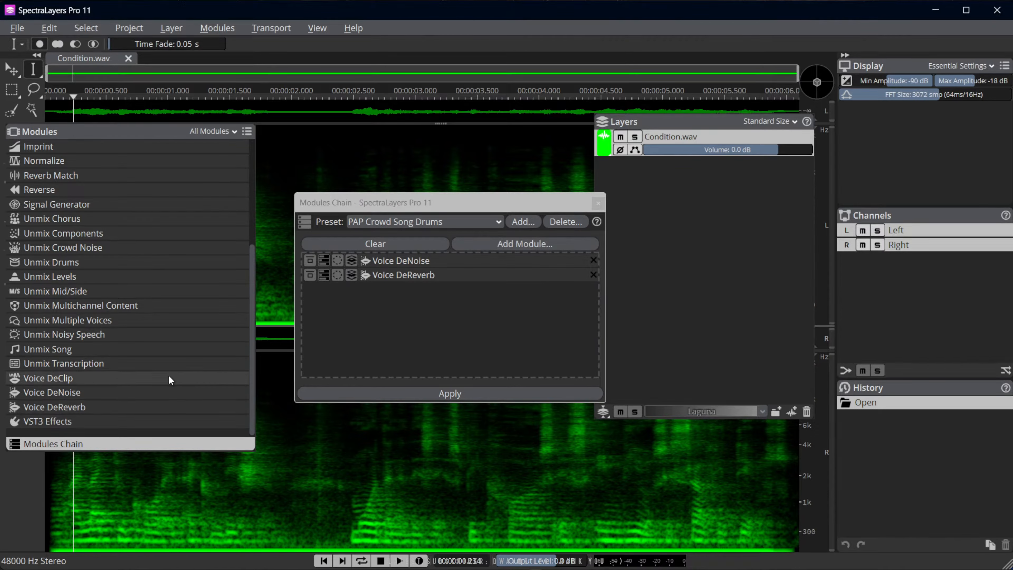
# Add Unmix Noisy Speech as the chain's third module and check its settings
pyautogui.moveTo(82, 333); pyautogui.dragTo(392, 331)
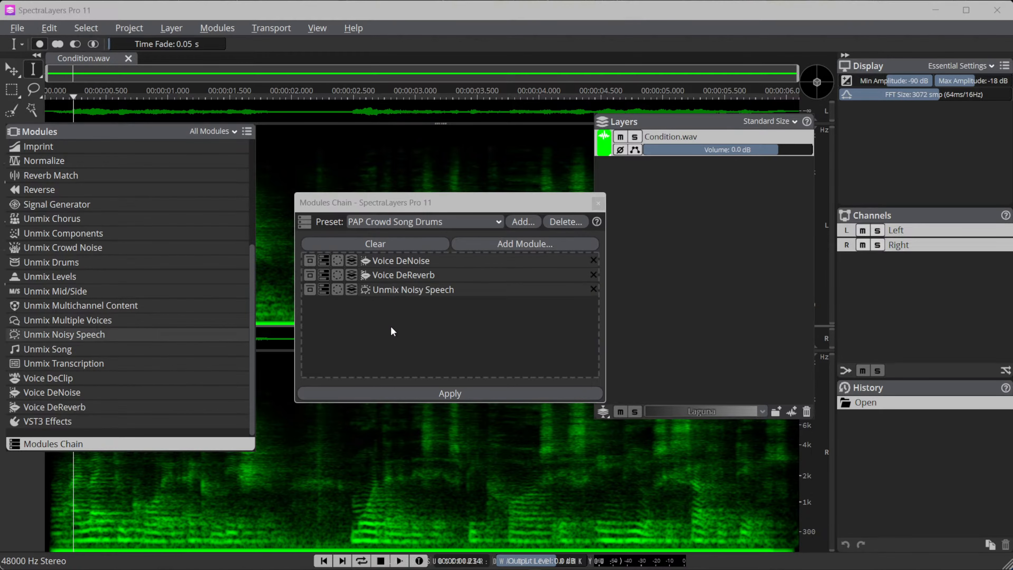
pyautogui.click(325, 290)
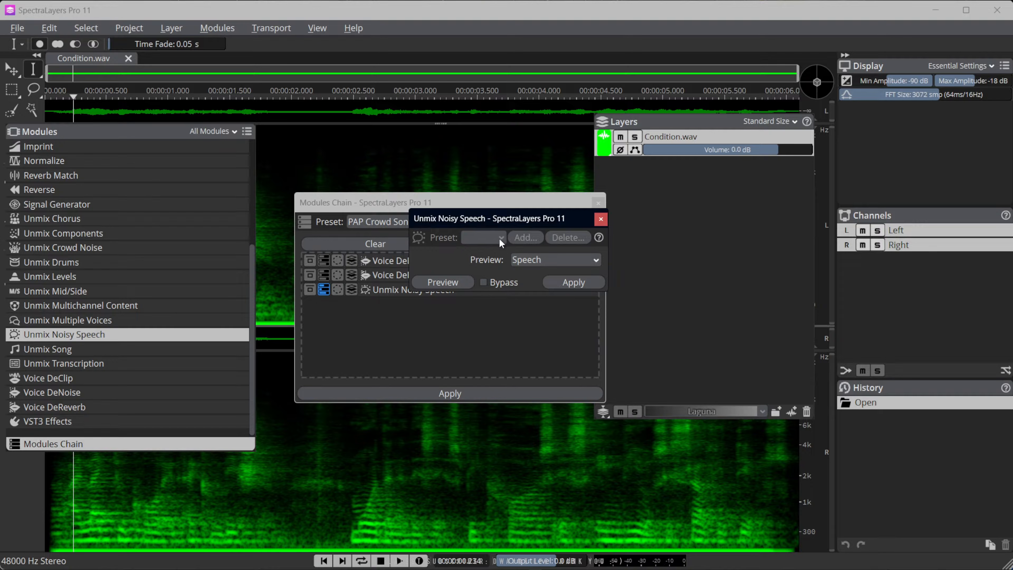
pyautogui.click(600, 219)
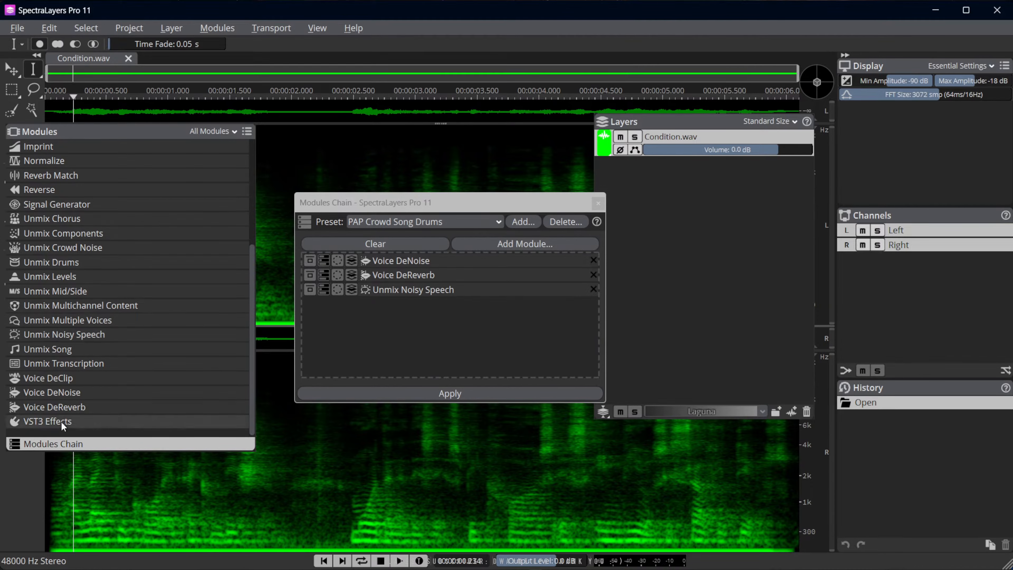
# Add VST3 Effects to the chain, check its Pro-Q 3 equalizer settings and set its target layer to Speech
pyautogui.moveTo(61, 421); pyautogui.dragTo(360, 338)
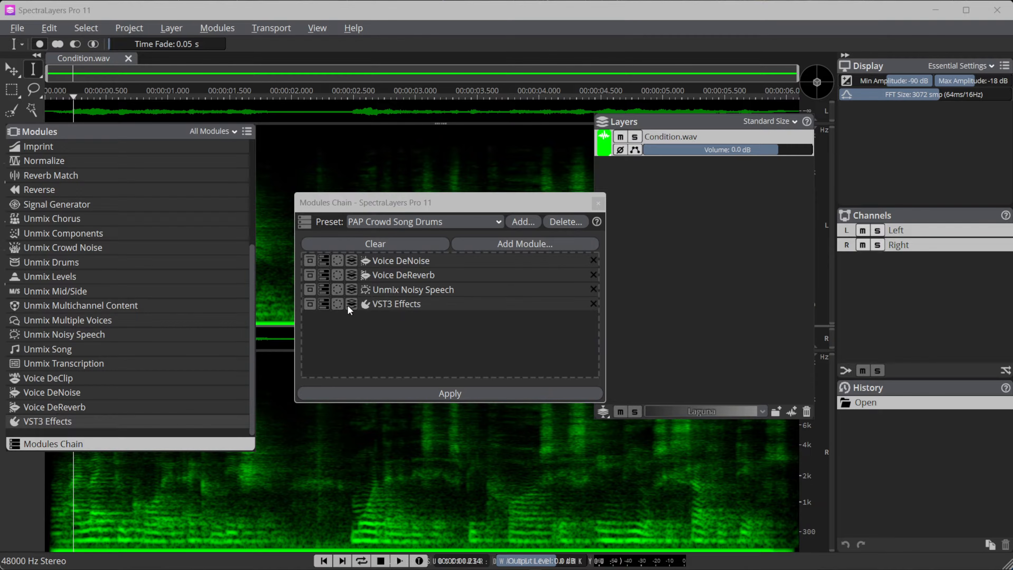
pyautogui.click(324, 305)
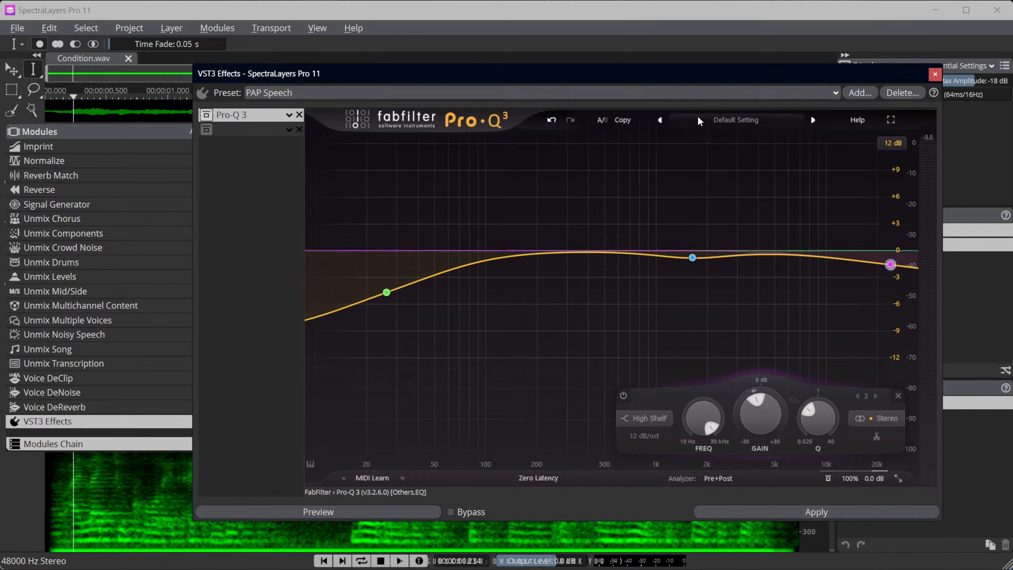
pyautogui.click(935, 74)
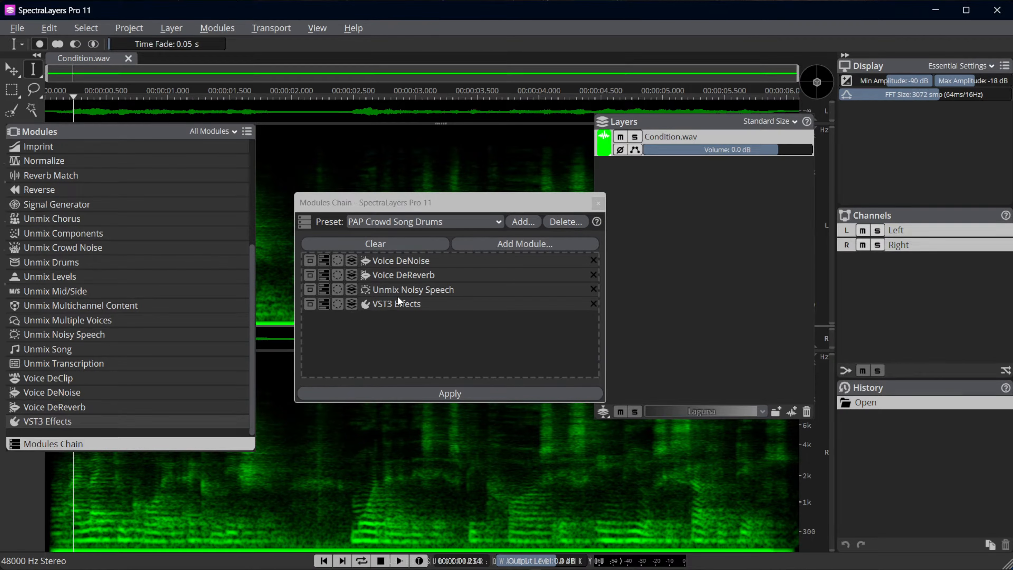
pyautogui.click(351, 303)
pyautogui.write('Speech')
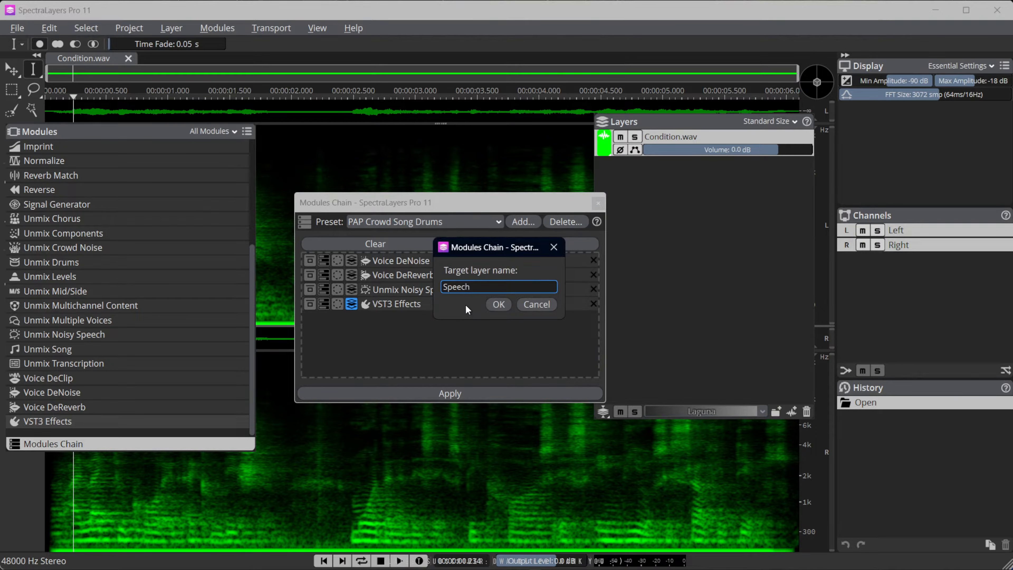
pyautogui.click(499, 305)
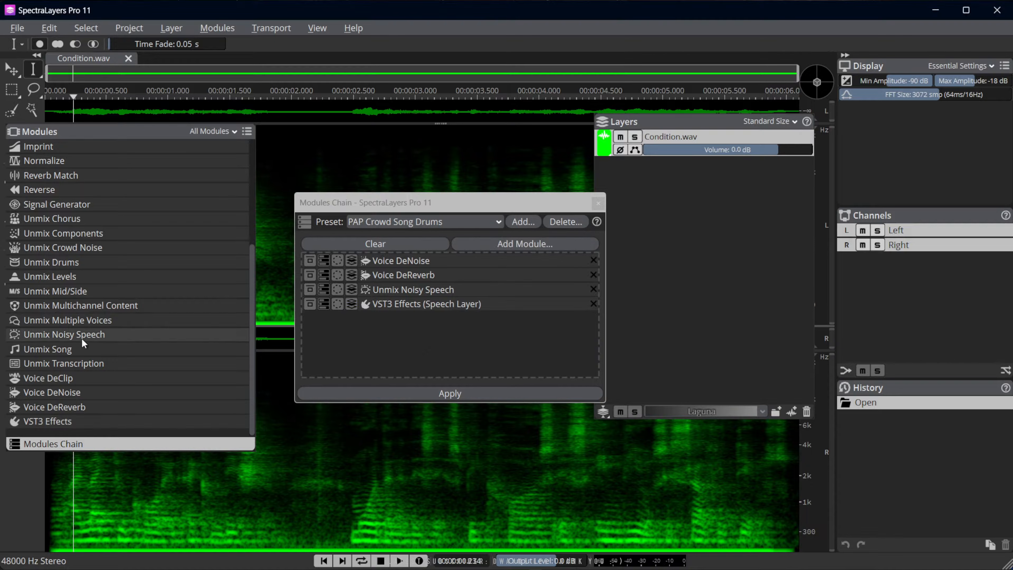
# Add Unmix Transcription with the PAP Best Auto preset to the end of the chain and set its target layer to Speech
pyautogui.moveTo(76, 363); pyautogui.dragTo(358, 346)
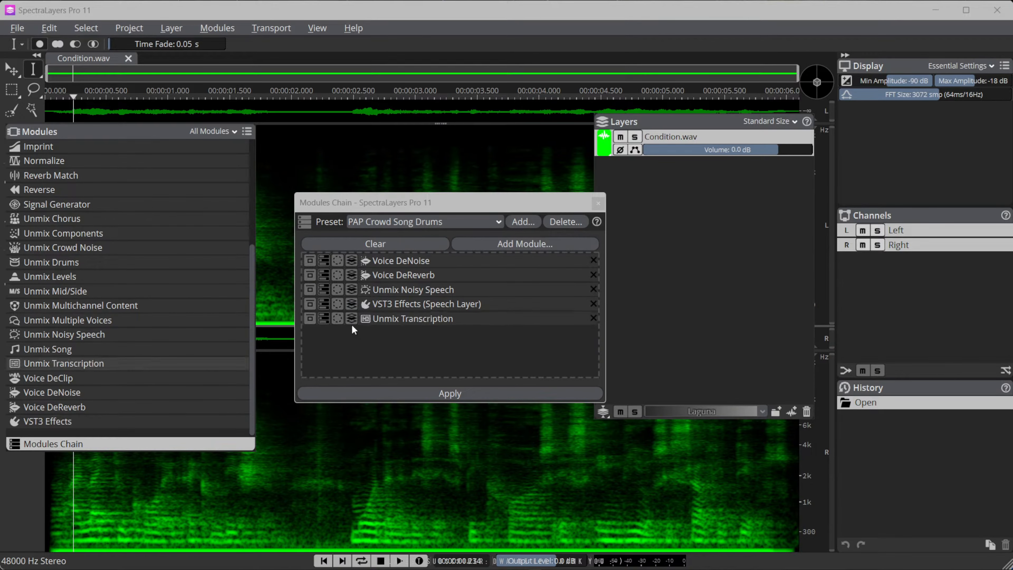
pyautogui.click(323, 318)
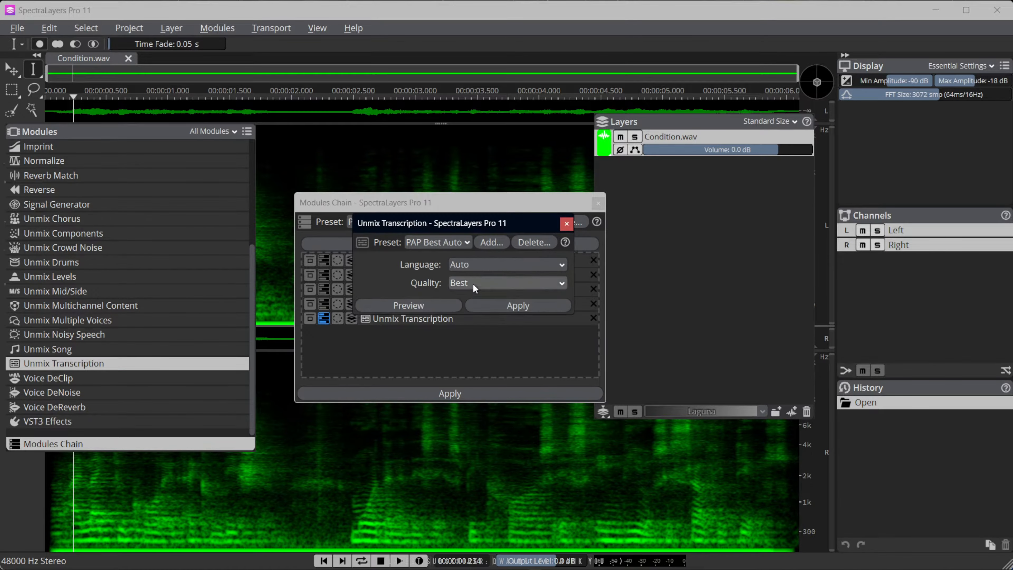
pyautogui.click(461, 242)
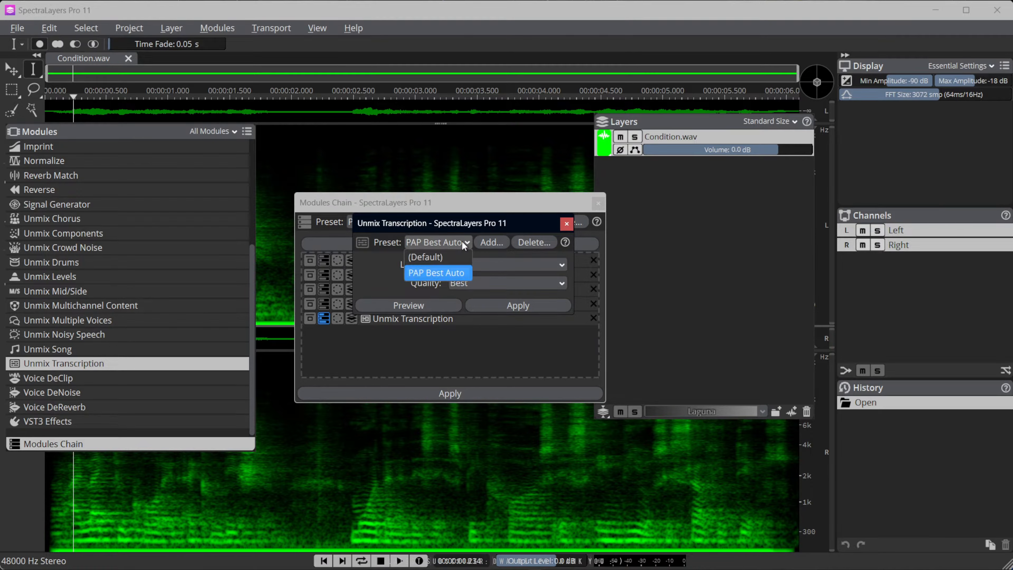
pyautogui.click(432, 273)
pyautogui.click(566, 223)
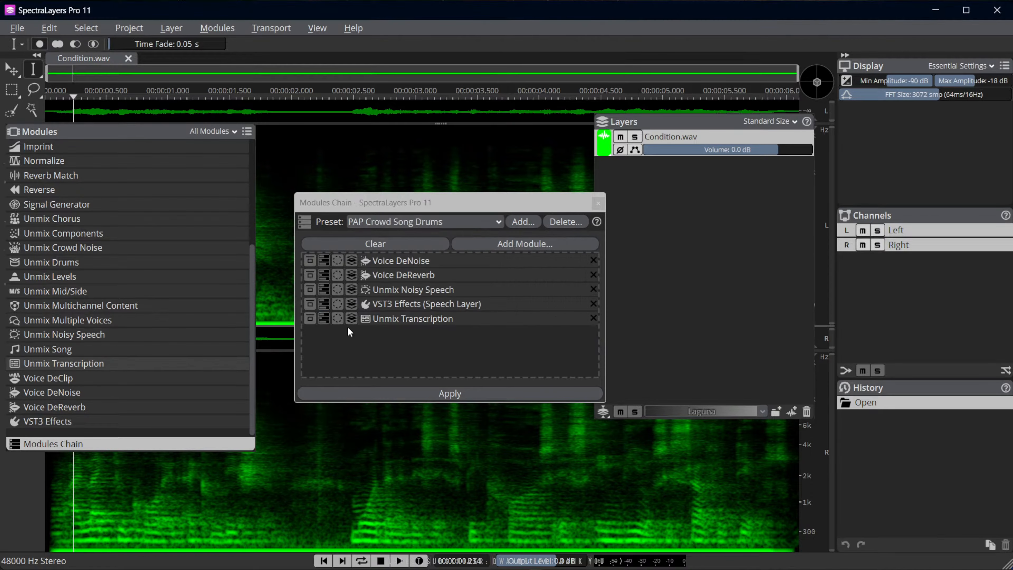
pyautogui.click(353, 316)
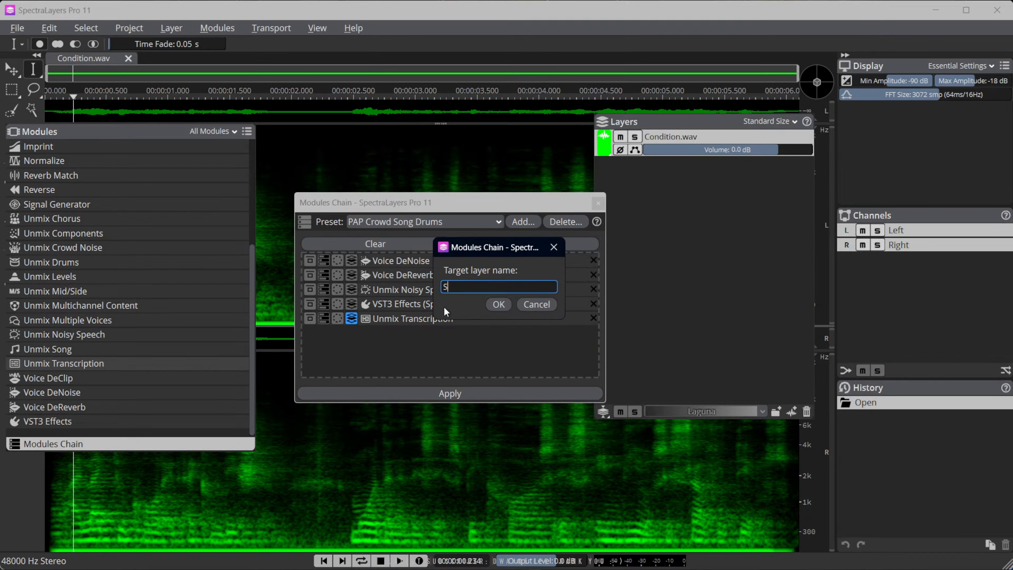
pyautogui.write('Speech')
pyautogui.click(500, 305)
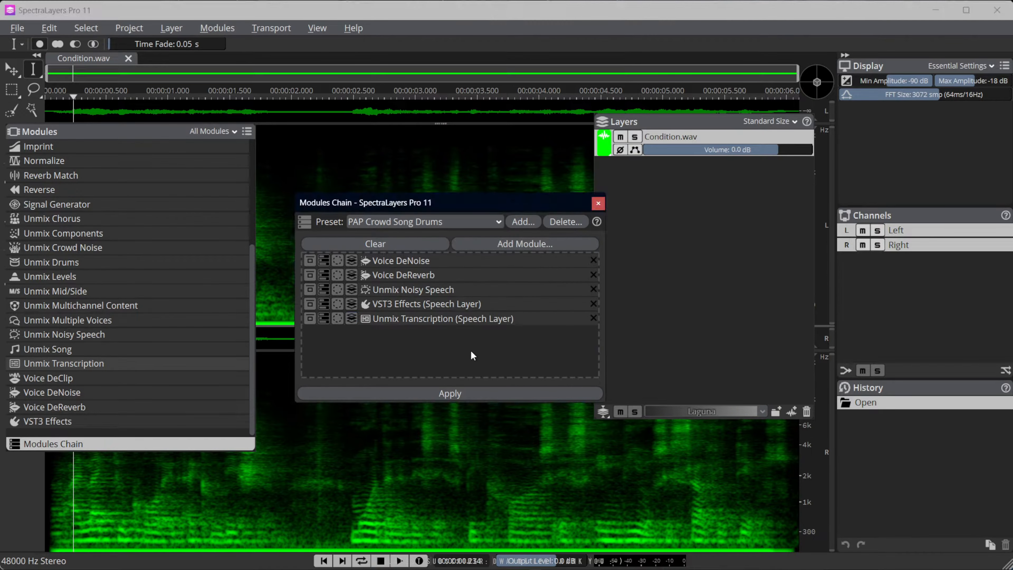
# Save the five-module chain as the preset PAP Noise Dereverb Noisy Transcript
pyautogui.click(520, 219)
pyautogui.write('PAP')
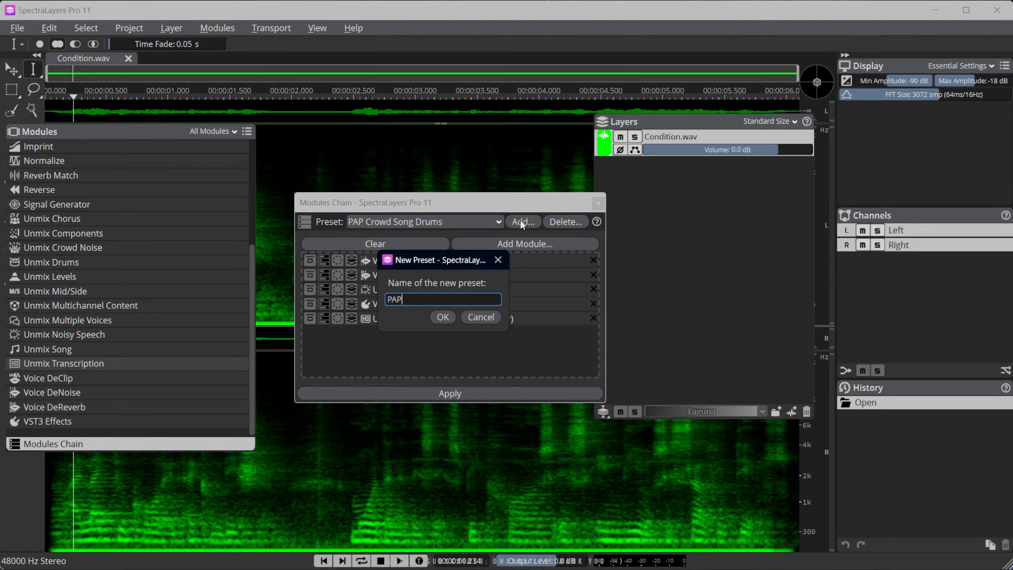
pyautogui.write(' Live')
pyautogui.write('mo')
pyautogui.press('Left')
pyautogui.write('e')
pyautogui.press('End')
pyautogui.write('1')
pyautogui.click(441, 316)
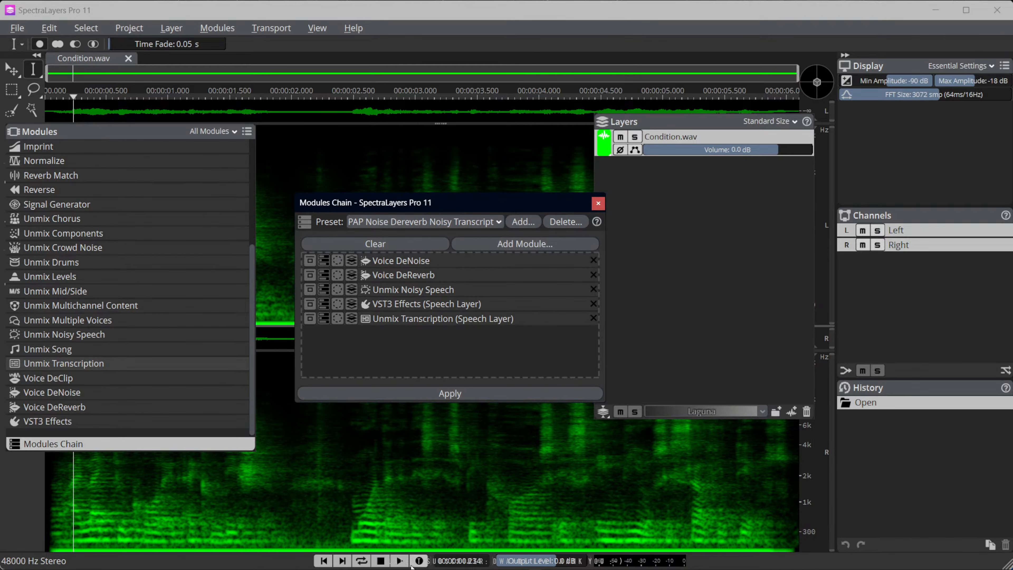
# Play the unprocessed recording briefly and apply the Modules Chain to Condition.wav
pyautogui.click(398, 561)
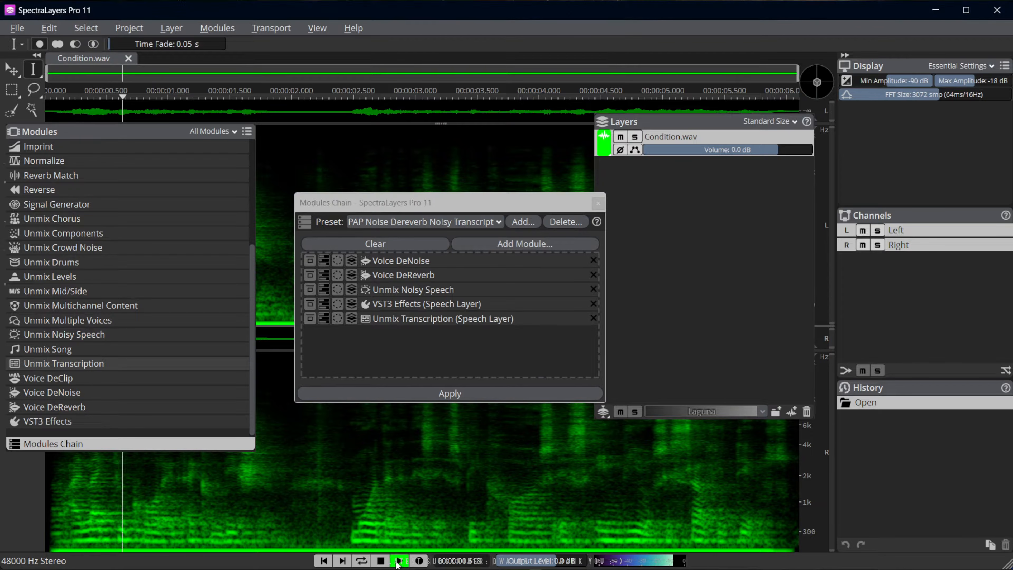
pyautogui.click(381, 561)
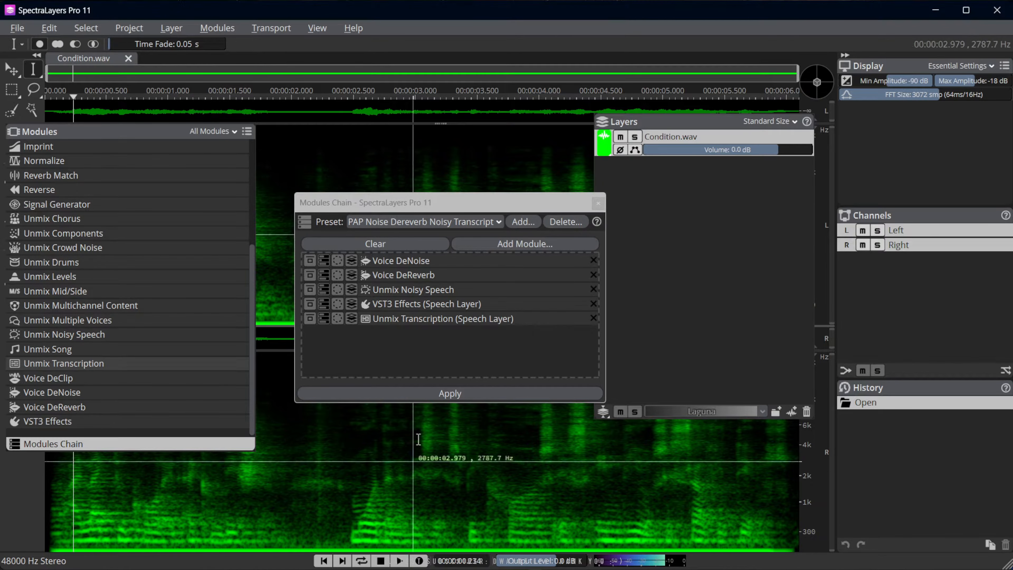
pyautogui.click(431, 394)
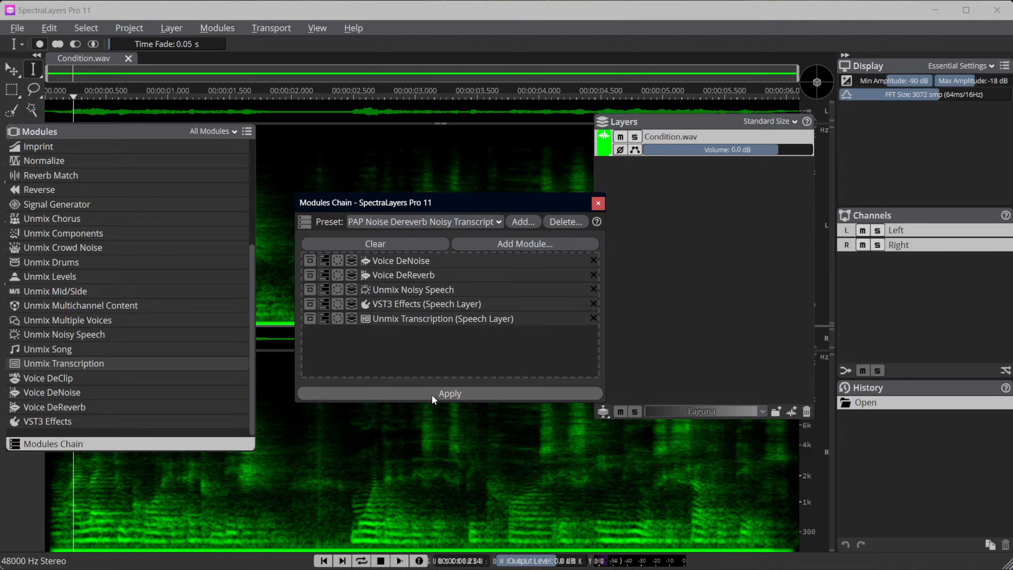
pyautogui.click(431, 394)
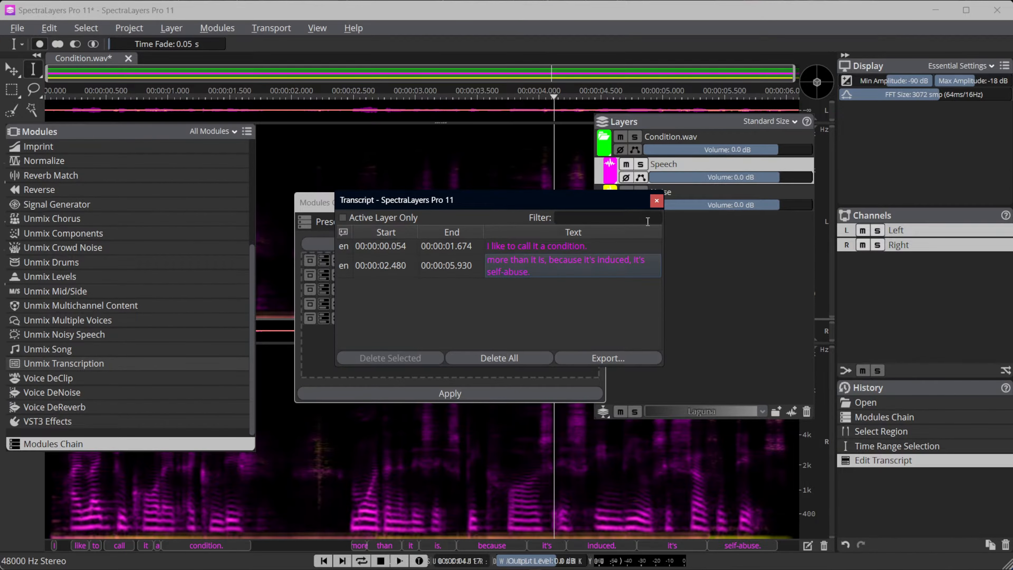
# Play the processed recording from the start to check the result, closing the Transcript and Modules Chain windows
pyautogui.click(656, 200)
pyautogui.click(323, 561)
pyautogui.click(399, 560)
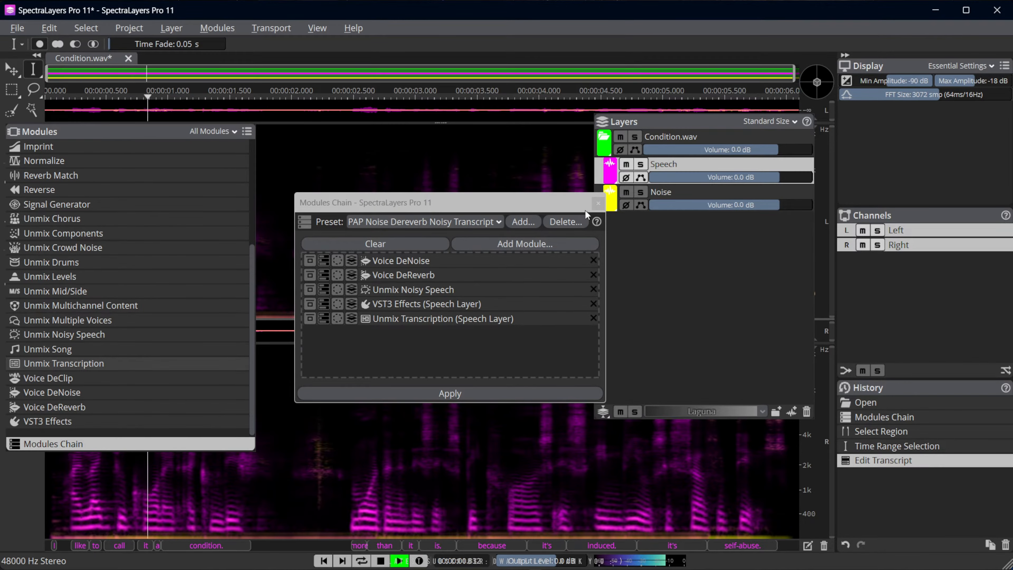
pyautogui.click(597, 203)
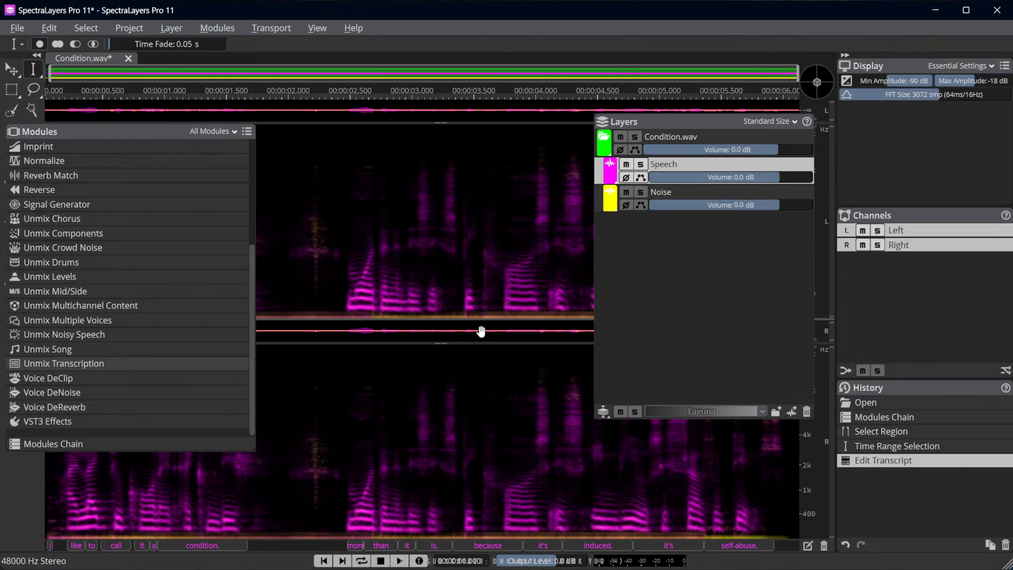
# Revert Condition.wav to its originally opened state and bypass Unmix Transcription in the Modules Chain
pyautogui.click(863, 401)
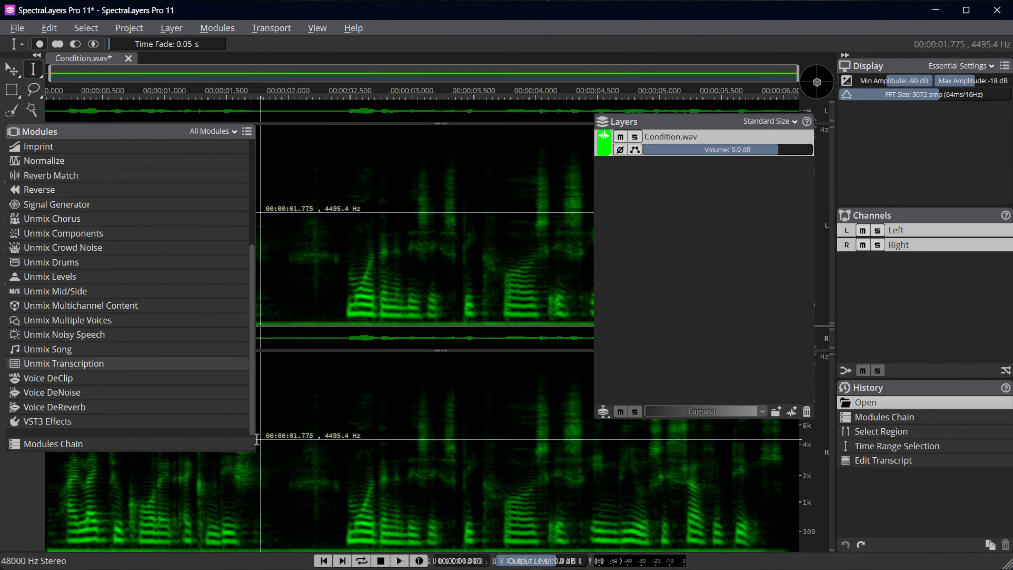
pyautogui.click(183, 442)
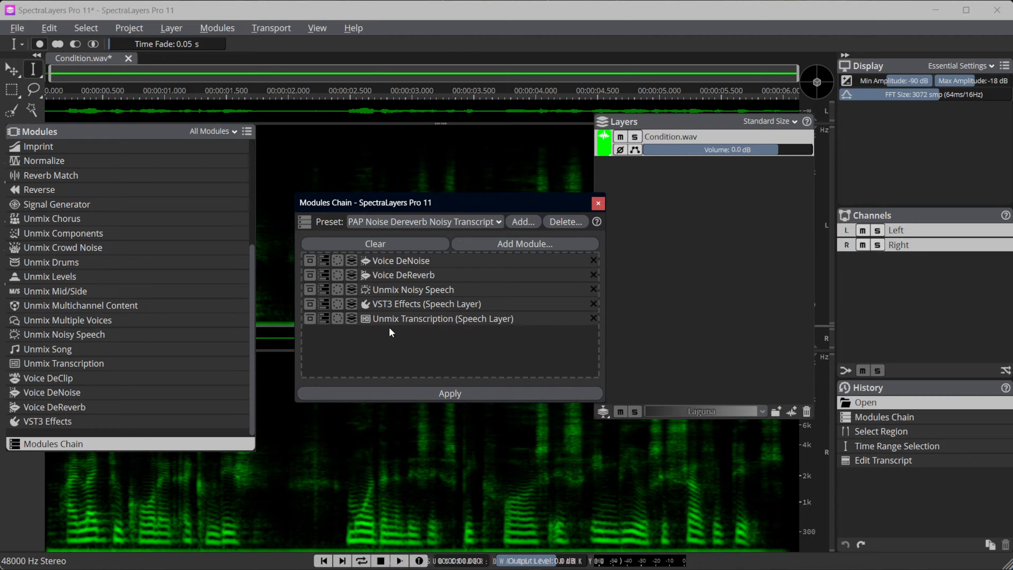
pyautogui.click(310, 319)
# Close Condition.wav without saving, reopen it from the recent files and play the unprocessed recording briefly
pyautogui.click(129, 57)
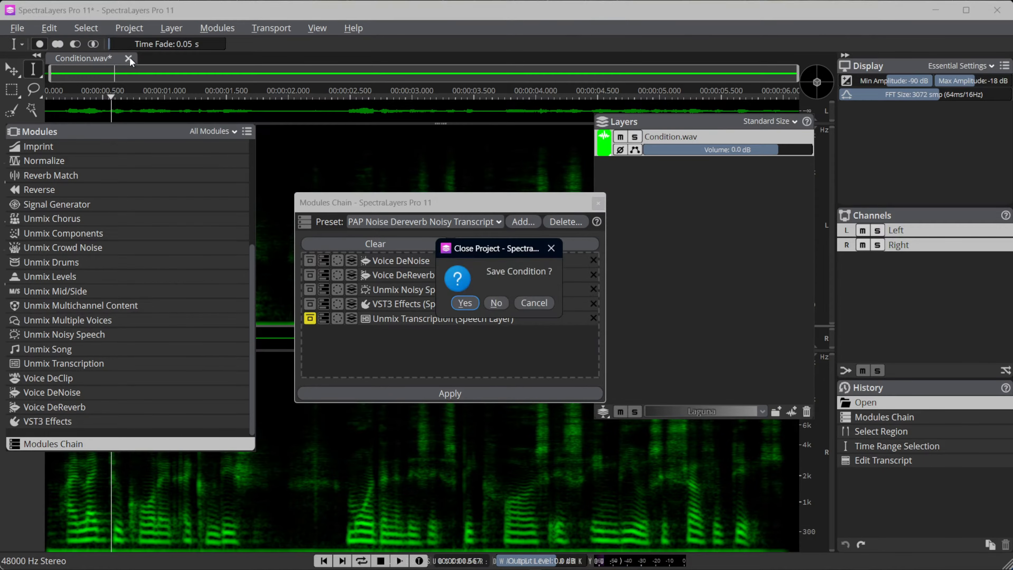
pyautogui.click(496, 303)
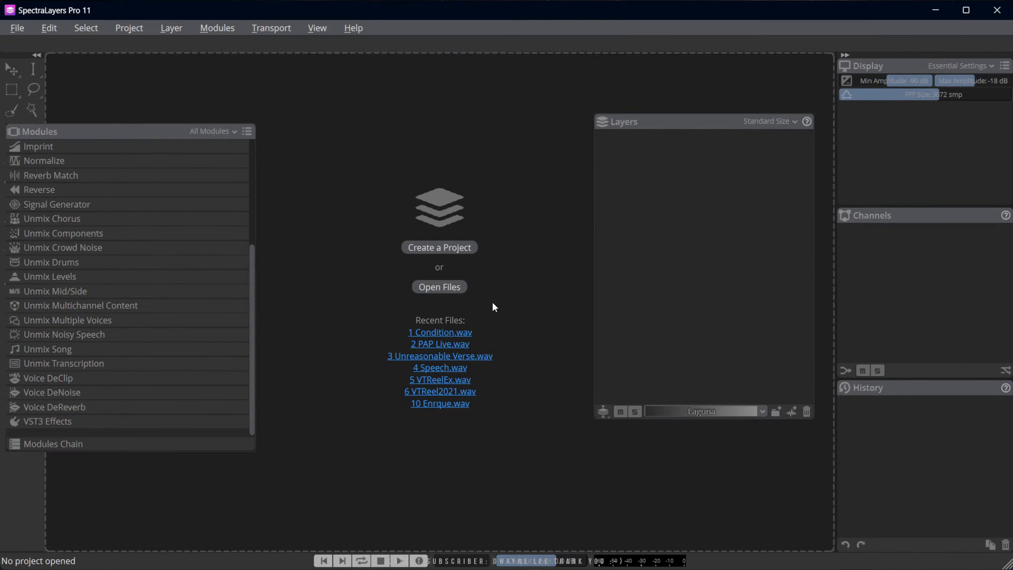
pyautogui.click(446, 334)
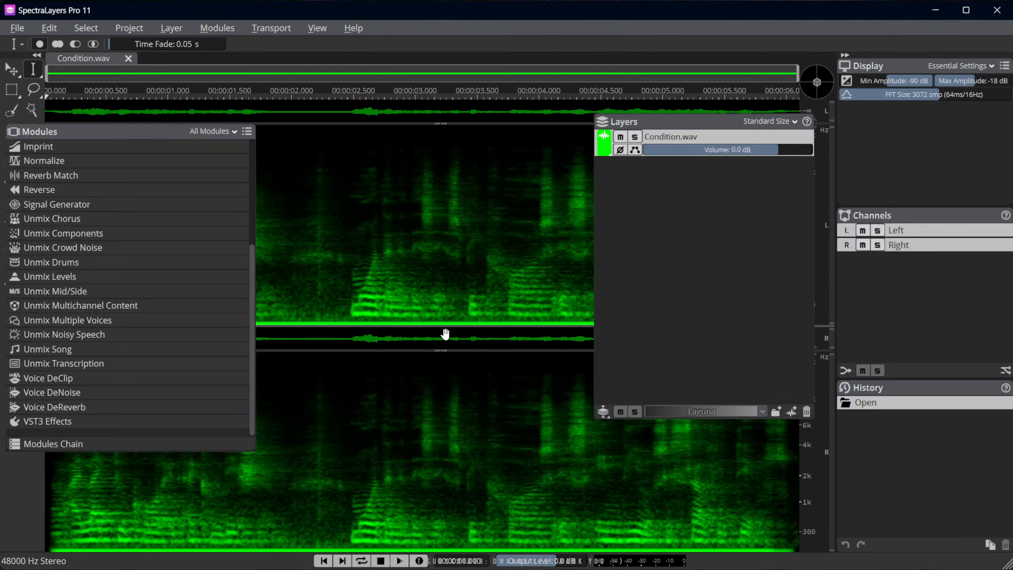
pyautogui.press('space')
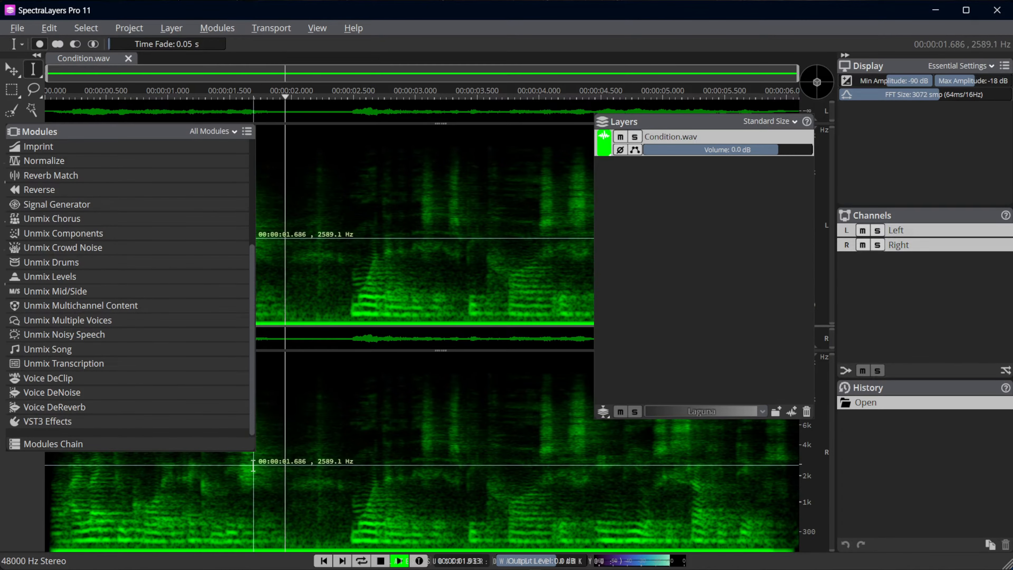
pyautogui.press('space')
# Reorder the Modules Chain so Unmix Noisy Speech is first, followed by Voice DeReverb and Voice DeNoise
pyautogui.click(148, 444)
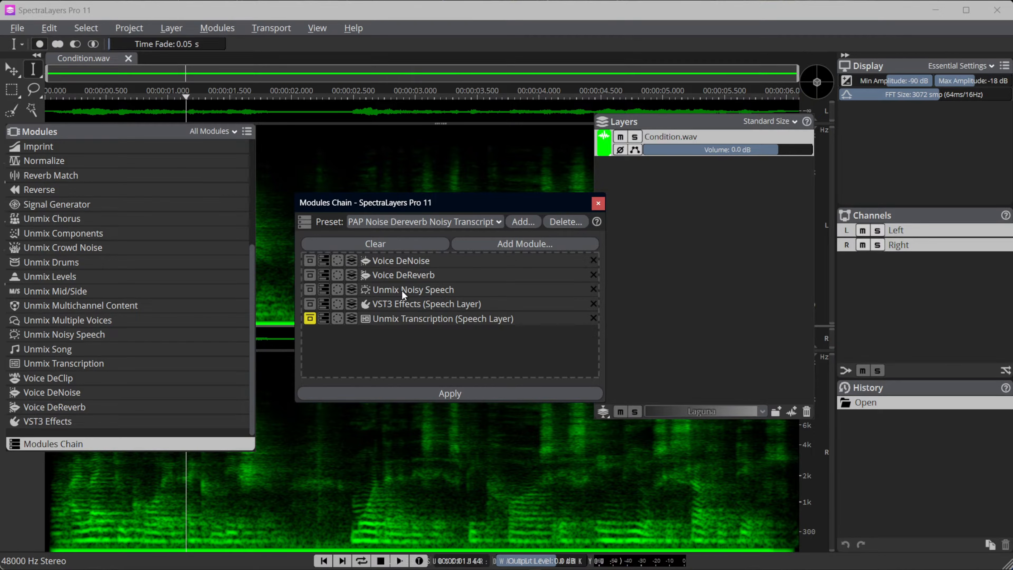
pyautogui.moveTo(402, 290); pyautogui.dragTo(398, 257)
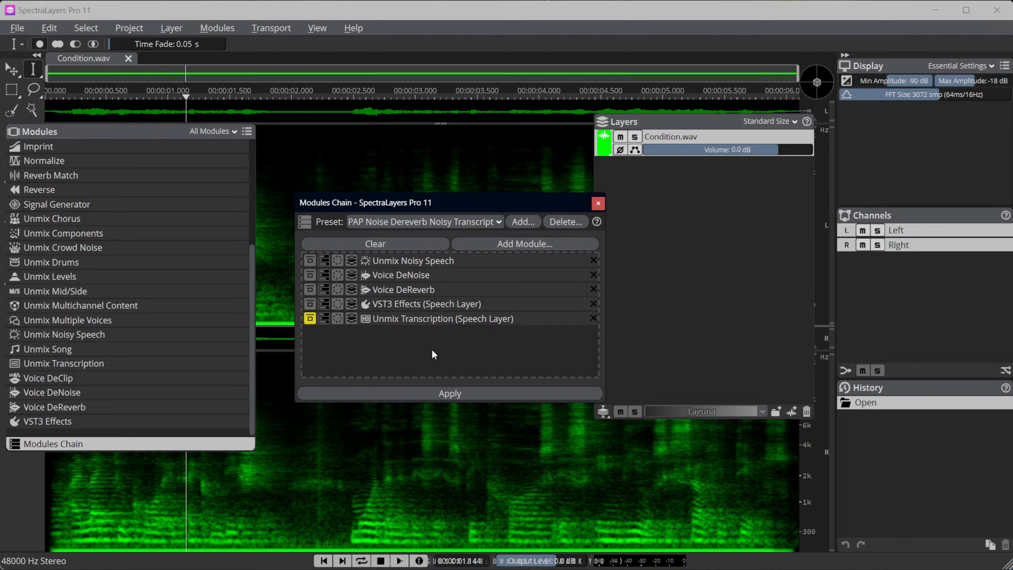
pyautogui.click(399, 279)
pyautogui.click(519, 369)
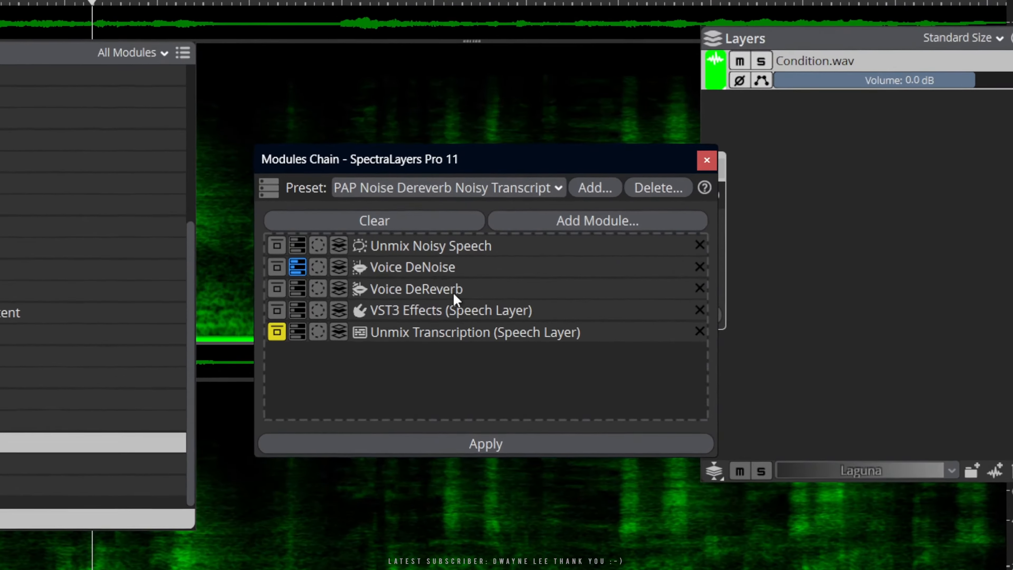
pyautogui.moveTo(413, 288); pyautogui.dragTo(430, 266)
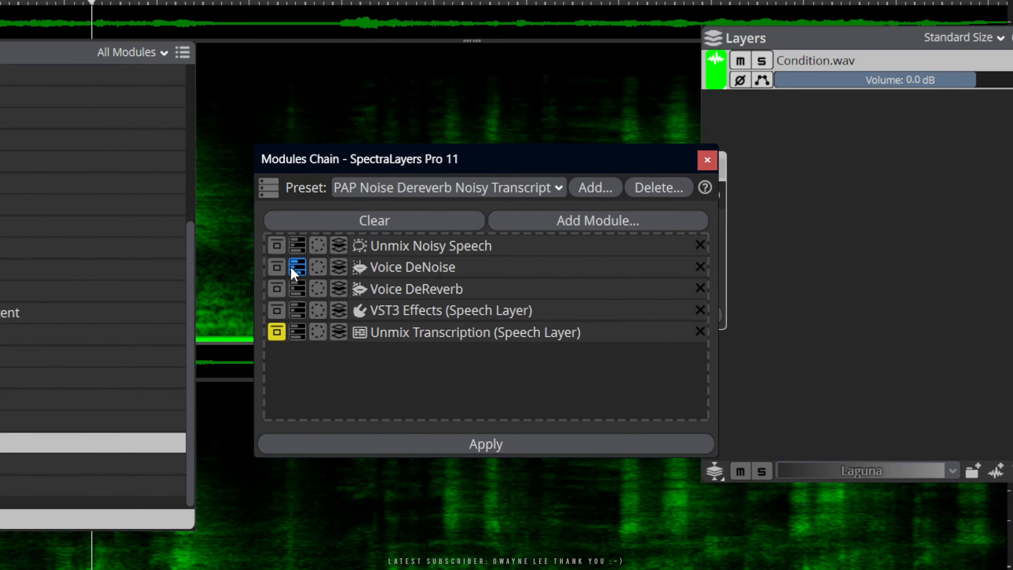
pyautogui.moveTo(427, 296); pyautogui.dragTo(414, 264)
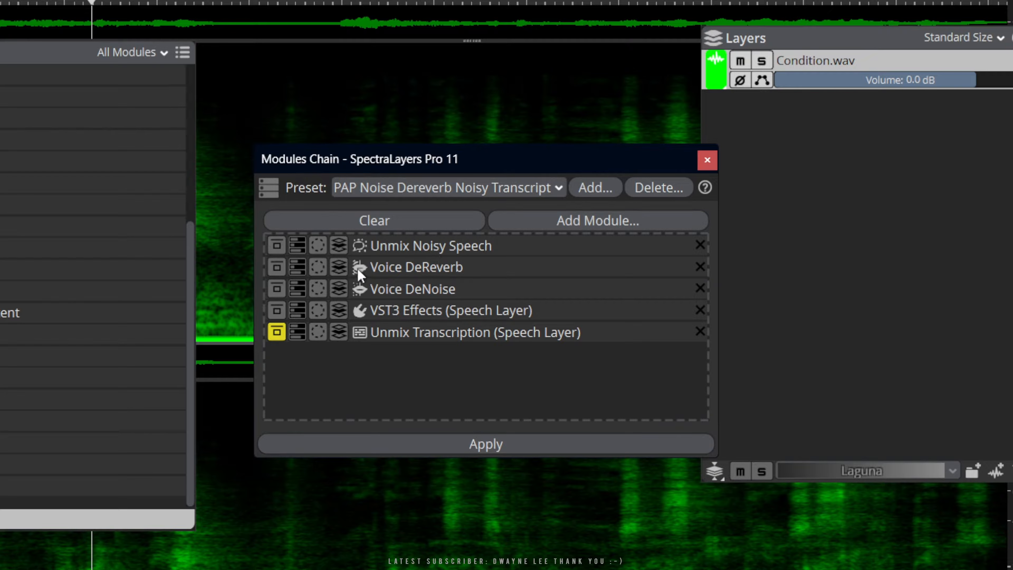
# Set the target layer of Voice DeReverb and Voice DeNoise to Speech, and keep Speech as the VST3 Effects target
pyautogui.click(339, 267)
pyautogui.write('Speech')
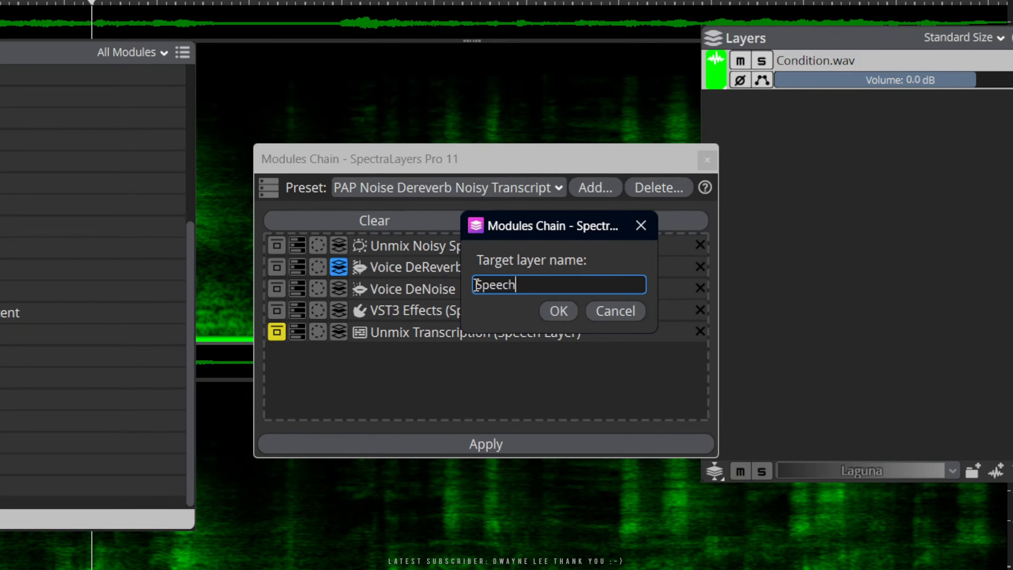
pyautogui.click(563, 313)
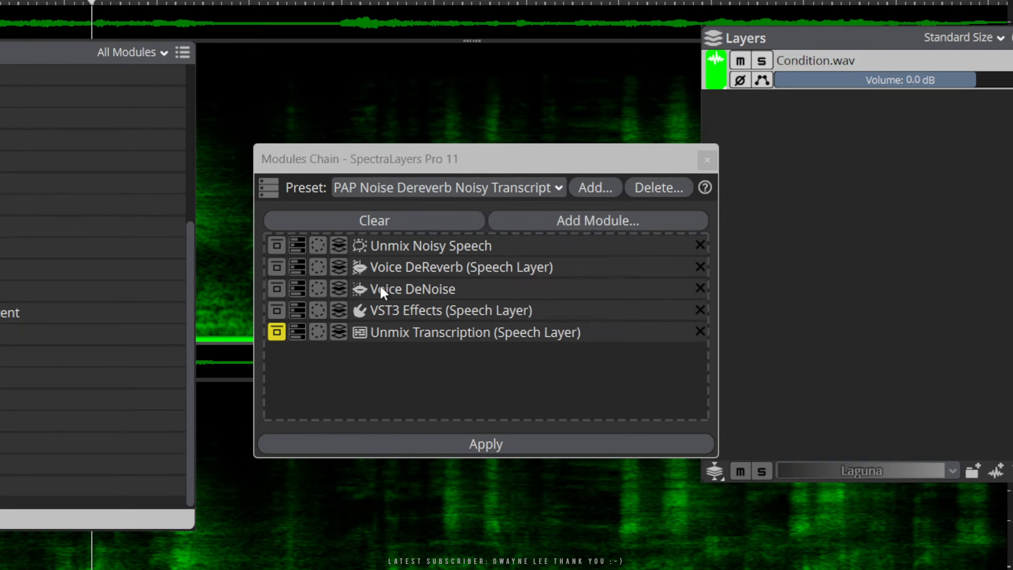
pyautogui.click(338, 288)
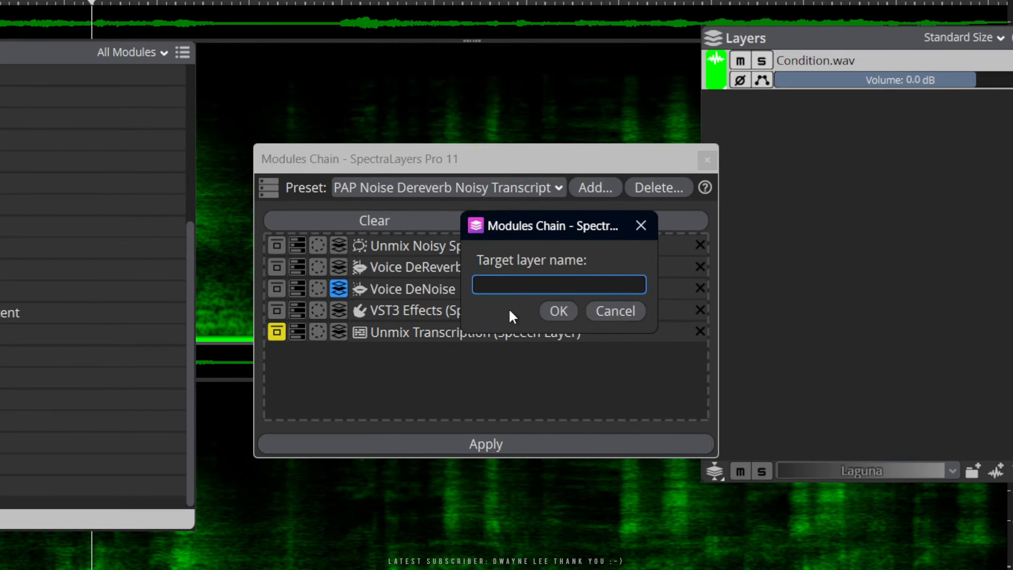
pyautogui.write('Speech')
pyautogui.press('Return')
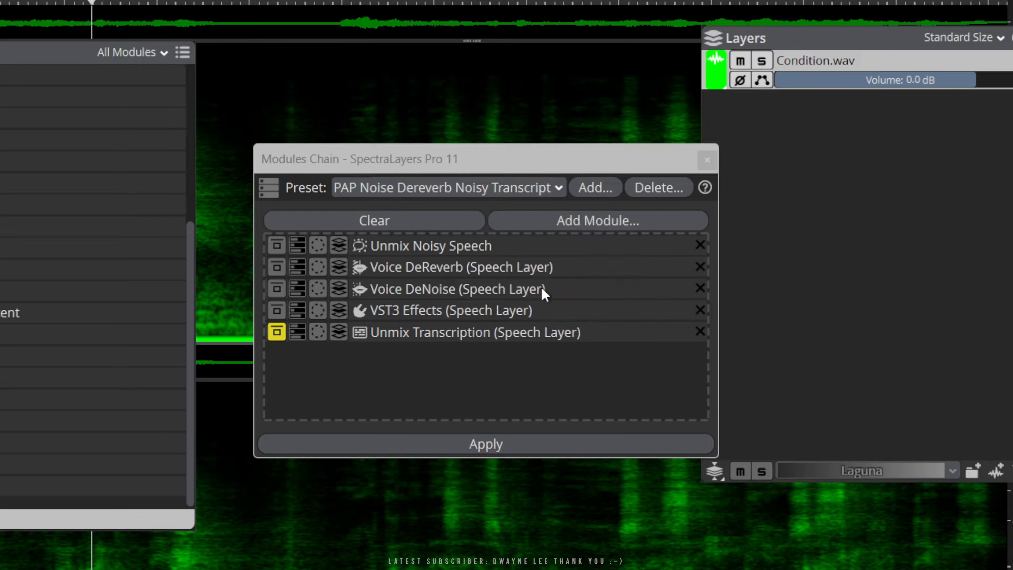
pyautogui.click(339, 310)
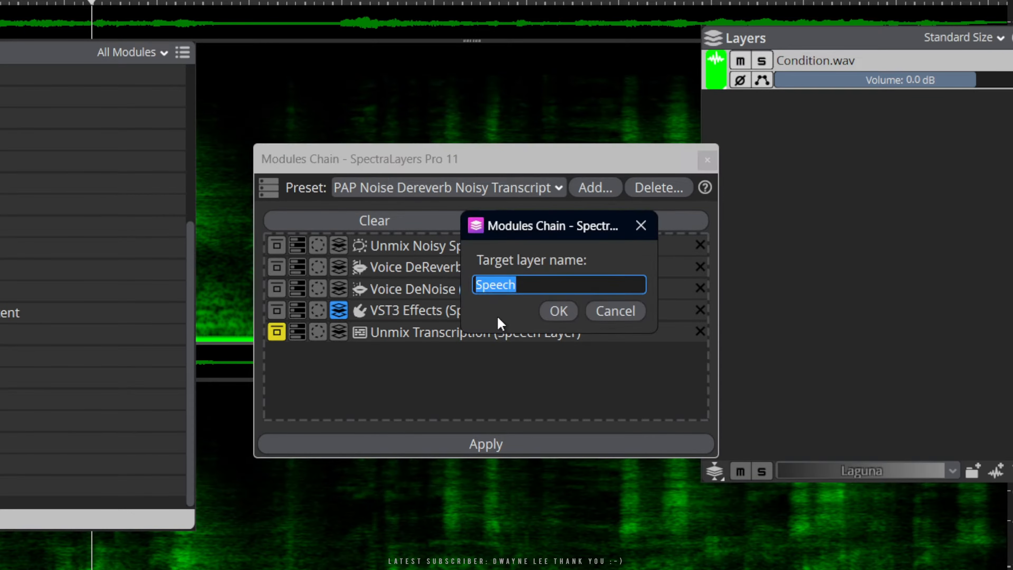
pyautogui.click(564, 314)
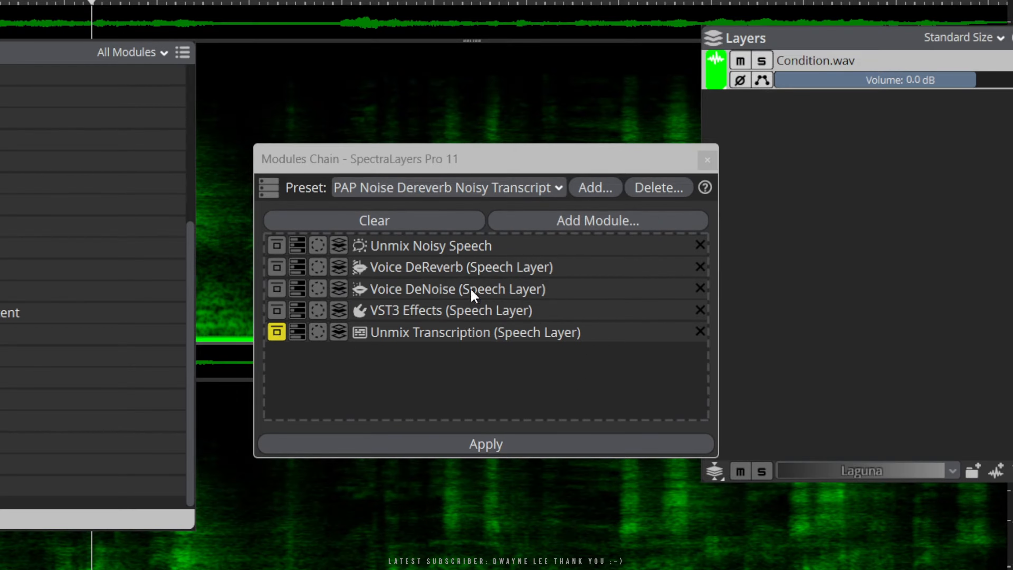
# Apply the reordered Modules Chain to Condition.wav, close its window and play the result from the start
pyautogui.click(491, 448)
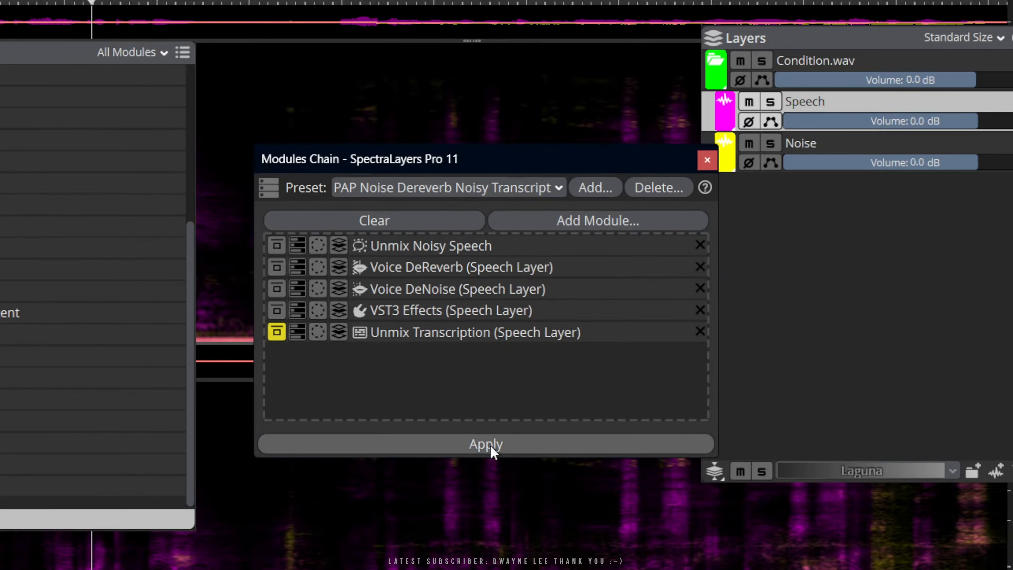
pyautogui.click(707, 161)
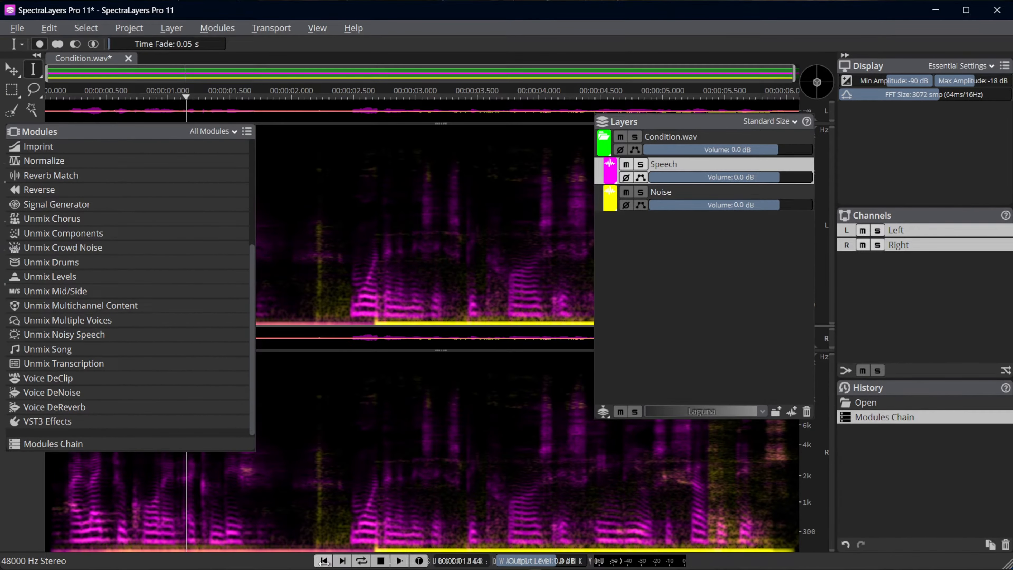
pyautogui.click(323, 561)
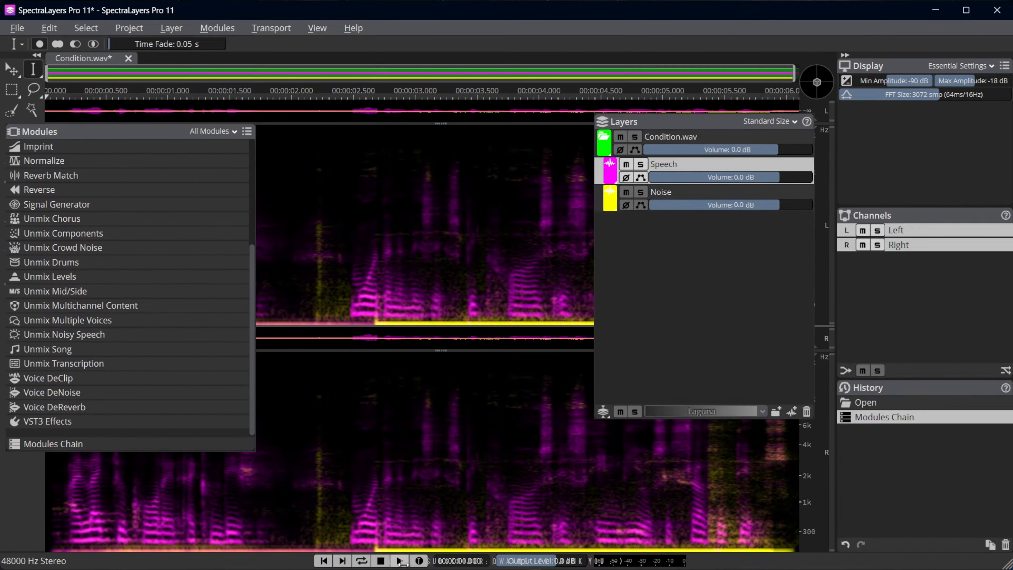
pyautogui.click(399, 560)
# Solo the Noise layer during playback, switch the solo to the Speech layer and play it to compare both
pyautogui.click(641, 192)
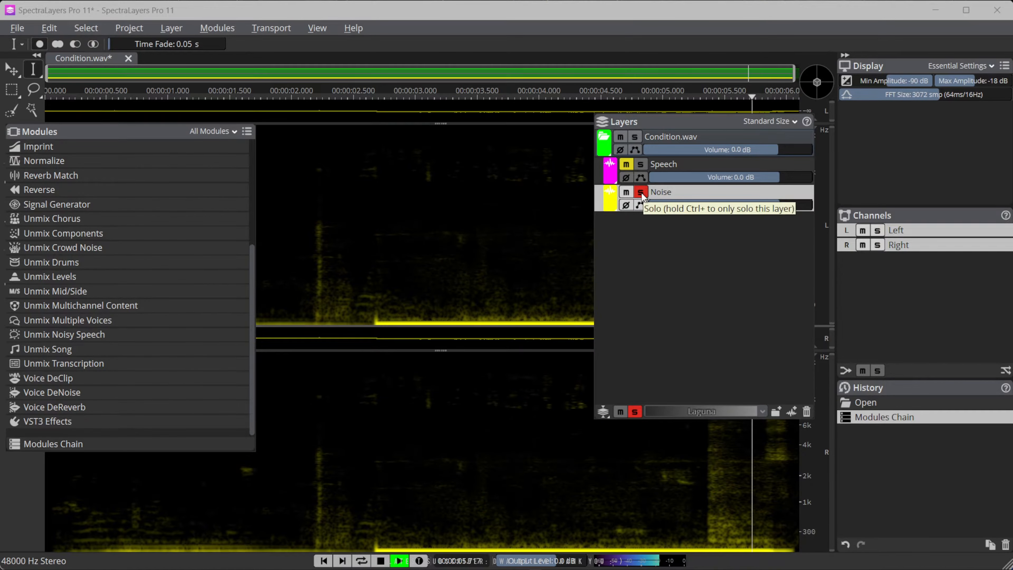
pyautogui.click(641, 192)
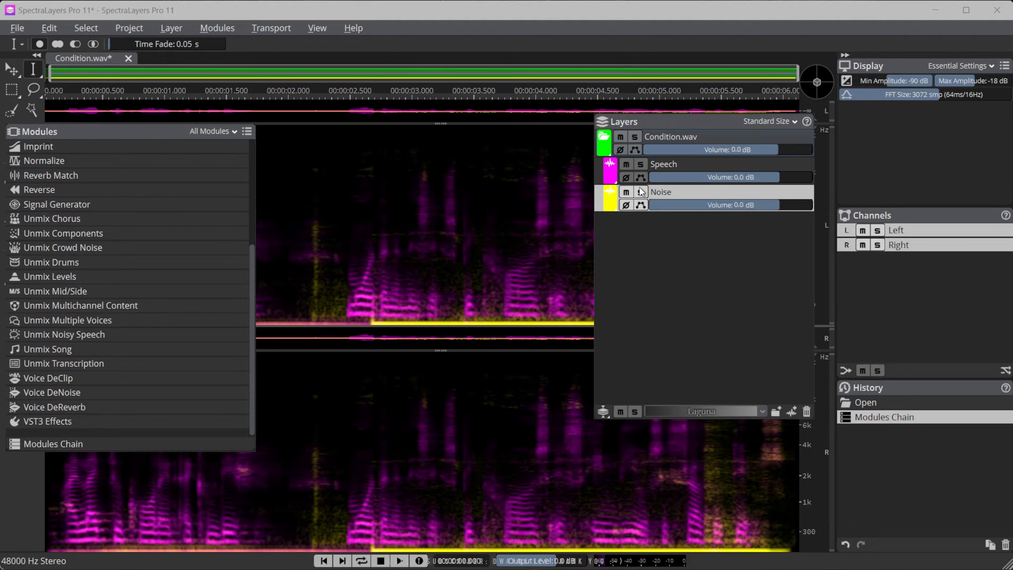
pyautogui.click(639, 164)
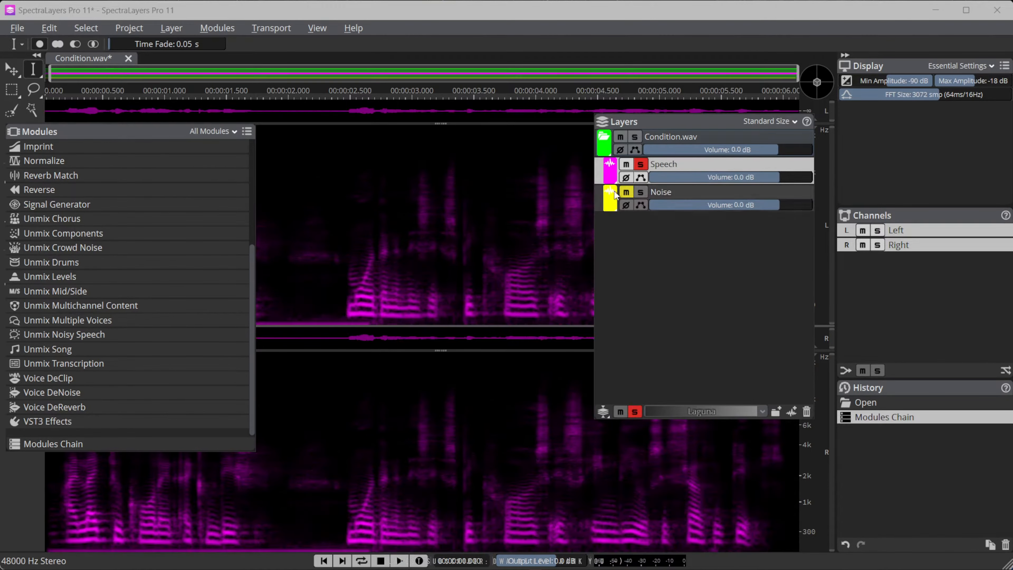
pyautogui.press('space')
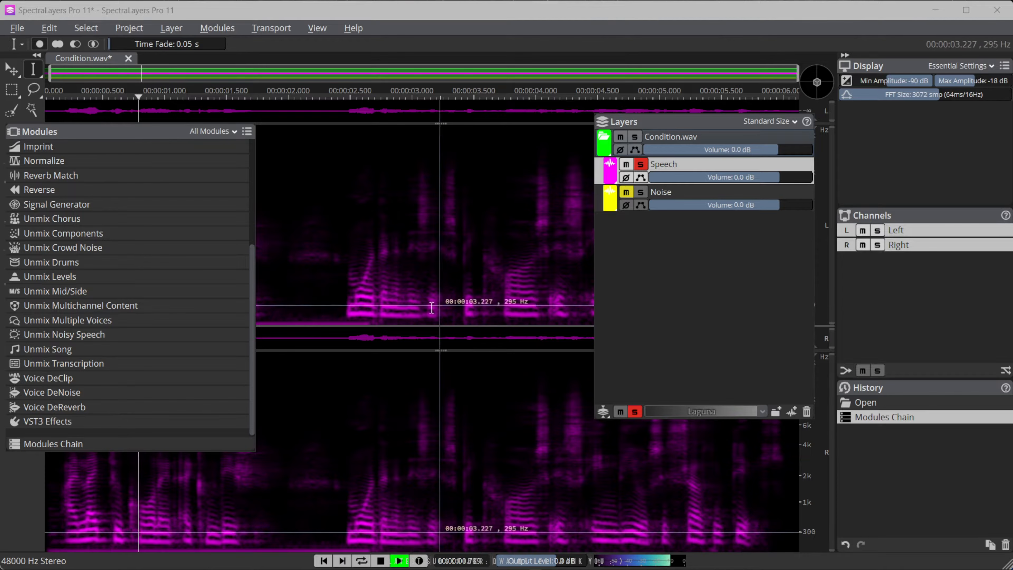
pyautogui.click(409, 293)
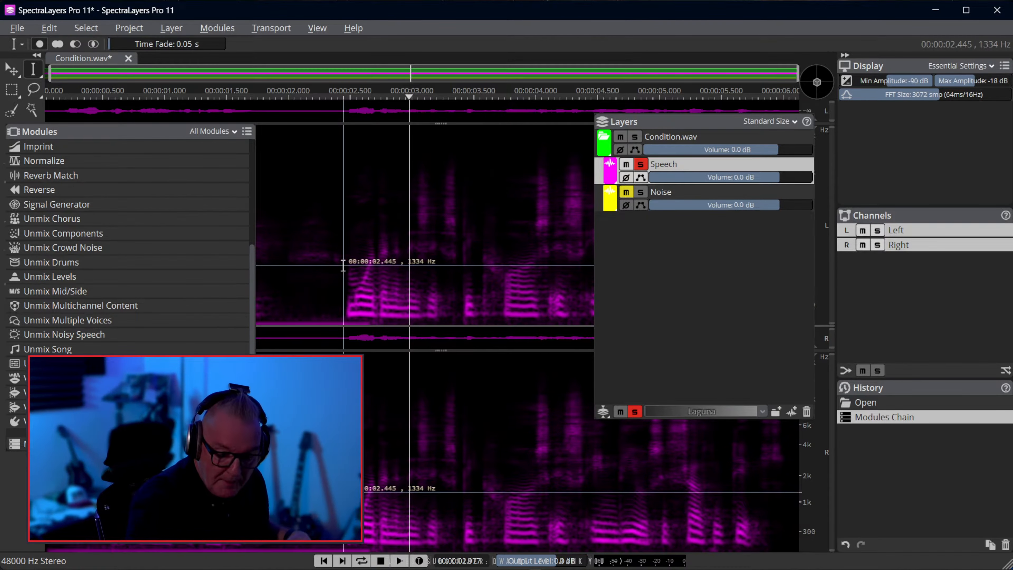
# Close Condition.wav without saving, open the recent file VTReelEx.wav and play the unprocessed recording
pyautogui.click(128, 58)
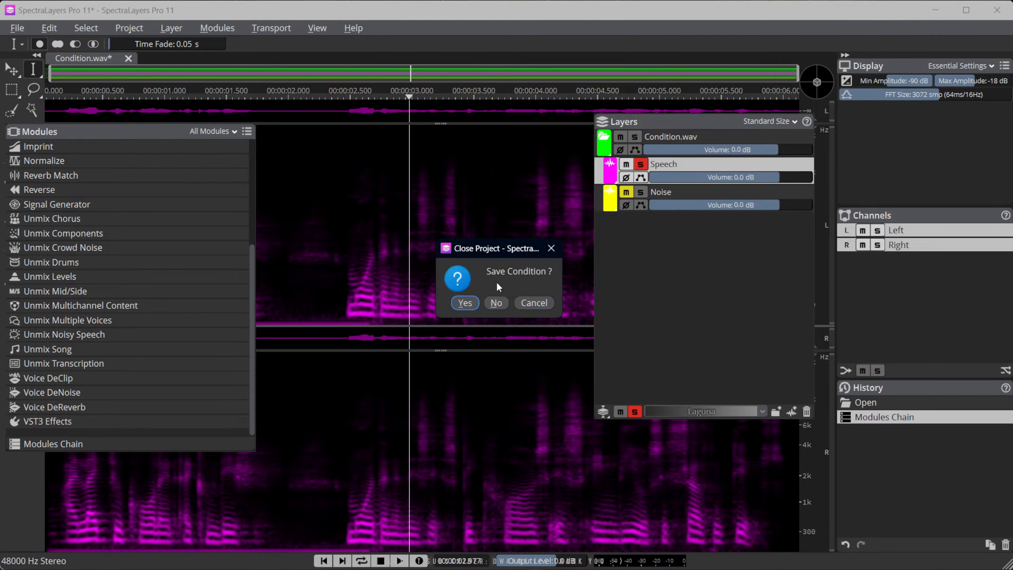
pyautogui.click(497, 303)
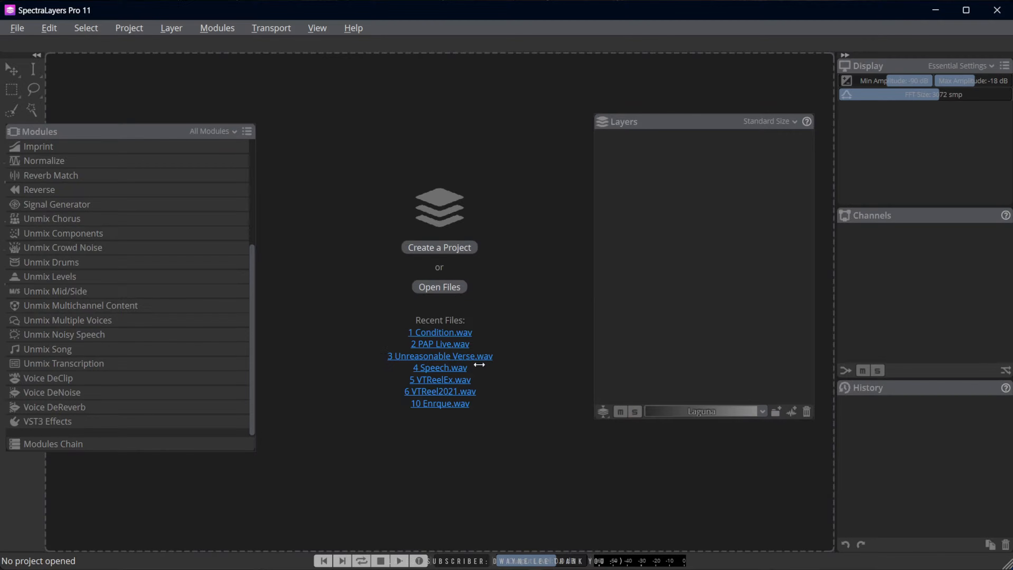
pyautogui.click(441, 381)
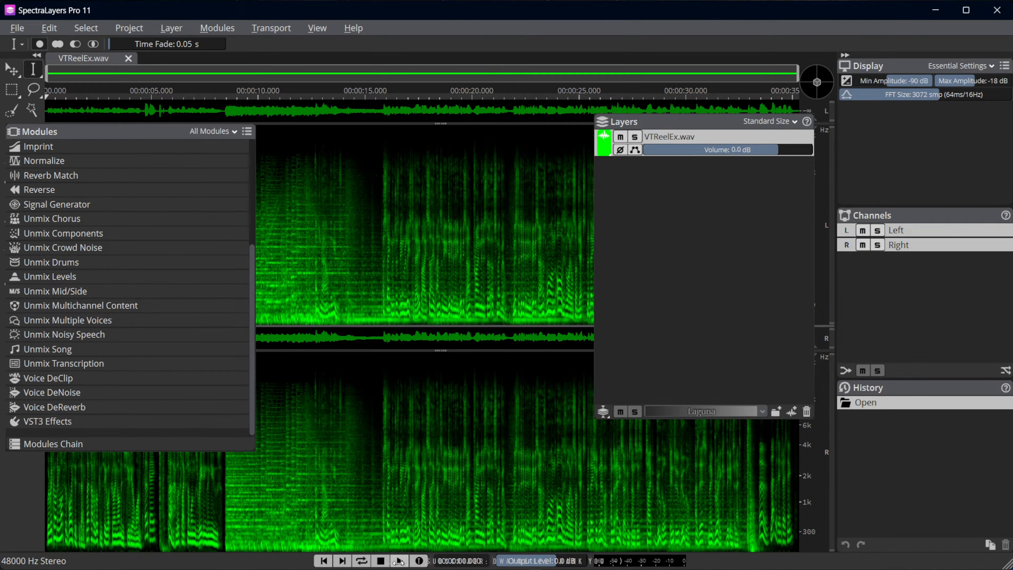
pyautogui.click(398, 561)
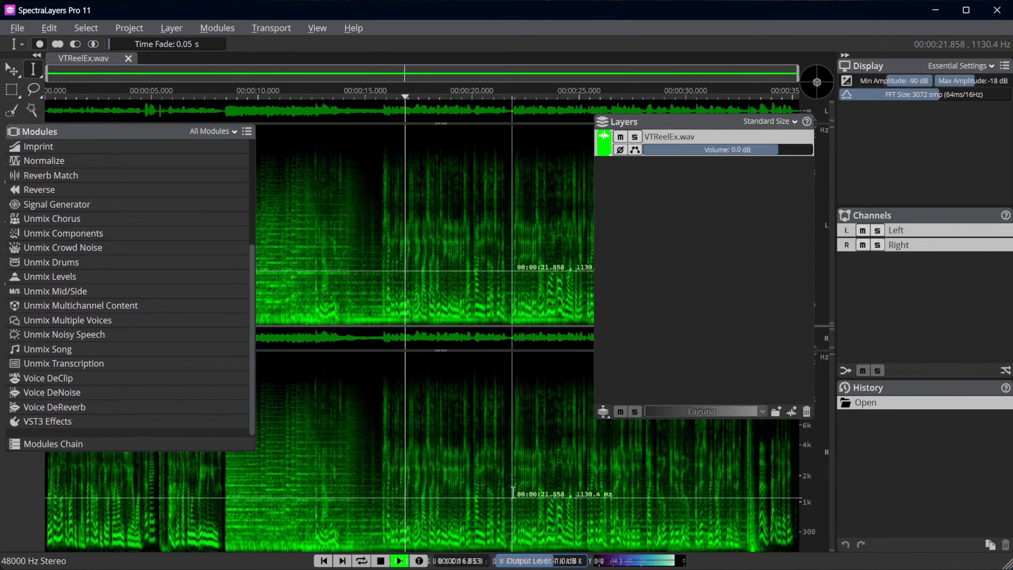
pyautogui.press('space')
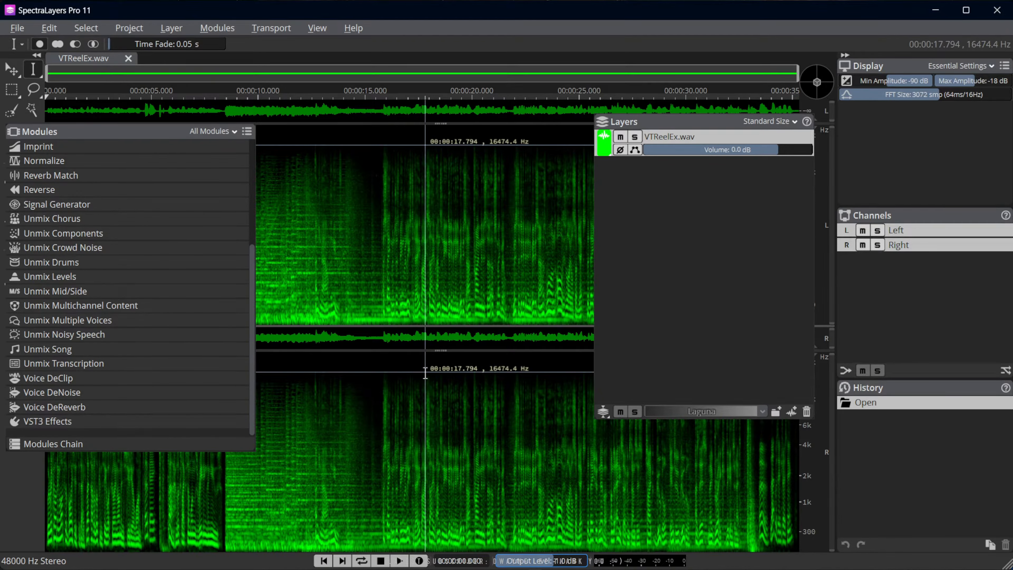
# Bypass Voice DeReverb in the Modules Chain and apply the chain to VTReelEx.wav
pyautogui.click(90, 444)
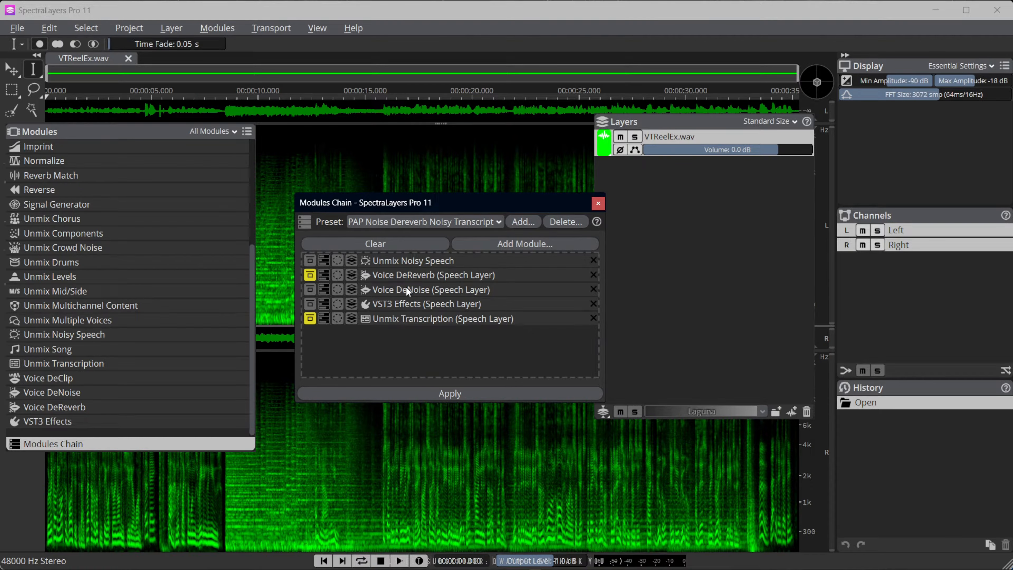
pyautogui.click(447, 394)
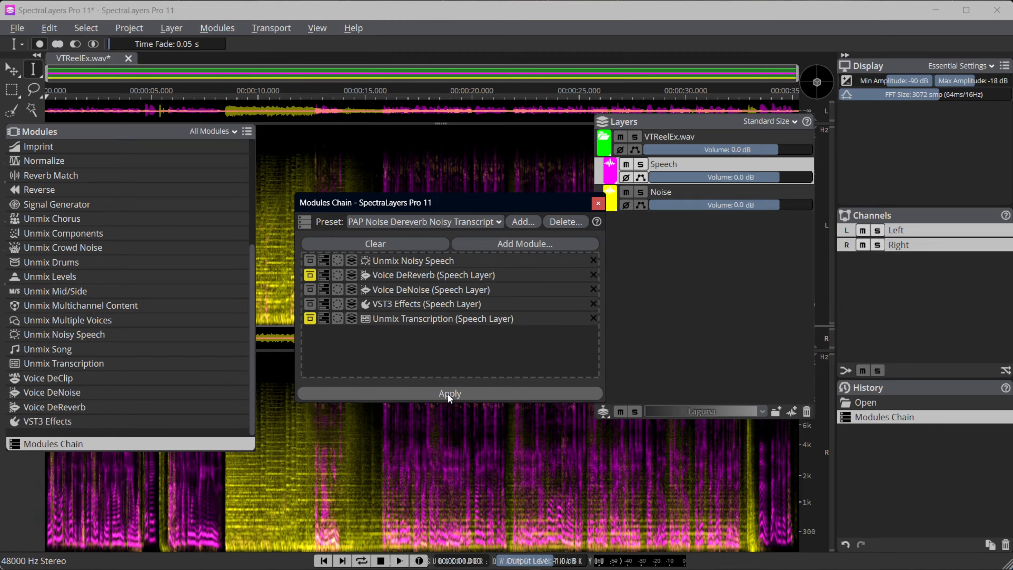
pyautogui.click(598, 202)
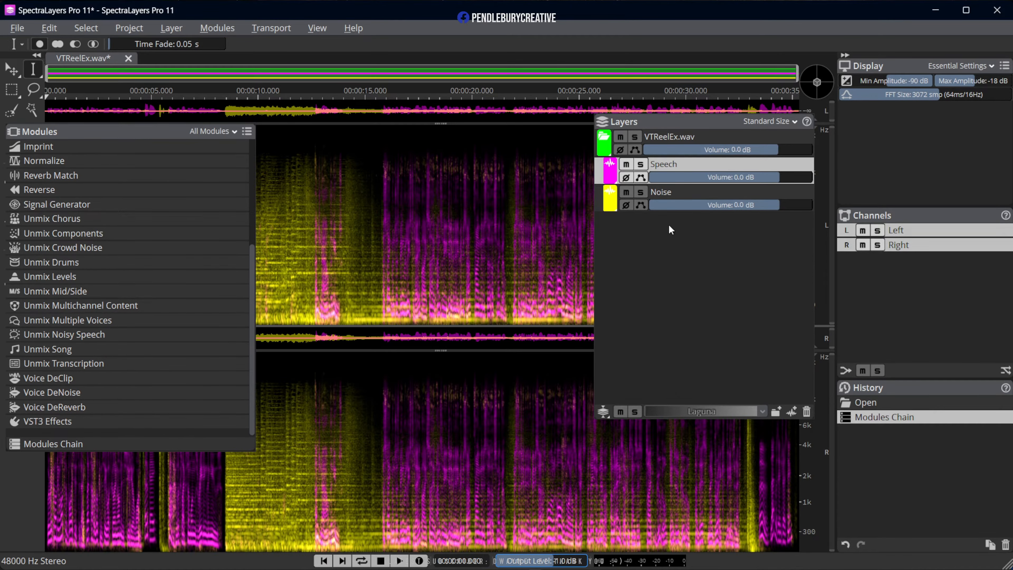
# Solo the Noise layer of VTReelEx.wav and play it from about 8 seconds
pyautogui.click(640, 191)
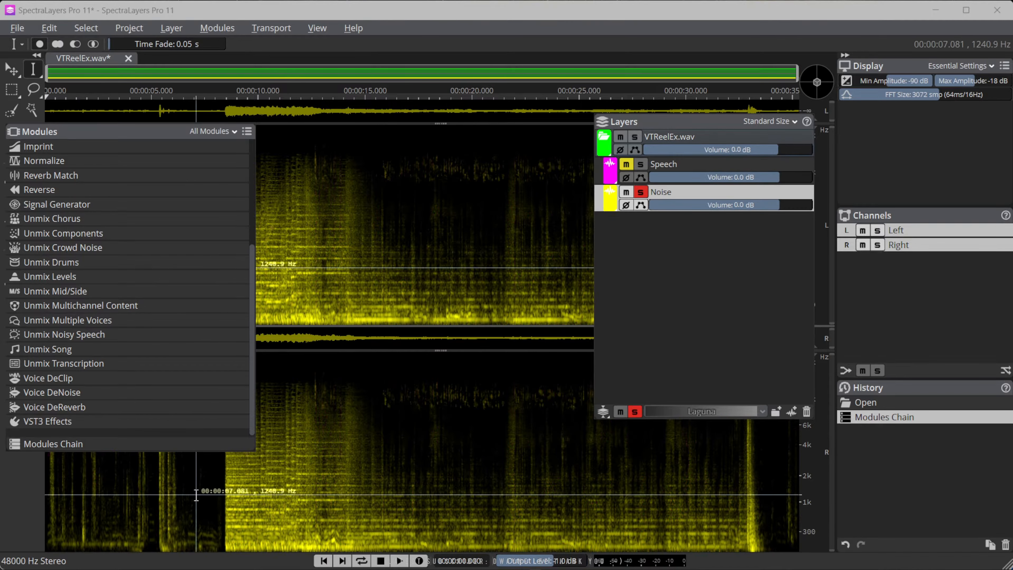
pyautogui.click(218, 502)
pyautogui.press('space')
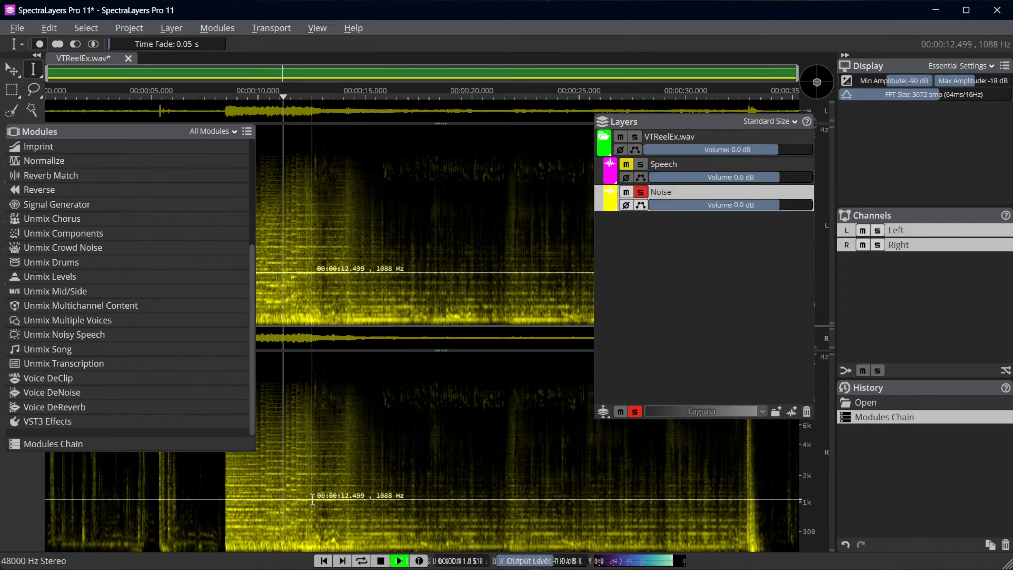
# Switch the solo from the Noise layer to the Speech layer of VTReelEx.wav and play it
pyautogui.press('space')
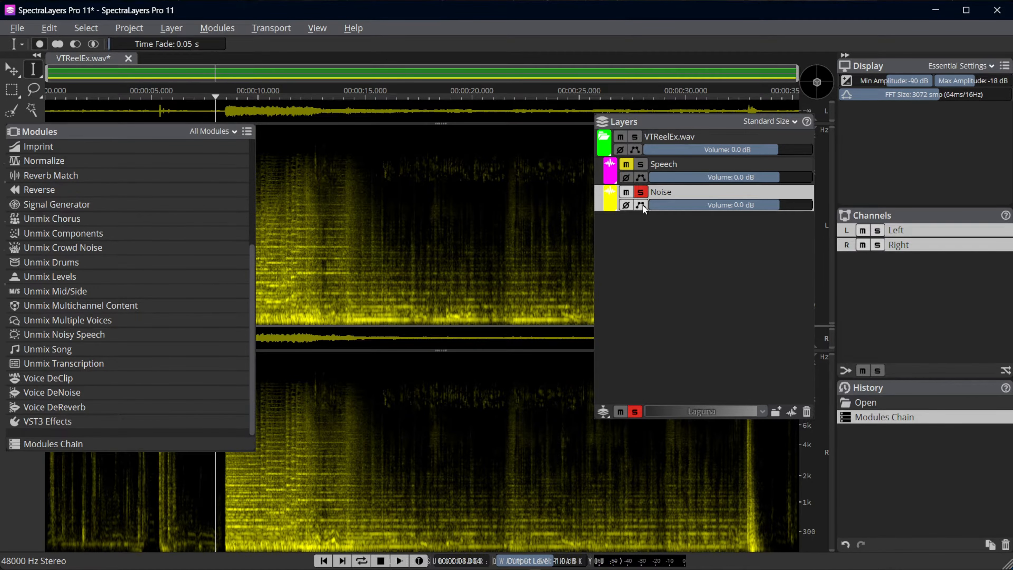
pyautogui.click(640, 192)
pyautogui.click(640, 164)
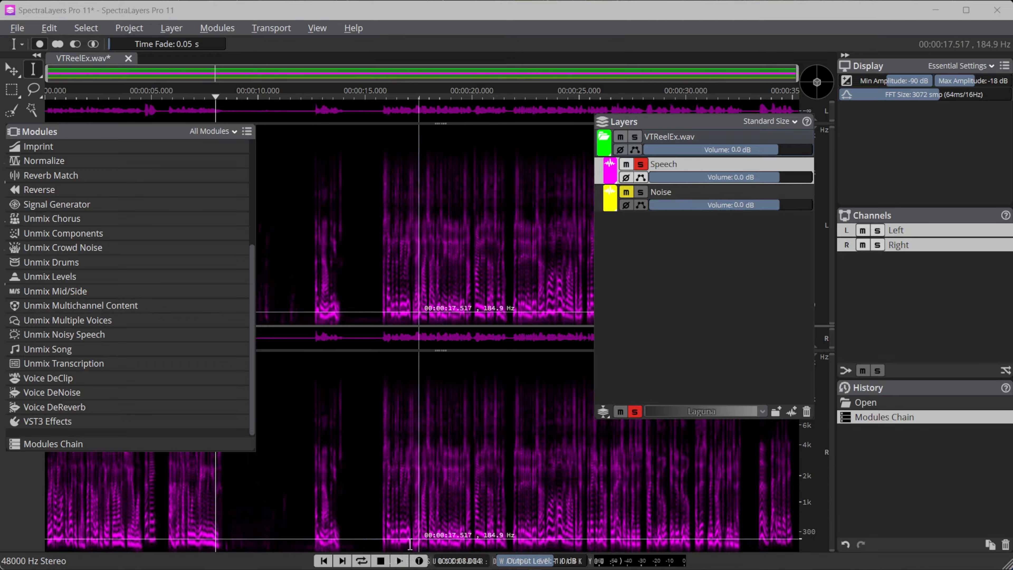
pyautogui.click(323, 560)
pyautogui.click(398, 561)
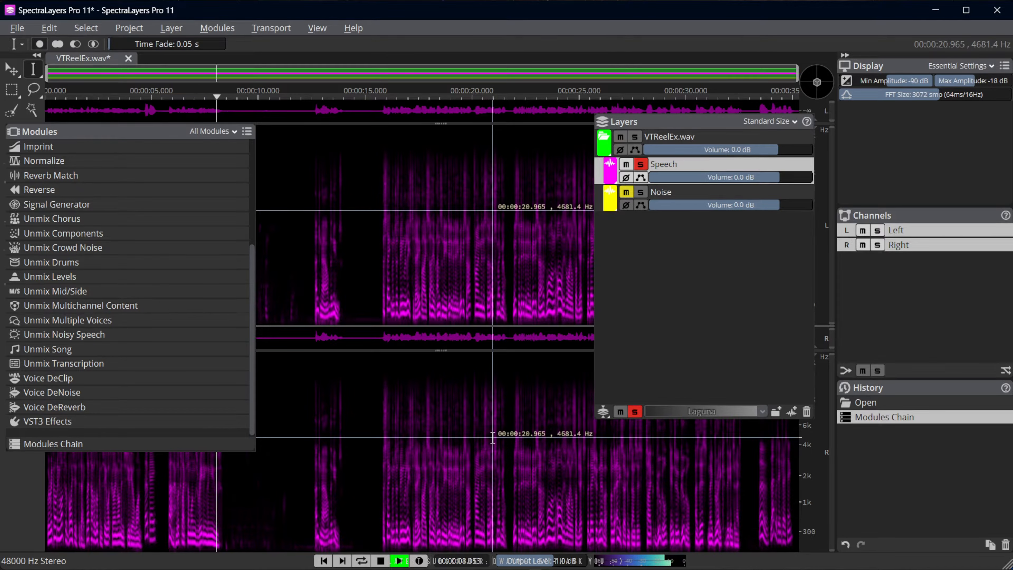
pyautogui.click(640, 192)
pyautogui.click(640, 193)
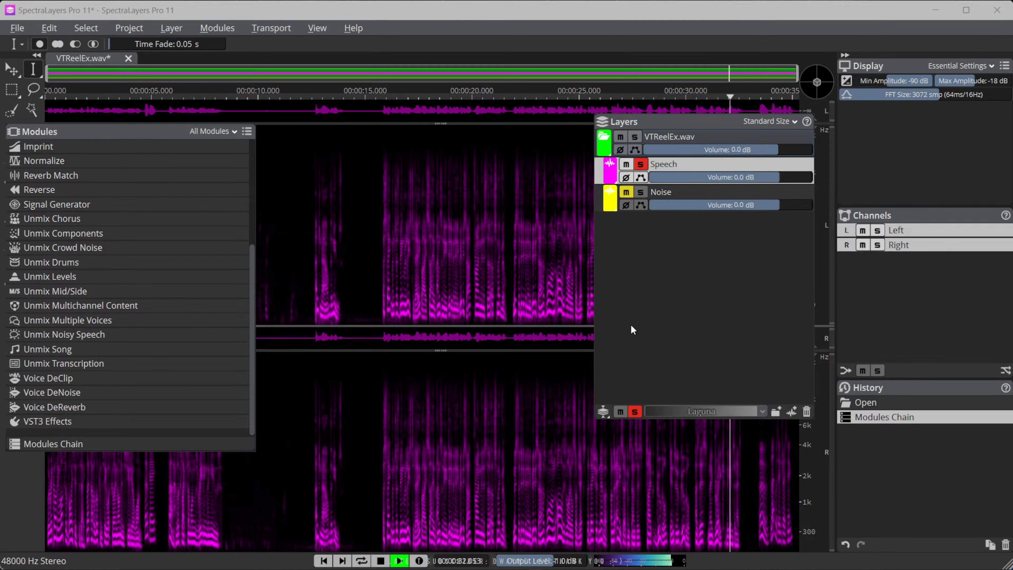
pyautogui.press('space')
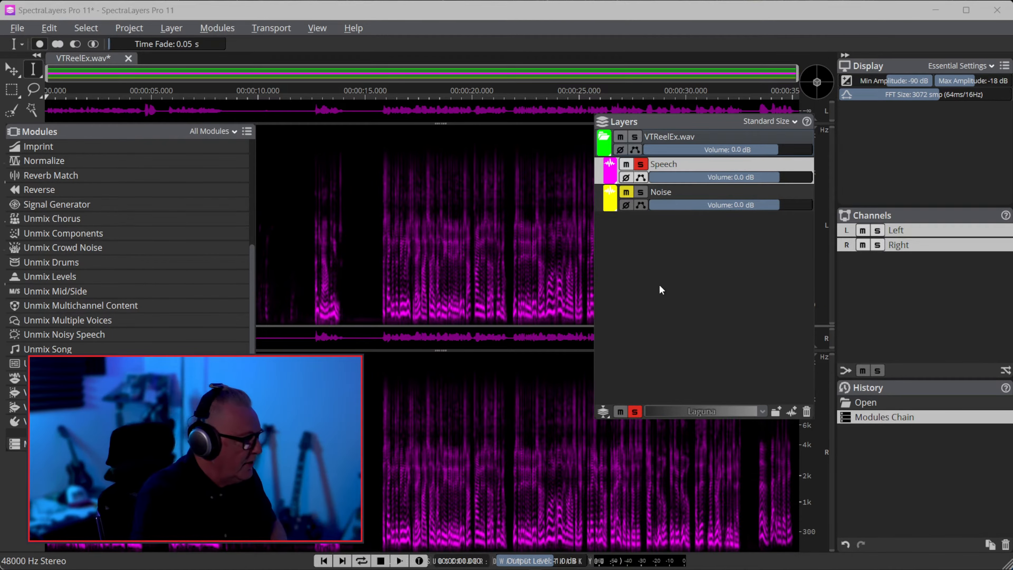
# Play the soloed Speech layer from about 15 seconds to find where the passage of speech starts
pyautogui.click(373, 273)
pyautogui.press('space')
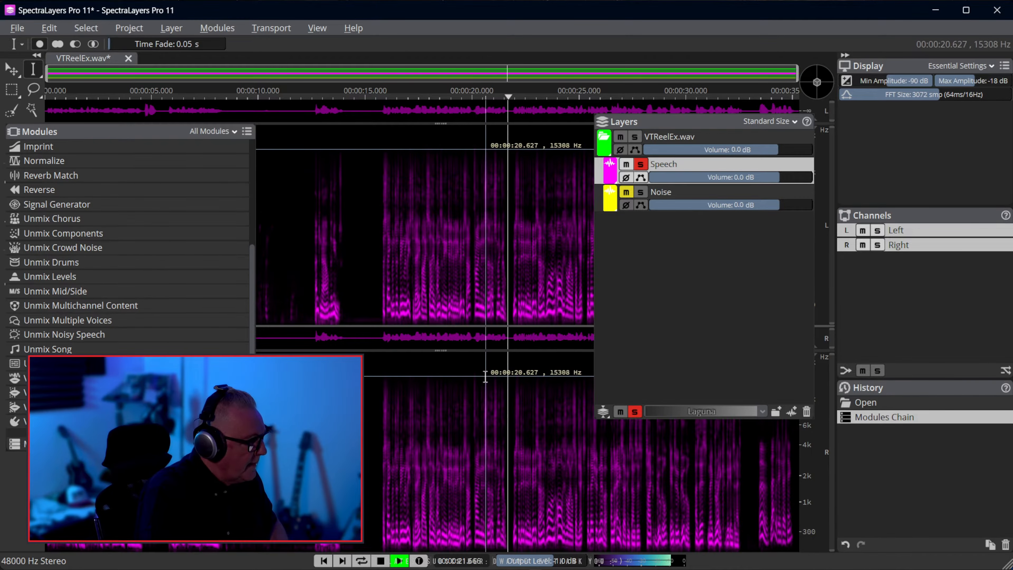
pyautogui.press('space')
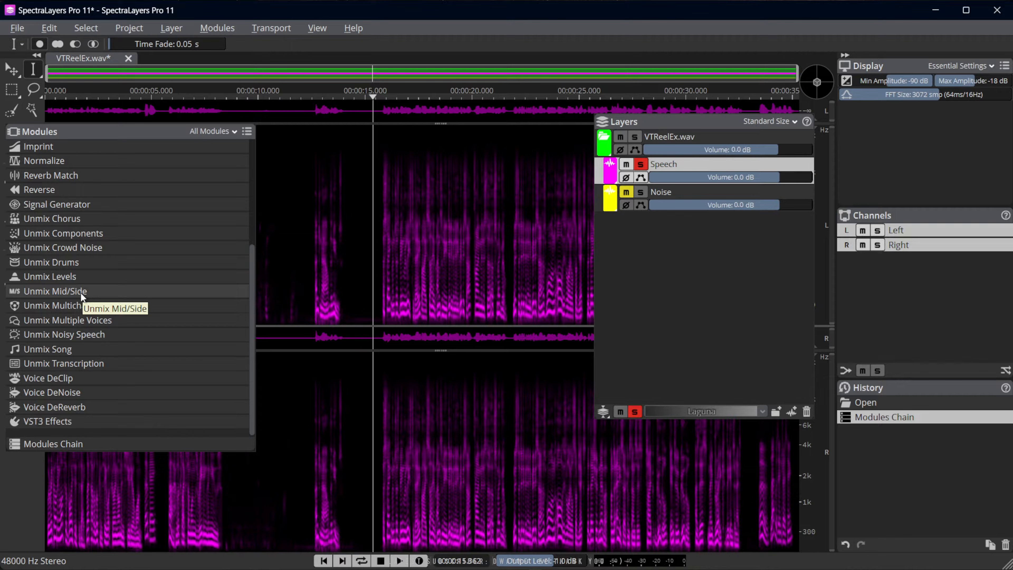
pyautogui.click(381, 295)
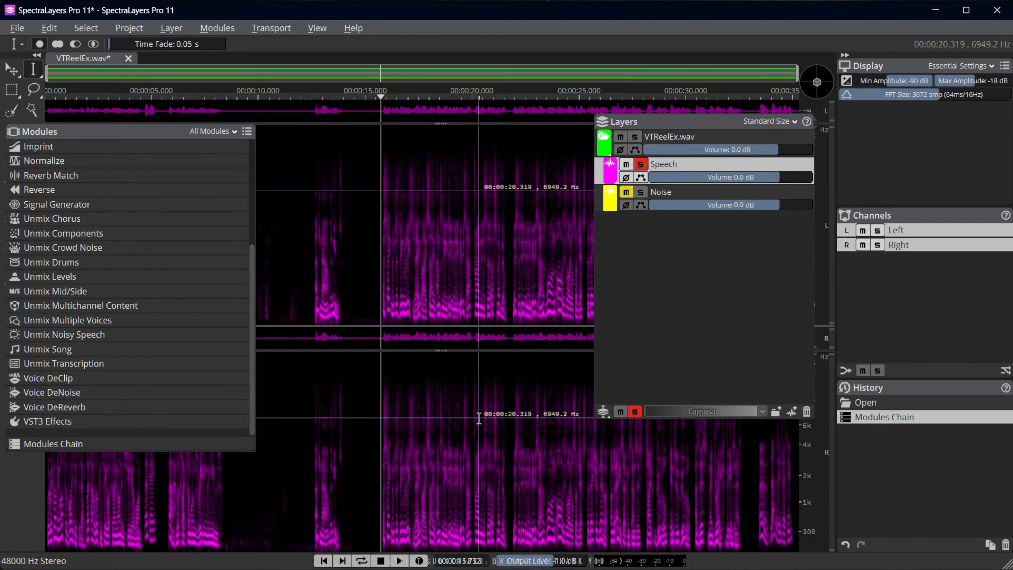
pyautogui.press('space')
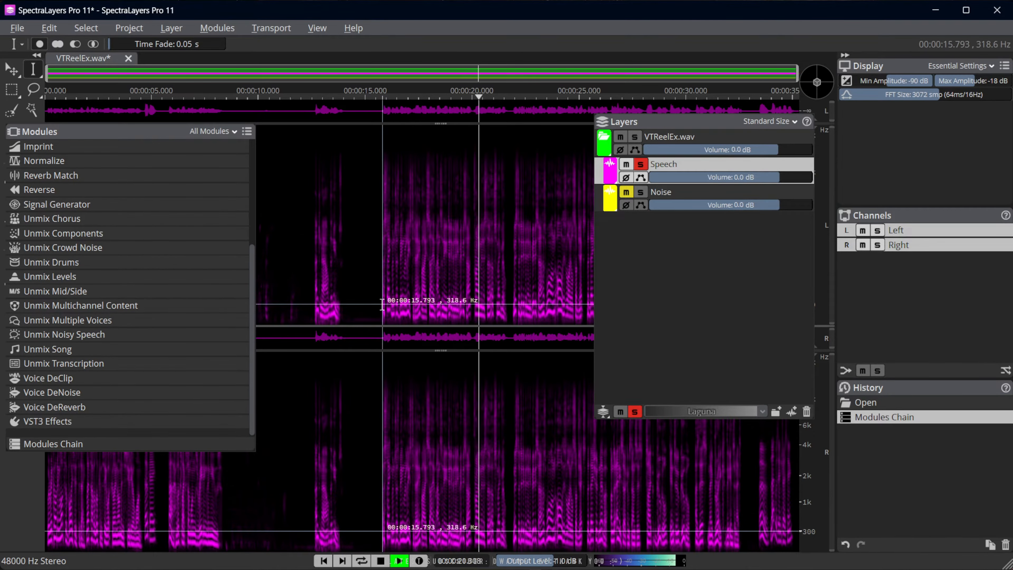
pyautogui.press('space')
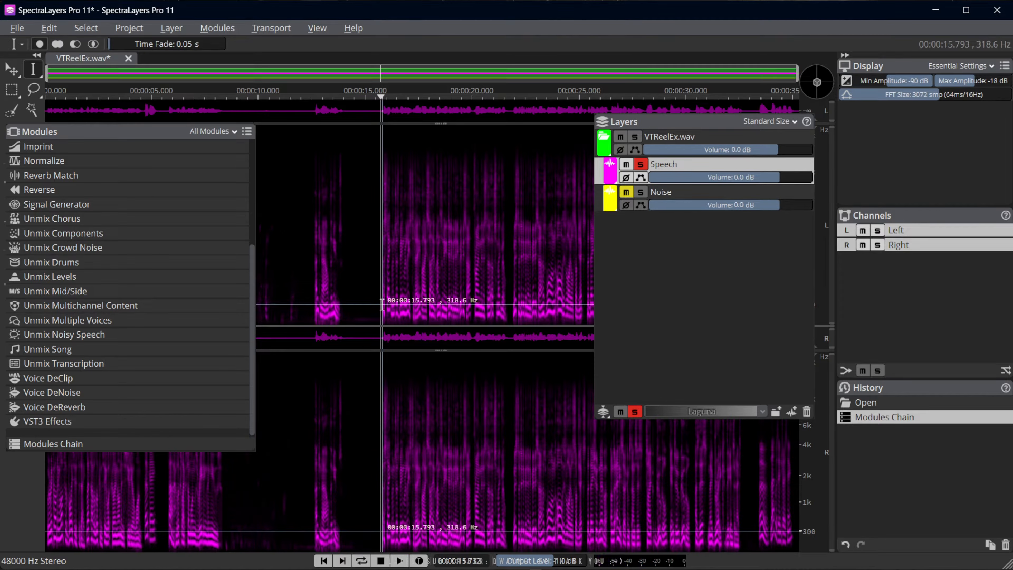
# Select about 15.8 to 21.8 seconds of the Speech layer and set up Unmix Mid/Side in Expanded mode
pyautogui.moveTo(382, 305)
pyautogui.mouseDown()
pyautogui.moveTo(481, 315)
pyautogui.moveTo(510, 351)
pyautogui.mouseUp()
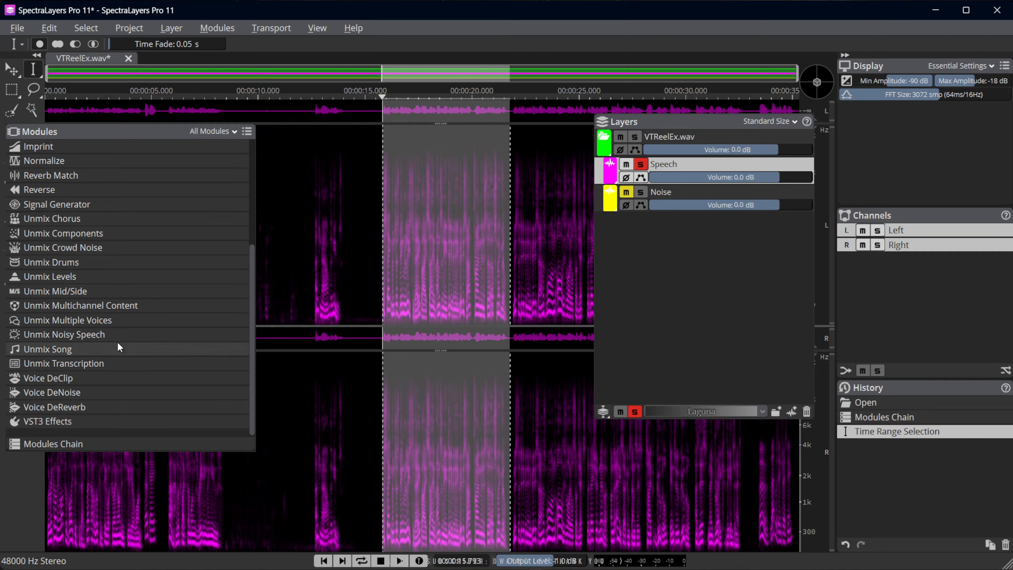
pyautogui.click(73, 294)
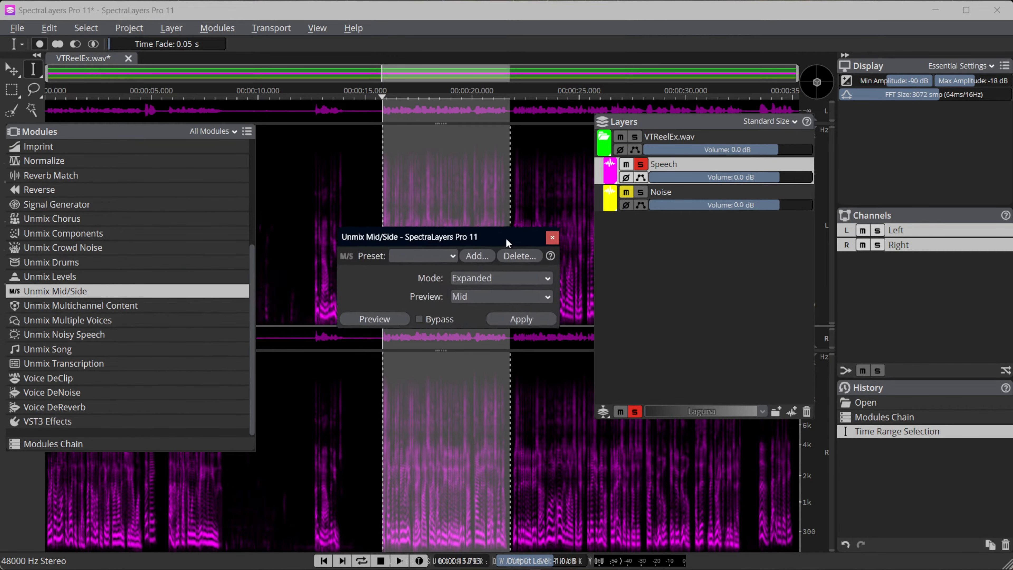
pyautogui.moveTo(506, 239); pyautogui.dragTo(504, 245)
pyautogui.click(498, 286)
pyautogui.click(495, 299)
pyautogui.click(489, 285)
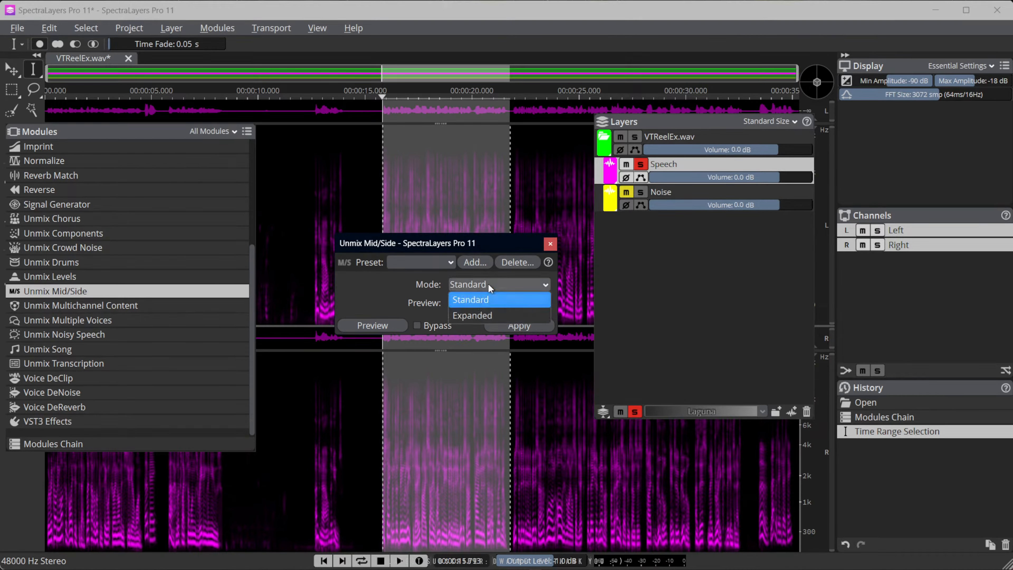
pyautogui.click(486, 296)
pyautogui.click(482, 284)
pyautogui.click(477, 315)
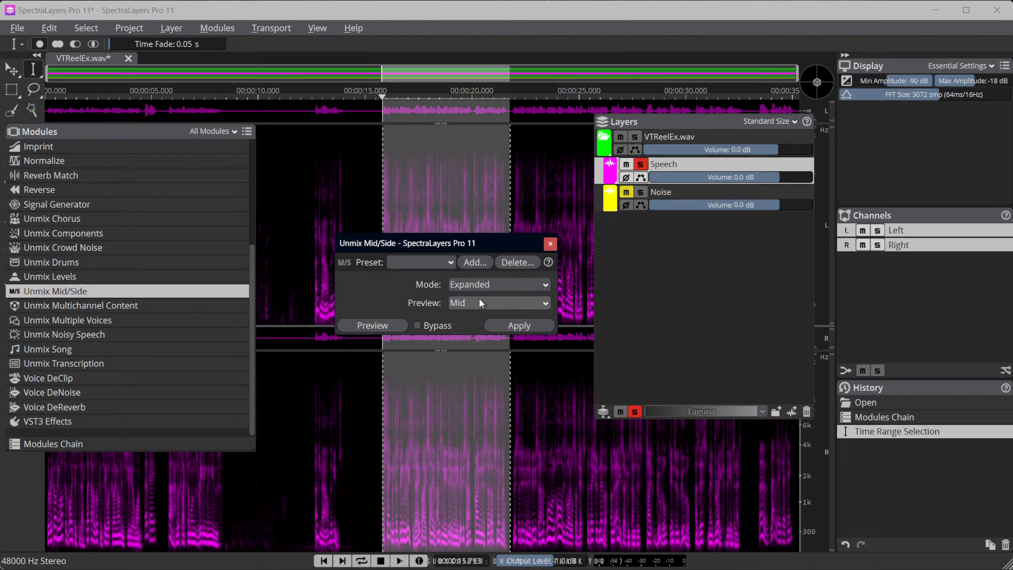
pyautogui.click(475, 281)
pyautogui.click(462, 314)
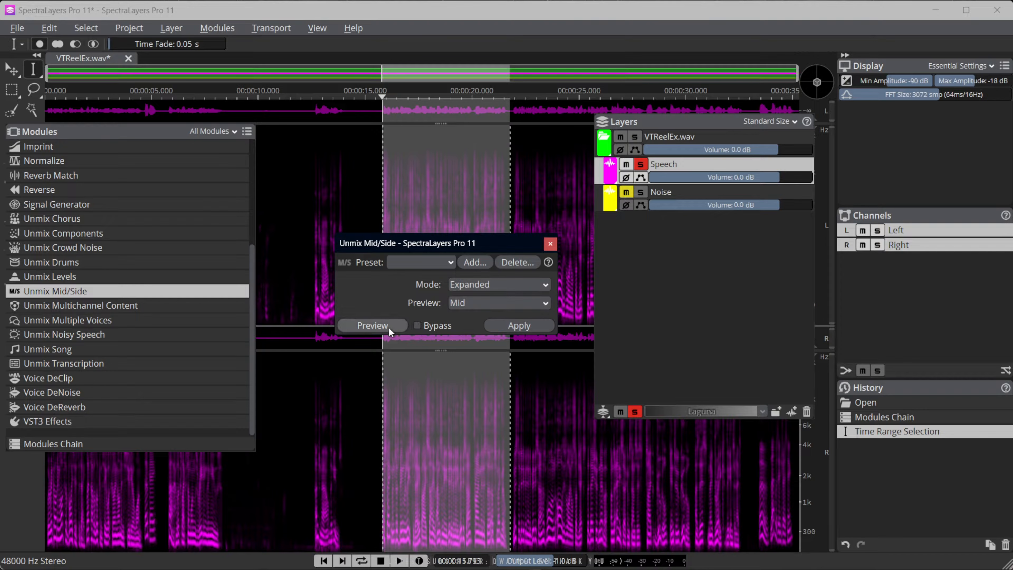
# Preview the Mid and Side parts of the selected passage and apply Unmix Mid/Side to the Speech layer
pyautogui.click(381, 325)
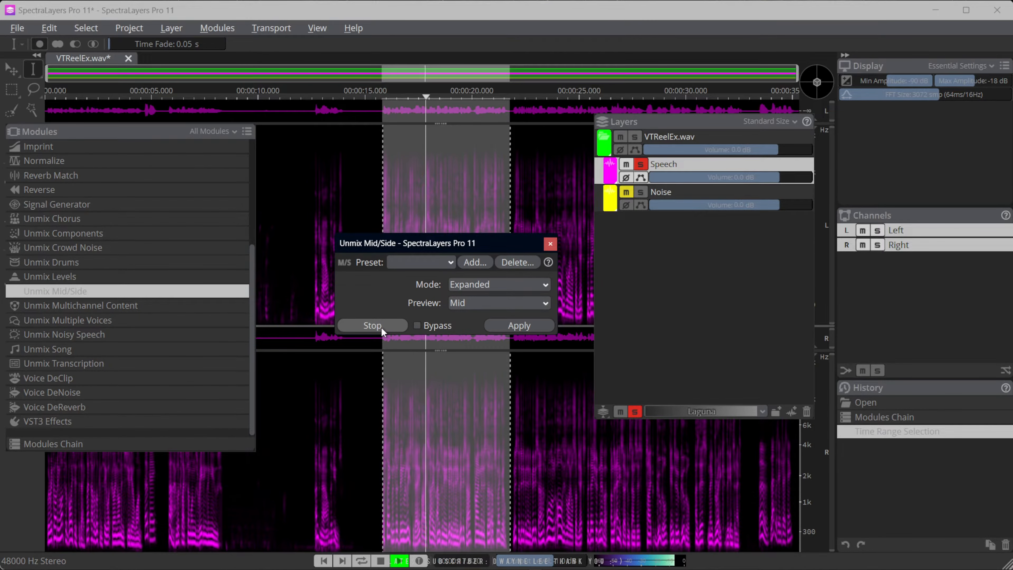
pyautogui.click(381, 327)
pyautogui.click(473, 304)
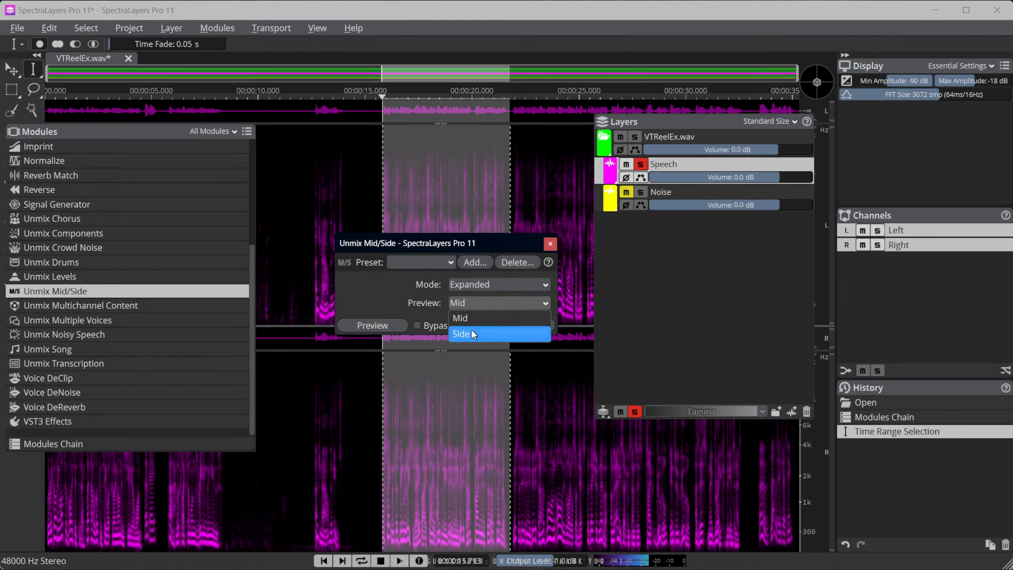
pyautogui.click(473, 333)
pyautogui.click(371, 327)
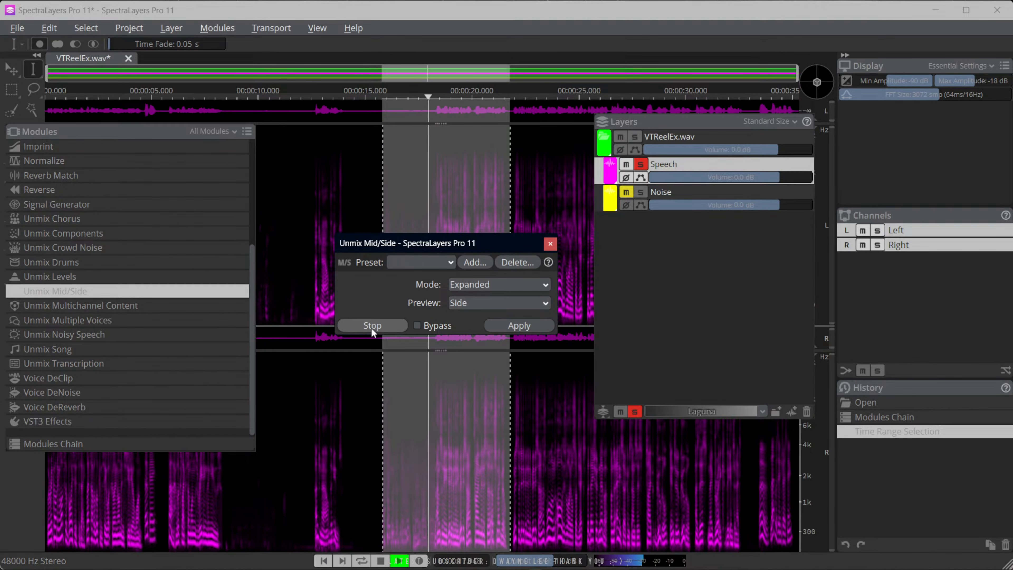
pyautogui.click(371, 327)
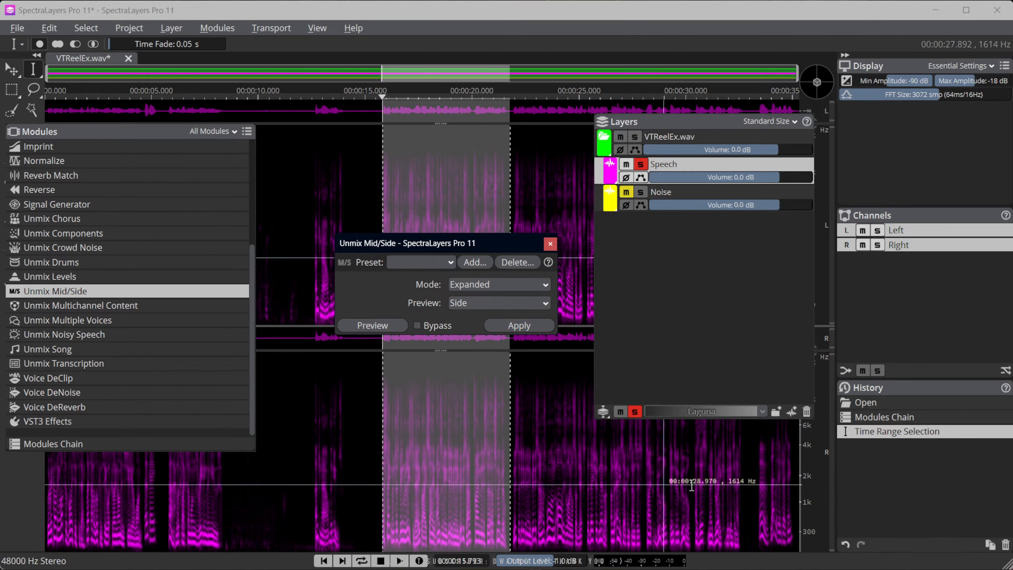
pyautogui.click(520, 326)
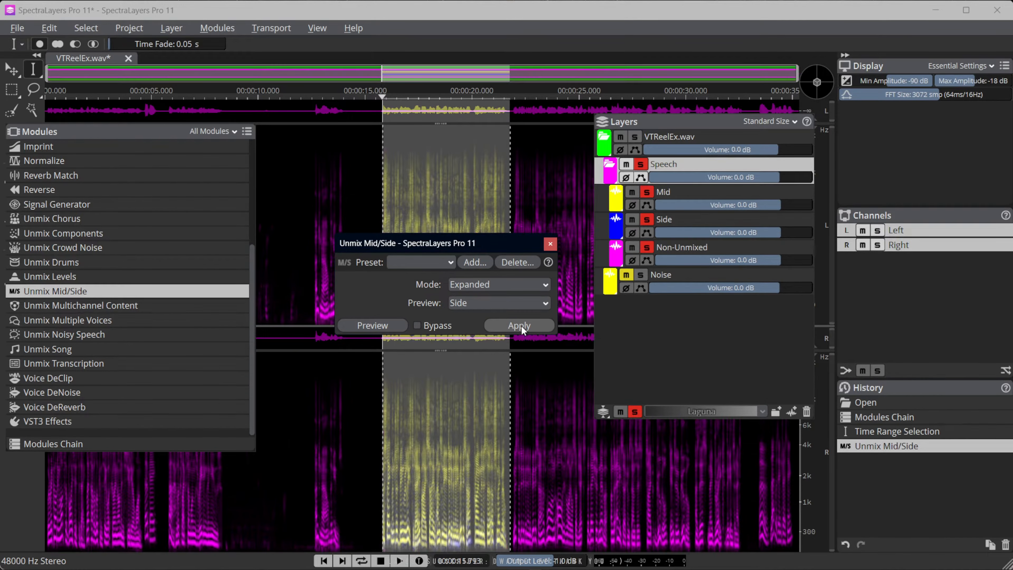
# Play the unmixed passage in a loop, soloing the Side layer and switching to the Mid layer alone
pyautogui.click(399, 561)
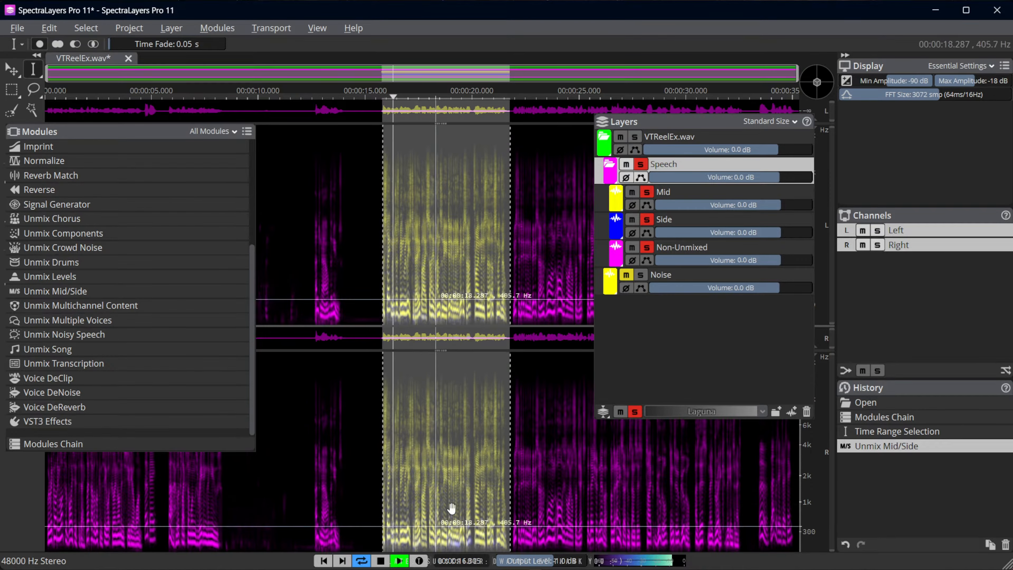
pyautogui.click(646, 220)
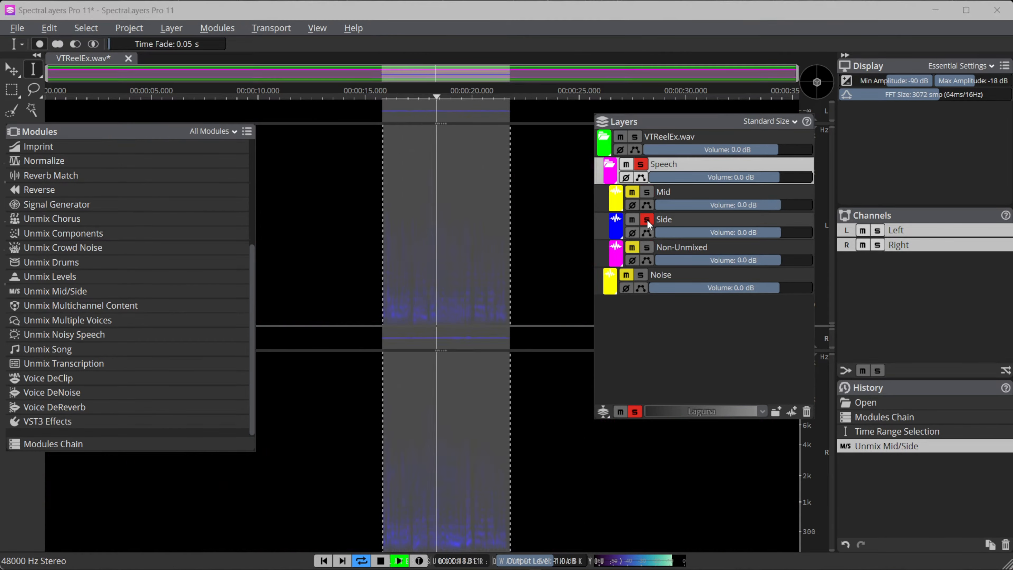
pyautogui.click(647, 220)
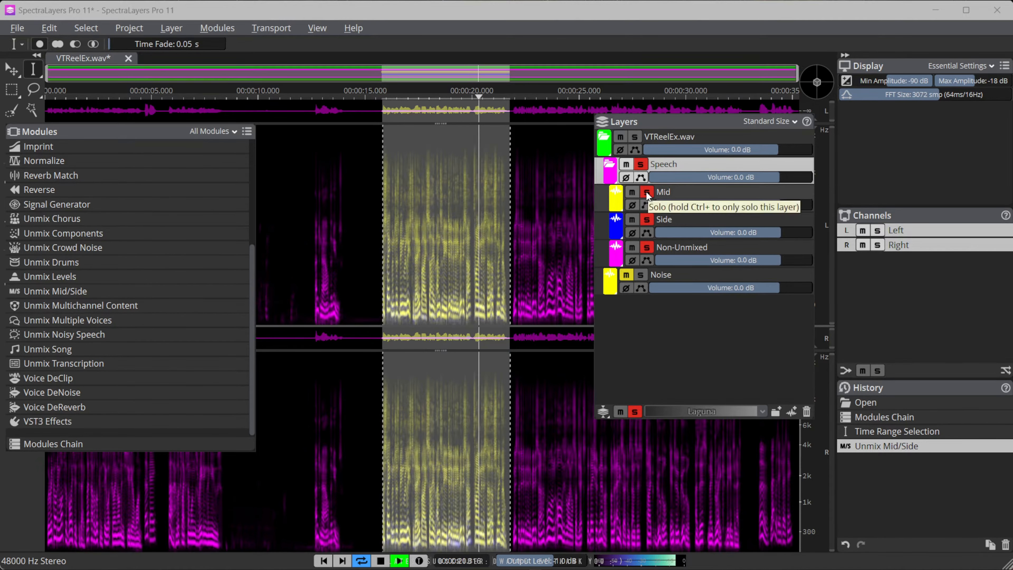
pyautogui.click(647, 192)
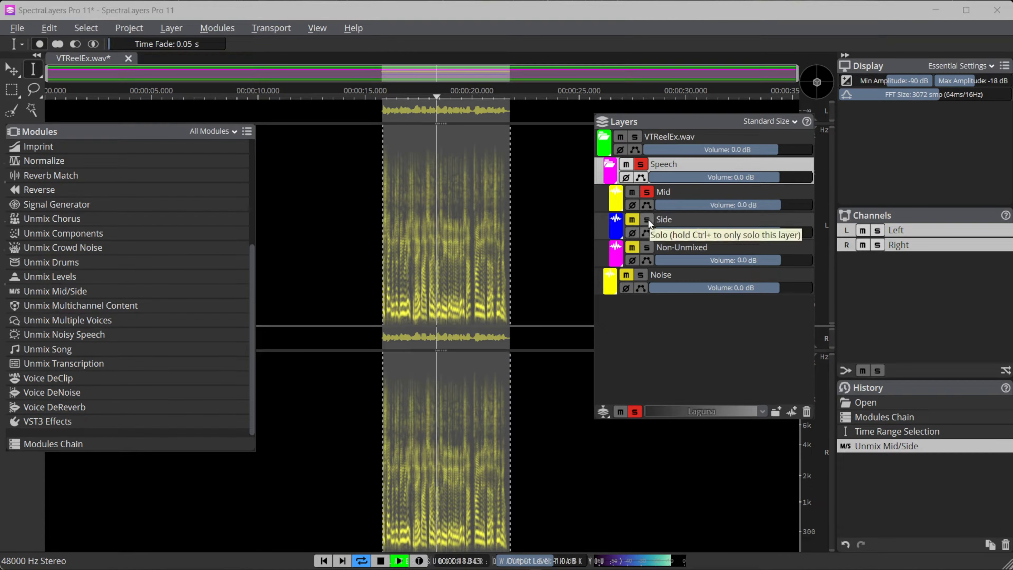
pyautogui.press('space')
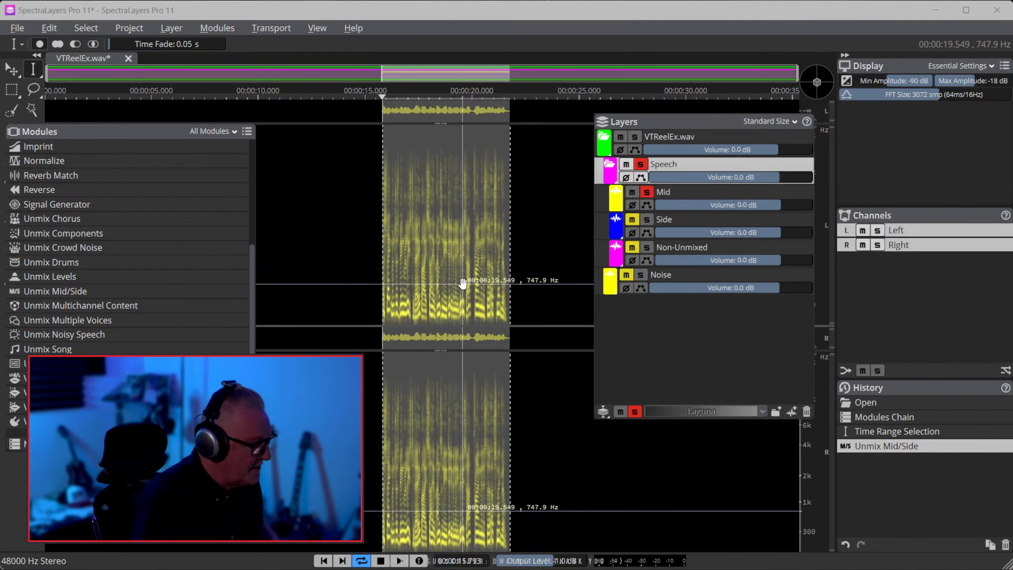
# Add the Side layer to the soloed Mid layer during playback and lower the Side volume to -23.0 dB
pyautogui.click(399, 561)
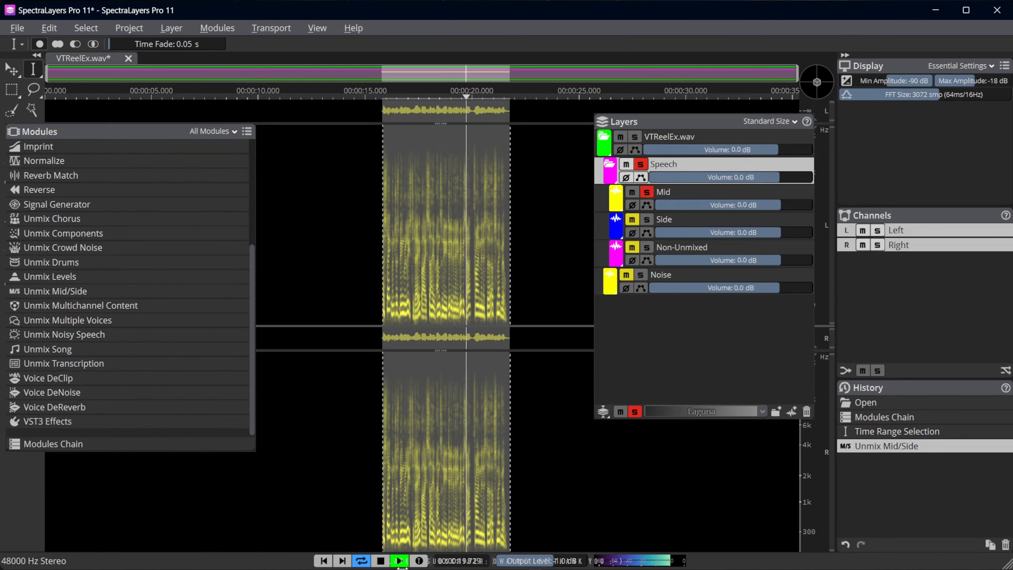
pyautogui.click(647, 219)
pyautogui.click(632, 219)
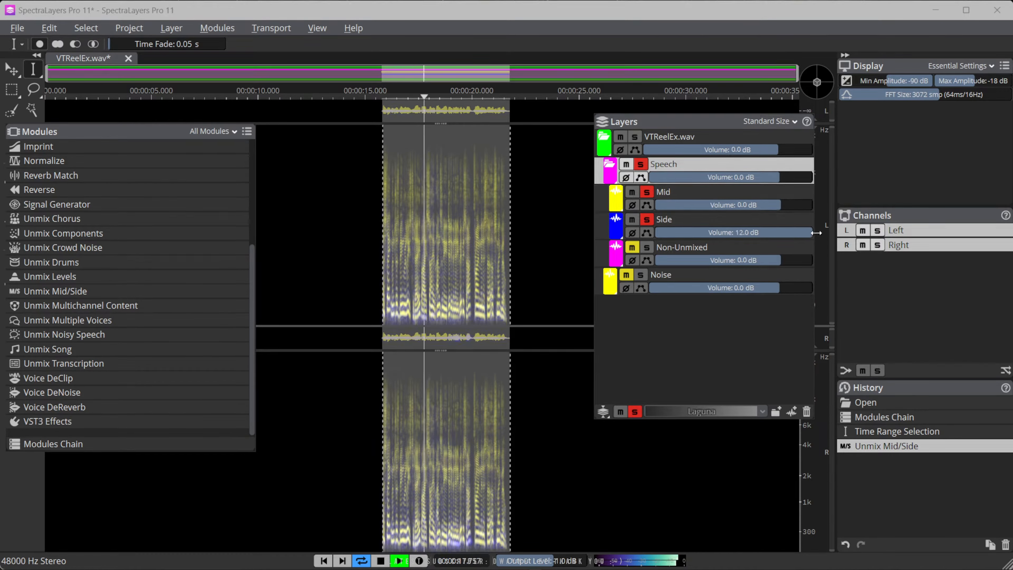
pyautogui.moveTo(792, 232); pyautogui.dragTo(720, 233)
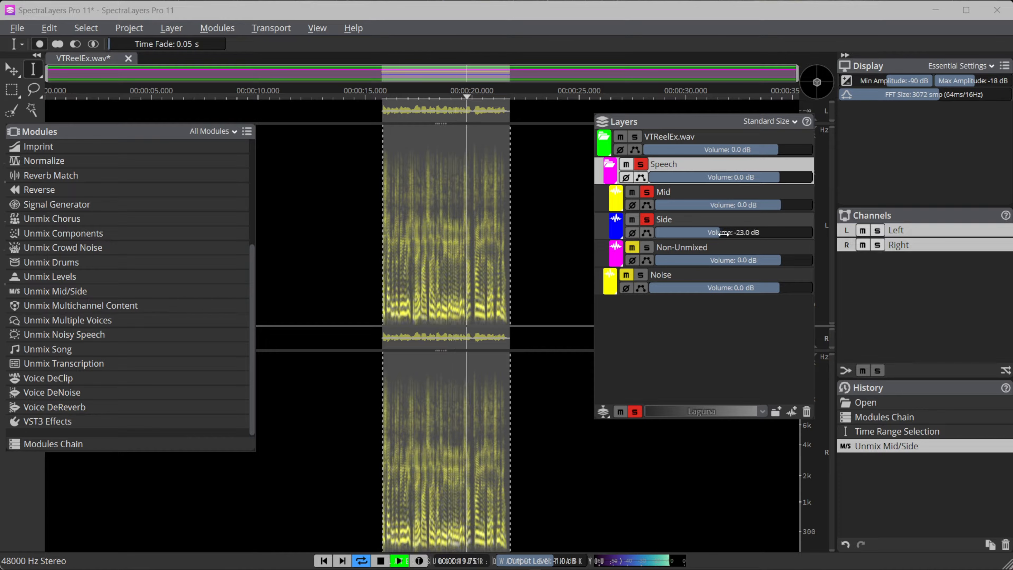
pyautogui.click(647, 247)
pyautogui.click(647, 247)
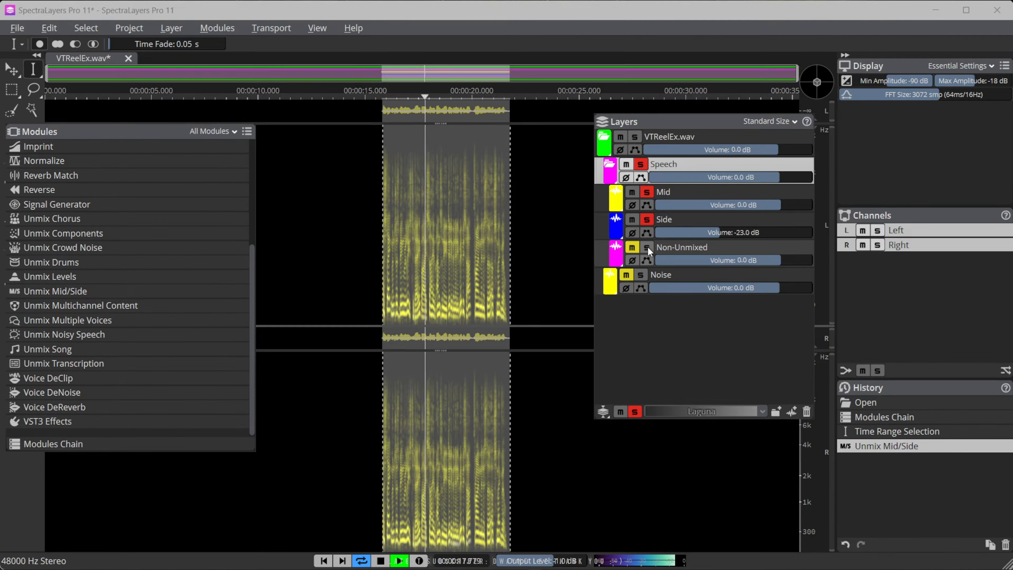
pyautogui.press('space')
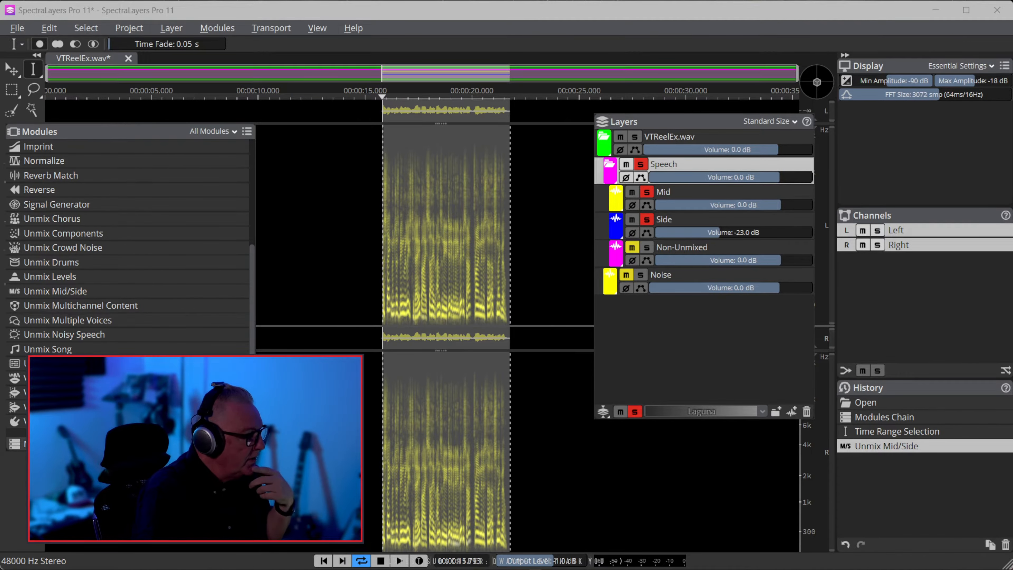
# Return the project history to Open and insert Unmix Mid/Side before Unmix Transcription in the Modules Chain, without a target layer
pyautogui.click(876, 403)
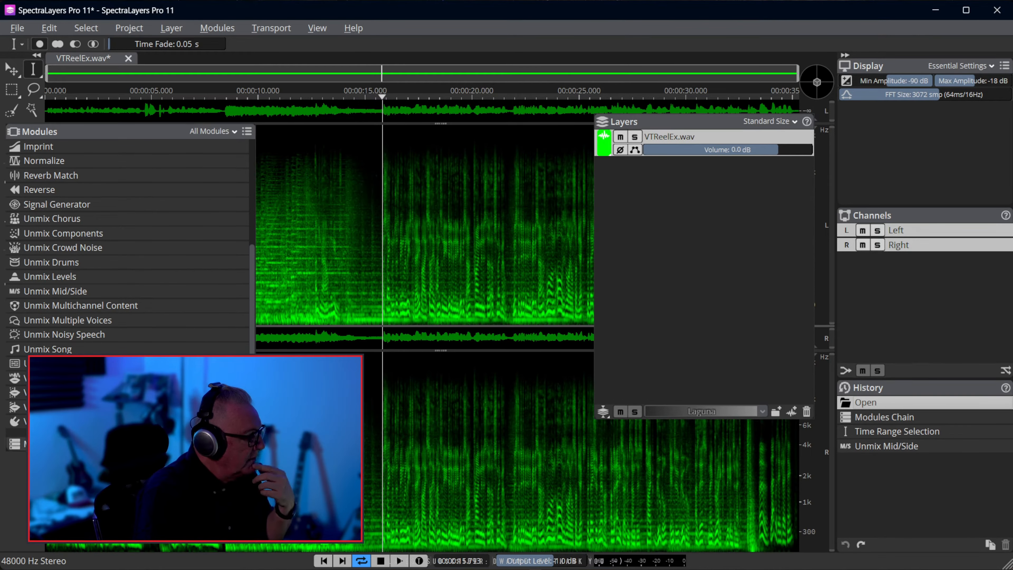
pyautogui.click(52, 444)
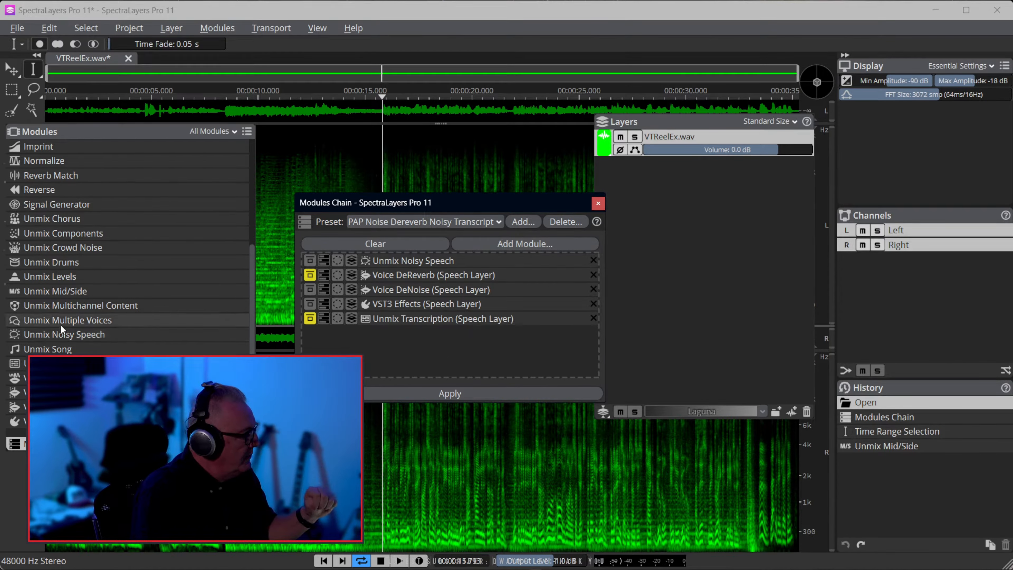
pyautogui.moveTo(56, 290); pyautogui.dragTo(385, 309)
pyautogui.click(352, 318)
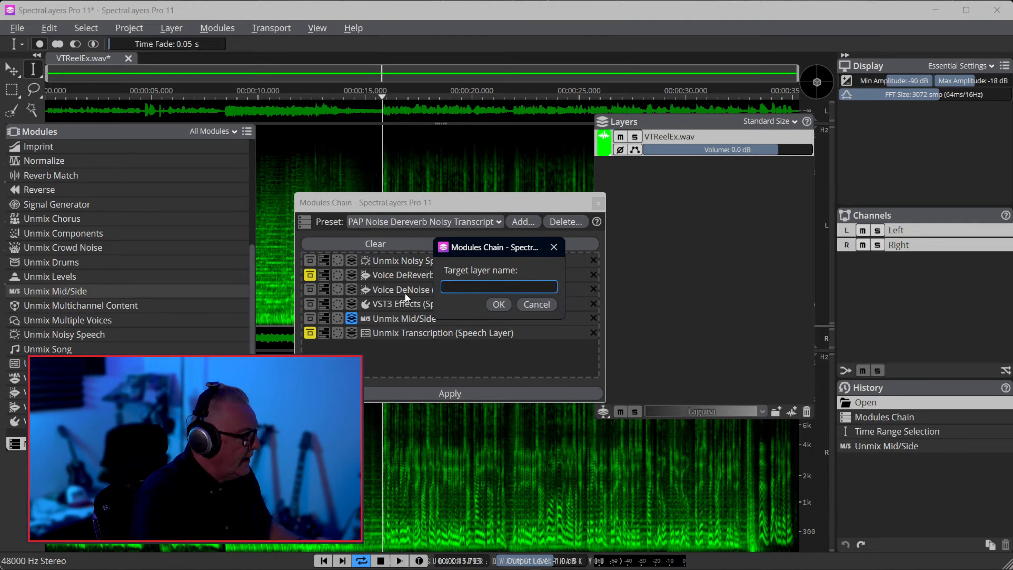
pyautogui.click(540, 304)
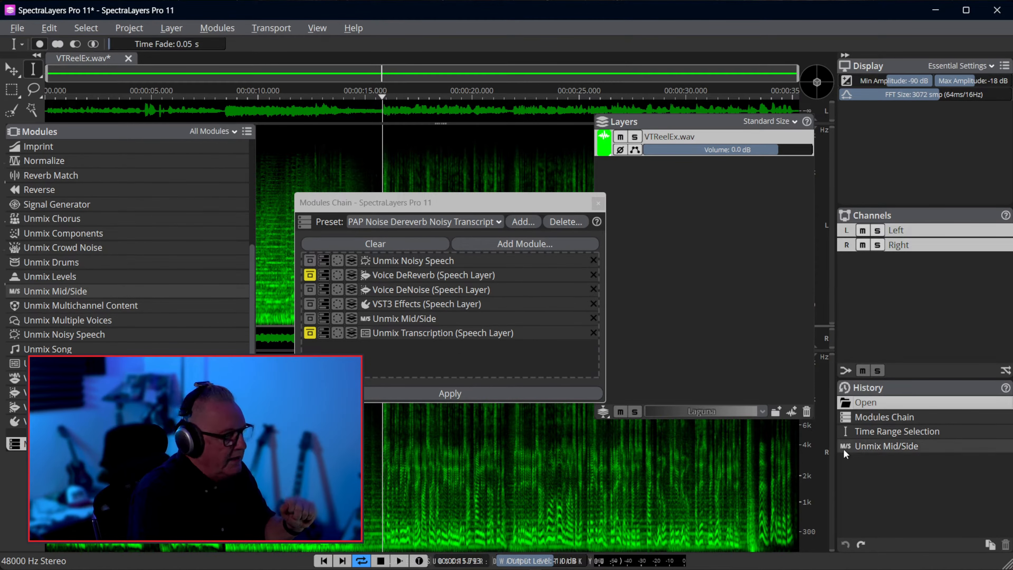
# Restore the Unmix Mid/Side history state, play the selected passage and lower the Side layer's volume to -25.0 dB
pyautogui.click(891, 443)
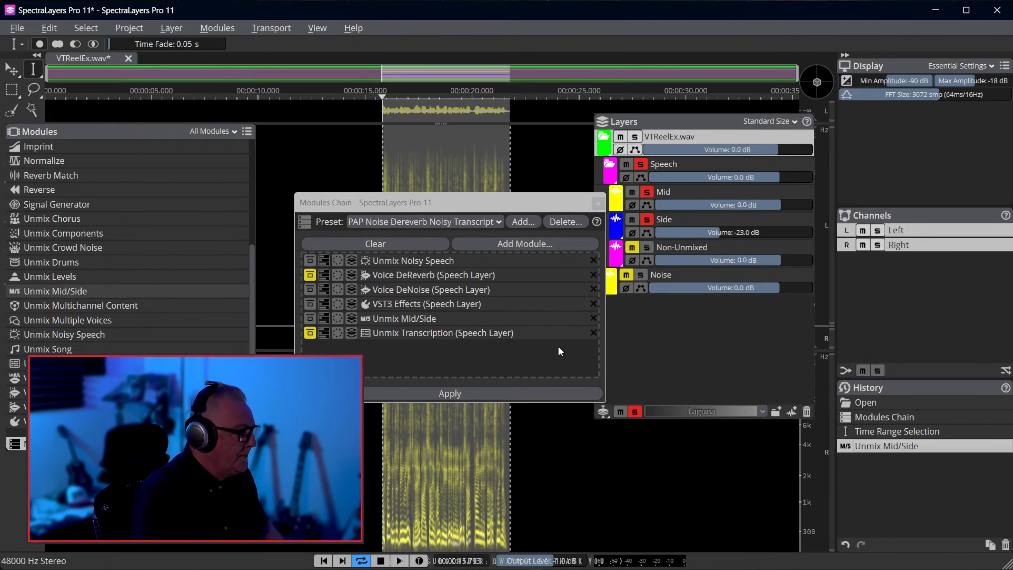
pyautogui.click(400, 561)
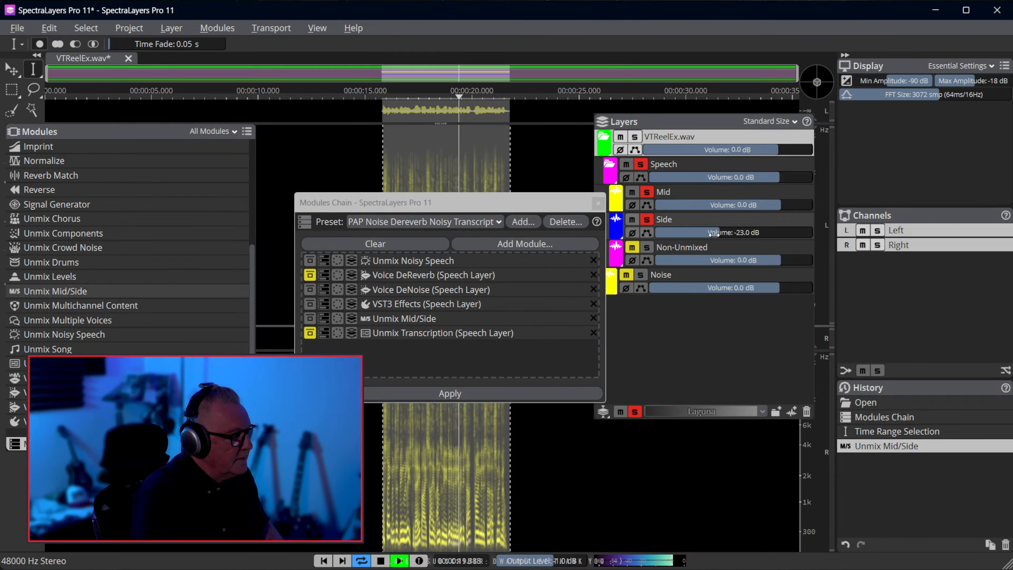
pyautogui.press('space')
pyautogui.moveTo(714, 234); pyautogui.dragTo(711, 235)
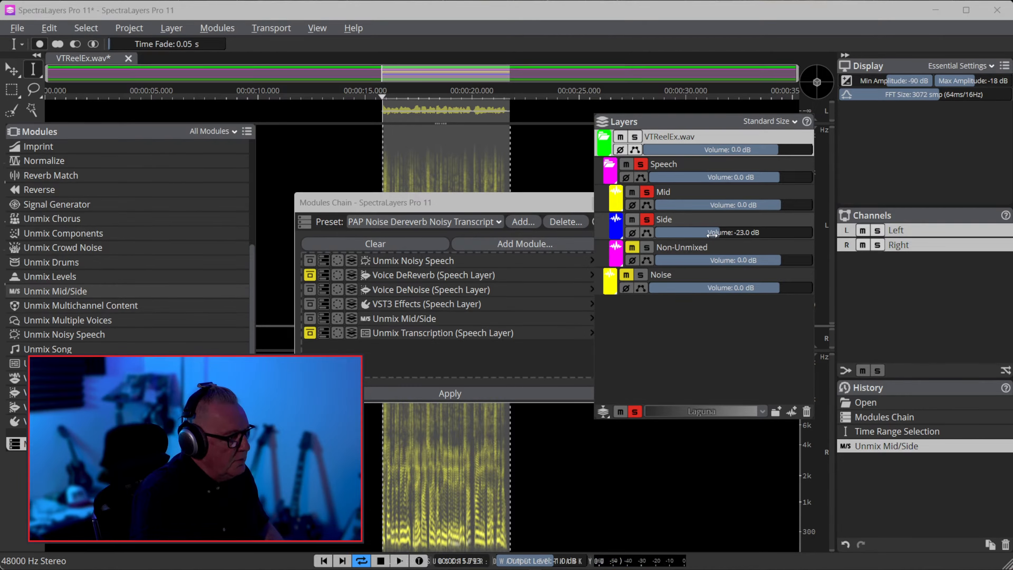
pyautogui.moveTo(707, 235); pyautogui.dragTo(703, 236)
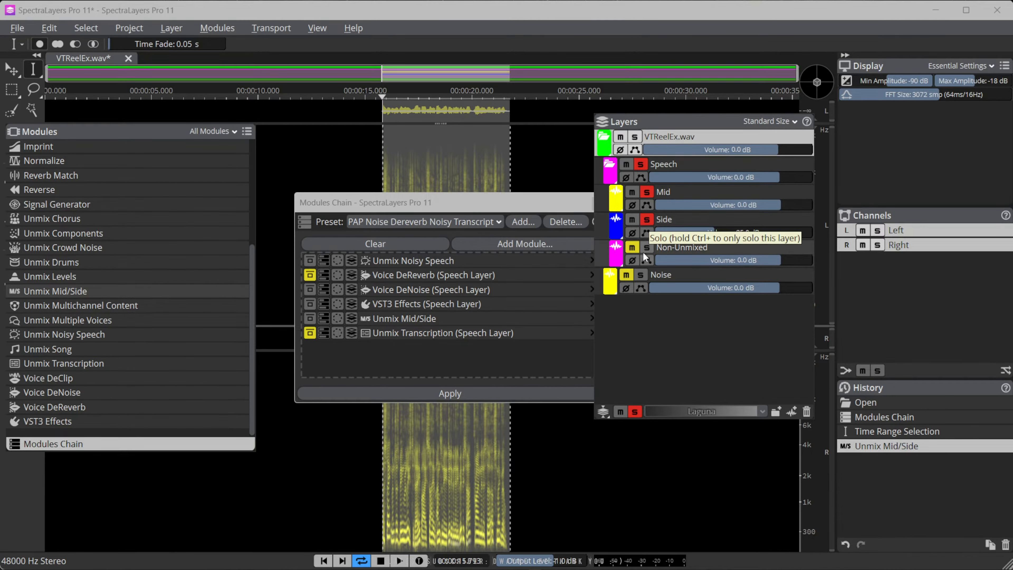
# Review the Unmix Mid/Side settings in the Modules Chain and insert a Gain module directly after it
pyautogui.doubleClick(431, 317)
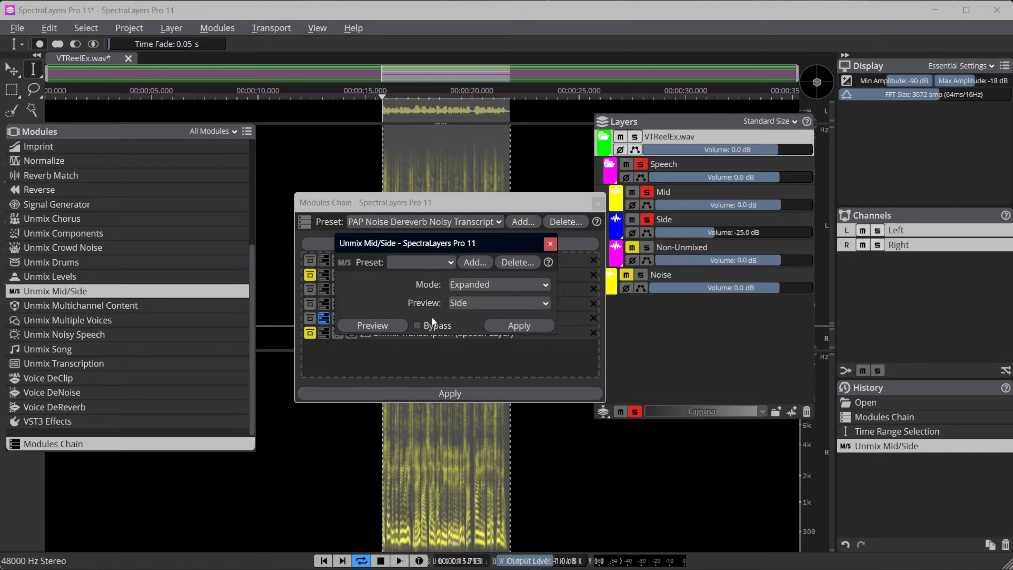
pyautogui.click(551, 244)
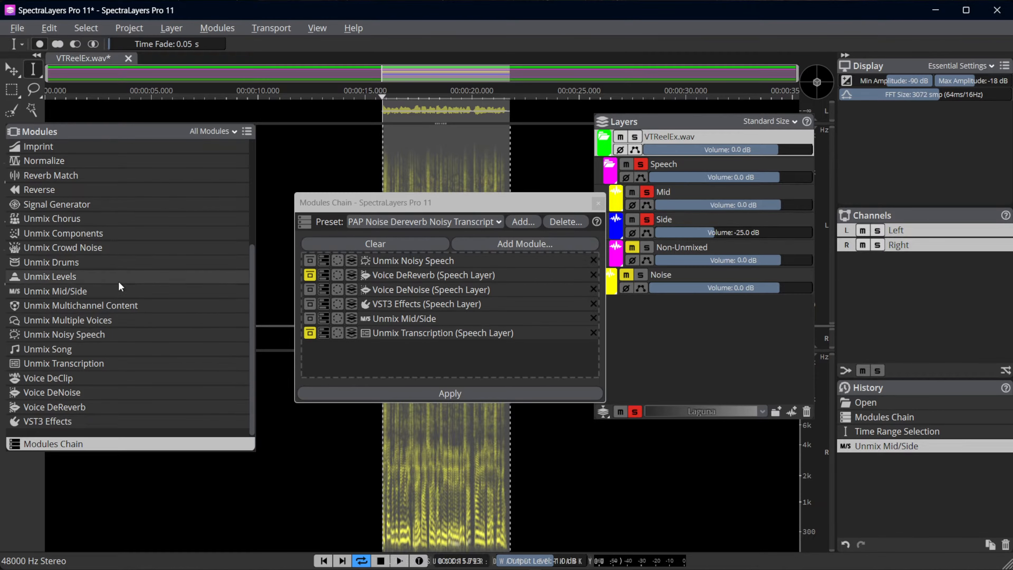
pyautogui.scroll(3, 76, 312)
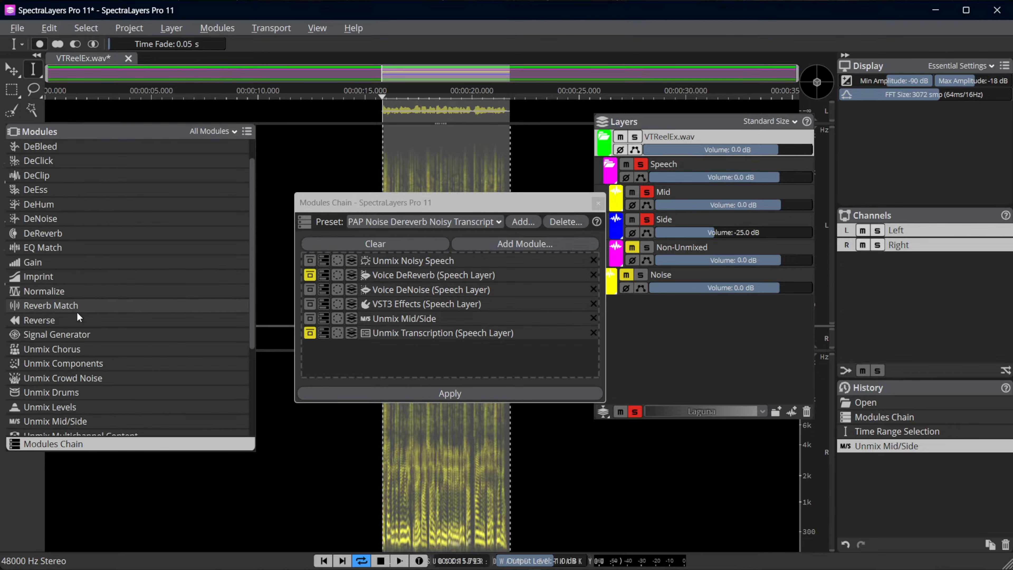
pyautogui.click(35, 261)
pyautogui.moveTo(35, 261); pyautogui.dragTo(390, 327)
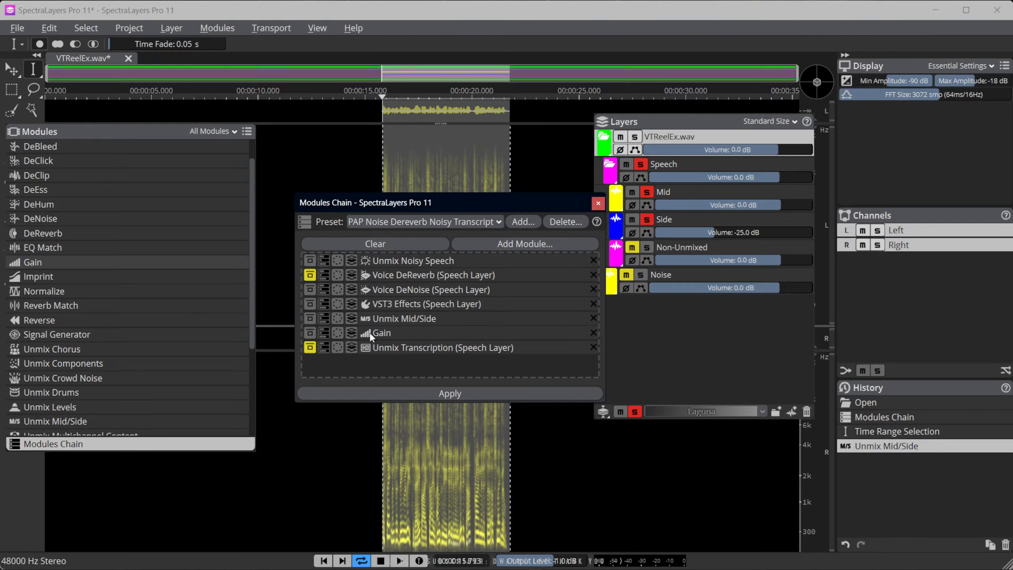
# Set the chain's Gain module to -25.0 dB and assign Side as its target layer
pyautogui.click(324, 332)
pyautogui.moveTo(328, 383); pyautogui.dragTo(210, 389)
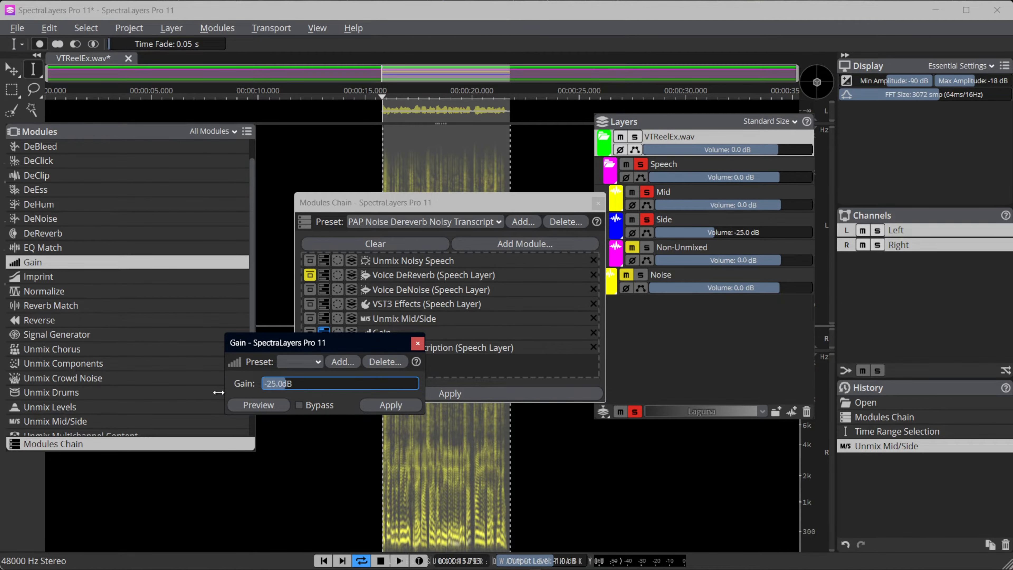
pyautogui.click(418, 343)
pyautogui.click(351, 332)
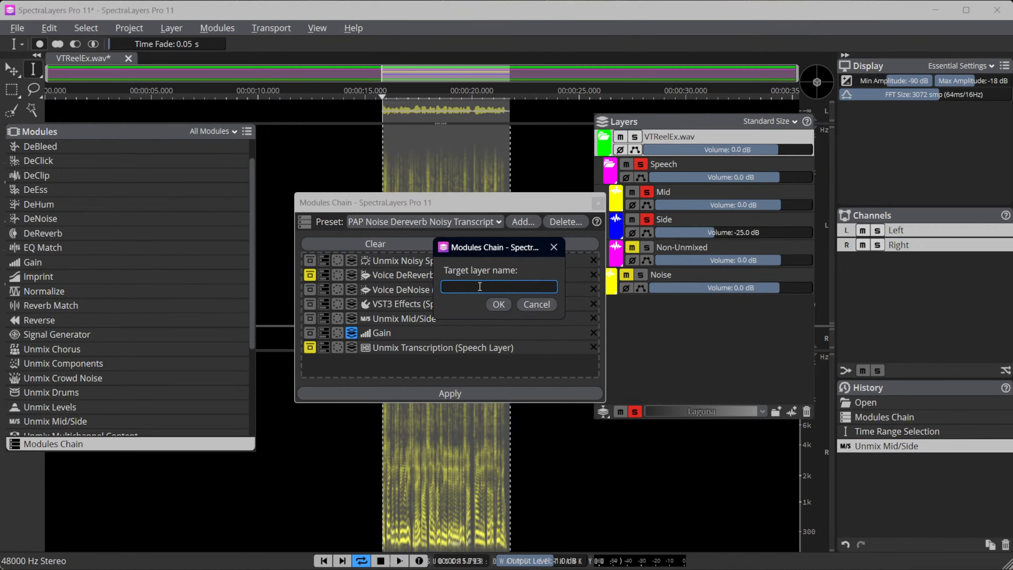
pyautogui.write('Side')
pyautogui.click(499, 304)
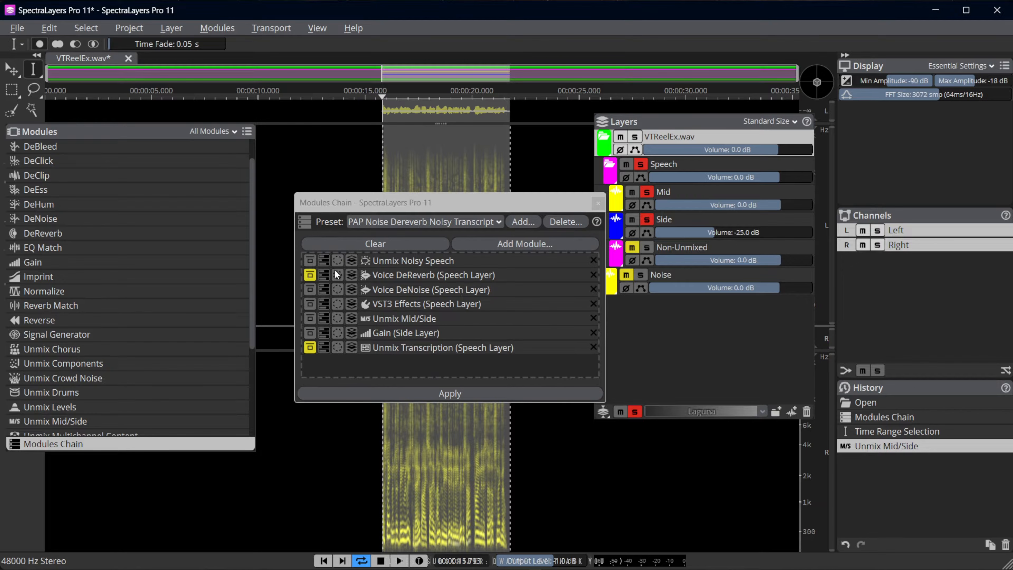
# Reopen VTReelEx.wav without saving its changes and apply the Modules Chain to the fresh file
pyautogui.click(128, 59)
pyautogui.click(496, 304)
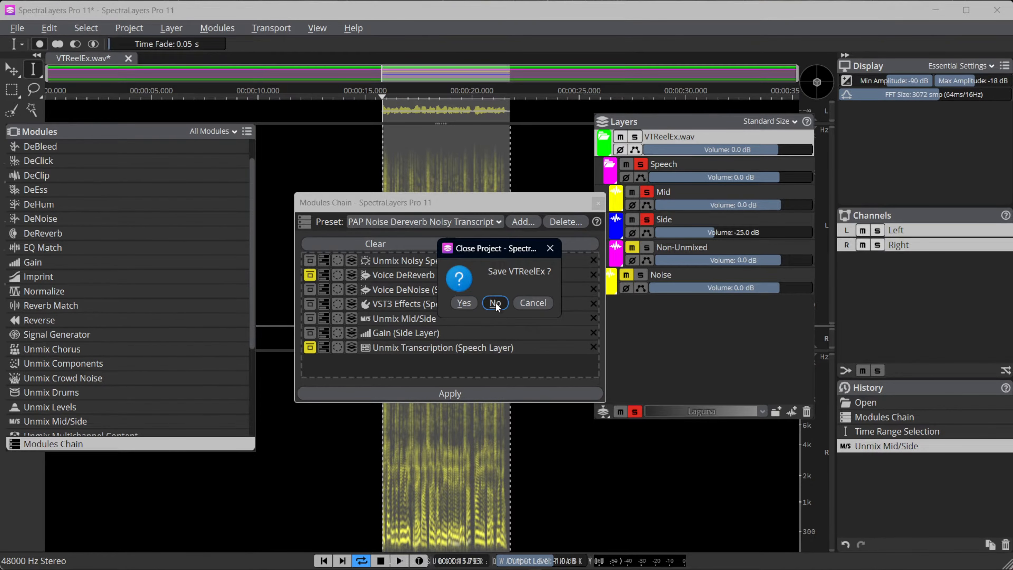
pyautogui.click(440, 333)
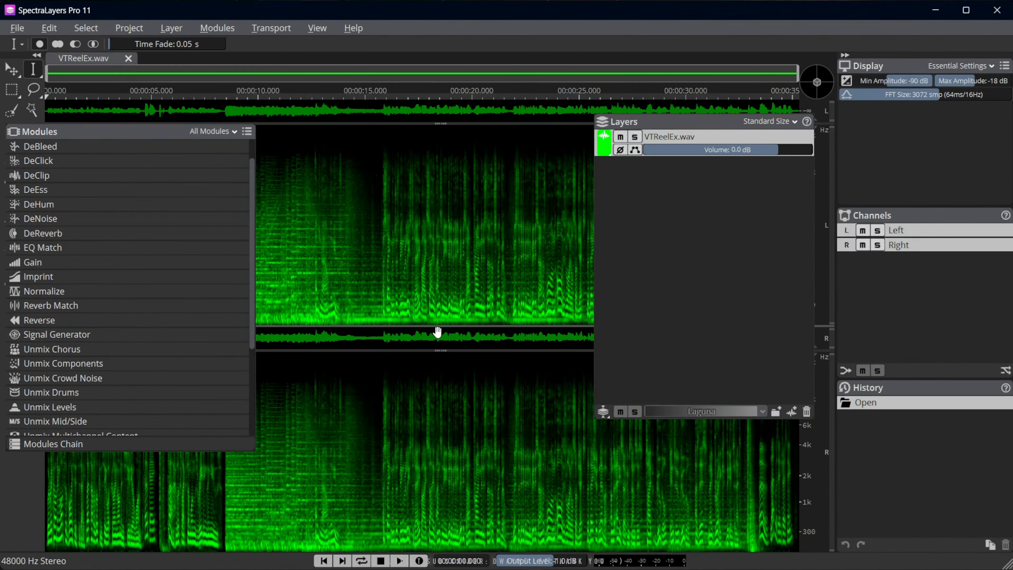
pyautogui.click(70, 446)
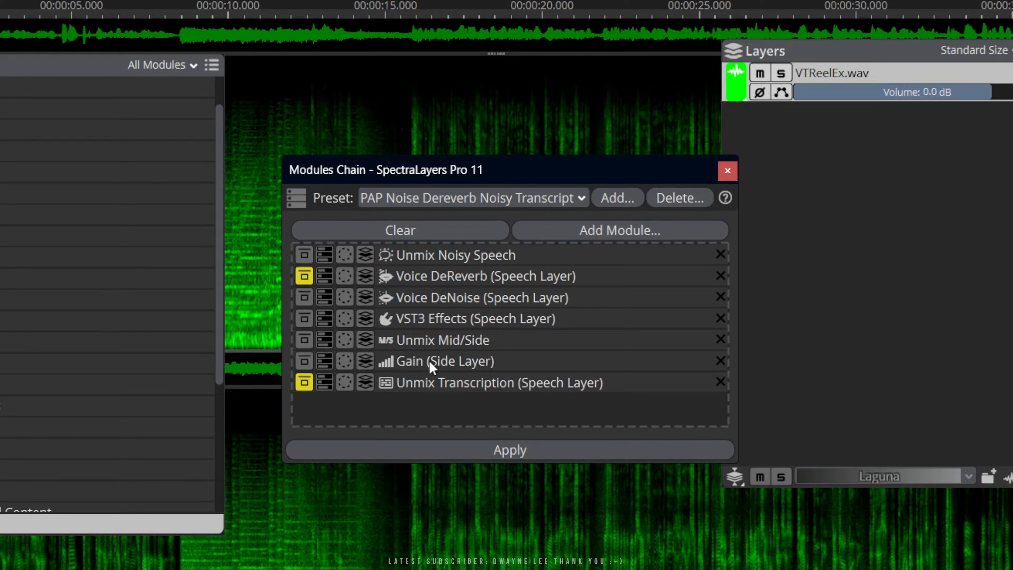
pyautogui.click(509, 449)
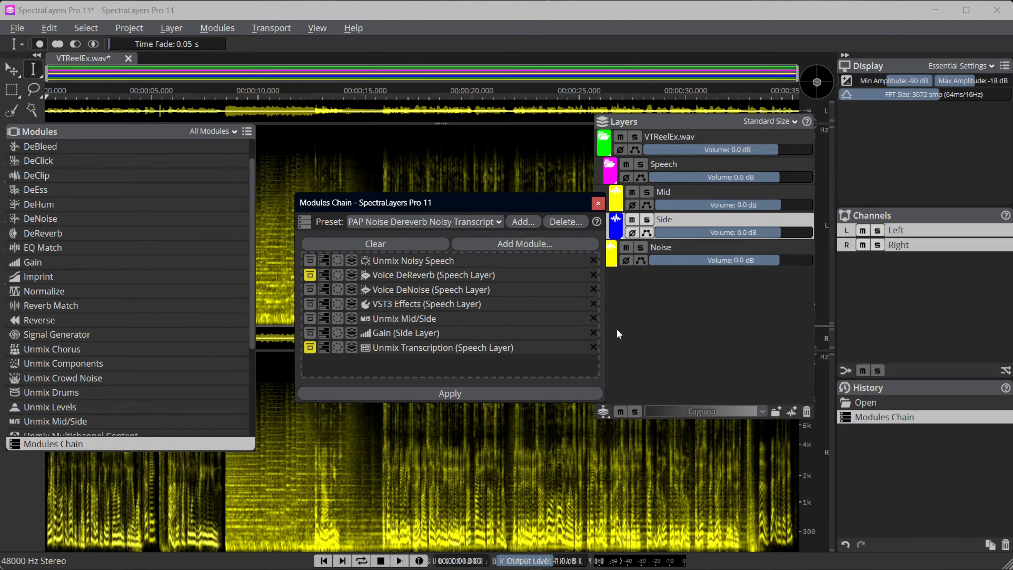
# Solo the Side layer, play it from about 3.2 seconds, and turn the solo off after stopping
pyautogui.click(647, 219)
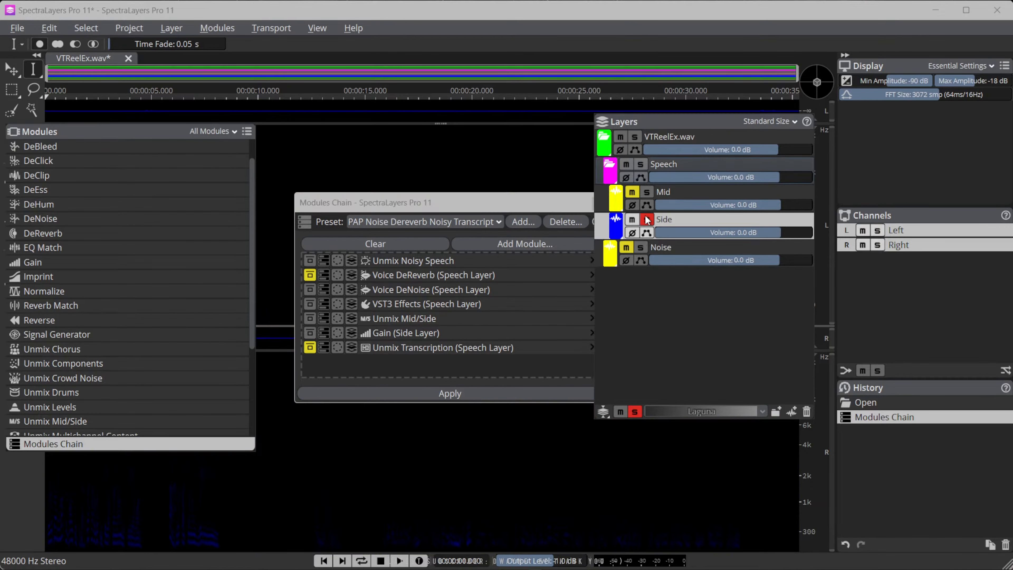
pyautogui.click(112, 506)
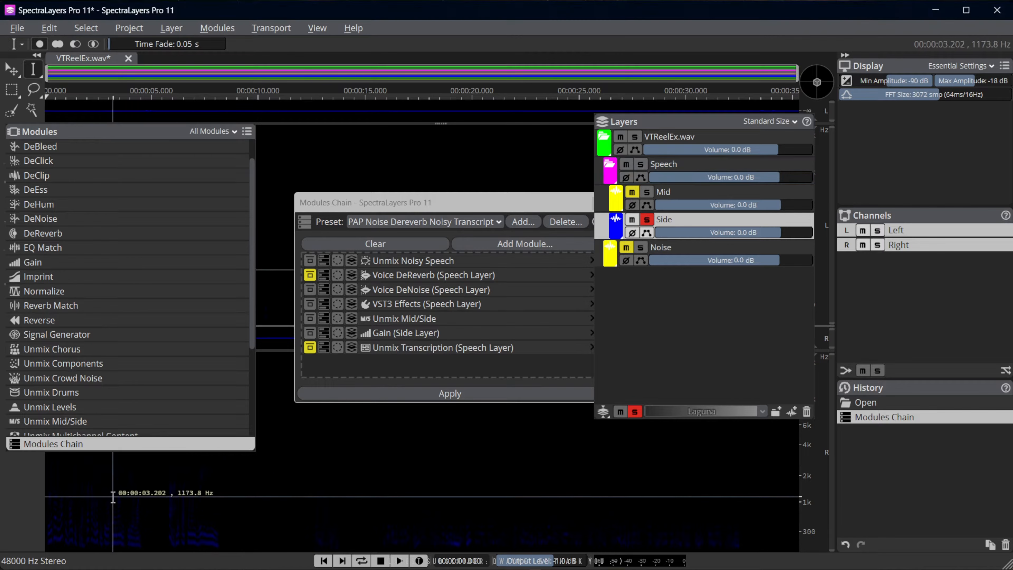
pyautogui.press('space')
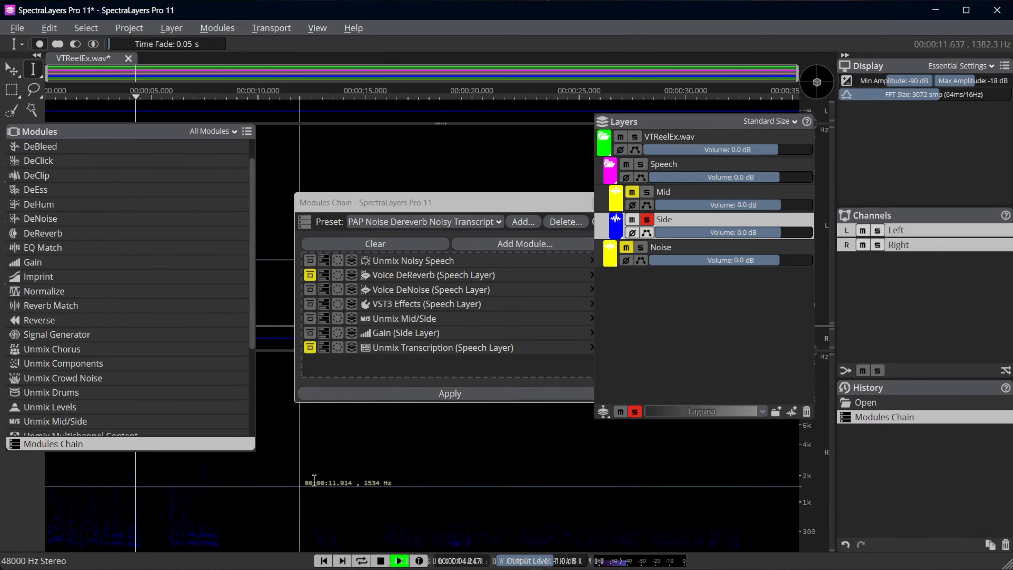
pyautogui.press('space')
pyautogui.click(647, 219)
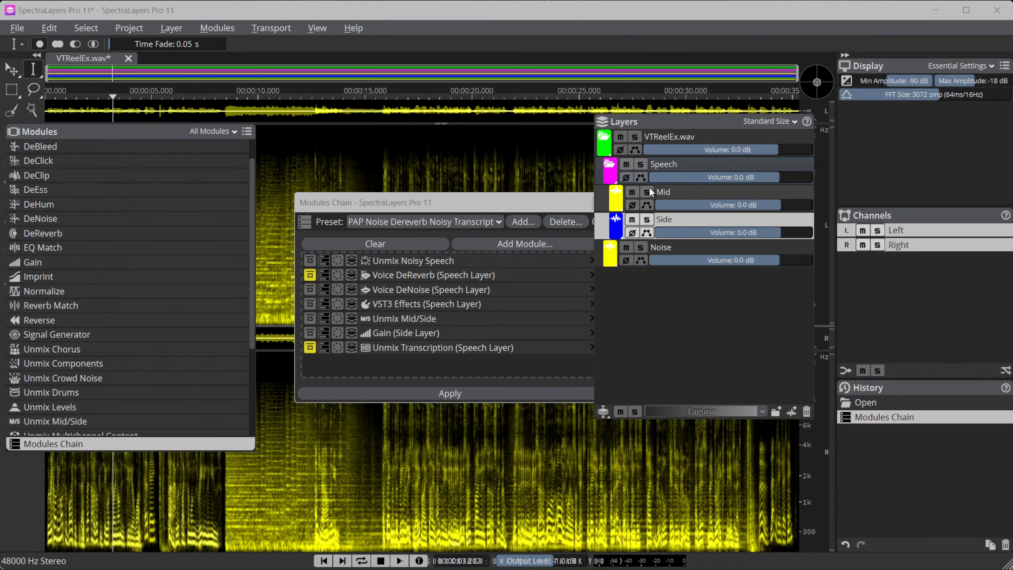
# Mute the Noise layer and play the cleaned speech from about 3.2 seconds and again from about 16 seconds
pyautogui.click(626, 246)
pyautogui.press('space')
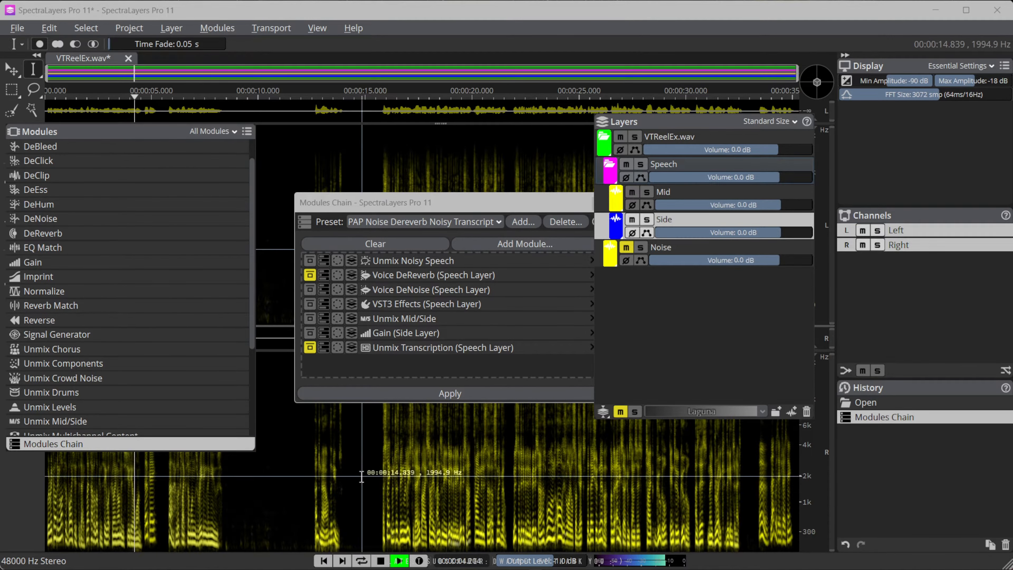
pyautogui.click(375, 481)
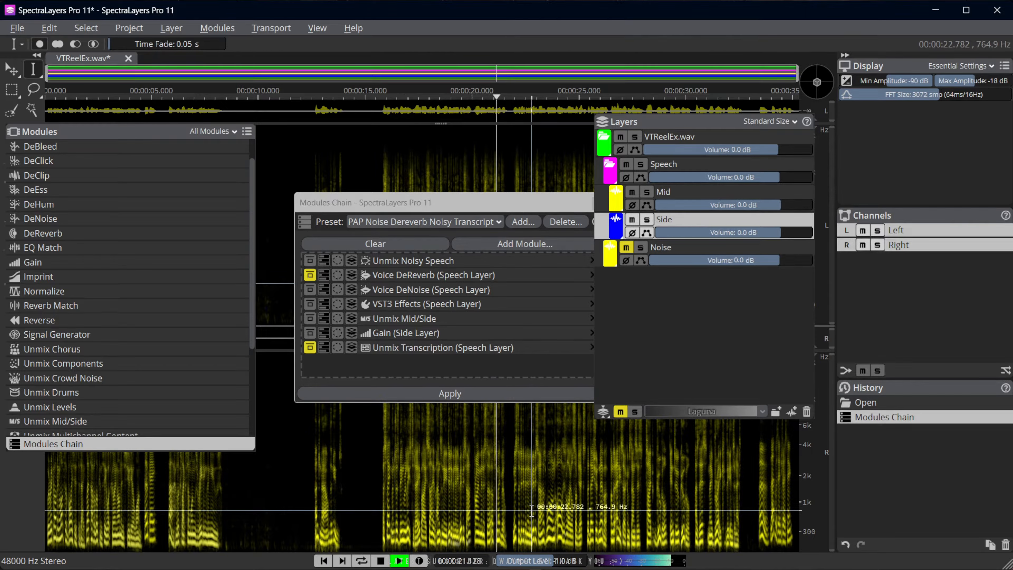
pyautogui.press('space')
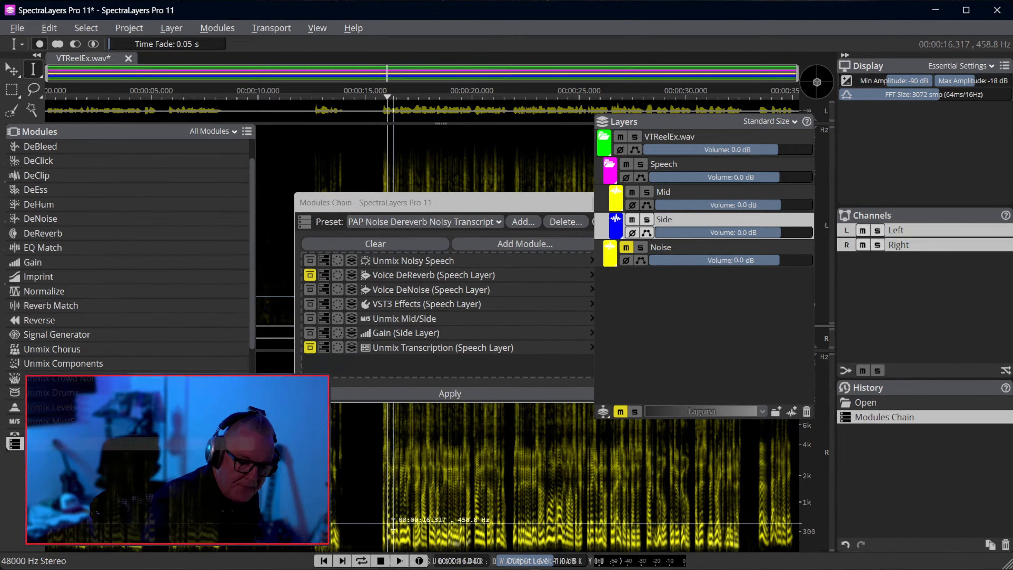
# Close the Modules Chain window and close the VTReelEx project without saving
pyautogui.click(476, 210)
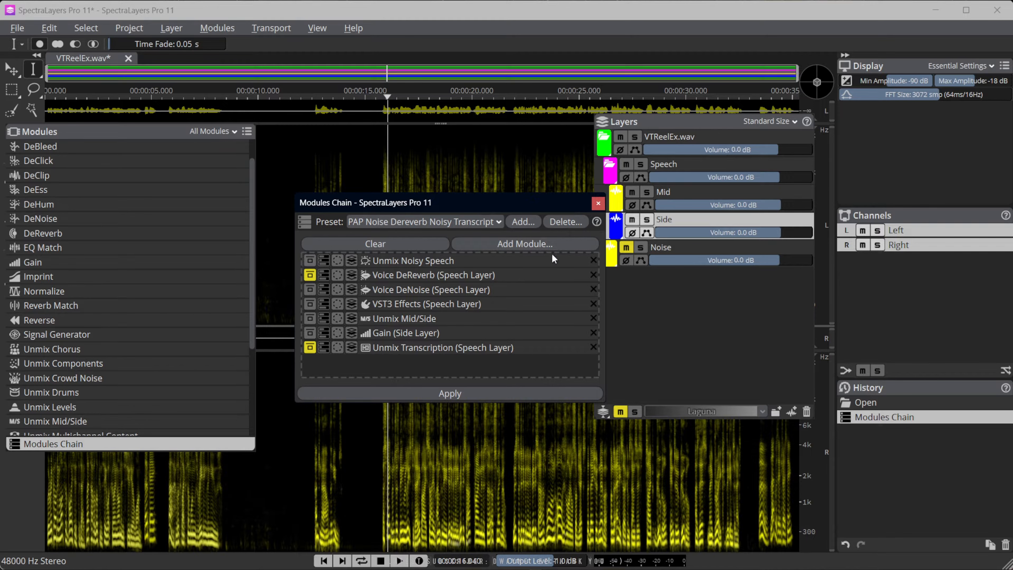
pyautogui.click(598, 203)
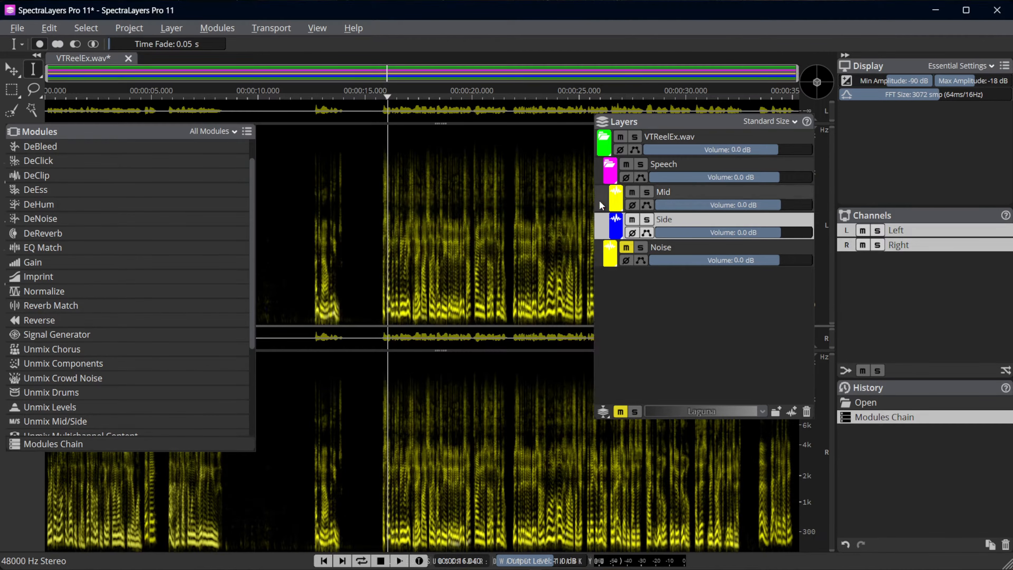
pyautogui.click(128, 59)
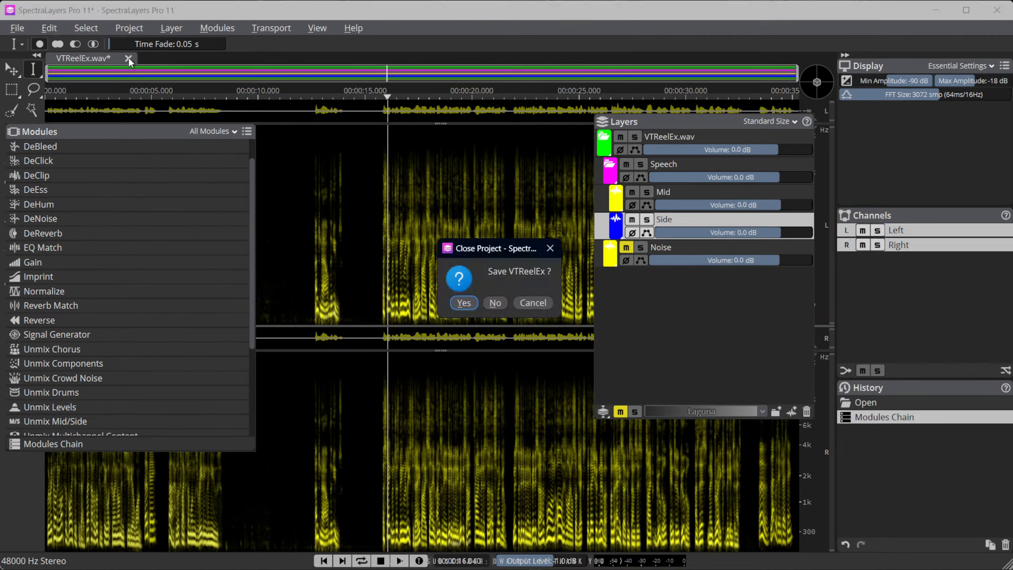
pyautogui.click(495, 303)
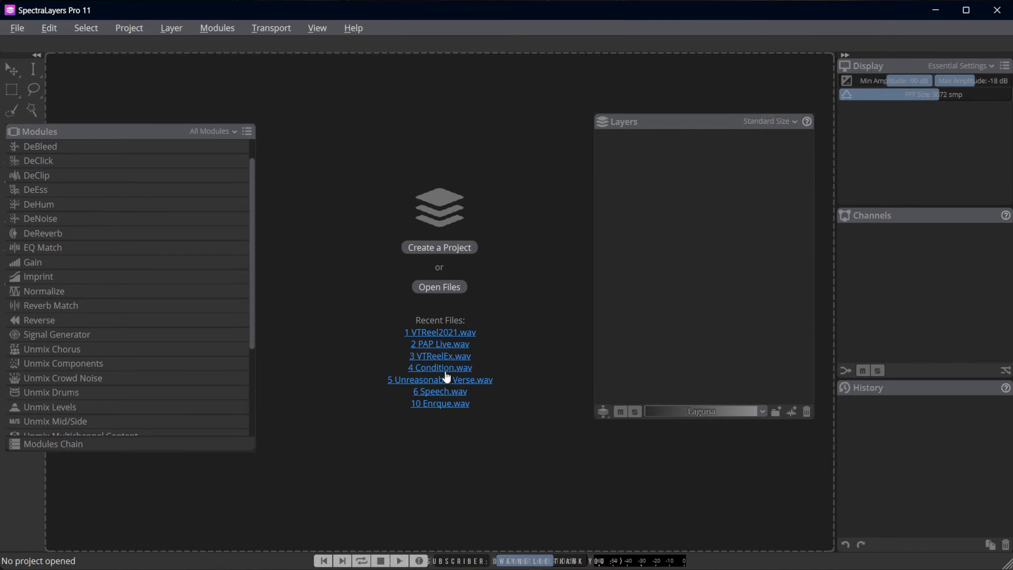
# Open the recent file Unreasonable Verse.wav and play its opening seconds
pyautogui.click(445, 381)
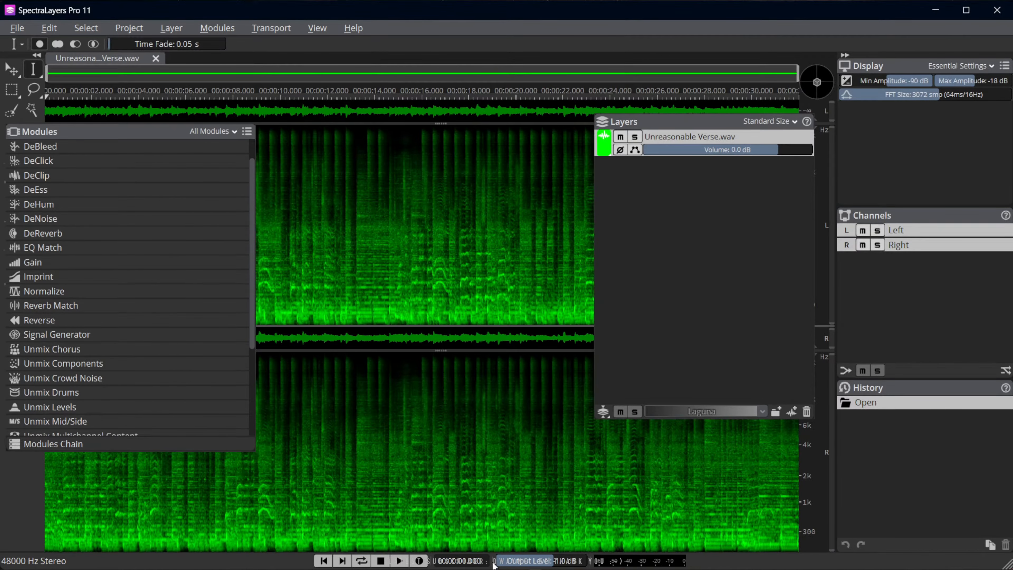
pyautogui.click(398, 561)
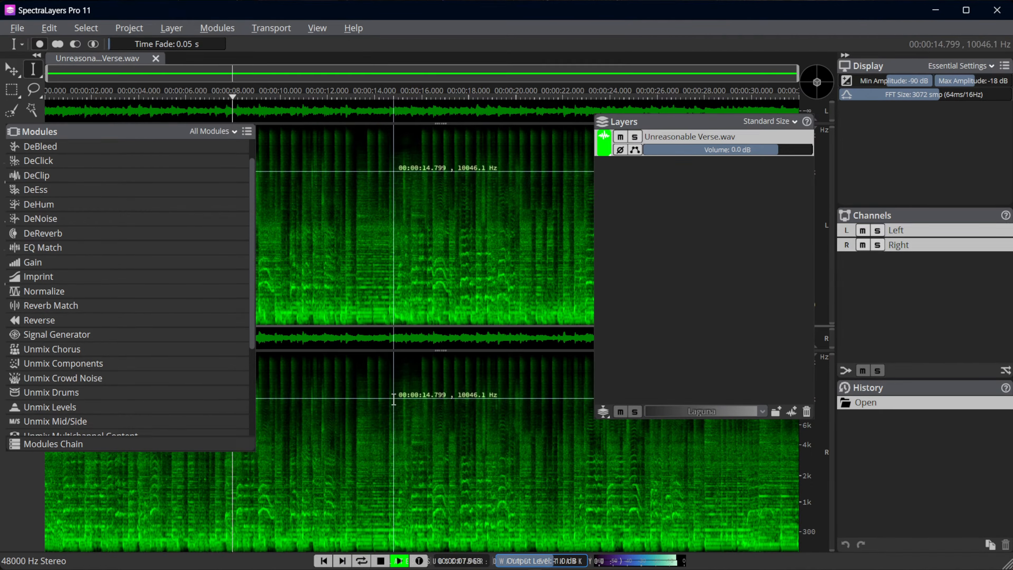
pyautogui.press('space')
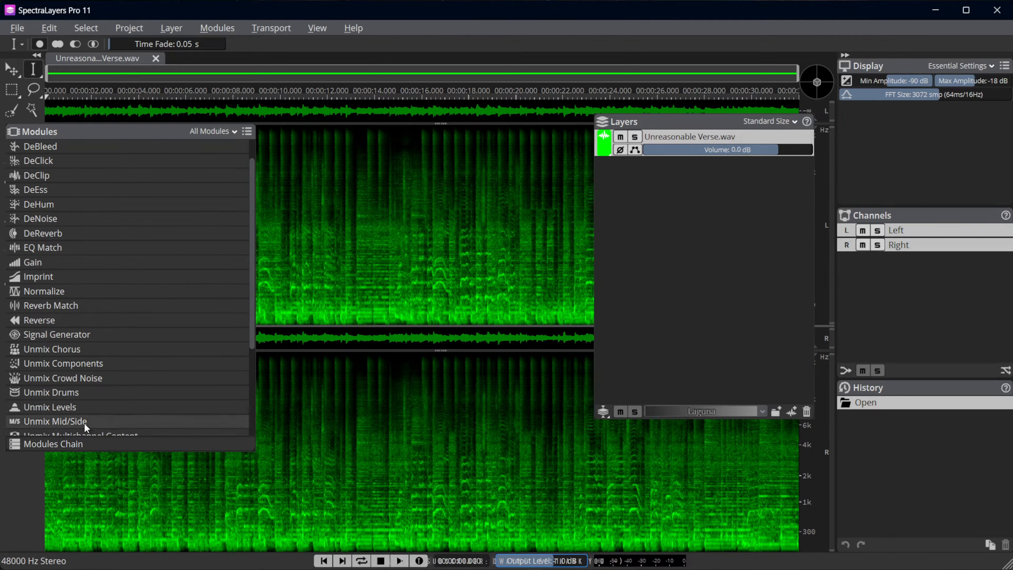
# Apply Unmix Mid/Side in Expanded mode to Unreasonable Verse.wav and select the resulting Mid layer
pyautogui.click(73, 422)
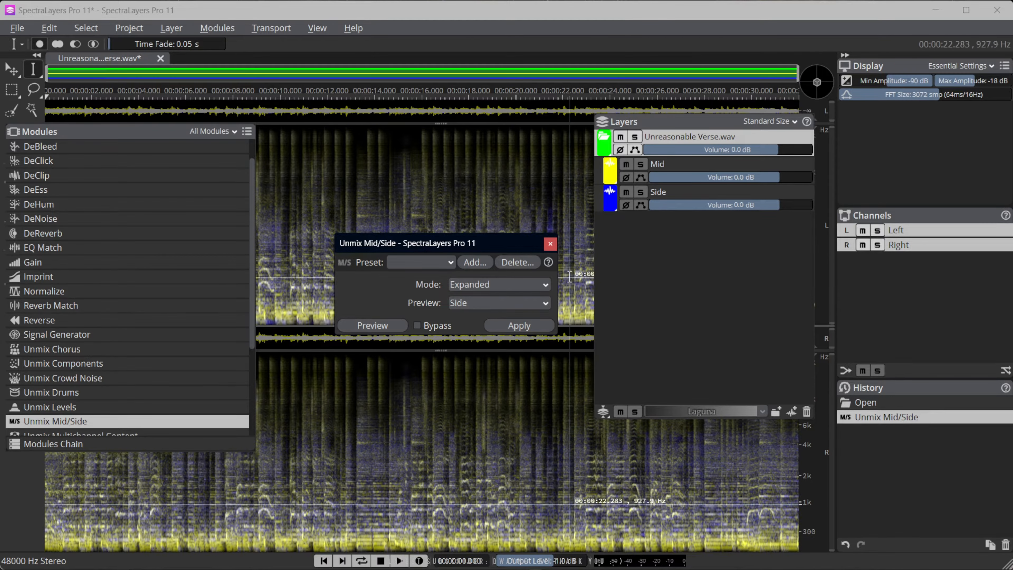
pyautogui.click(551, 243)
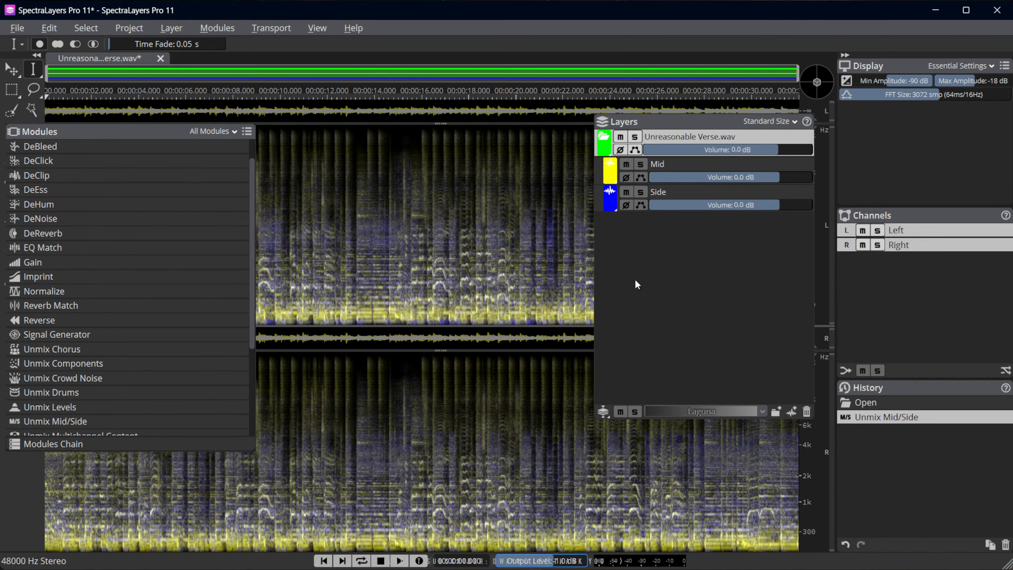
pyautogui.click(696, 167)
pyautogui.click(698, 198)
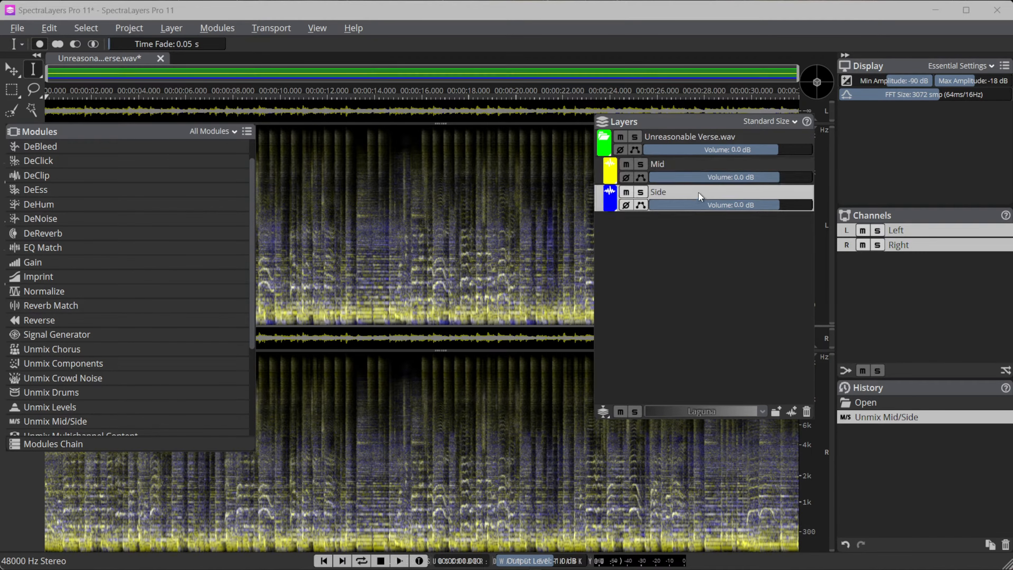
pyautogui.click(716, 164)
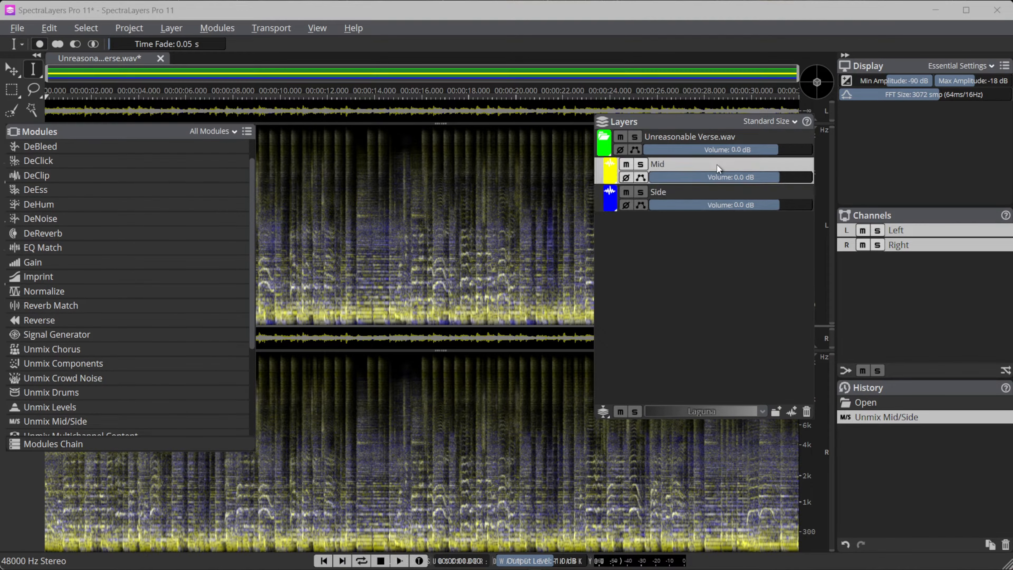
# Play Unreasonable Verse.wav from the start while setting the Side layer's volume to -17.0 dB and the Mid layer's to 1.0 dB
pyautogui.click(321, 561)
pyautogui.click(398, 561)
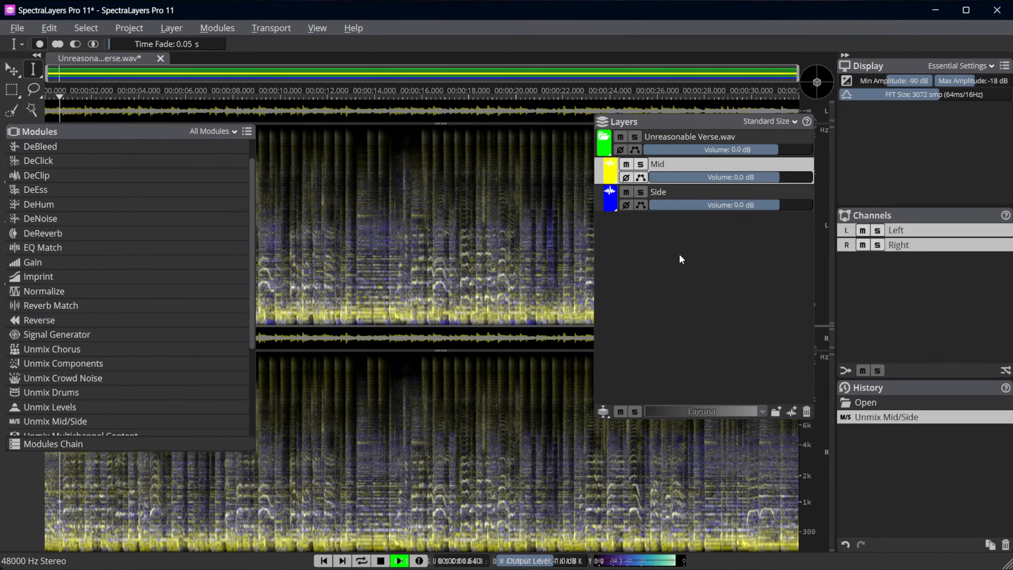
pyautogui.moveTo(781, 204); pyautogui.dragTo(778, 177)
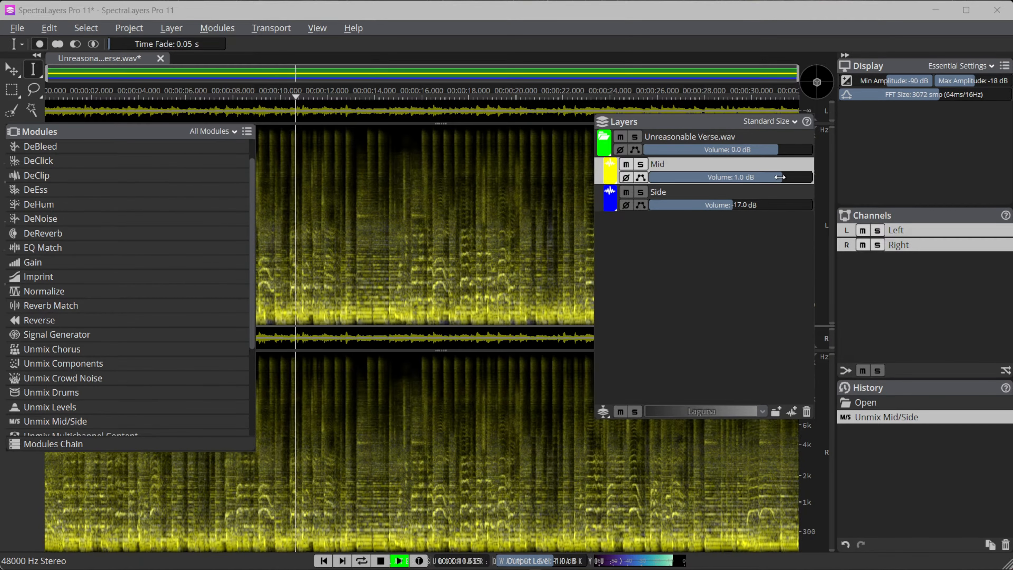
pyautogui.press('space')
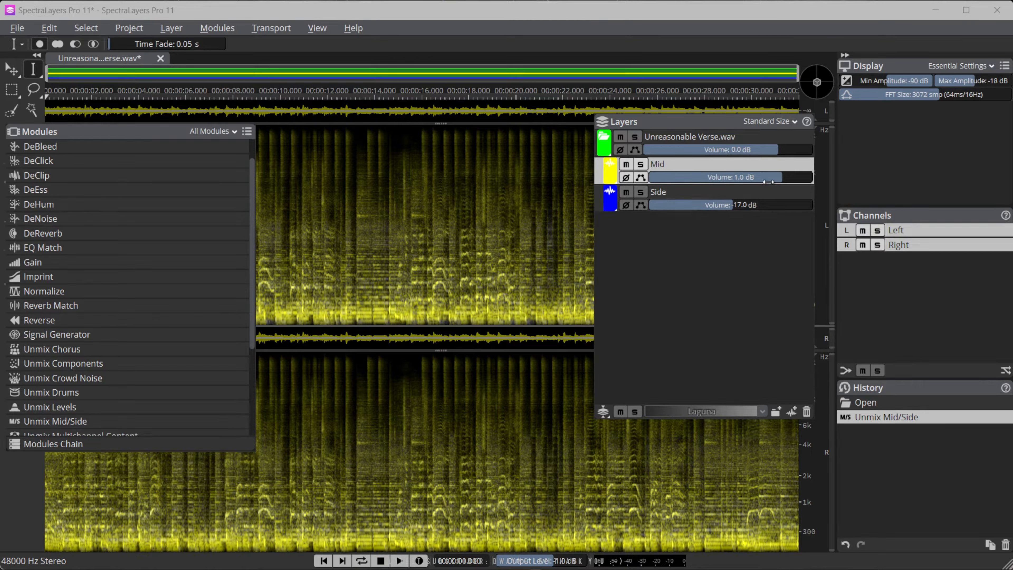
# Set the Mid layer's volume to 0.0 dB and raise the Side layer to -11.0 dB, continuing to -1.0 dB during playback
pyautogui.moveTo(770, 181); pyautogui.dragTo(767, 181)
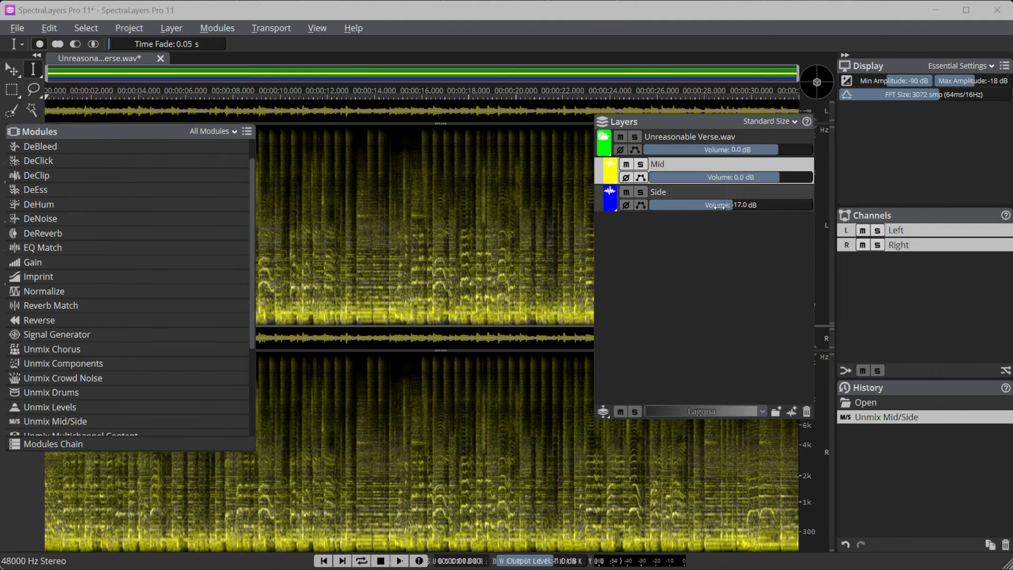
pyautogui.moveTo(725, 207)
pyautogui.mouseDown()
pyautogui.moveTo(758, 206)
pyautogui.moveTo(742, 206)
pyautogui.mouseUp()
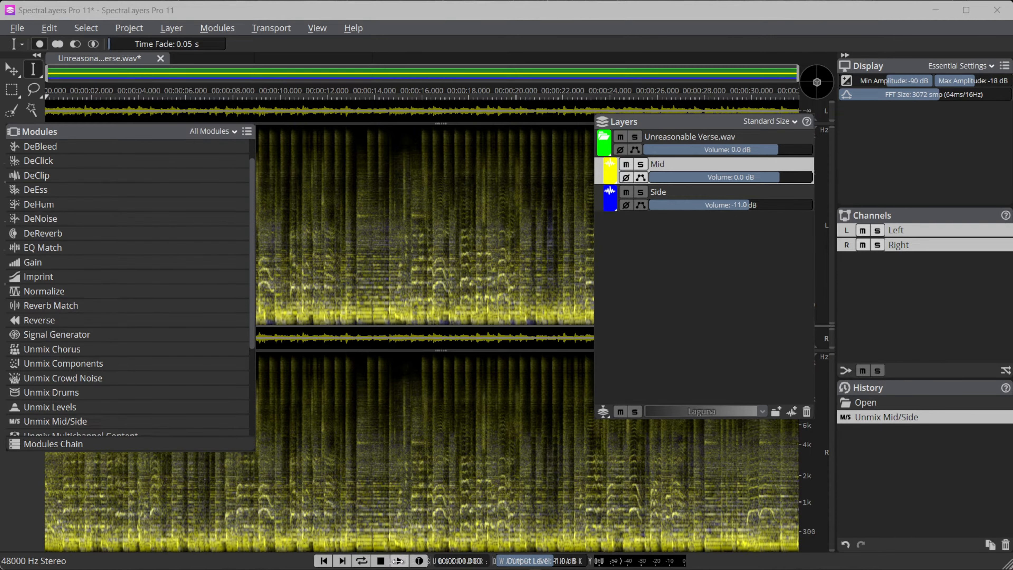
pyautogui.click(398, 561)
pyautogui.moveTo(752, 205); pyautogui.dragTo(781, 205)
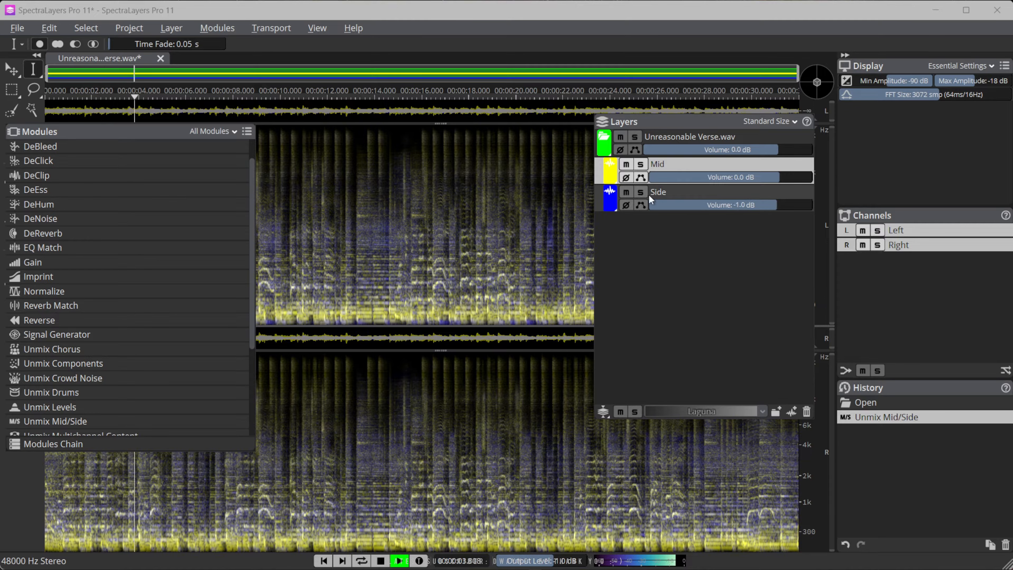
# Briefly solo the Side layer during playback, and rebalance the mix with Side at 4.0 dB and Mid at -2.0 dB before stopping
pyautogui.click(640, 192)
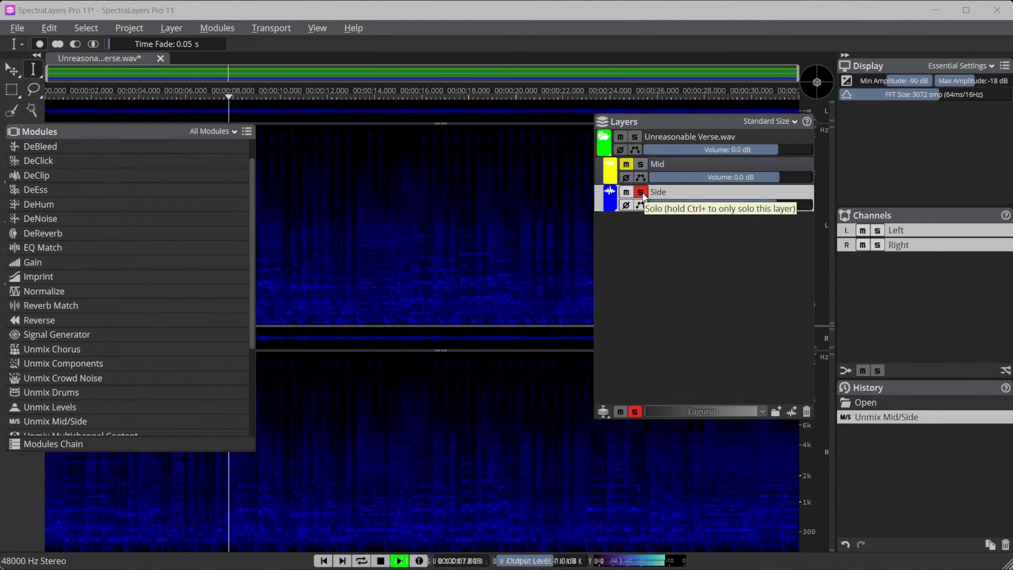
pyautogui.click(640, 192)
pyautogui.moveTo(771, 204); pyautogui.dragTo(771, 177)
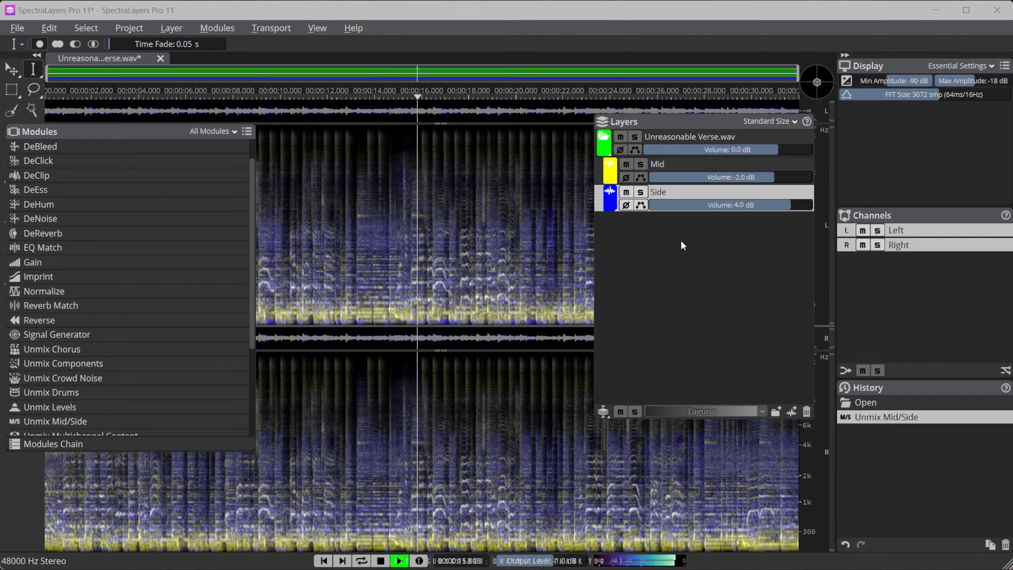
pyautogui.press('space')
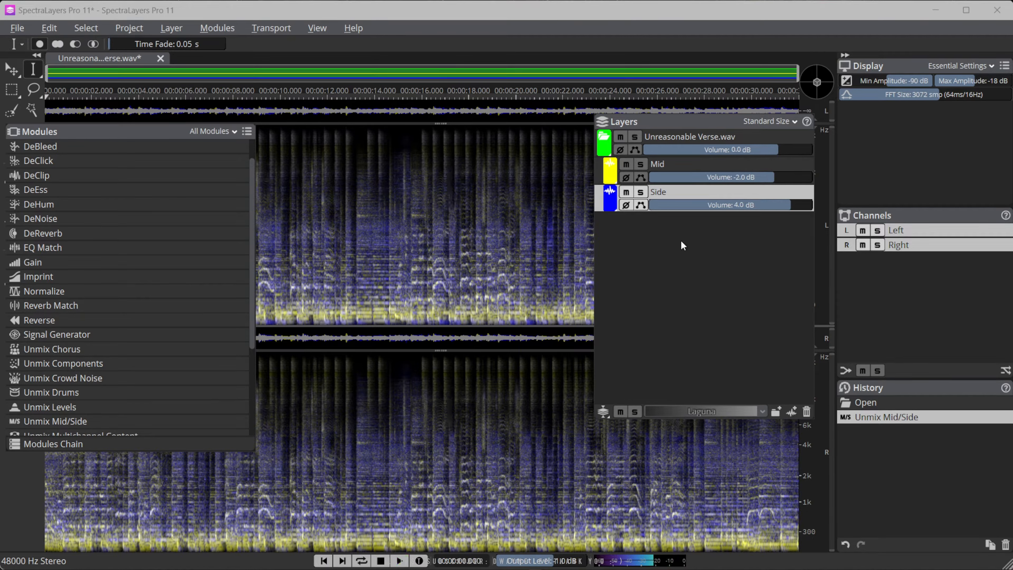
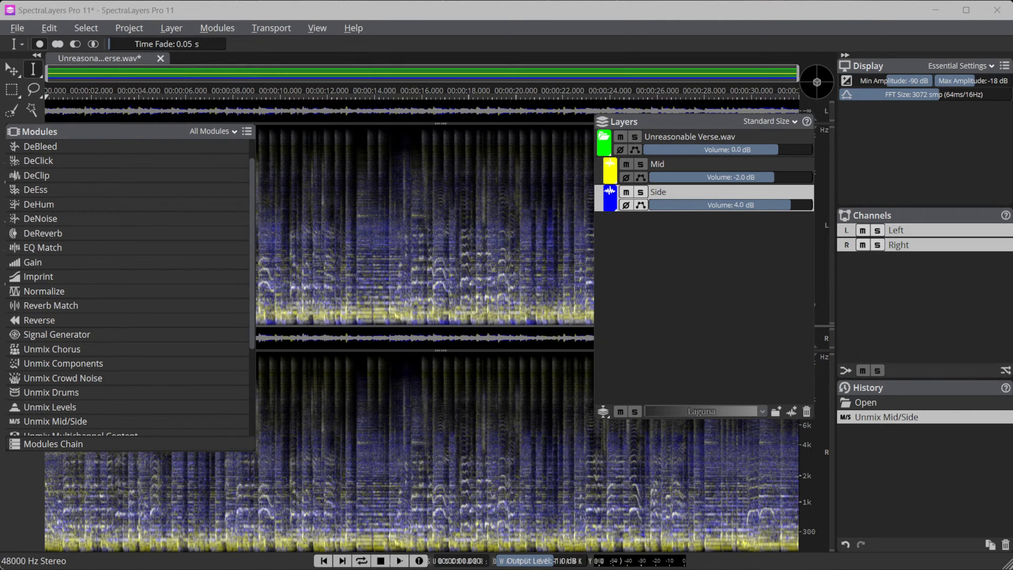
# Open Batch Process and add Condition.wav and VTReelEx.wav to its file list
pyautogui.click(18, 29)
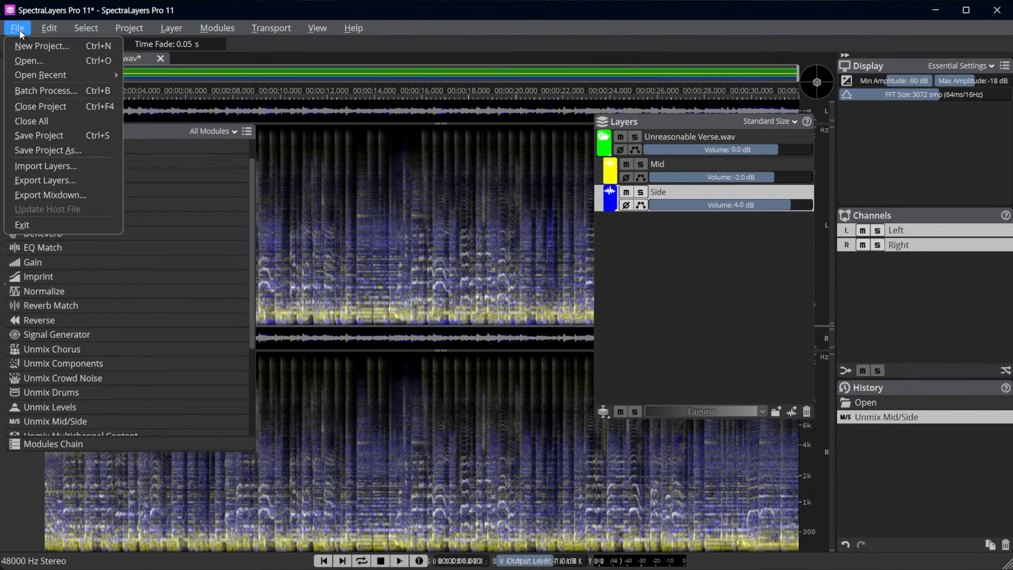
pyautogui.click(32, 94)
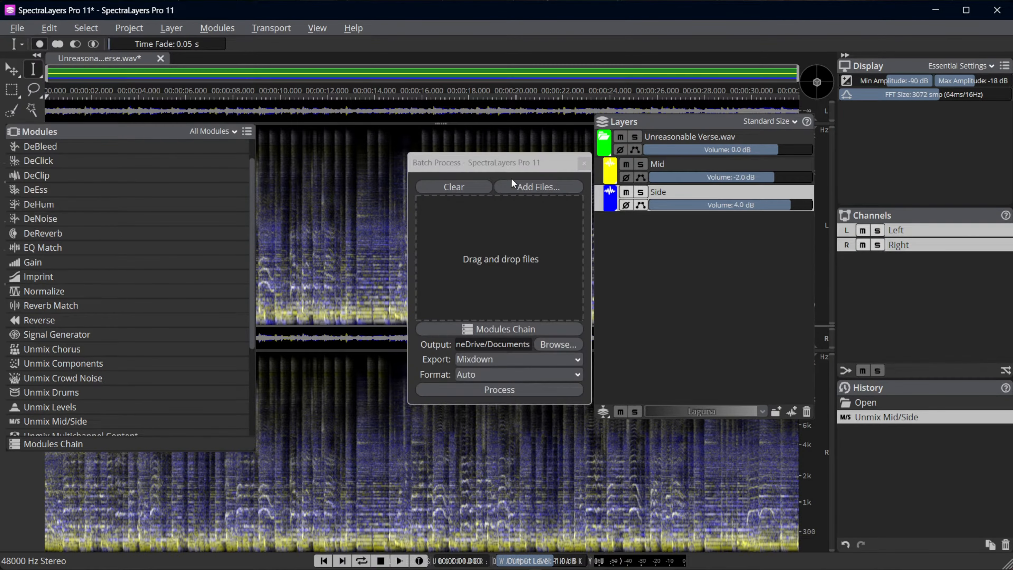
pyautogui.moveTo(503, 167); pyautogui.dragTo(463, 159)
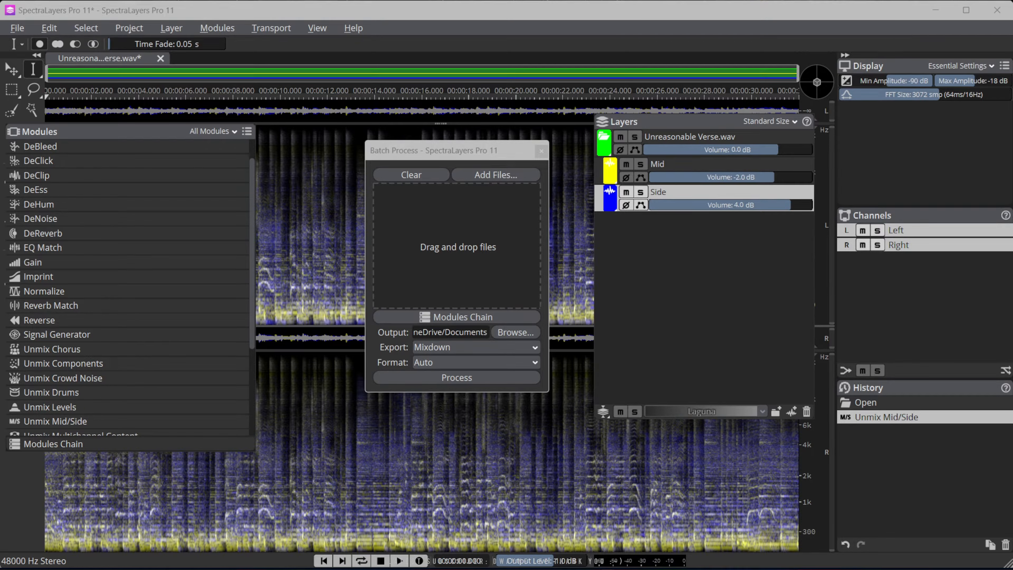
pyautogui.moveTo(533, 349); pyautogui.dragTo(474, 226)
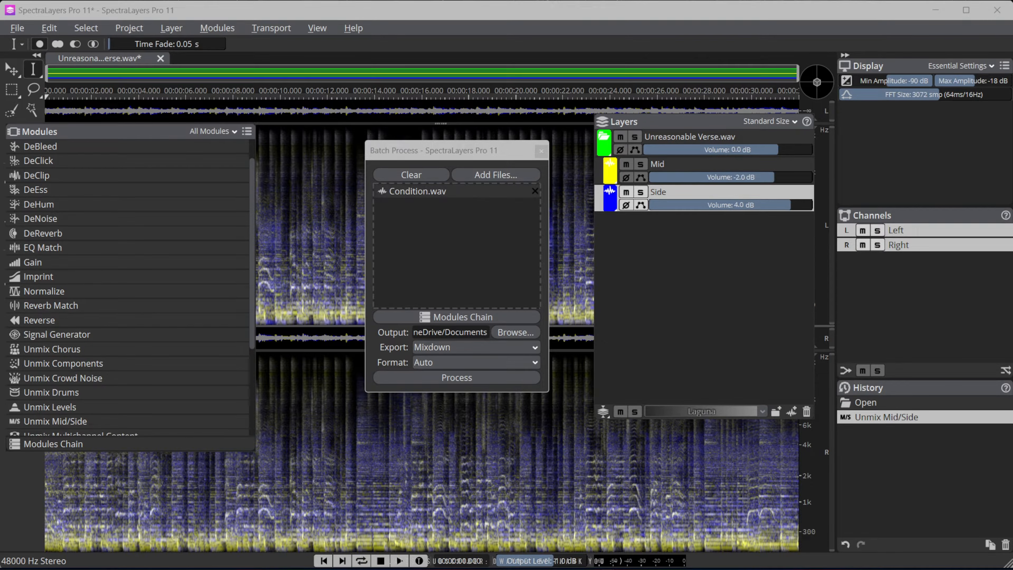
pyautogui.moveTo(449, 319); pyautogui.dragTo(440, 222)
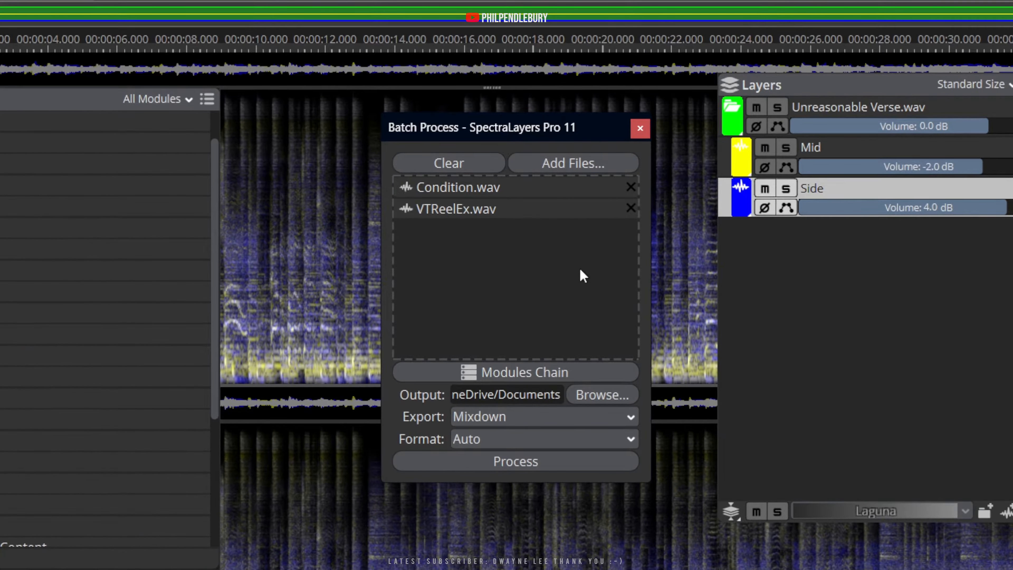
# Set the batch output folder to SL11/Audio and the export to All Layers, keeping the format at Auto
pyautogui.click(597, 395)
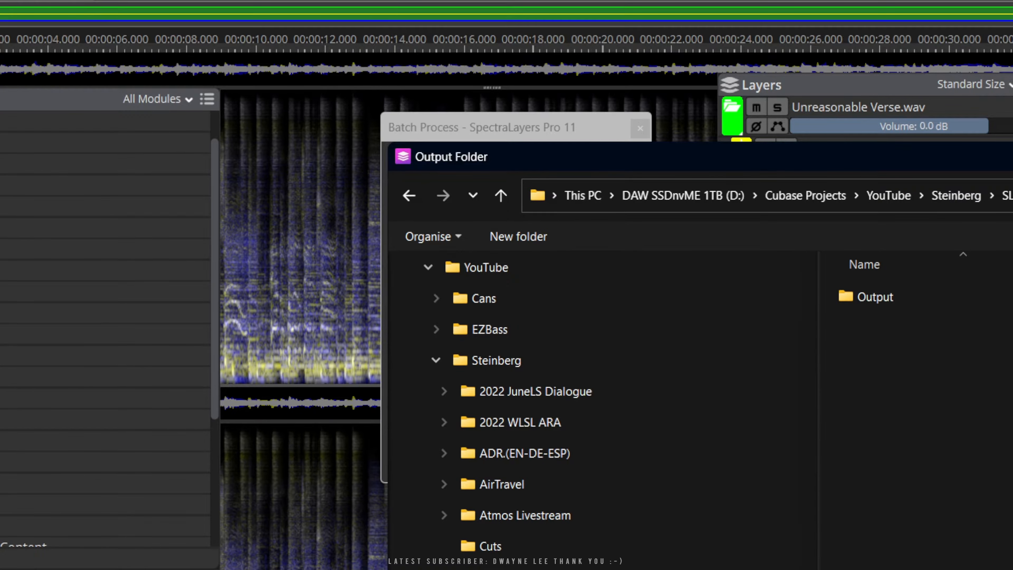
pyautogui.press('Return')
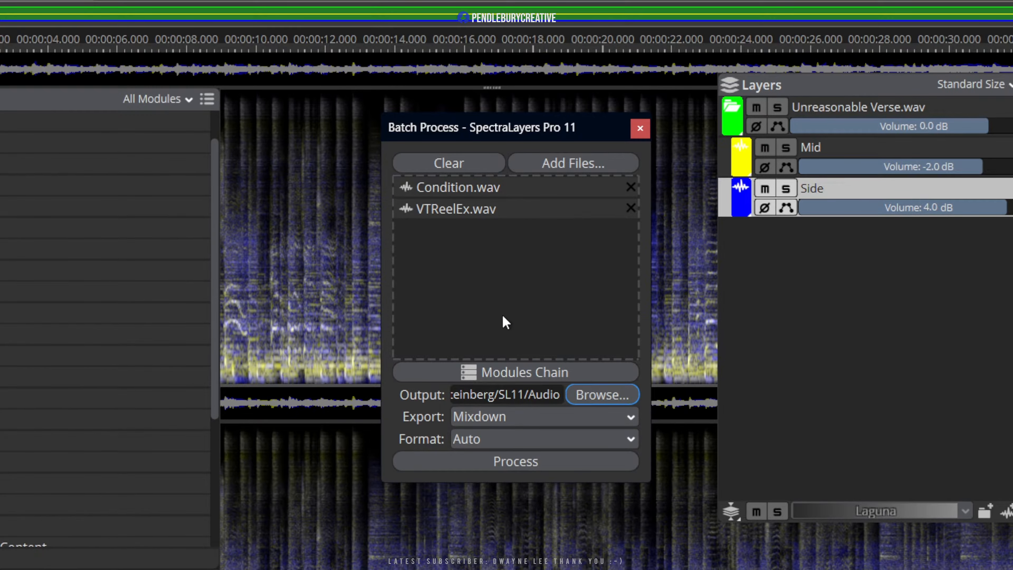
pyautogui.click(472, 415)
pyautogui.click(481, 463)
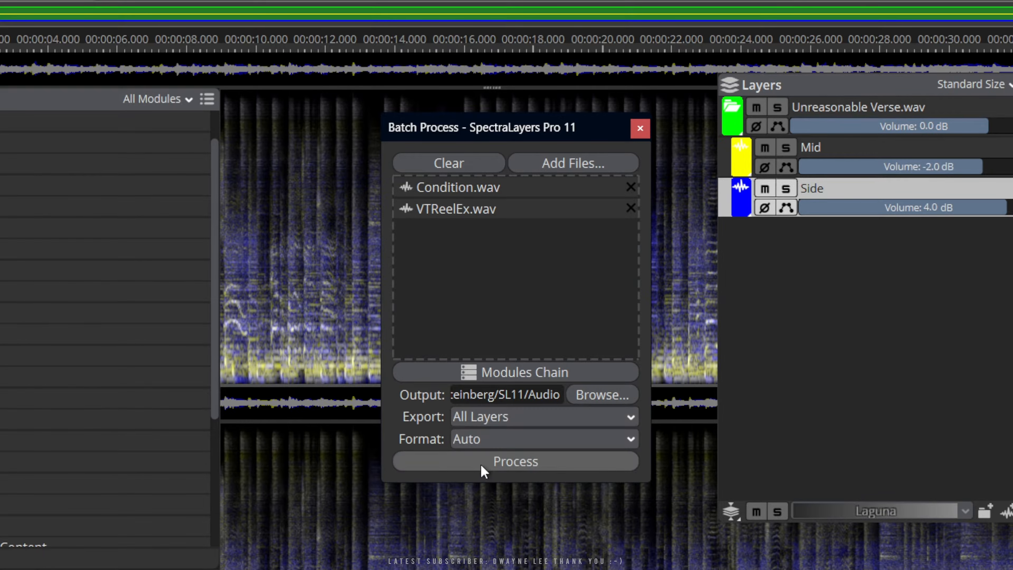
pyautogui.click(472, 439)
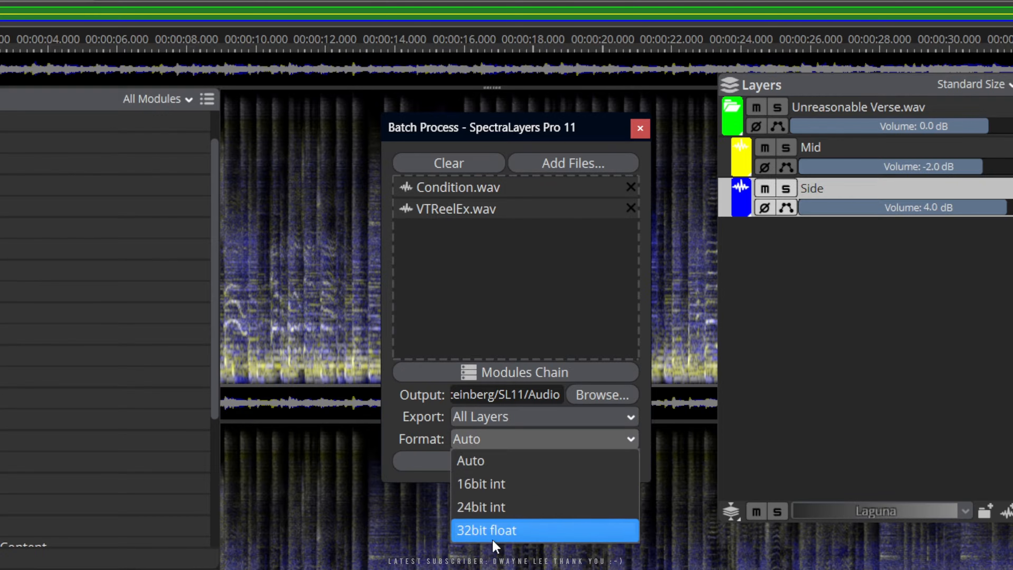
pyautogui.click(401, 430)
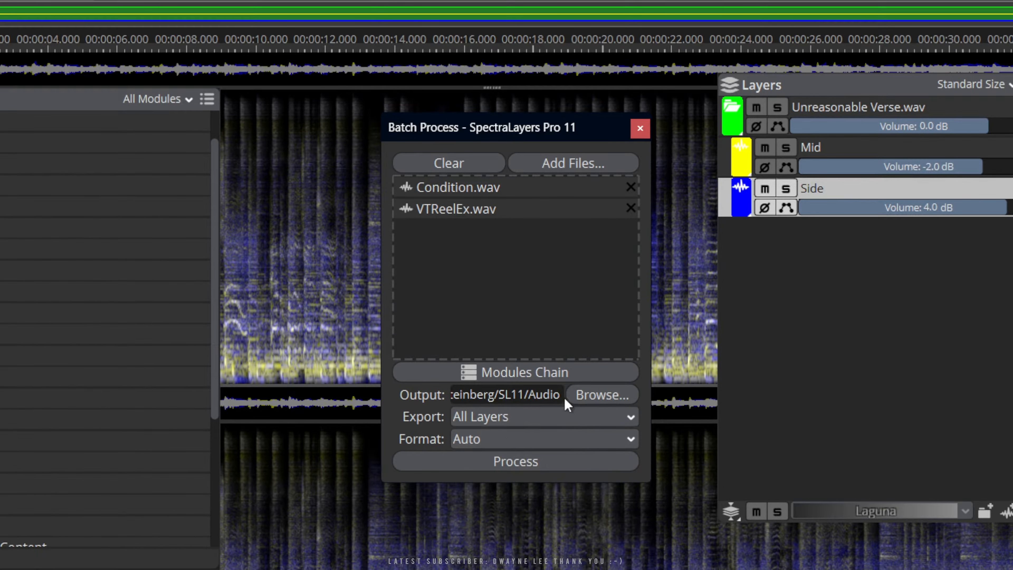
# Open the batch's Modules Chain and review its presets and module order, keeping the PAP Noise Dereverb Noisy Transcript preset
pyautogui.click(497, 377)
pyautogui.moveTo(472, 201); pyautogui.dragTo(484, 318)
pyautogui.click(590, 345)
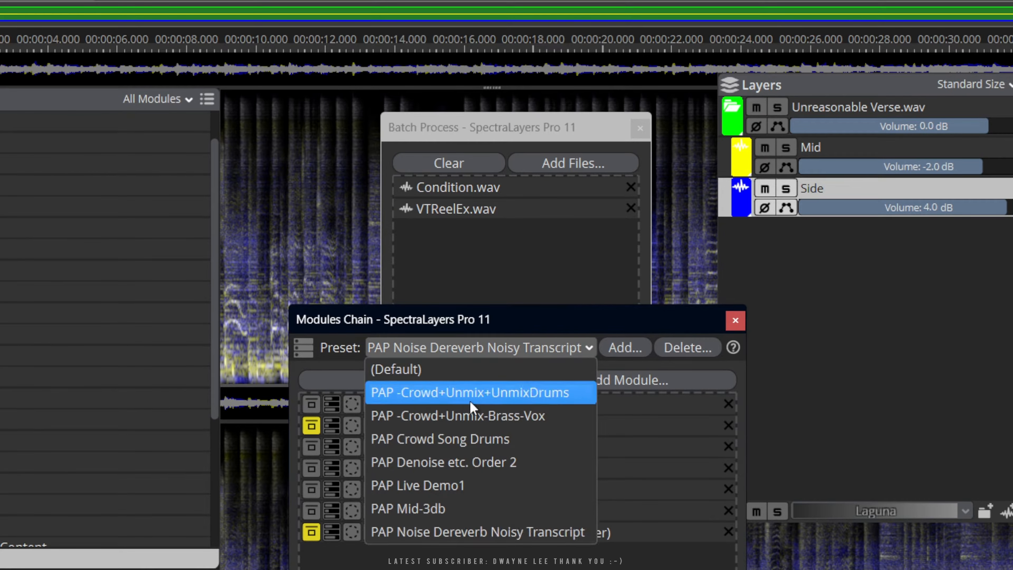
pyautogui.click(528, 325)
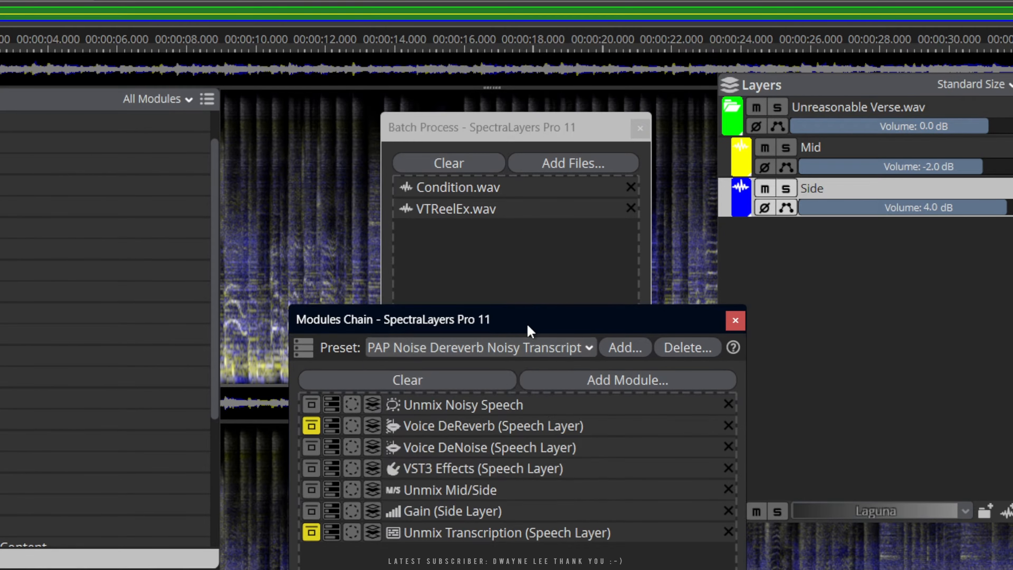
pyautogui.moveTo(510, 322); pyautogui.dragTo(575, 339)
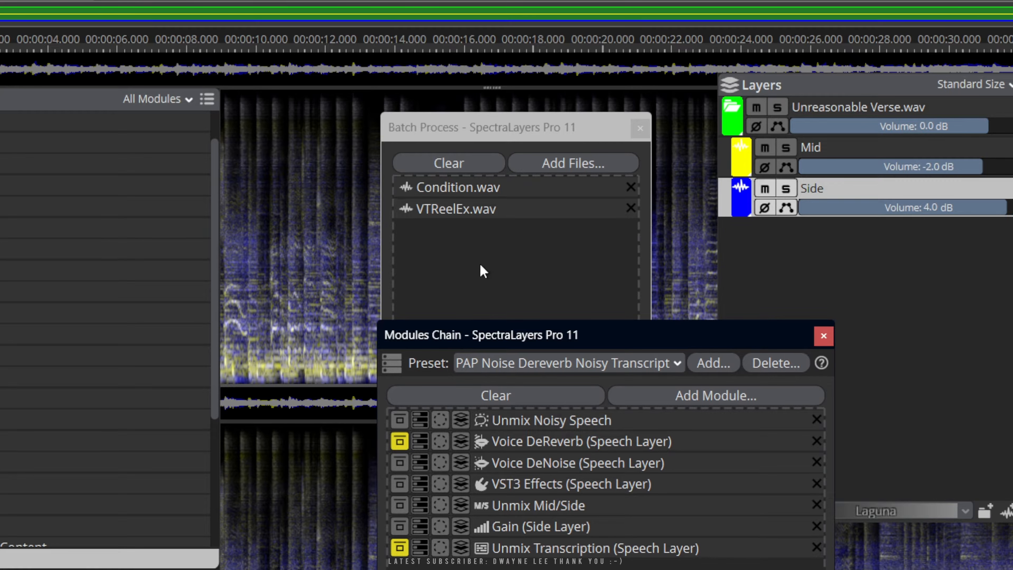
pyautogui.moveTo(535, 341); pyautogui.dragTo(479, 290)
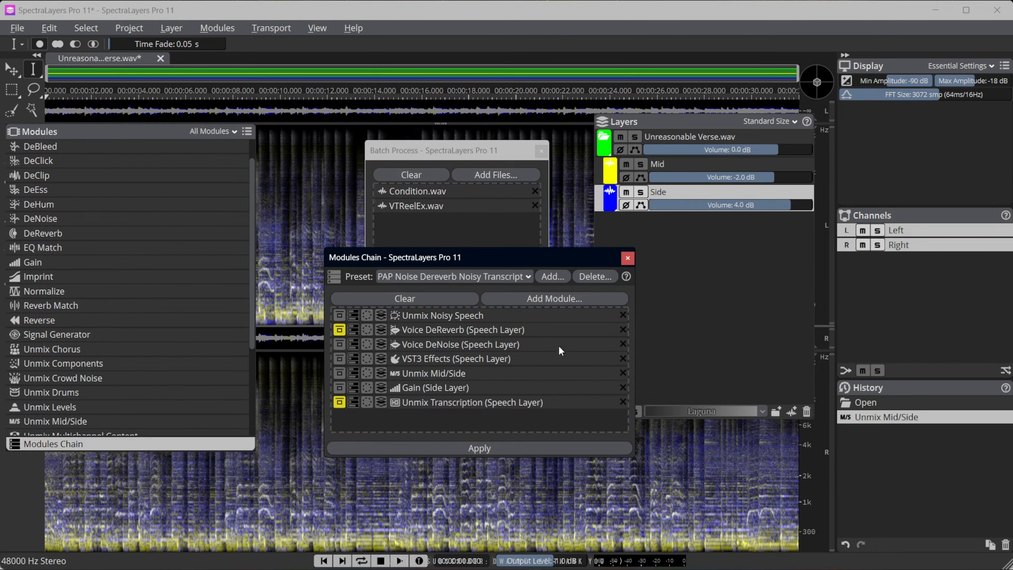
pyautogui.click(424, 271)
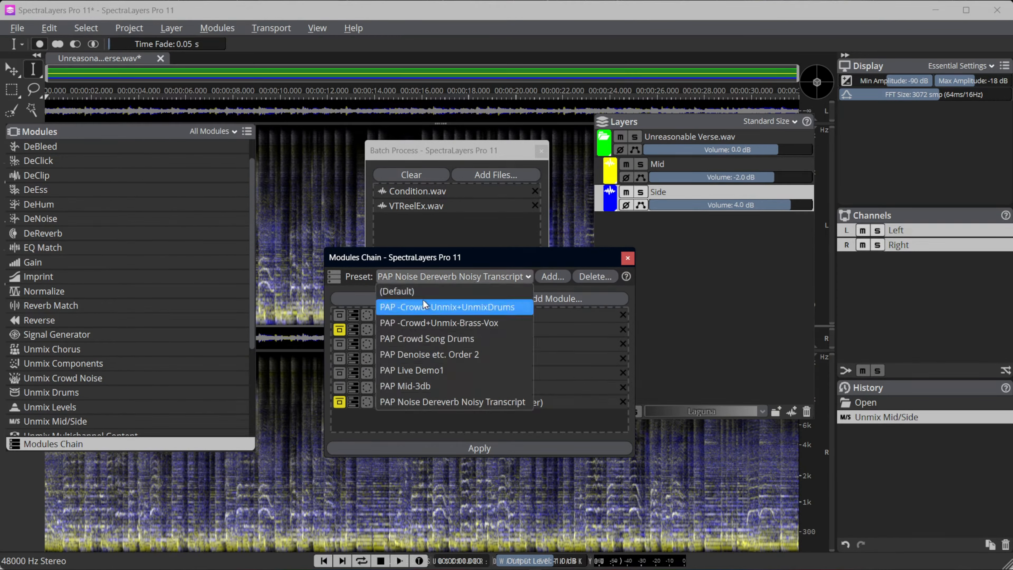
pyautogui.click(395, 241)
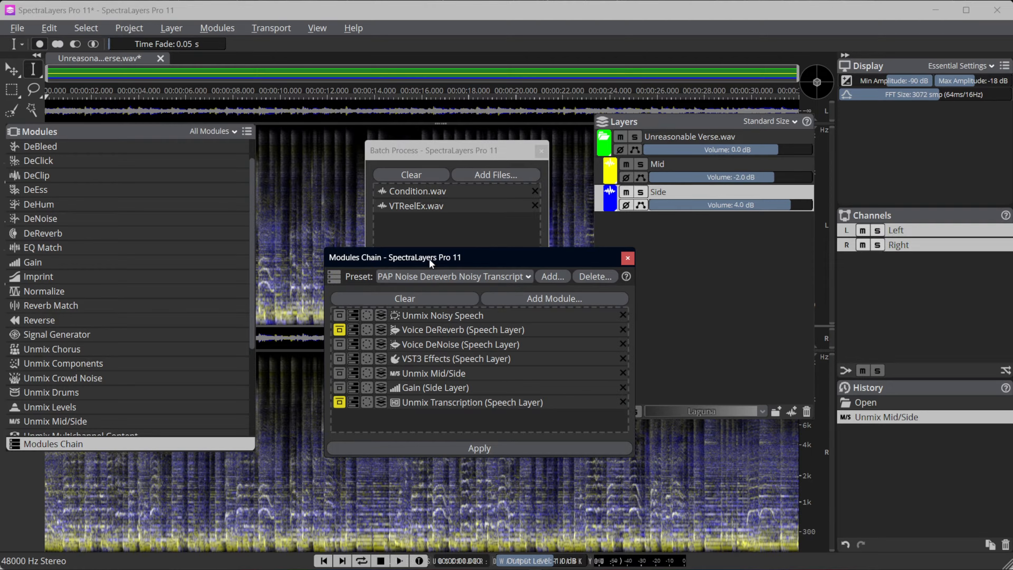
pyautogui.moveTo(429, 258); pyautogui.dragTo(415, 235)
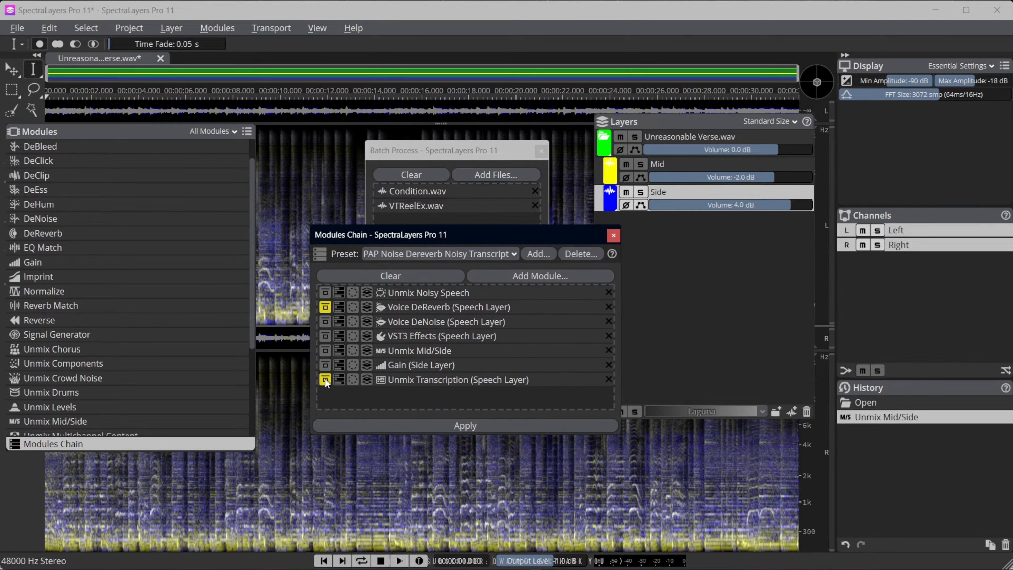
# Take Voice DeReverb out of bypass, apply the Modules Chain to the Side layer, and close the chain window
pyautogui.click(326, 321)
pyautogui.click(439, 424)
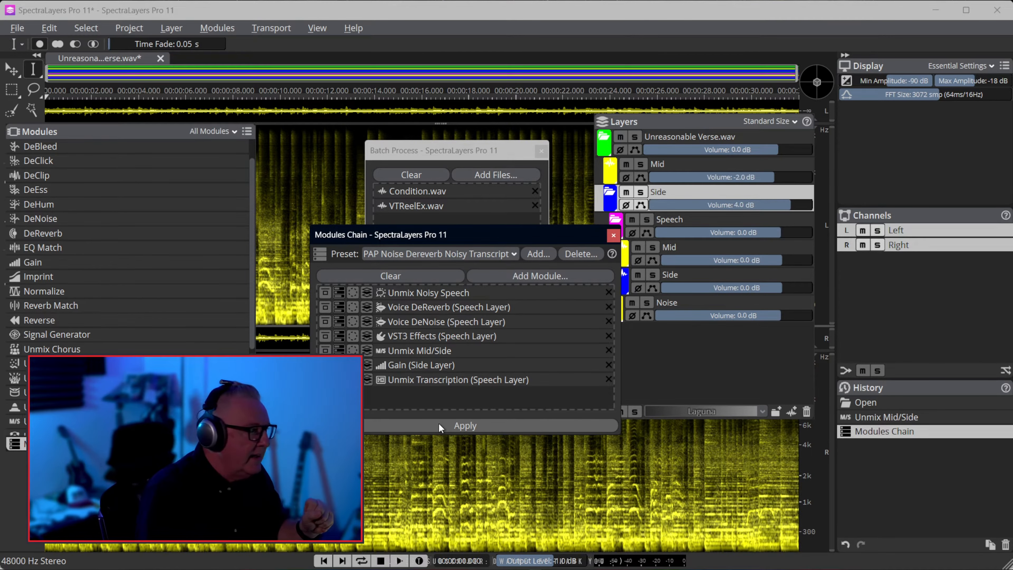
pyautogui.click(614, 235)
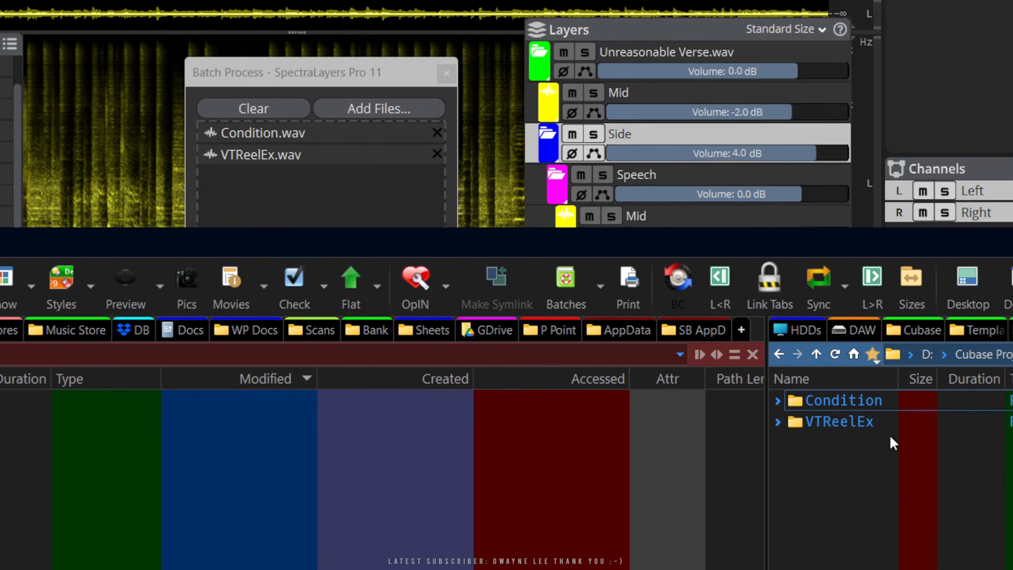
# Examine the exported layer files in the Condition and VTReelEx folders in the file manager, and close Batch Process
pyautogui.moveTo(846, 431)
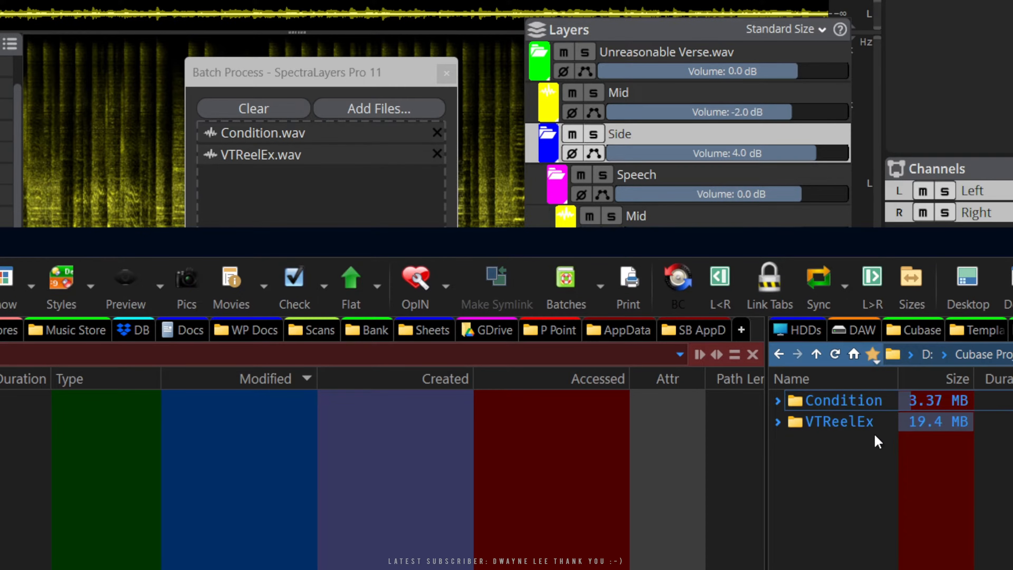
pyautogui.click(778, 401)
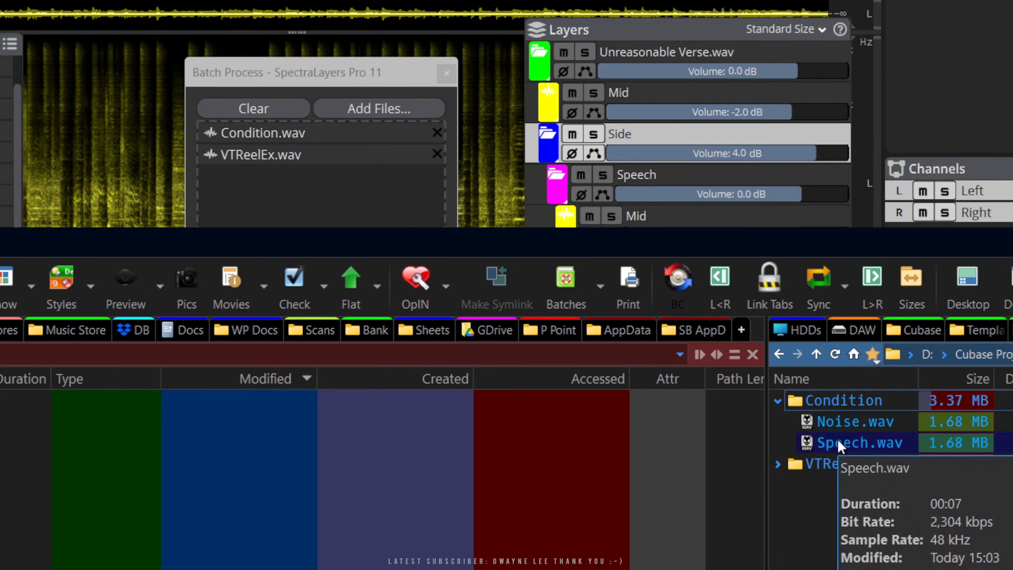
pyautogui.click(777, 465)
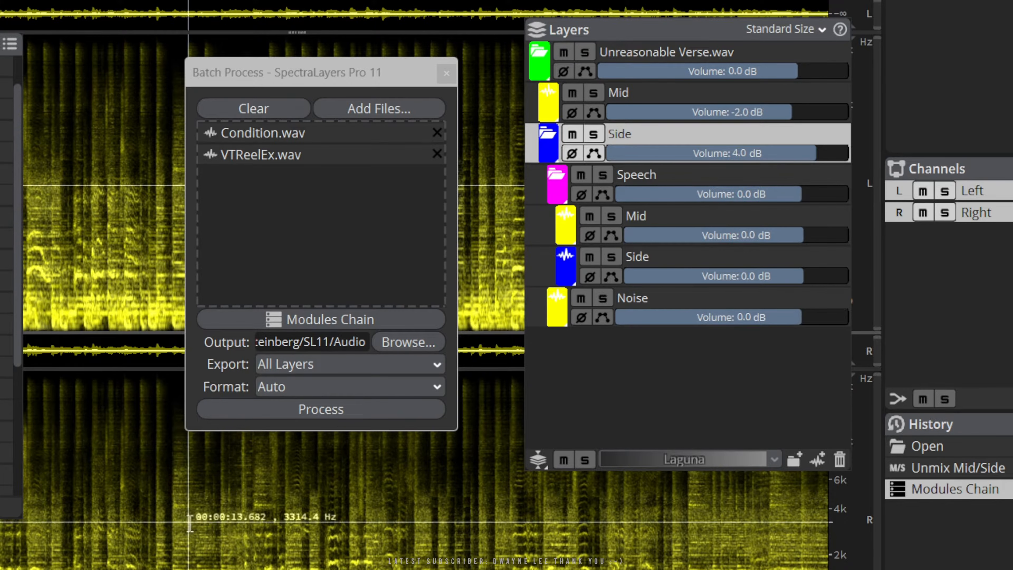
pyautogui.click(439, 74)
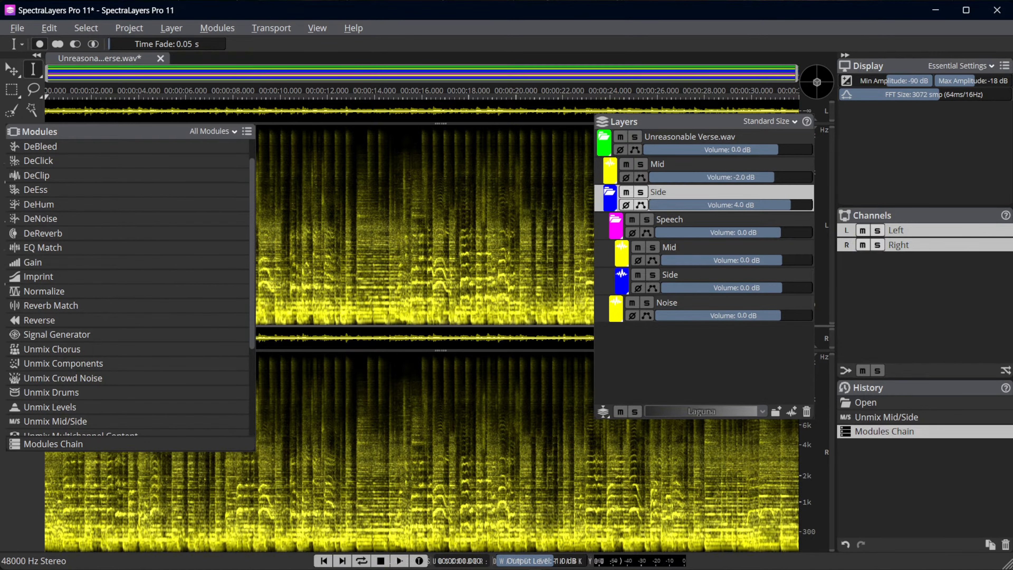
# Open windows presets.jpg and mac presets.jpg from the file manager to examine where each system stores the module presets
pyautogui.press('super+e')
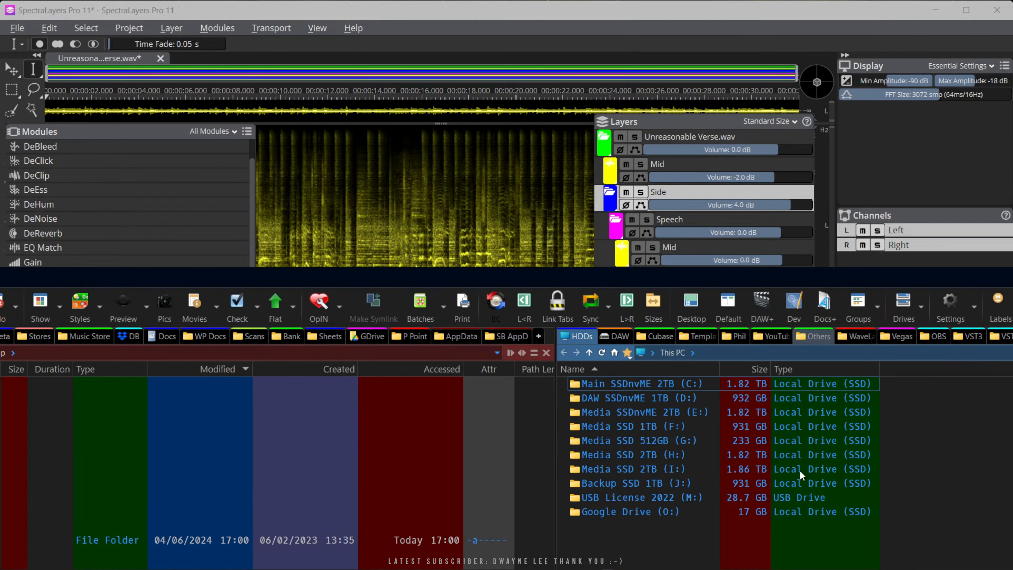
pyautogui.click(792, 297)
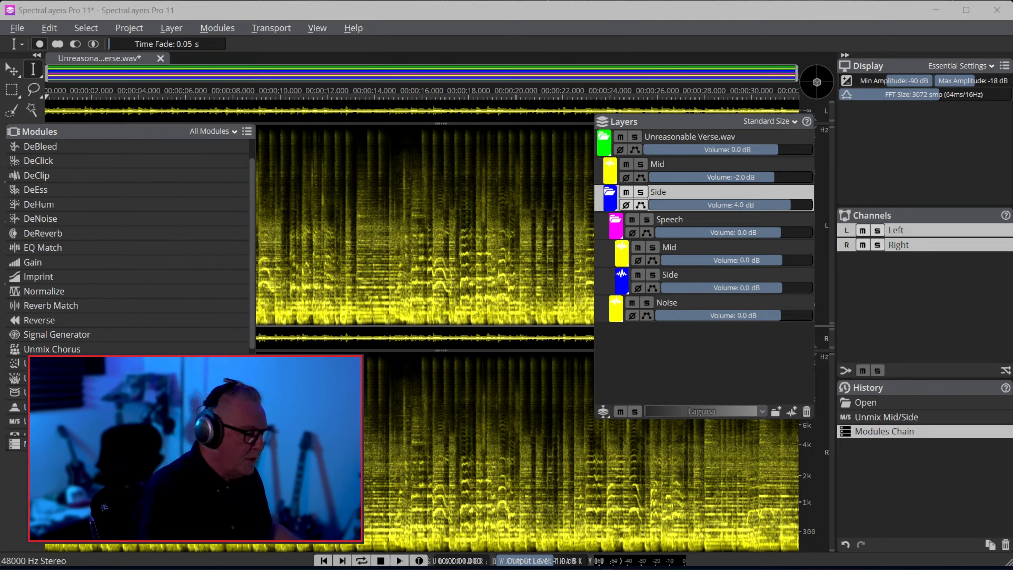
pyautogui.hotkey('alt', 'Tab')
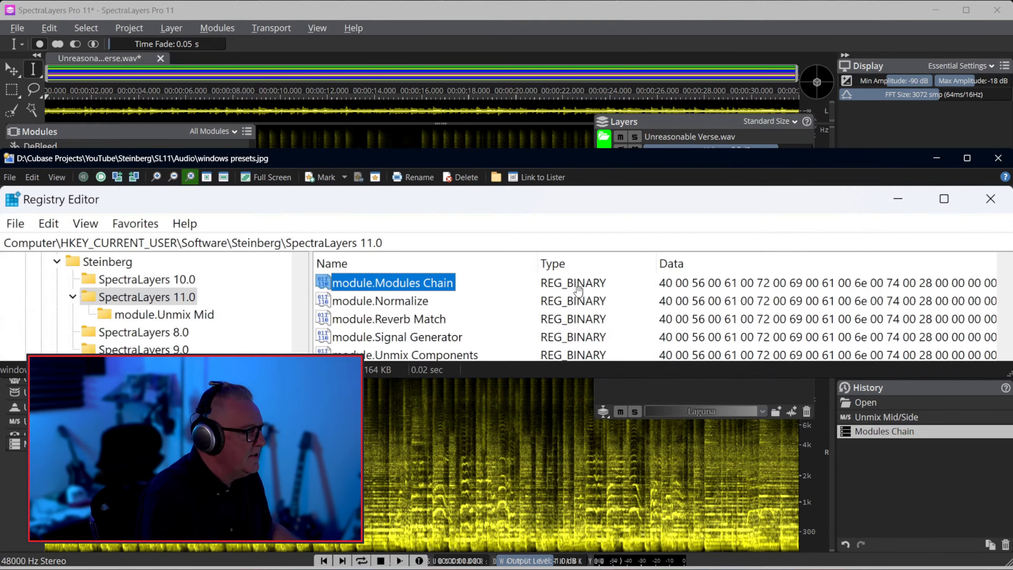
pyautogui.moveTo(405, 159); pyautogui.dragTo(432, 181)
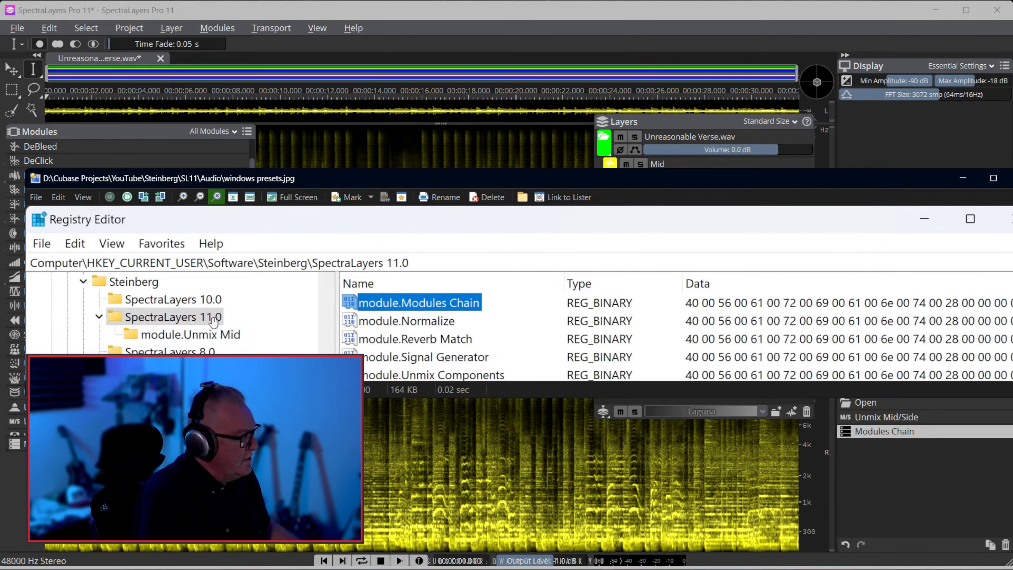
pyautogui.moveTo(318, 183); pyautogui.dragTo(517, 171)
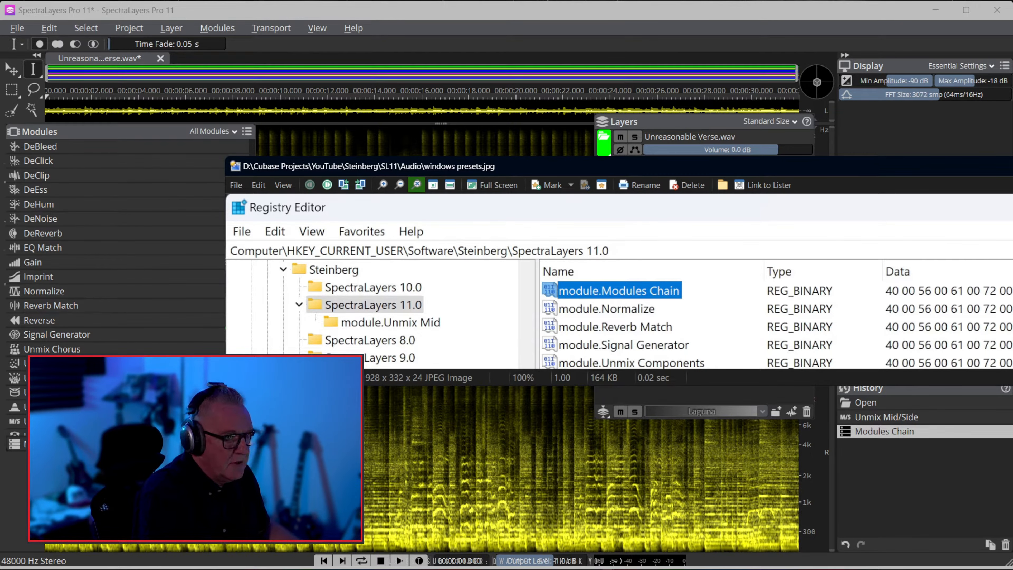
pyautogui.press('Escape')
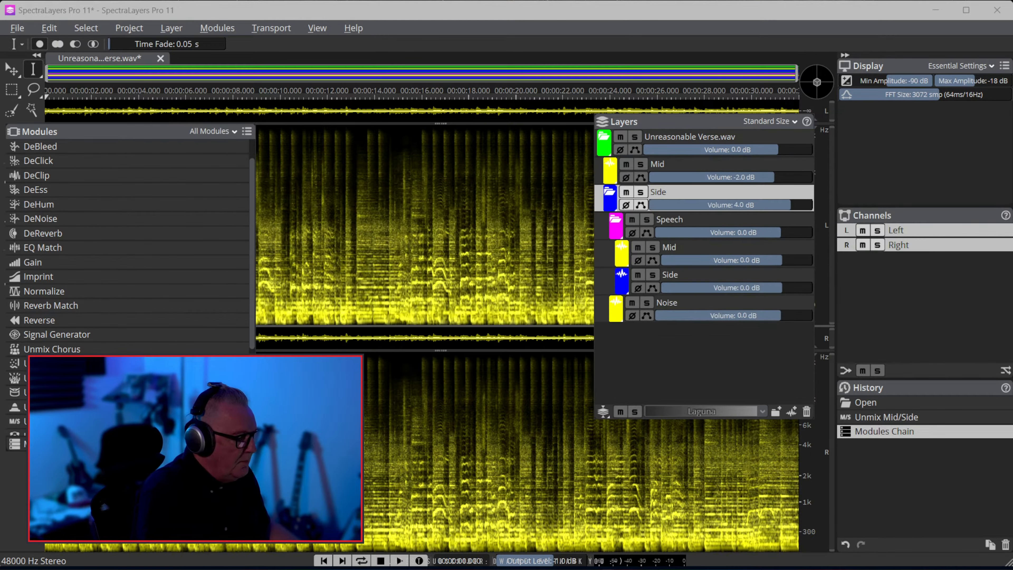
pyautogui.press('Return')
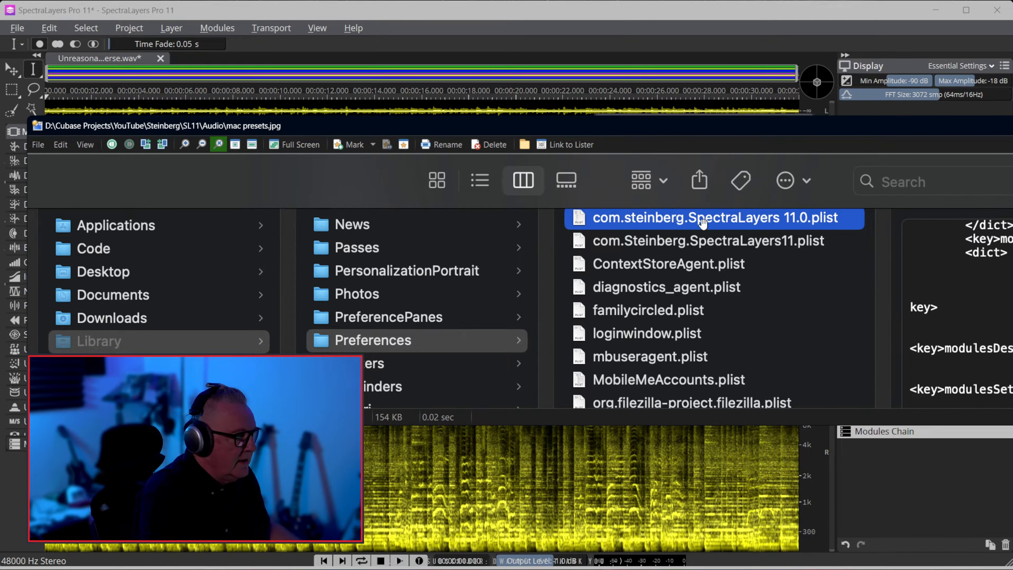
pyautogui.press('Escape')
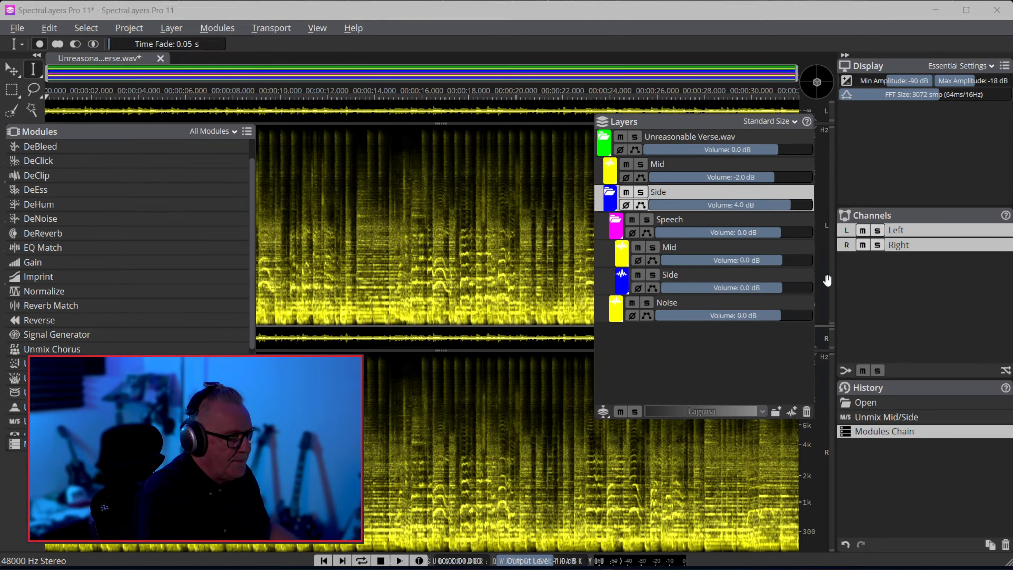